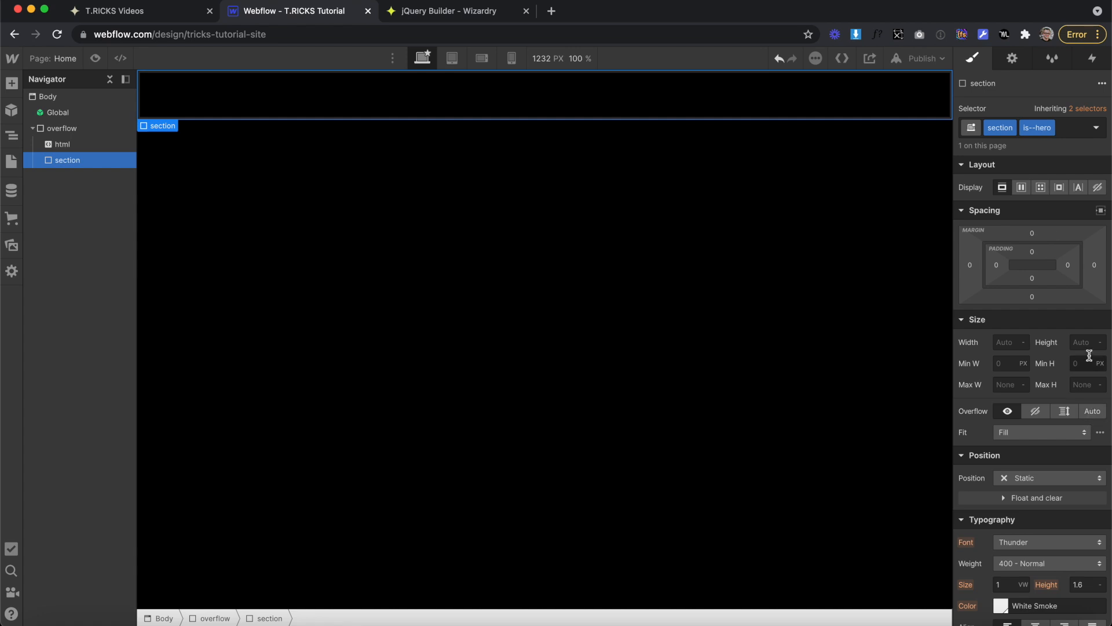
# Step: Set the hero section's height to 100 VH and make it a horizontal flex container with centred alignment and justification
pyautogui.click(1086, 341)
pyautogui.write('100')
pyautogui.press('Return')
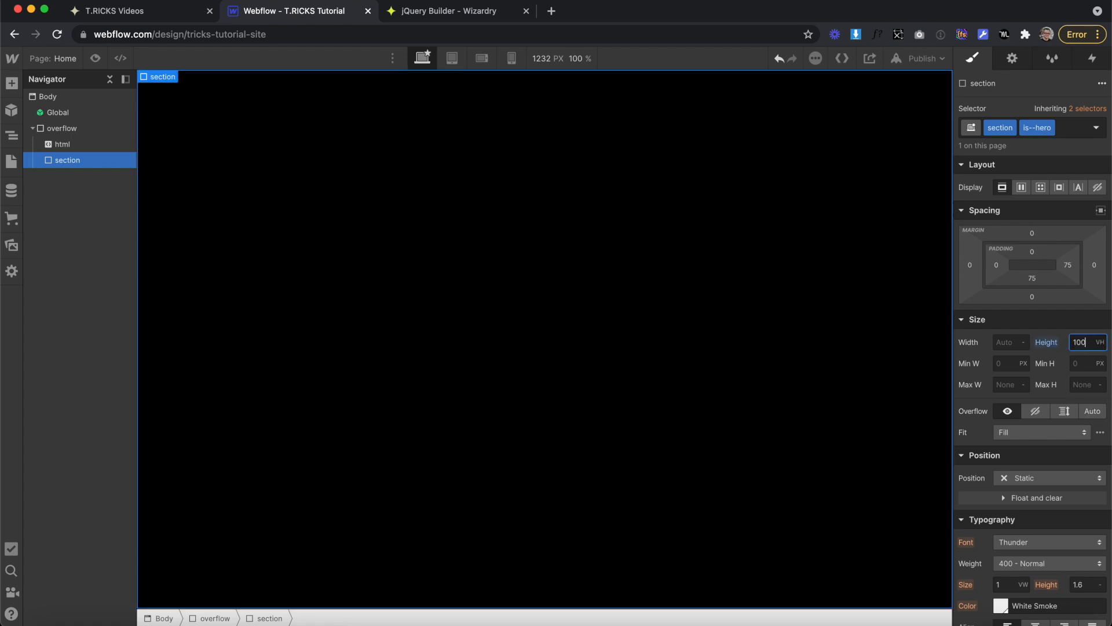
pyautogui.click(1021, 187)
pyautogui.click(1026, 235)
pyautogui.click(1026, 256)
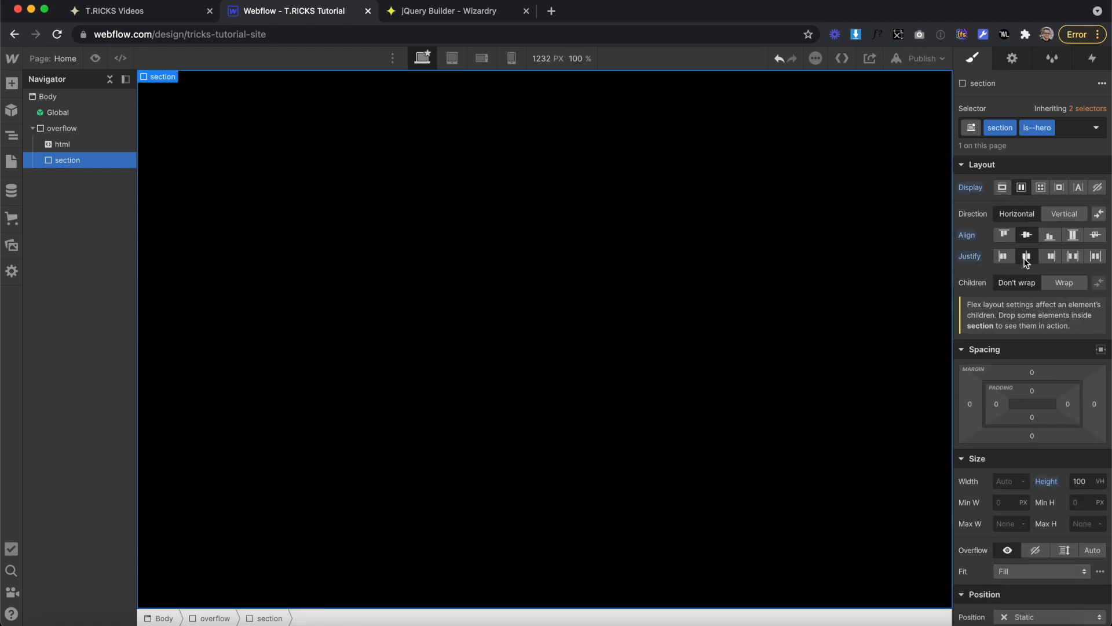
# Step: Add a div block inside the section and give it the class card
pyautogui.click(11, 83)
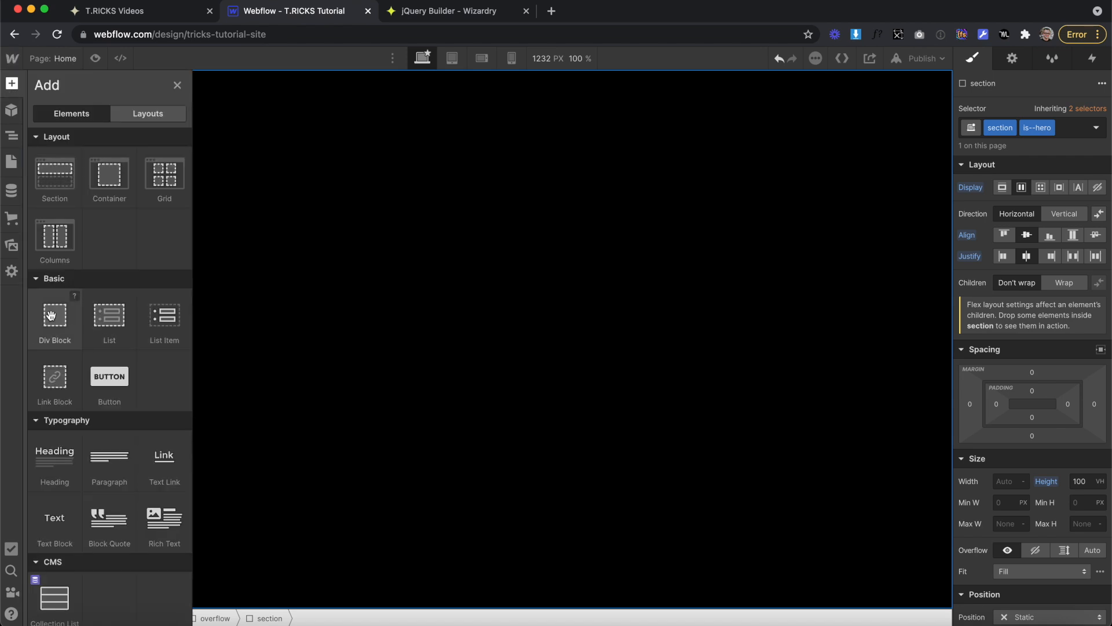
pyautogui.moveTo(52, 315); pyautogui.dragTo(438, 269)
pyautogui.click(973, 125)
pyautogui.write('card')
pyautogui.press('Return')
# Step: Set the card's height to 100% and its width to one third, entered as 100/3 percent
pyautogui.click(1086, 408)
pyautogui.write('100%')
pyautogui.press('Return')
pyautogui.click(1009, 406)
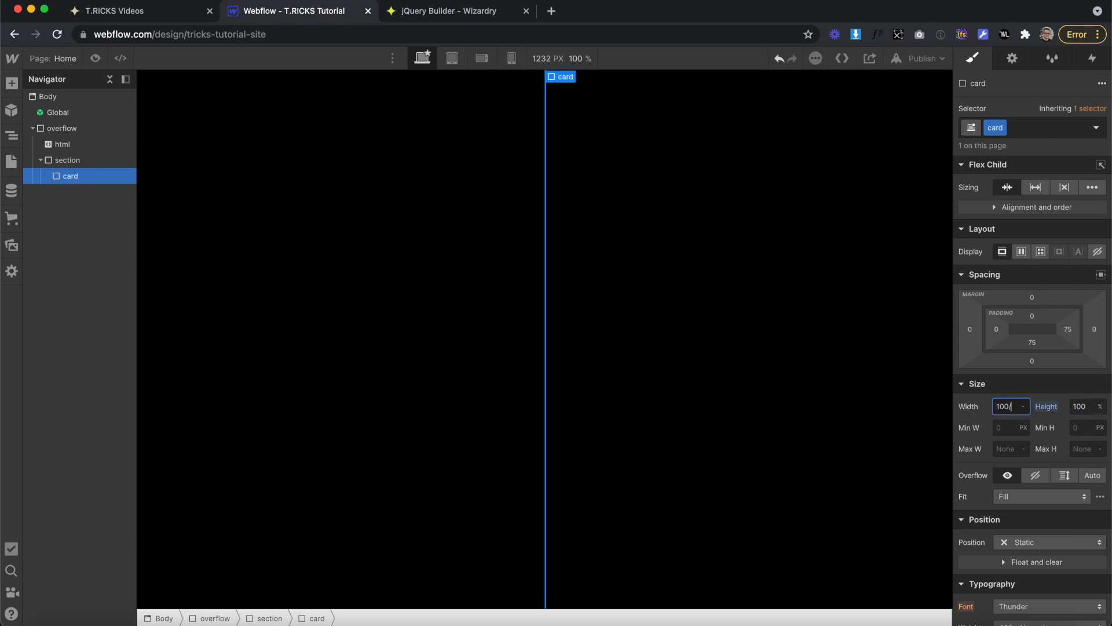
pyautogui.write('100/3')
pyautogui.press('Return')
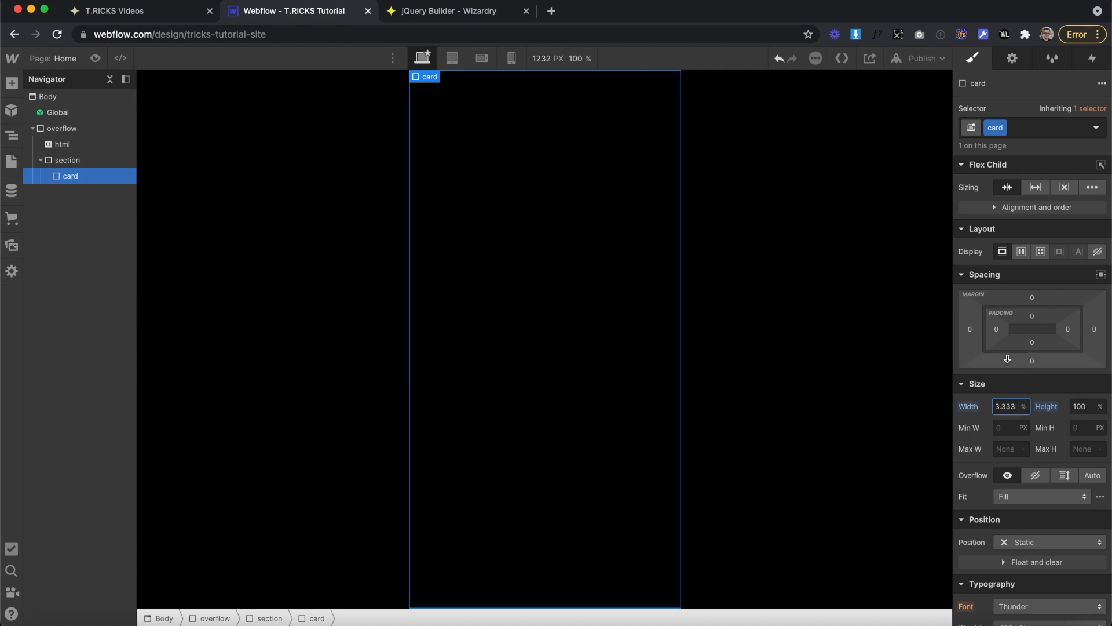
# Step: Add a div block inside the card and give it the class card_media
pyautogui.click(9, 91)
pyautogui.moveTo(55, 318); pyautogui.dragTo(550, 272)
pyautogui.click(1021, 129)
pyautogui.write('ca')
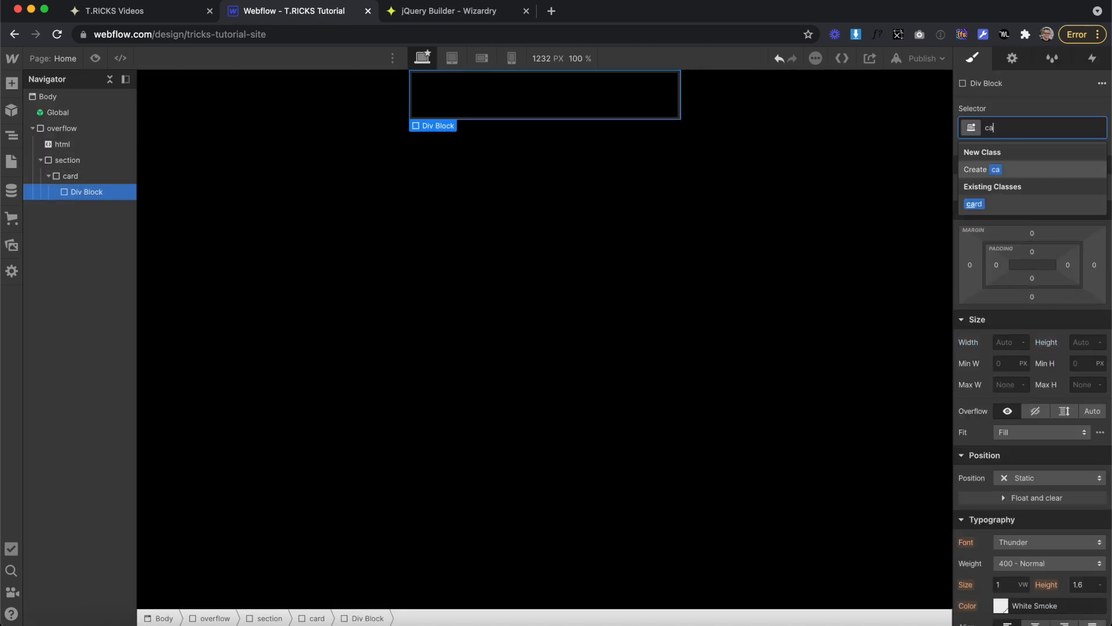
pyautogui.write('rd_media')
pyautogui.press('Return')
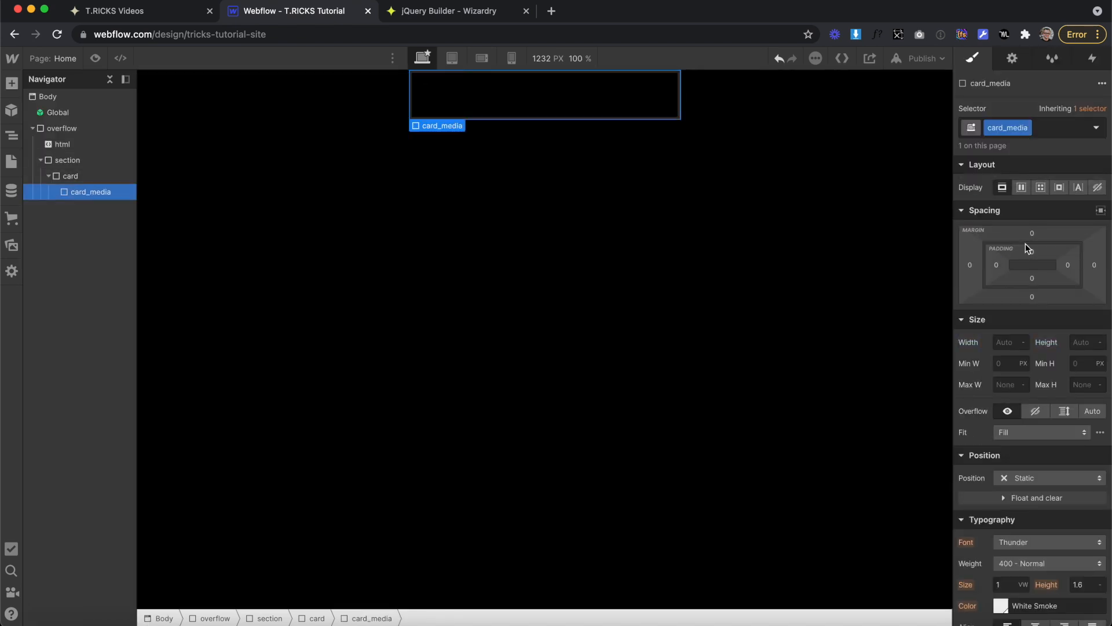
# Step: Position card_media absolutely and set its width and height to 100%
pyautogui.click(1031, 472)
pyautogui.click(1034, 509)
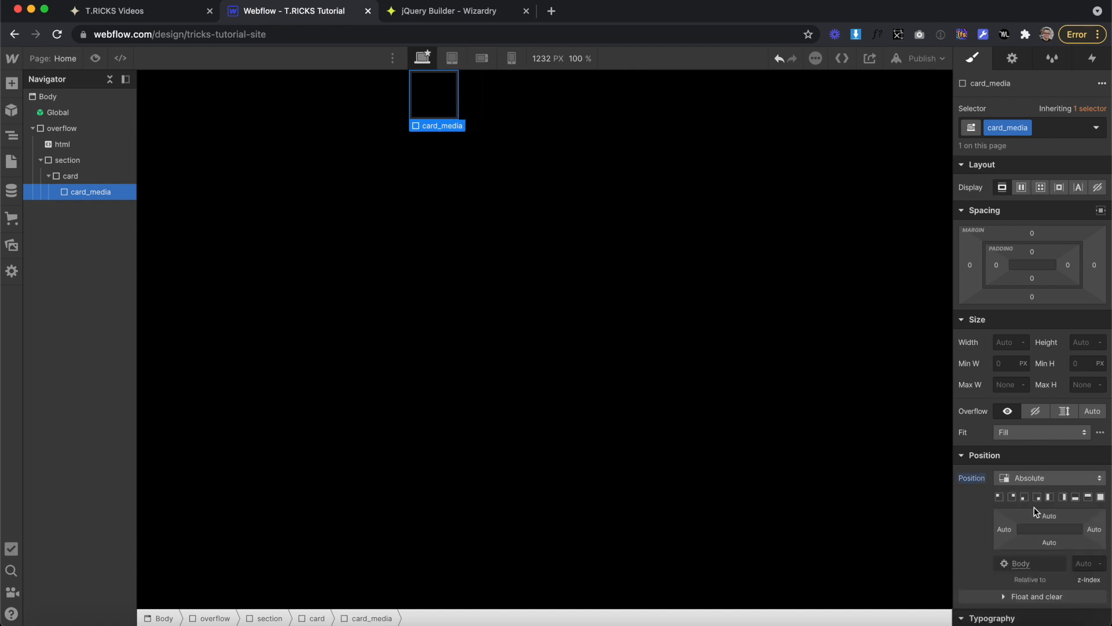
pyautogui.click(1002, 344)
pyautogui.write('100%')
pyautogui.click(1078, 343)
pyautogui.press('Return')
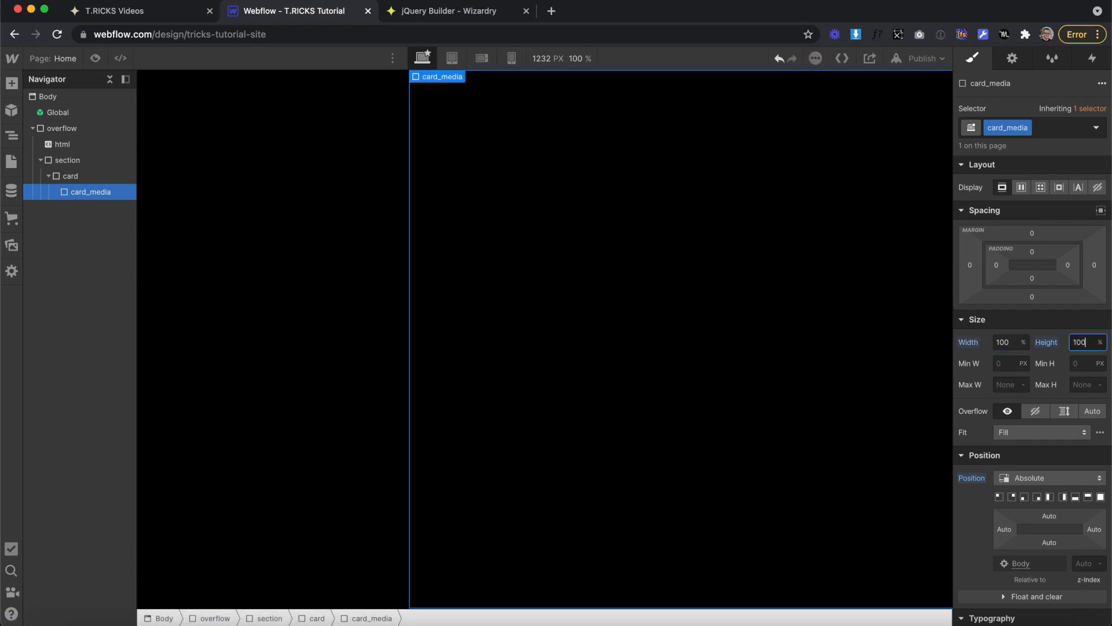
# Step: Set the card's position to relative, and open the z-index of card_media for editing
pyautogui.click(103, 176)
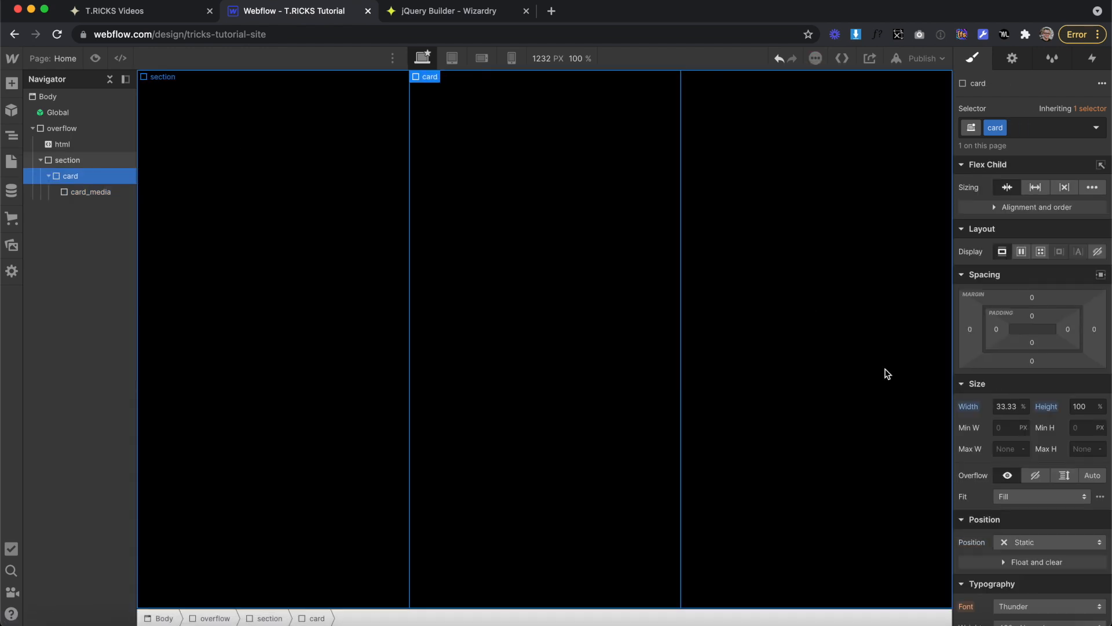
pyautogui.scroll(-2, 1077, 574)
pyautogui.click(1042, 488)
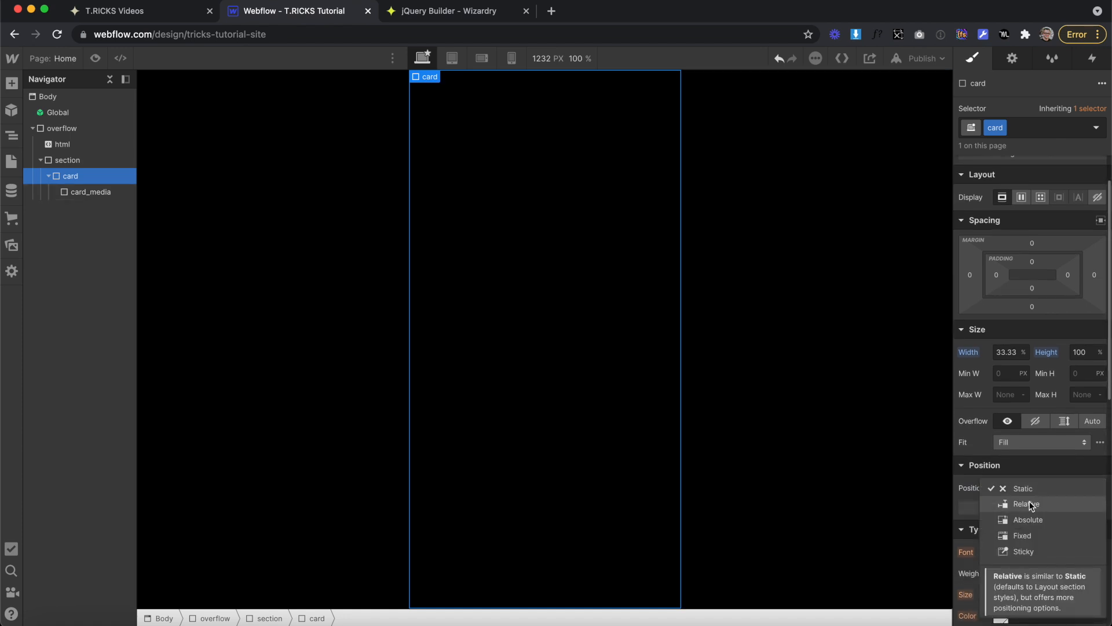
pyautogui.click(1022, 502)
pyautogui.click(66, 193)
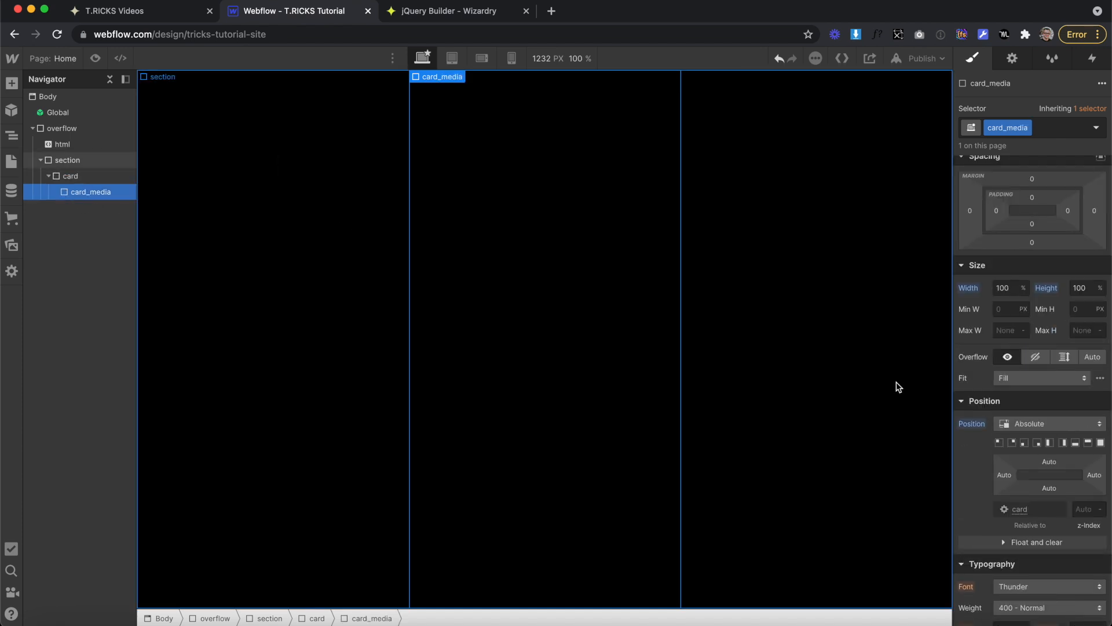
pyautogui.click(1083, 507)
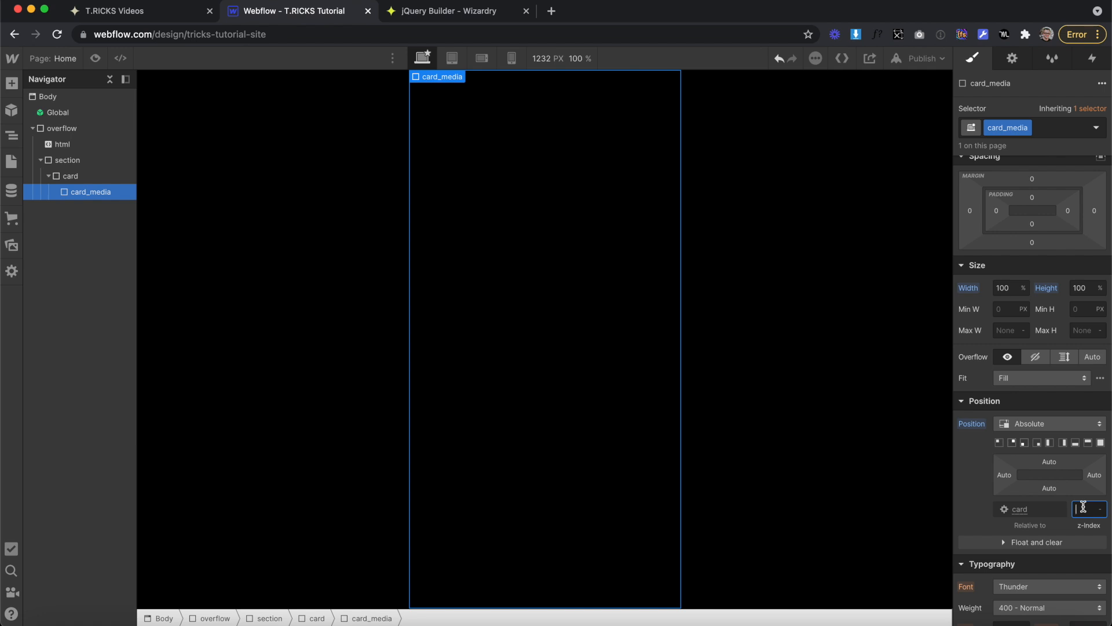
# Step: Add a div block in the card below card_media and convert it to a link block
pyautogui.click(12, 83)
pyautogui.moveTo(40, 314); pyautogui.dragTo(99, 217)
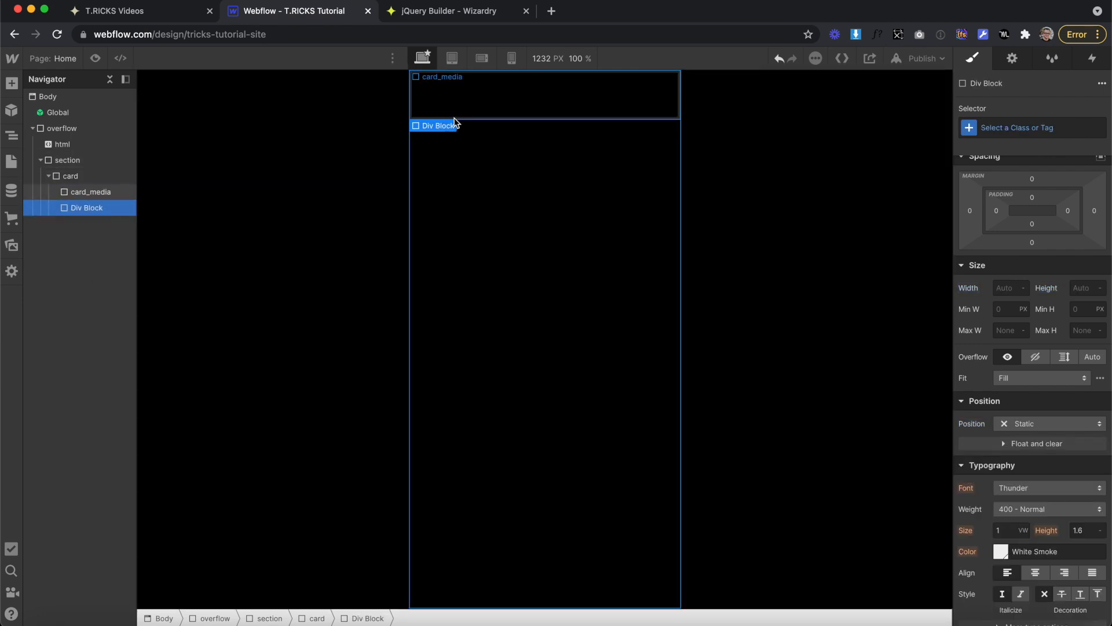
pyautogui.rightClick(438, 132)
pyautogui.click(480, 160)
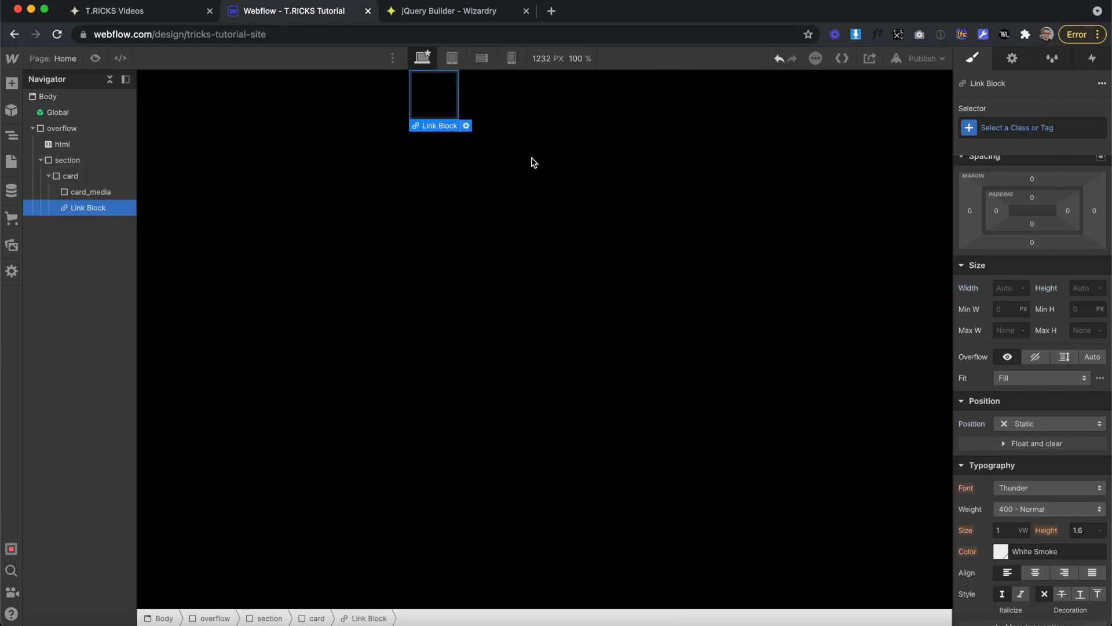
# Step: Give the link block the class link and set its position to relative with z-index 2
pyautogui.click(1037, 128)
pyautogui.write('link')
pyautogui.press('Return')
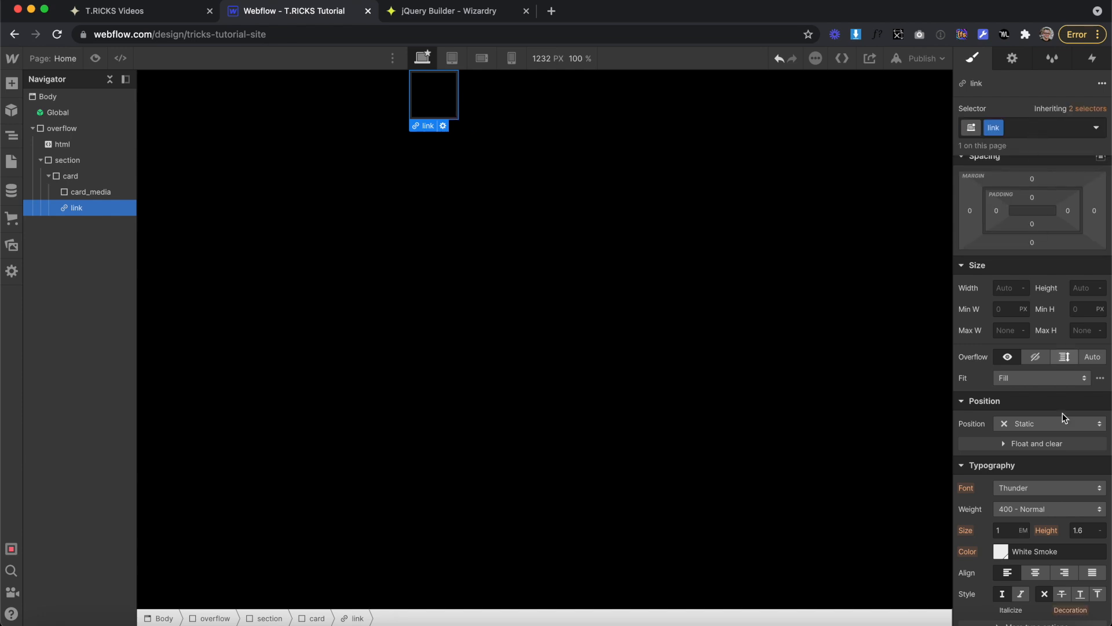
pyautogui.click(1037, 426)
pyautogui.click(1039, 439)
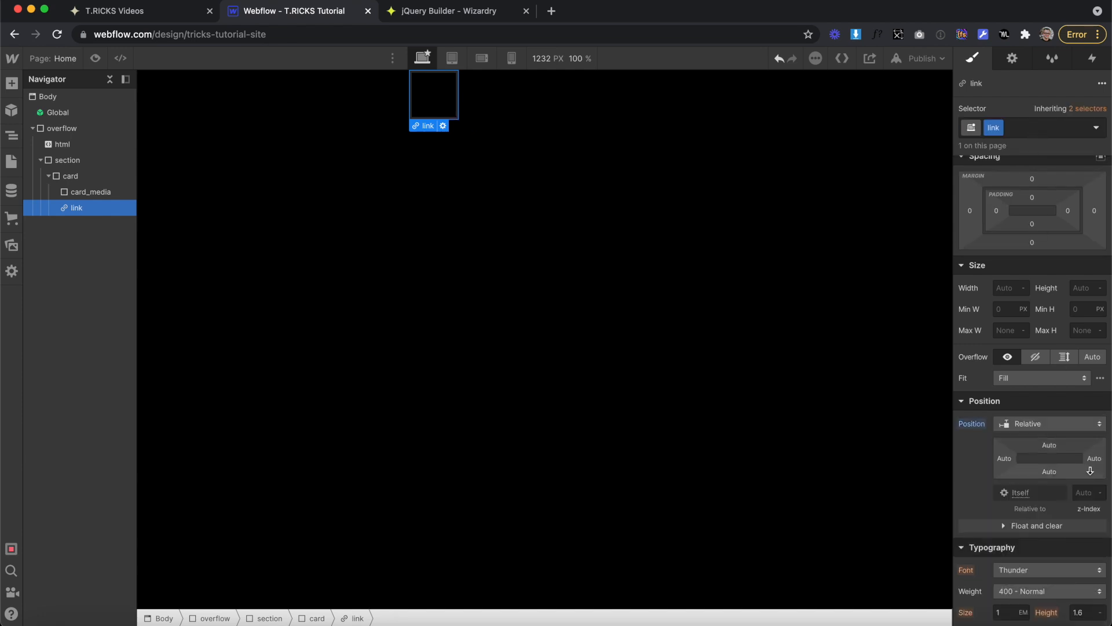
pyautogui.click(1083, 493)
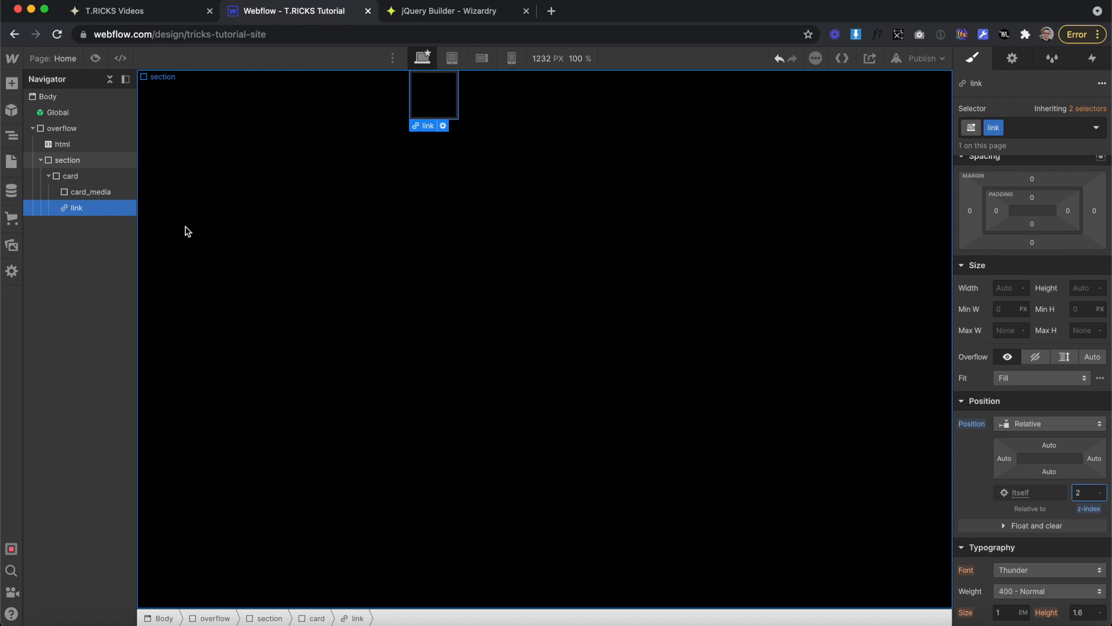
# Step: Set the link block's width and height to 100%
pyautogui.click(1003, 286)
pyautogui.write('100%')
pyautogui.click(1084, 287)
pyautogui.write('100%')
pyautogui.scroll(2, 1046, 289)
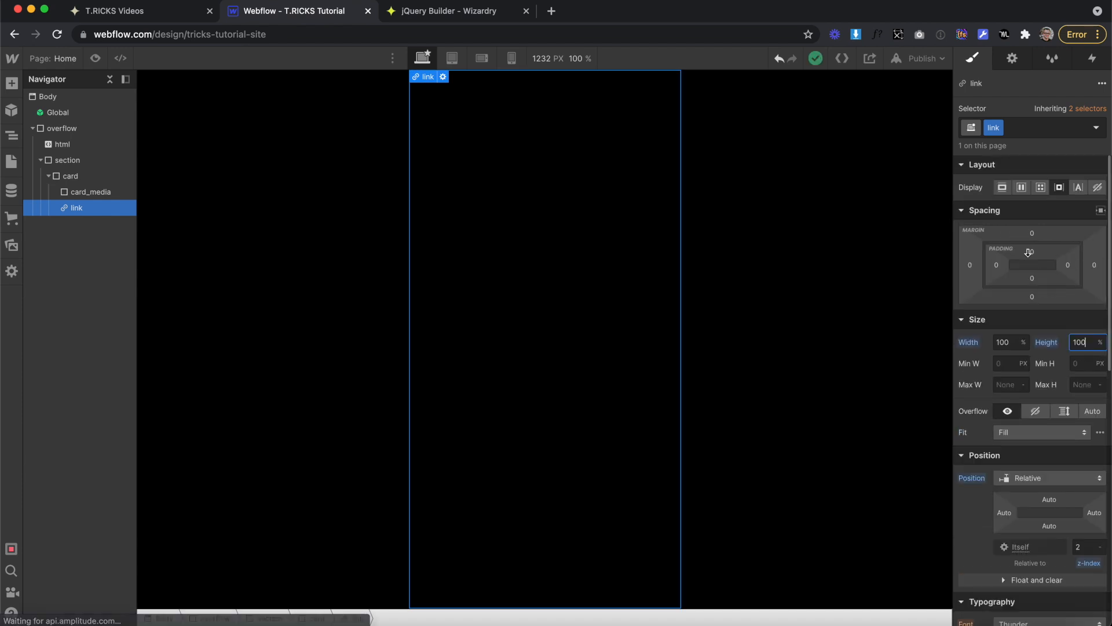
# Step: Set the link block's padding to 1.5em at the top and bottom and 2em on both sides
pyautogui.click(1031, 251)
pyautogui.write('1rem')
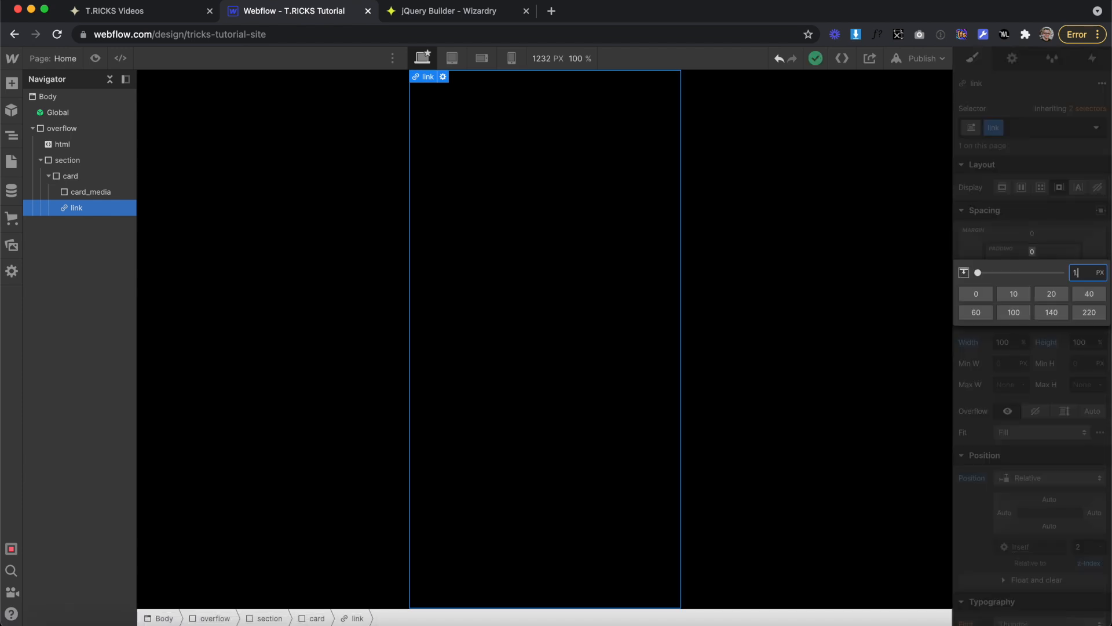
pyautogui.press('Return')
pyautogui.keyDown('shift'); pyautogui.click(1031, 253); pyautogui.keyUp('shift')
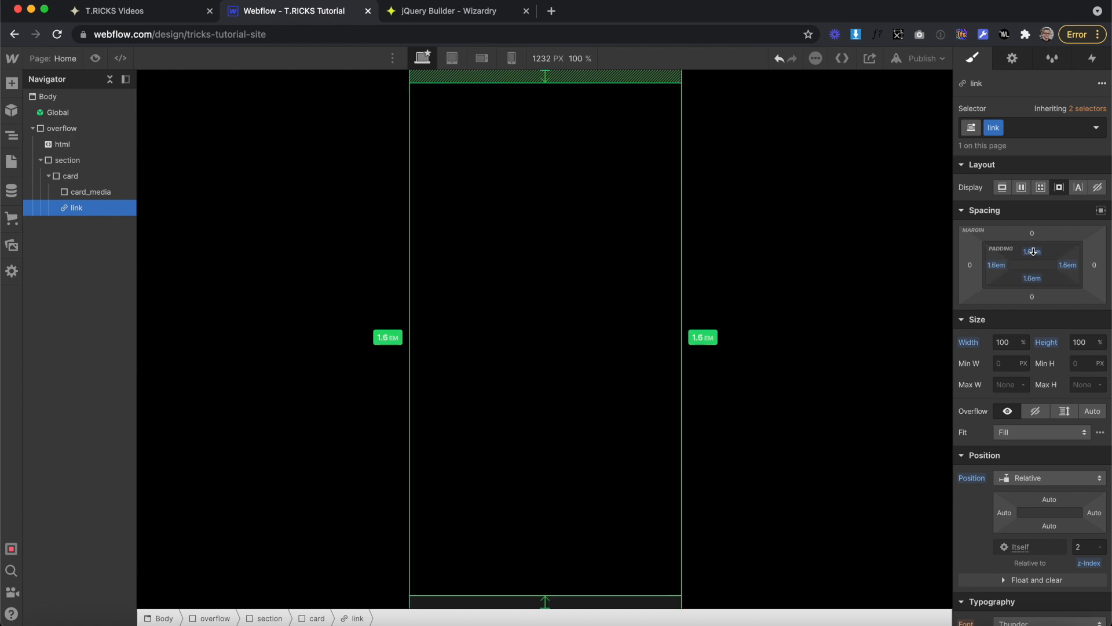
pyautogui.moveTo(995, 264); pyautogui.dragTo(992, 268)
# Step: Add an H3 heading inside the link block with the text "STEVEN FURTICK"
pyautogui.click(11, 82)
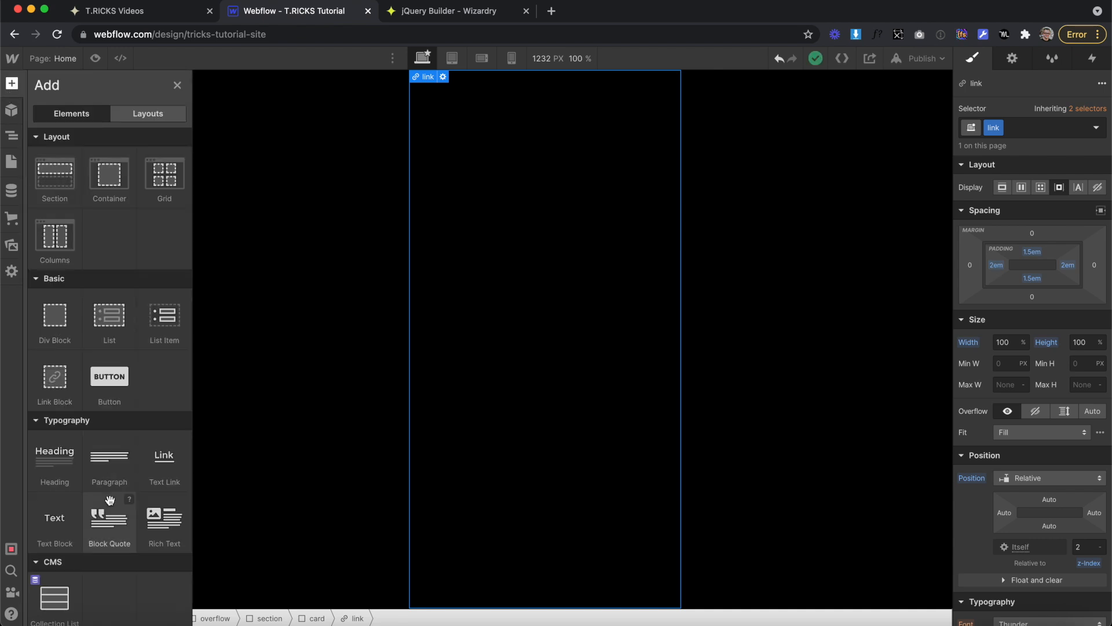
pyautogui.moveTo(55, 454); pyautogui.dragTo(480, 410)
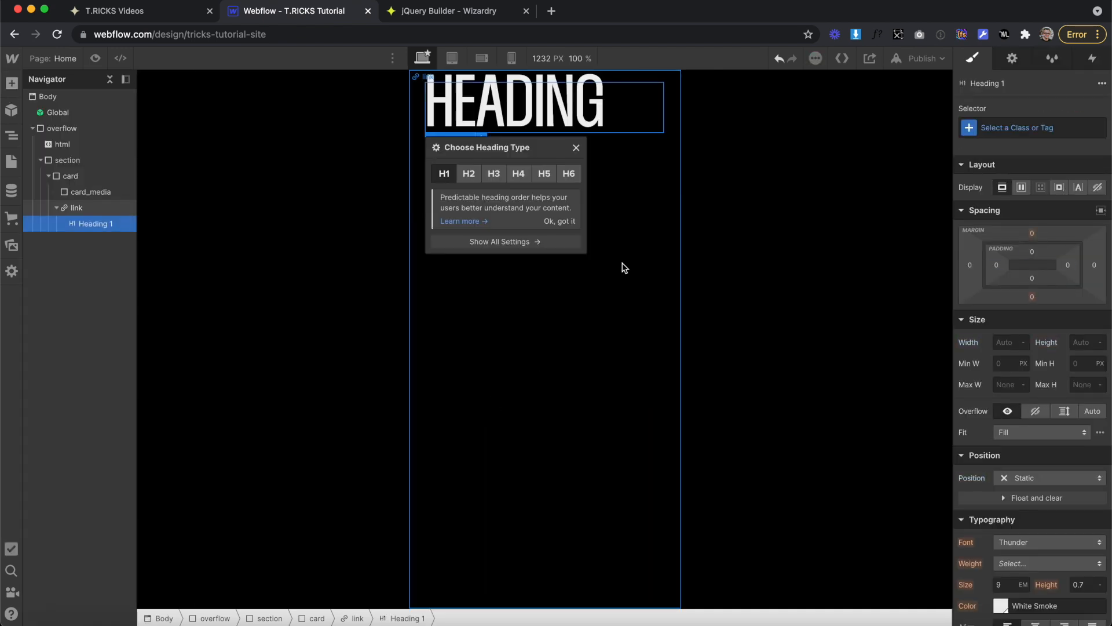
pyautogui.click(494, 173)
pyautogui.doubleClick(517, 90)
pyautogui.moveTo(517, 89); pyautogui.dragTo(374, 81)
pyautogui.write('STEVEN FURTICK')
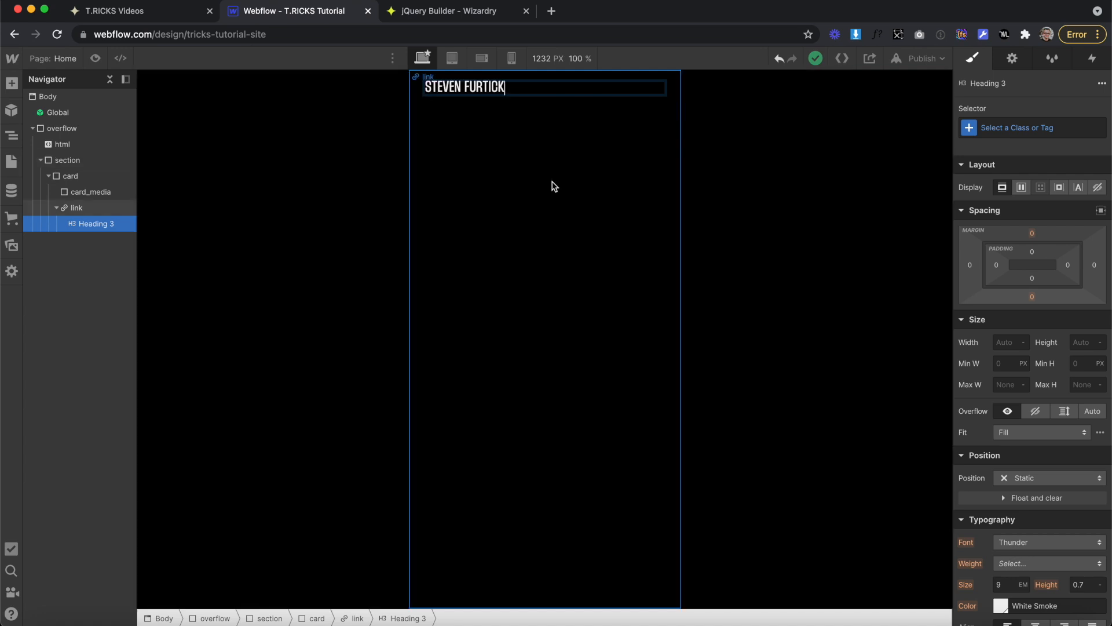
# Step: Give the H3 heading the class link_sub
pyautogui.click(546, 121)
pyautogui.click(546, 90)
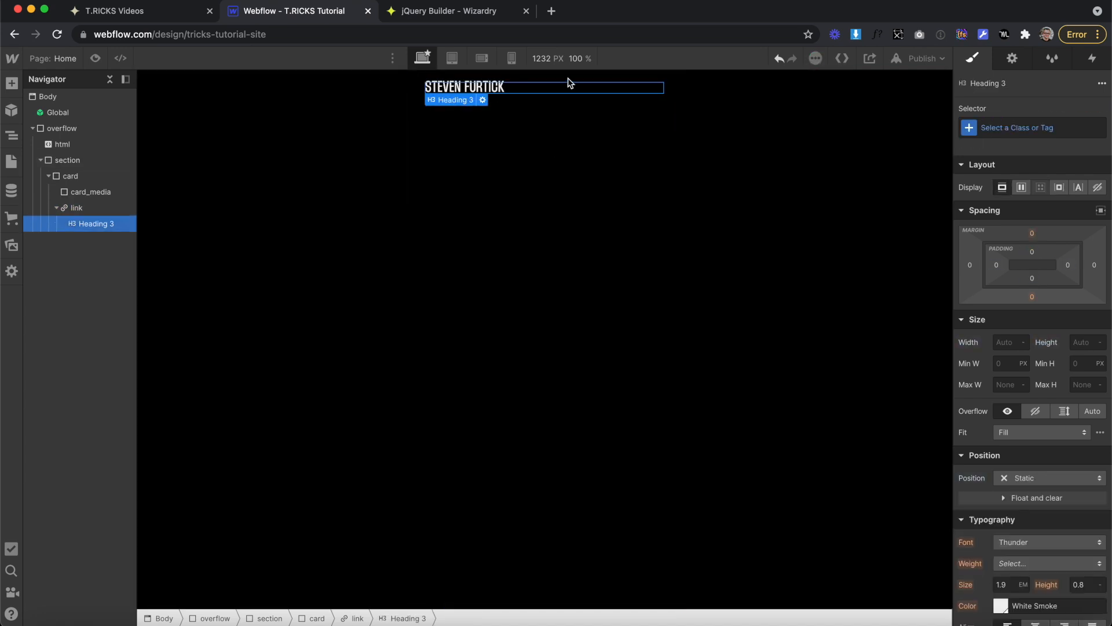
pyautogui.click(992, 128)
pyautogui.write('link_s')
pyautogui.press('Return')
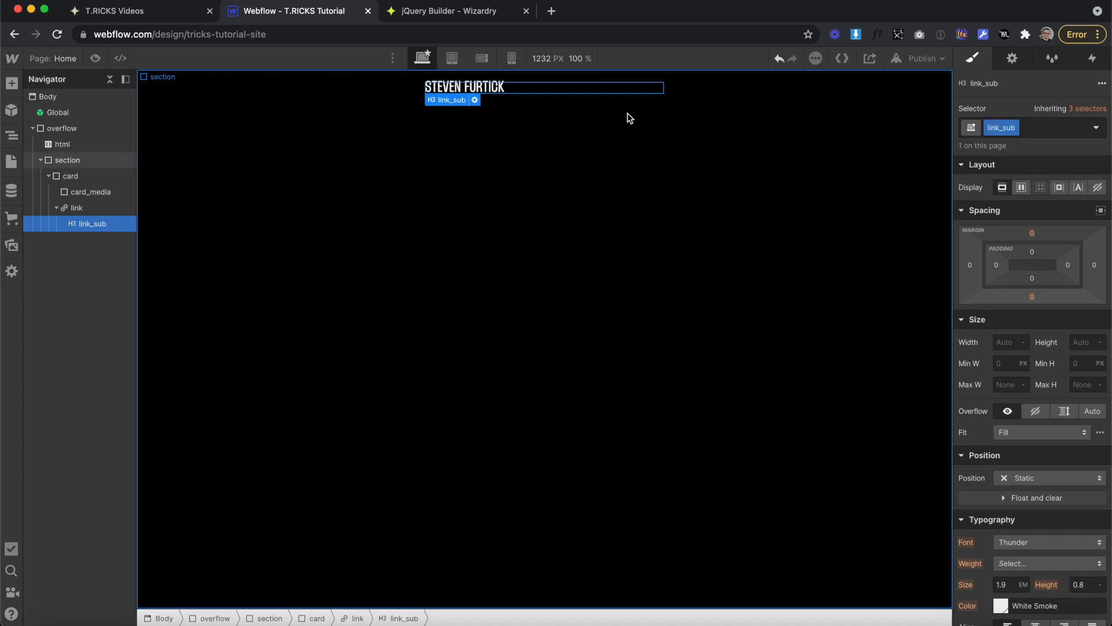
# Step: Duplicate the link_sub heading and change the lower copy to an H2
pyautogui.rightClick(457, 104)
pyautogui.click(484, 231)
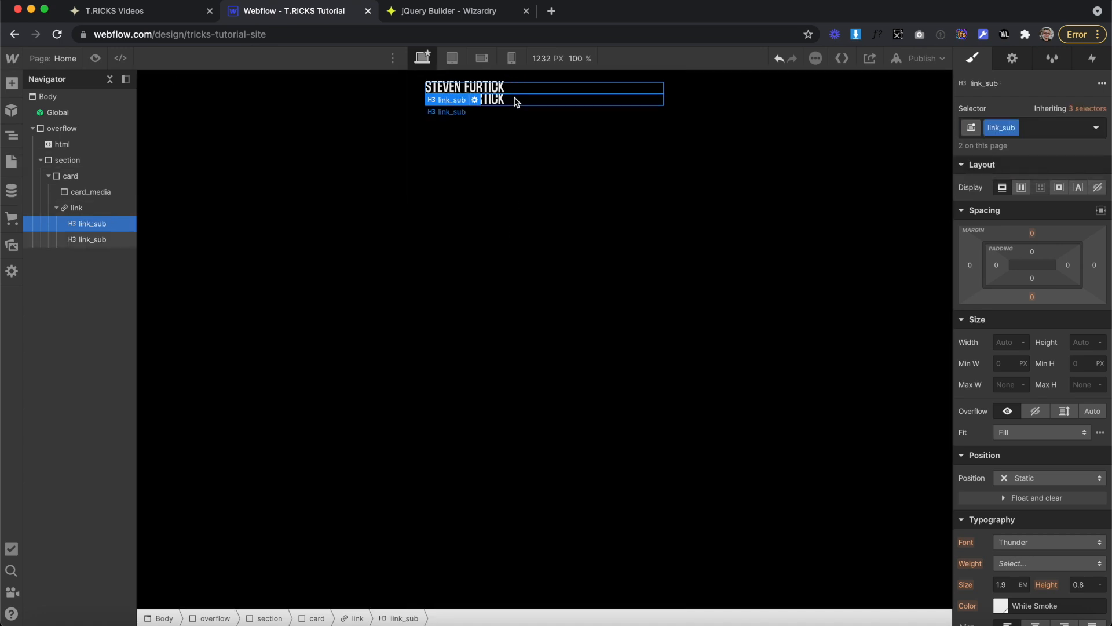
pyautogui.click(475, 112)
pyautogui.click(469, 147)
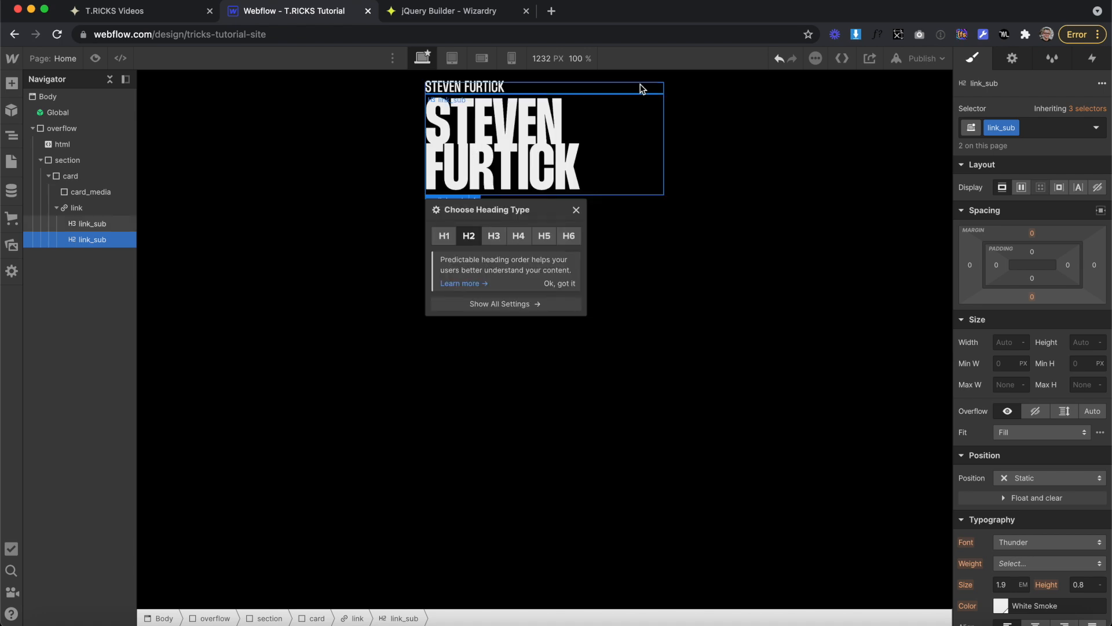
# Step: Replace the H2 heading's class with link_heading and change its text to "CONFIDENT"
pyautogui.click(1048, 135)
pyautogui.press('BackSpace')
pyautogui.write('l')
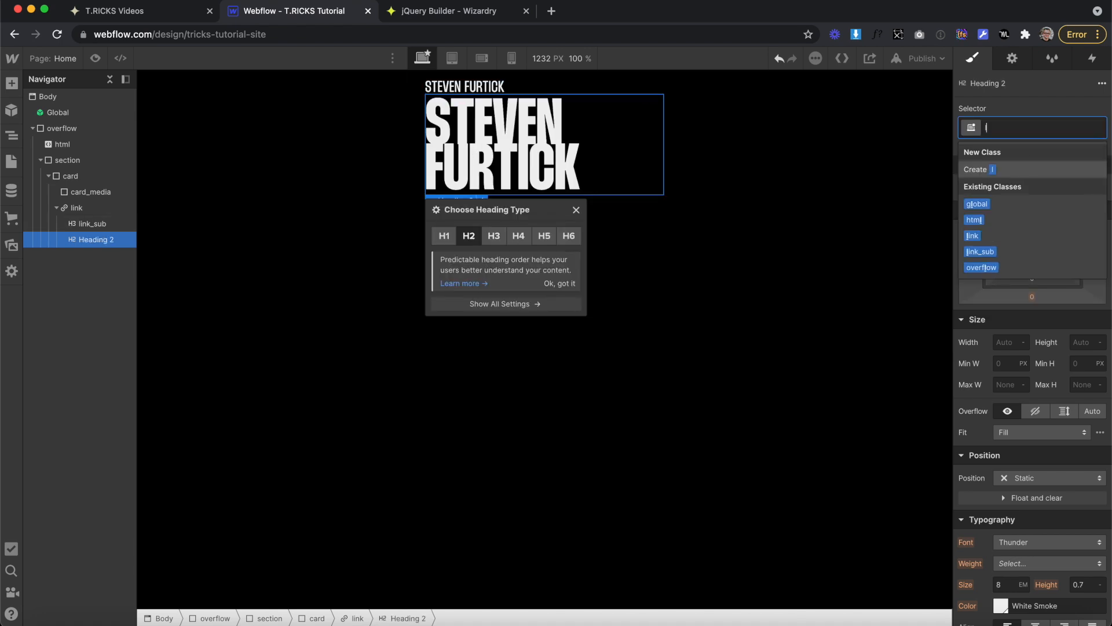
pyautogui.write('ink_headin')
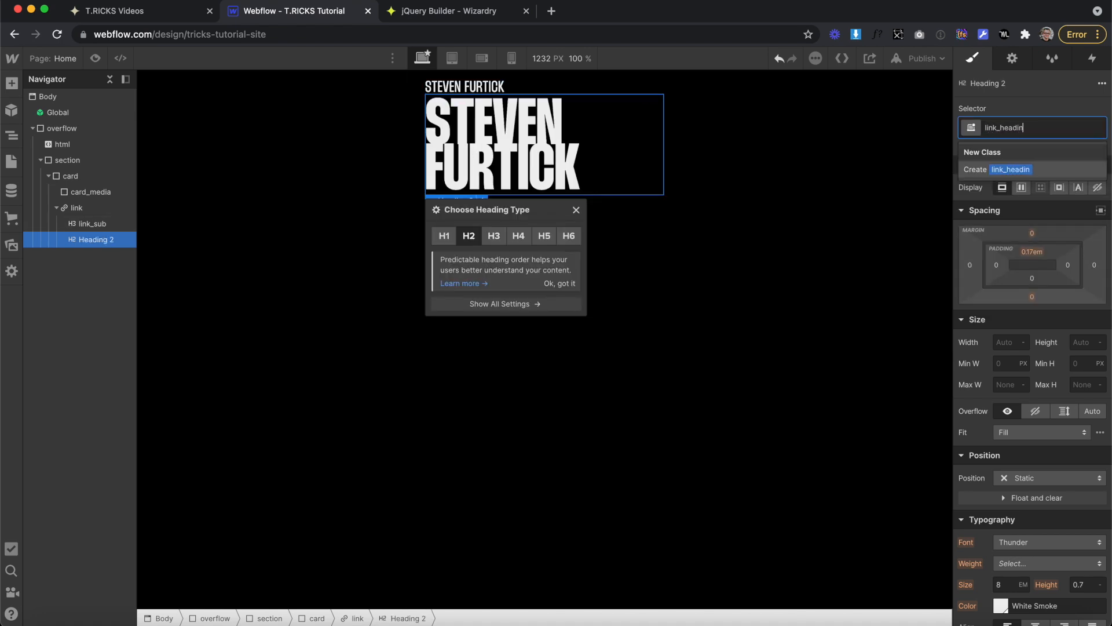
pyautogui.write('g')
pyautogui.press('Return')
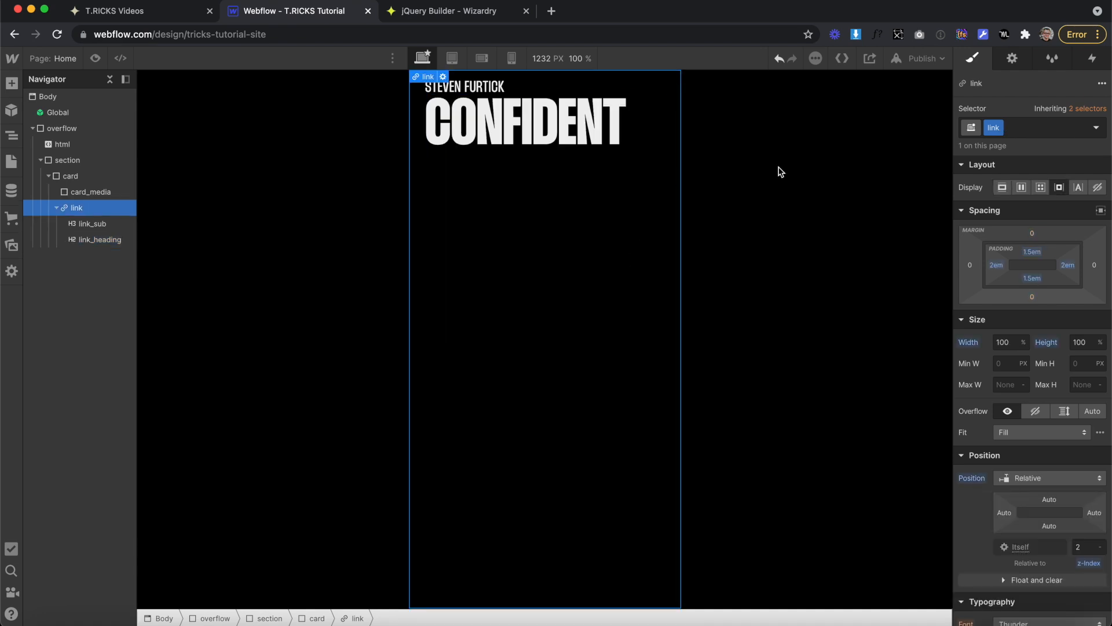
# Step: Make the link block a vertical flex container with its children aligned left and justified to the bottom
pyautogui.click(1021, 188)
pyautogui.click(1065, 214)
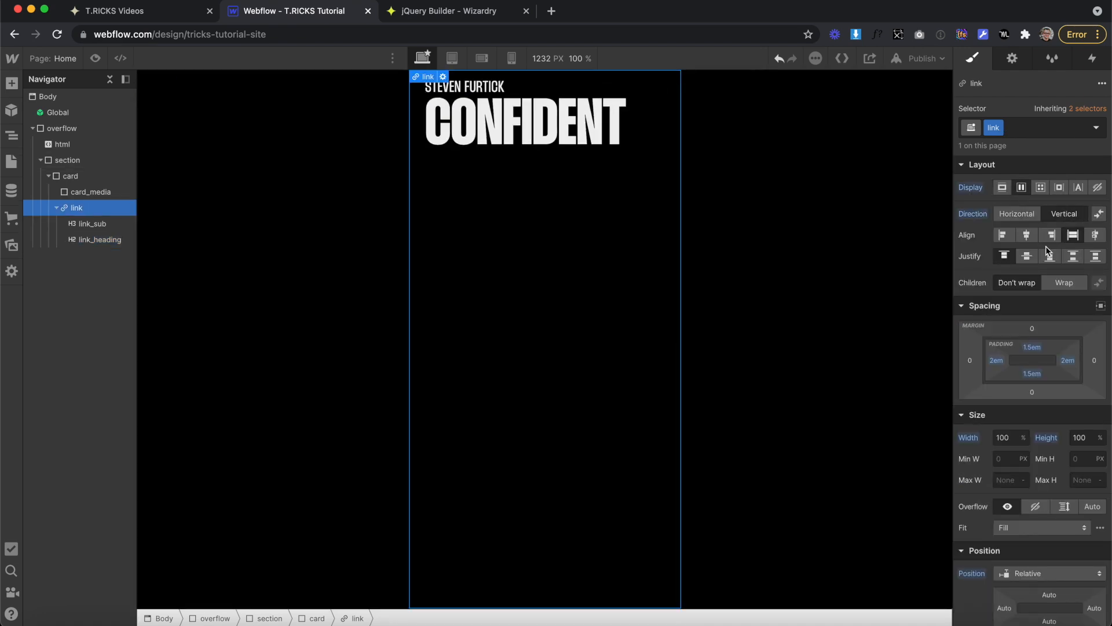
pyautogui.click(1056, 259)
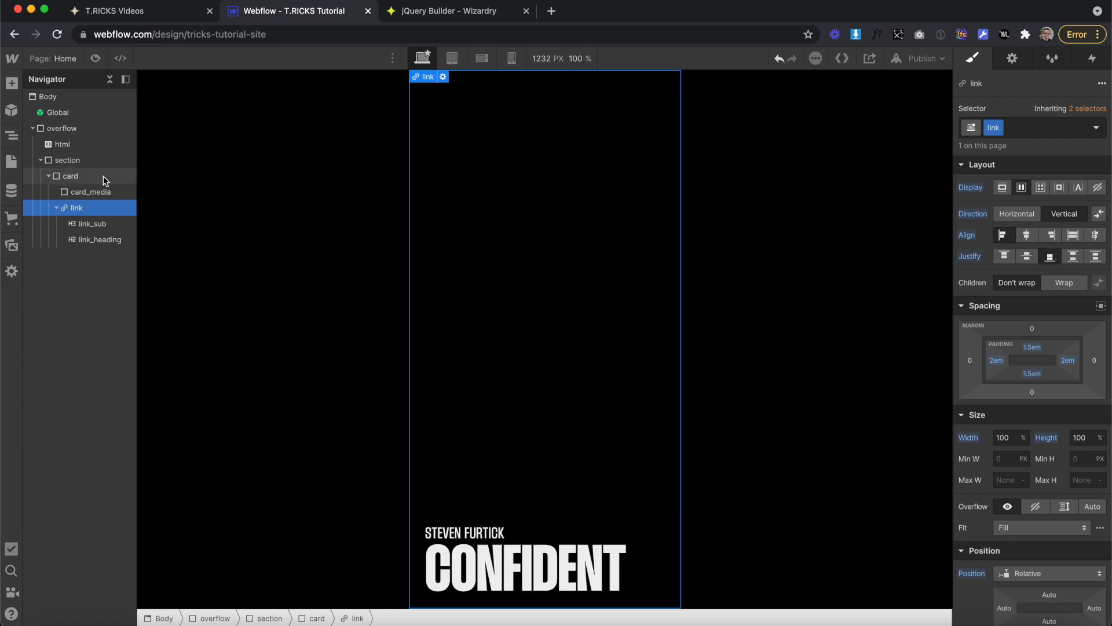
# Step: Add an Image element inside card_media and give it the class card_photo
pyautogui.click(11, 82)
pyautogui.scroll(-6, 137, 521)
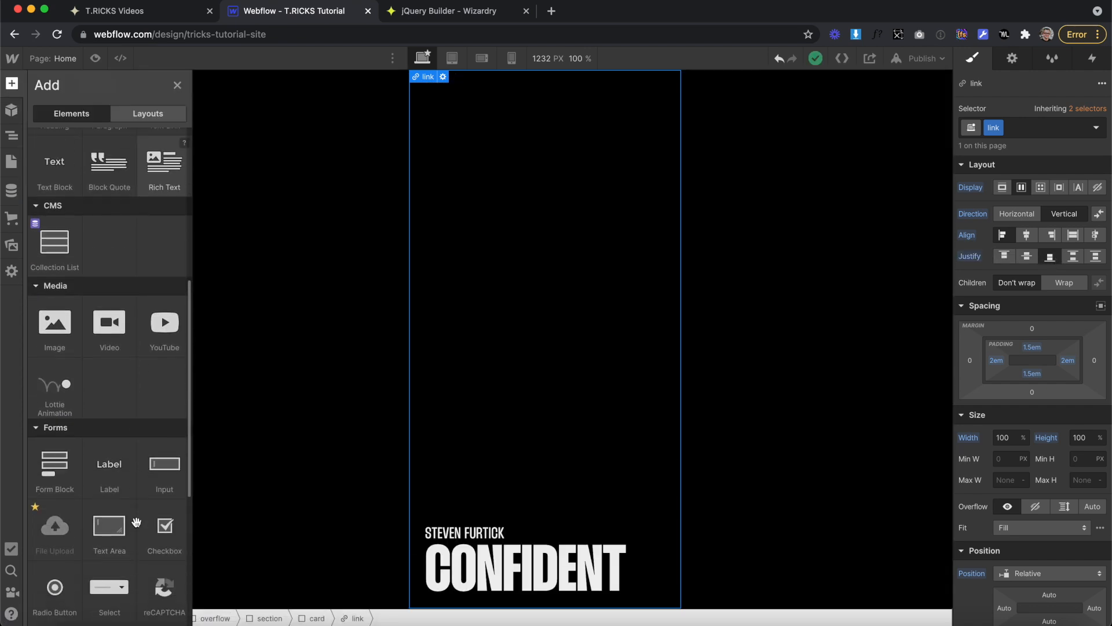
pyautogui.moveTo(54, 301); pyautogui.dragTo(103, 203)
pyautogui.click(1021, 128)
pyautogui.write('card_photo')
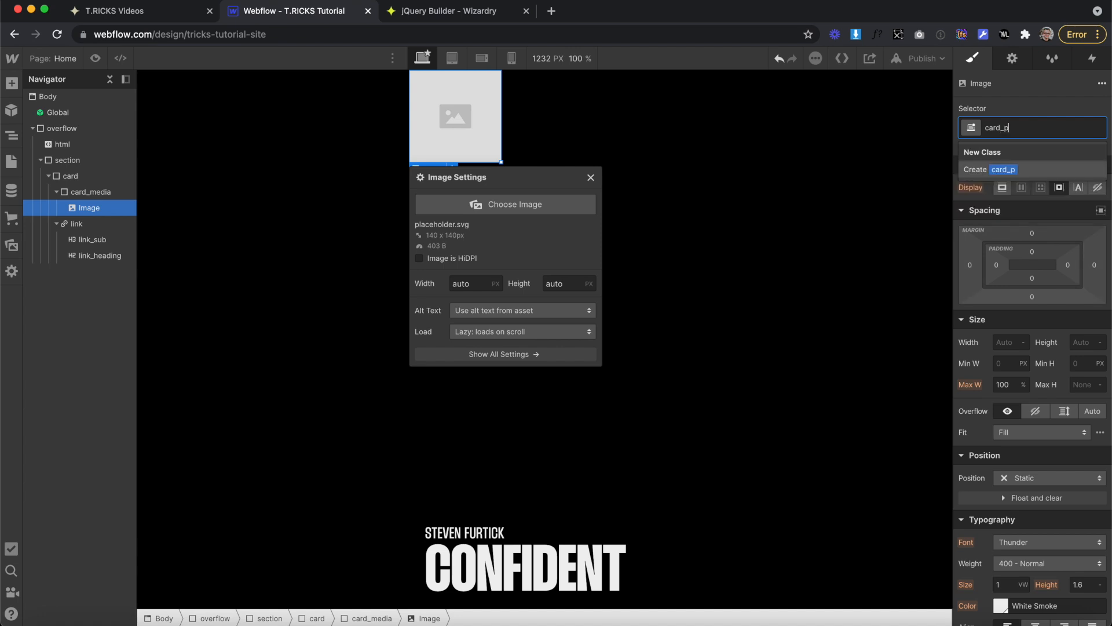
pyautogui.press('Return')
# Step: Set the width and height of card_photo to 100%
pyautogui.click(1002, 342)
pyautogui.write('100%')
pyautogui.press('Return')
pyautogui.click(1079, 342)
pyautogui.write('100%')
pyautogui.press('Return')
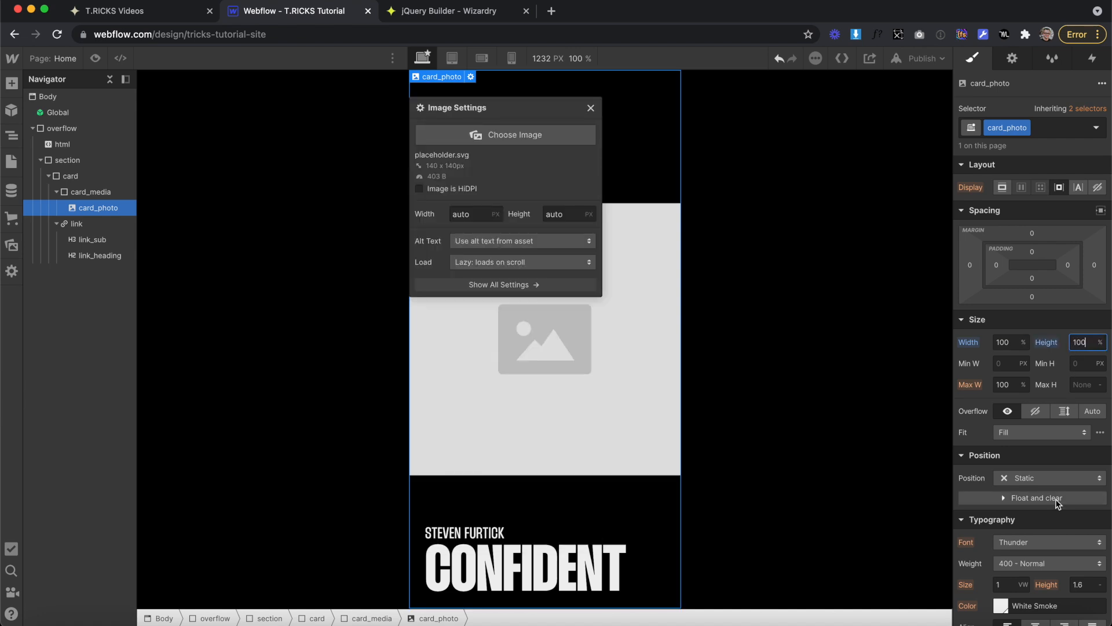
# Step: Position card_photo absolutely with 0% offsets on all sides and a z-index of 2
pyautogui.click(1040, 476)
pyautogui.click(1040, 511)
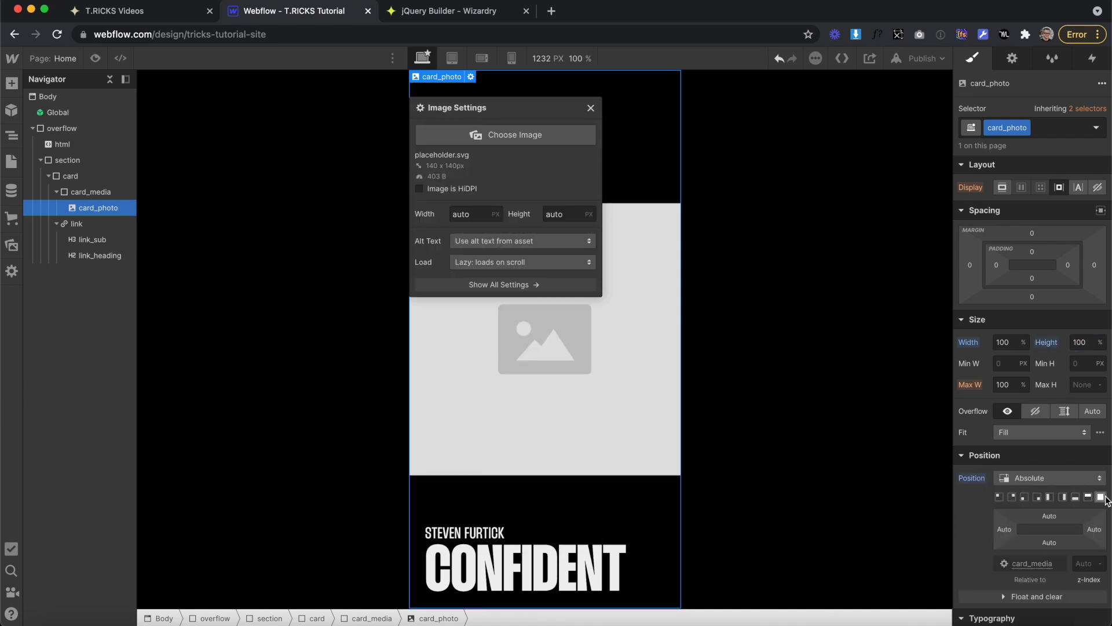
pyautogui.click(1085, 566)
pyautogui.write('2')
# Step: Set card_photo's fit to Cover and choose confident.jpg as its image
pyautogui.click(1034, 432)
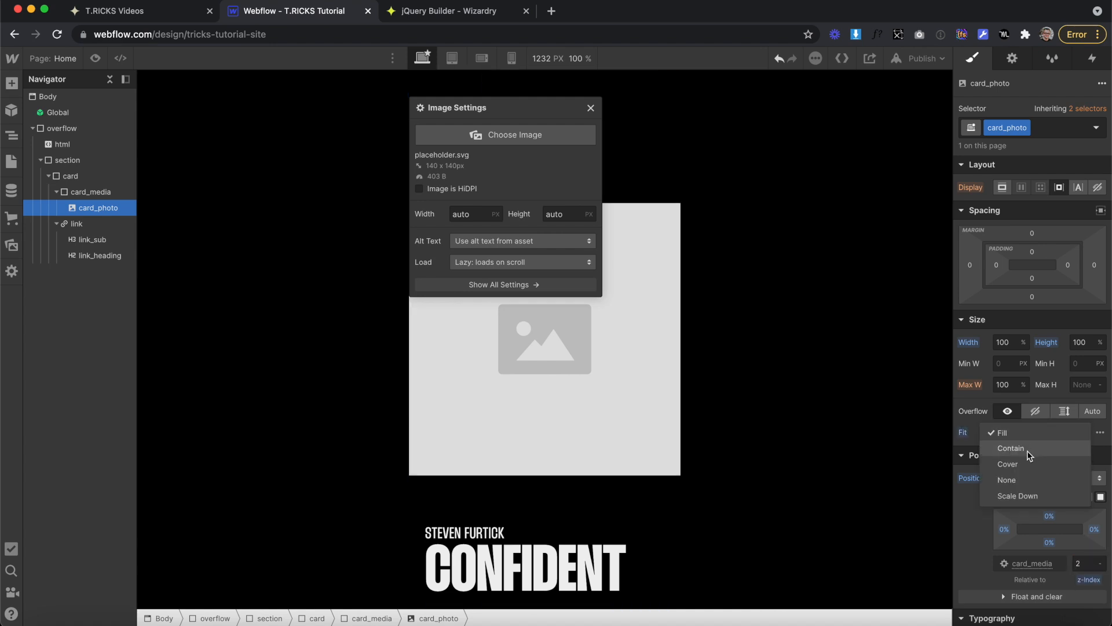
pyautogui.click(1018, 463)
pyautogui.click(539, 135)
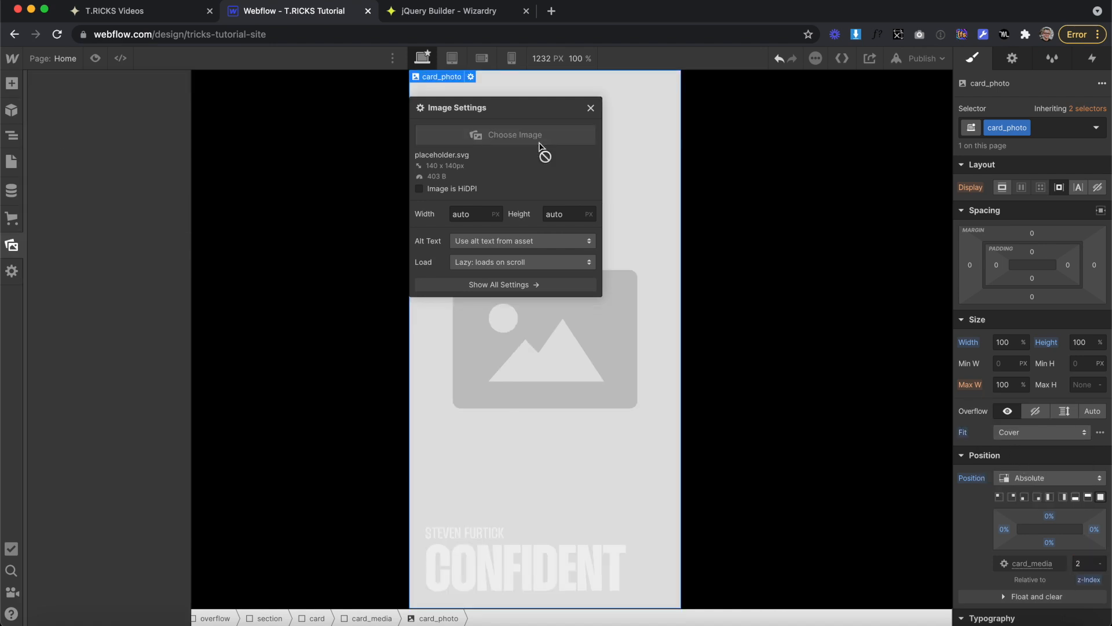
pyautogui.click(74, 354)
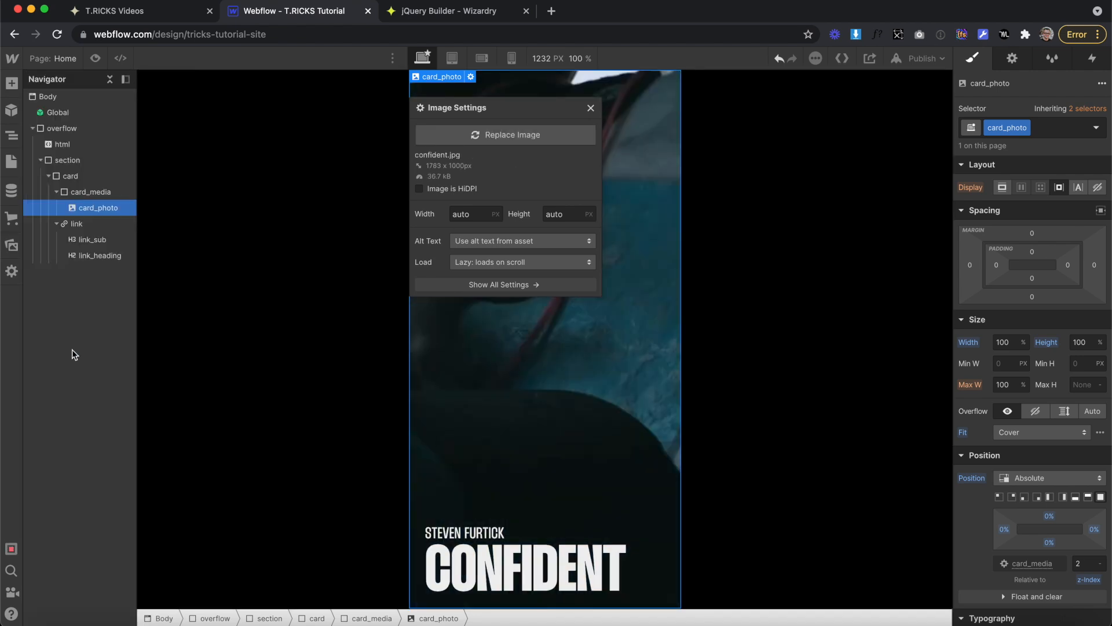
# Step: Give the link block a linear gradient background
pyautogui.click(632, 246)
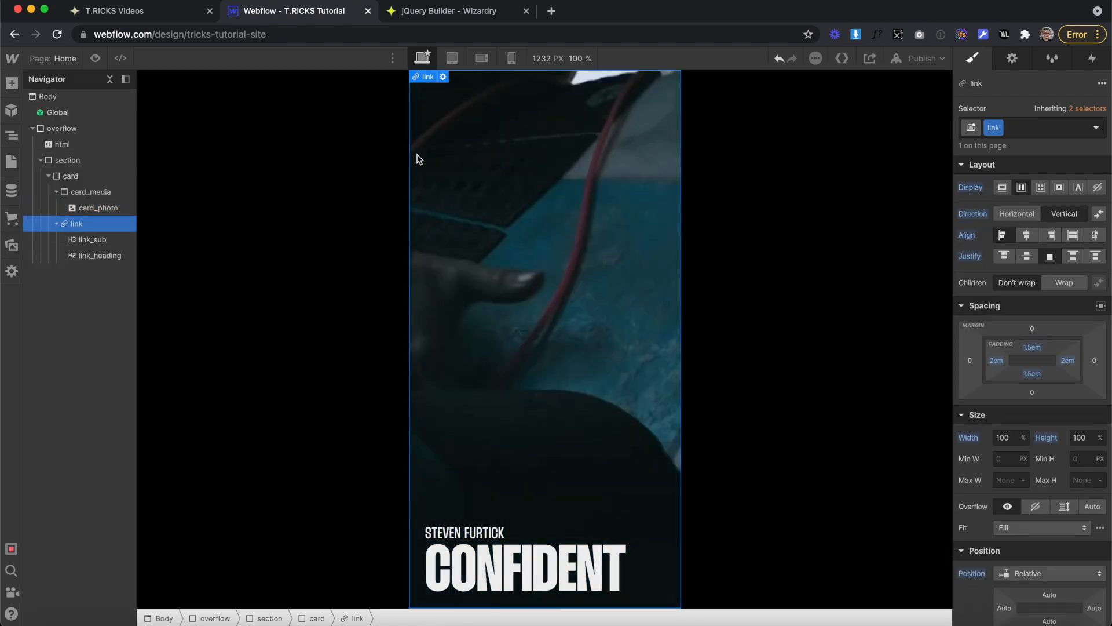
pyautogui.scroll(-10, 1036, 426)
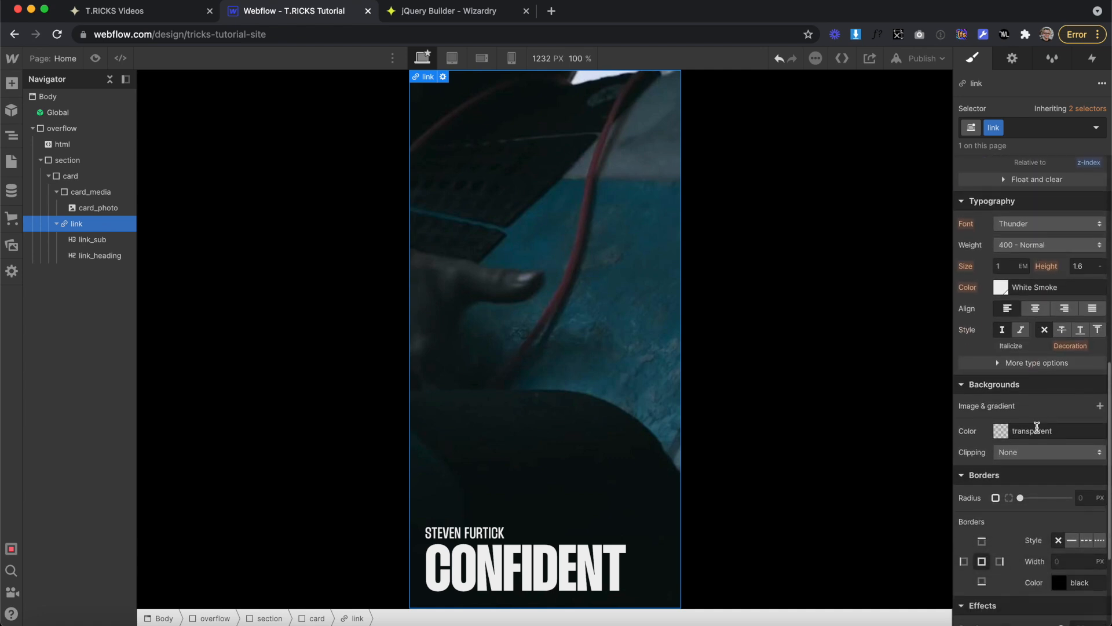
pyautogui.click(1099, 405)
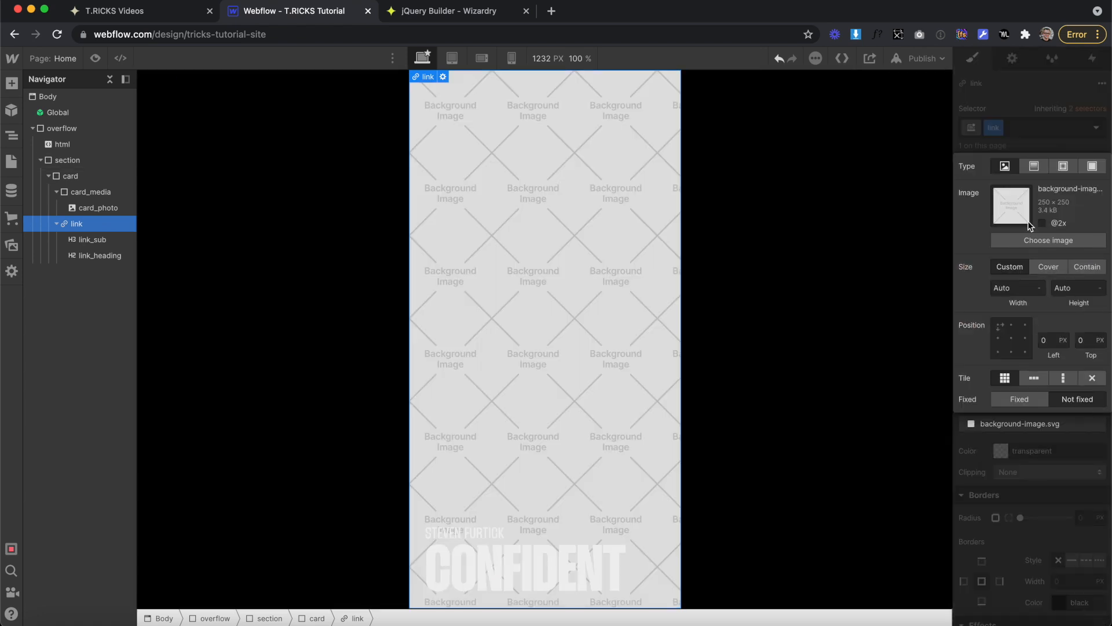
pyautogui.click(1032, 166)
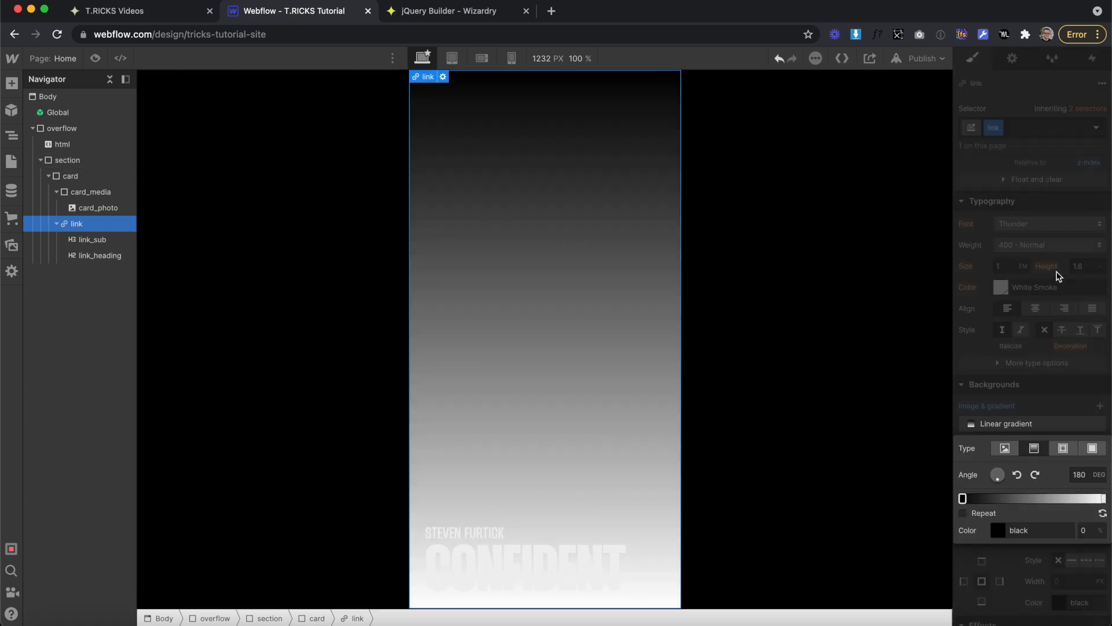
# Step: Change the gradient's white end stop to black with 70% alpha
pyautogui.click(1104, 496)
pyautogui.click(997, 530)
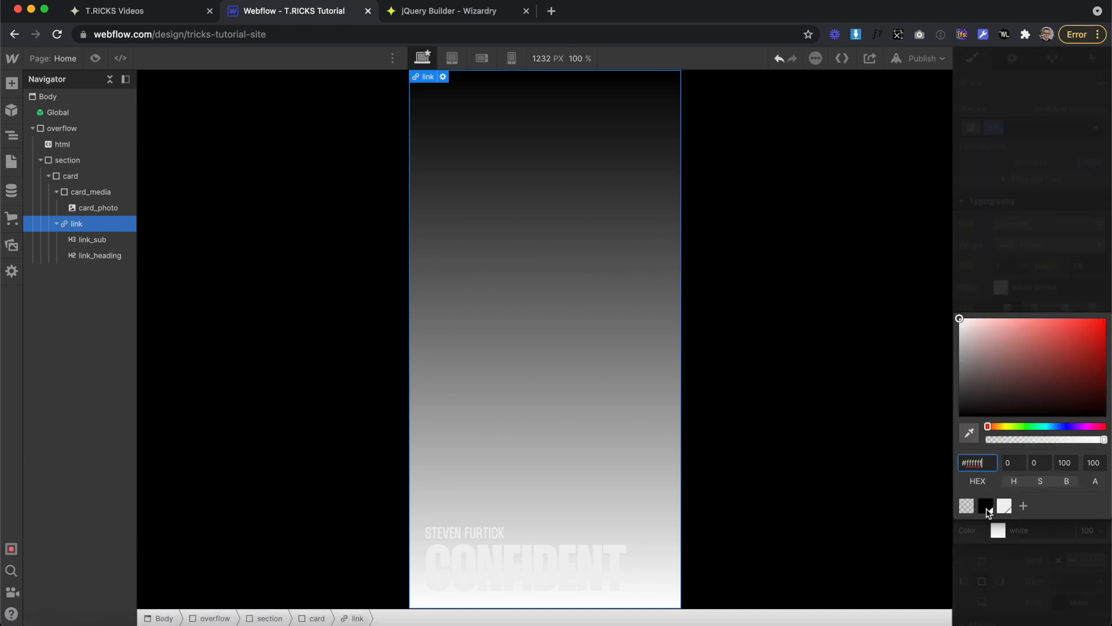
pyautogui.click(987, 510)
pyautogui.click(1094, 434)
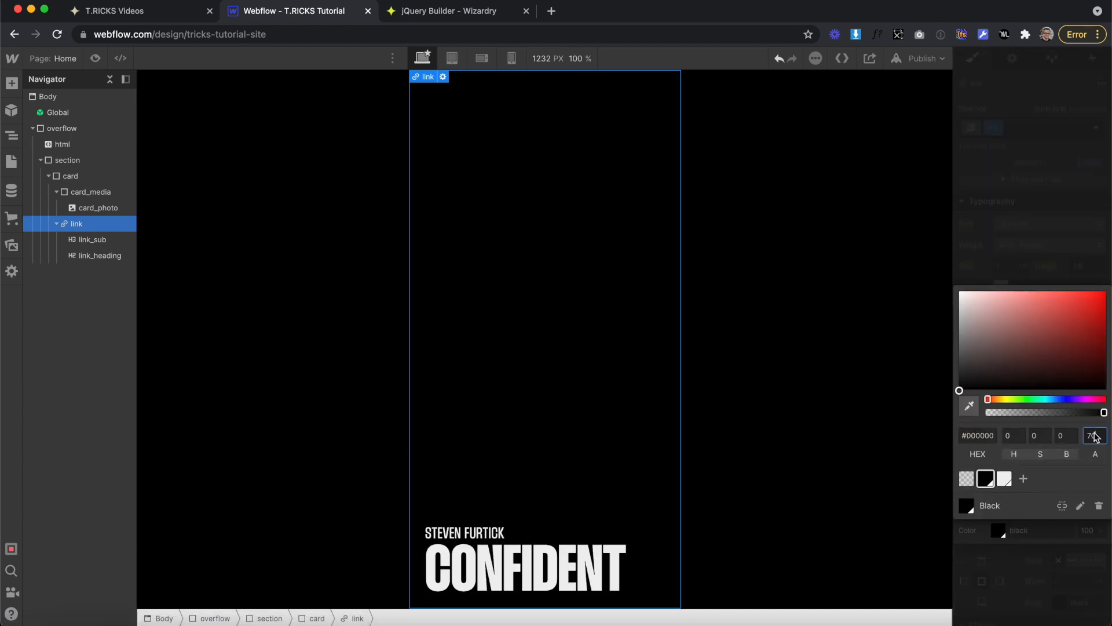
pyautogui.press('Return')
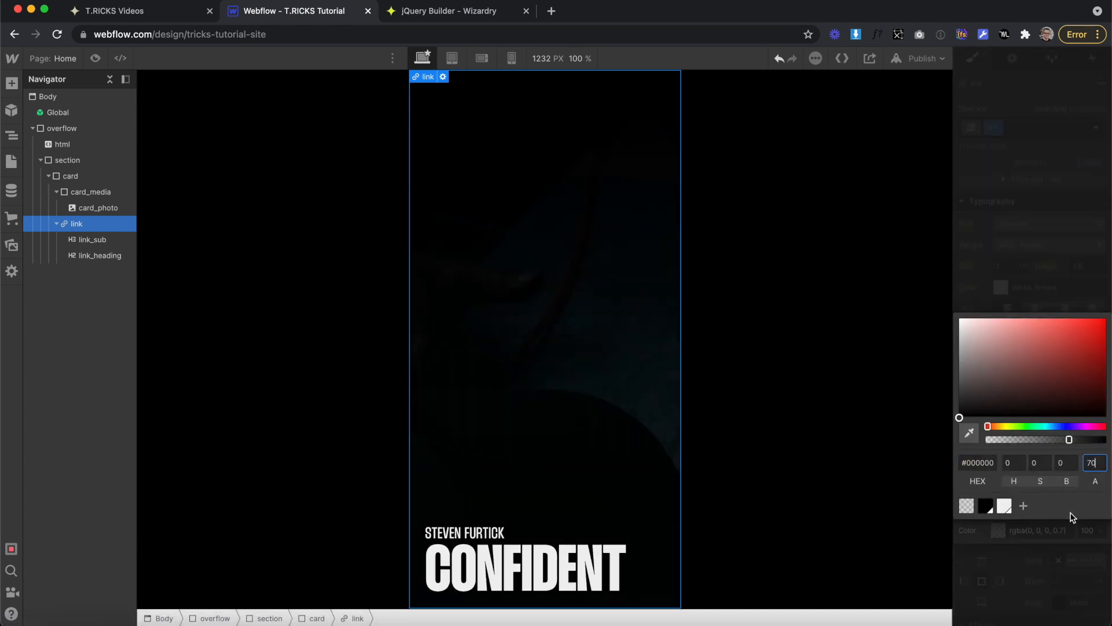
pyautogui.click(1041, 537)
# Step: Reposition the gradient stops, moving the end stop to about 70% and the start stop to 41%
pyautogui.moveTo(1101, 498); pyautogui.dragTo(1054, 498)
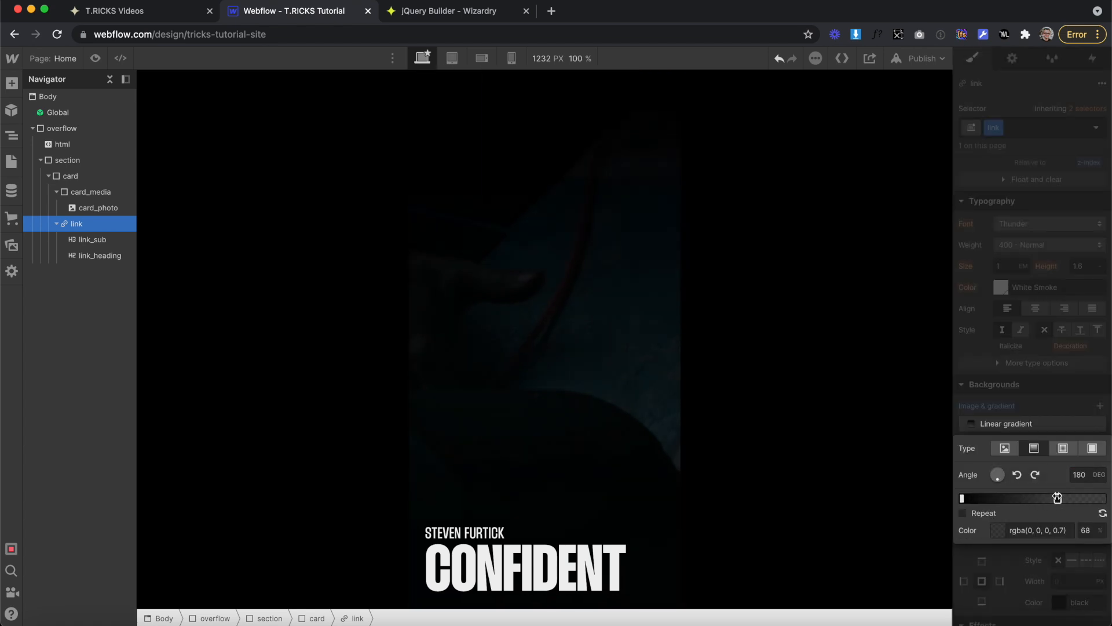
pyautogui.click(1011, 498)
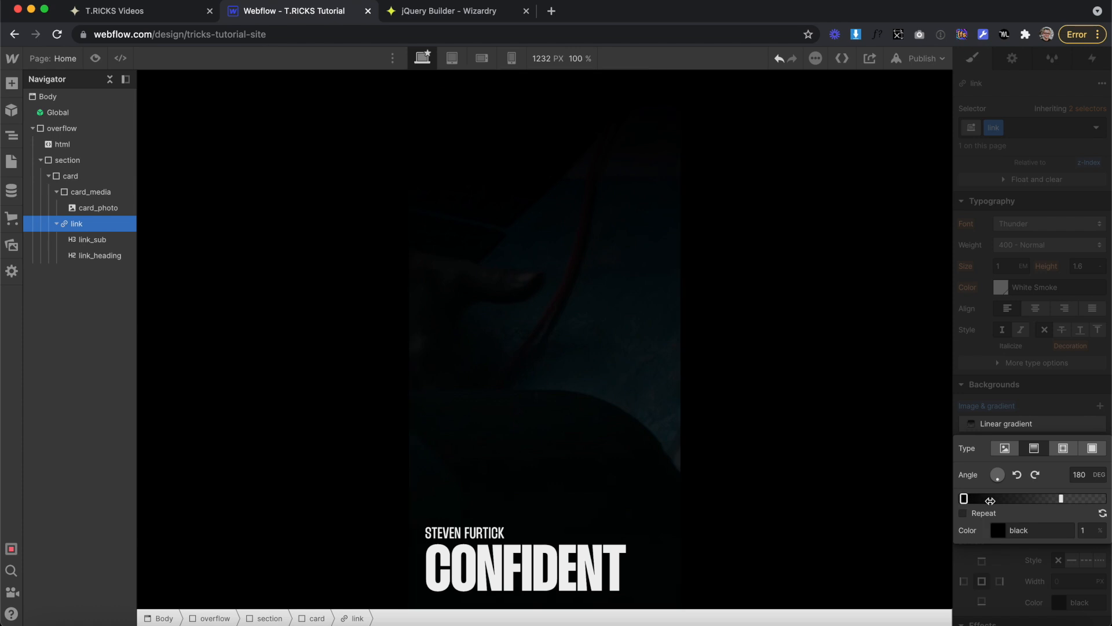
pyautogui.moveTo(1011, 498); pyautogui.dragTo(1020, 498)
# Step: Make the gradient's start stop fully transparent and close the gradient settings
pyautogui.click(997, 531)
pyautogui.moveTo(1044, 440); pyautogui.dragTo(842, 446)
pyautogui.click(1060, 550)
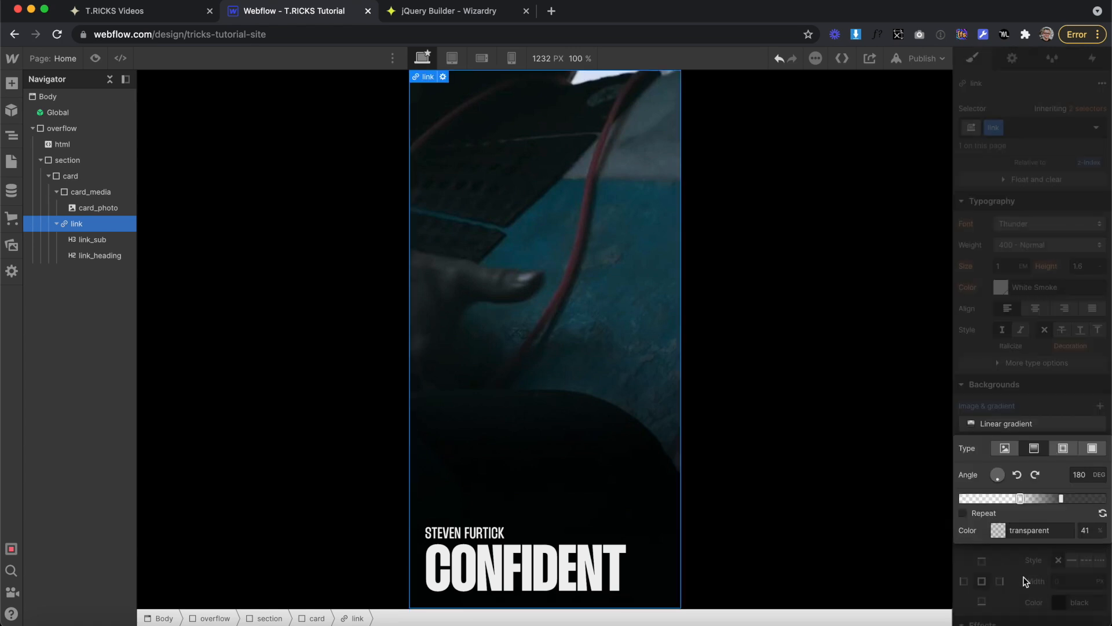
pyautogui.click(1025, 581)
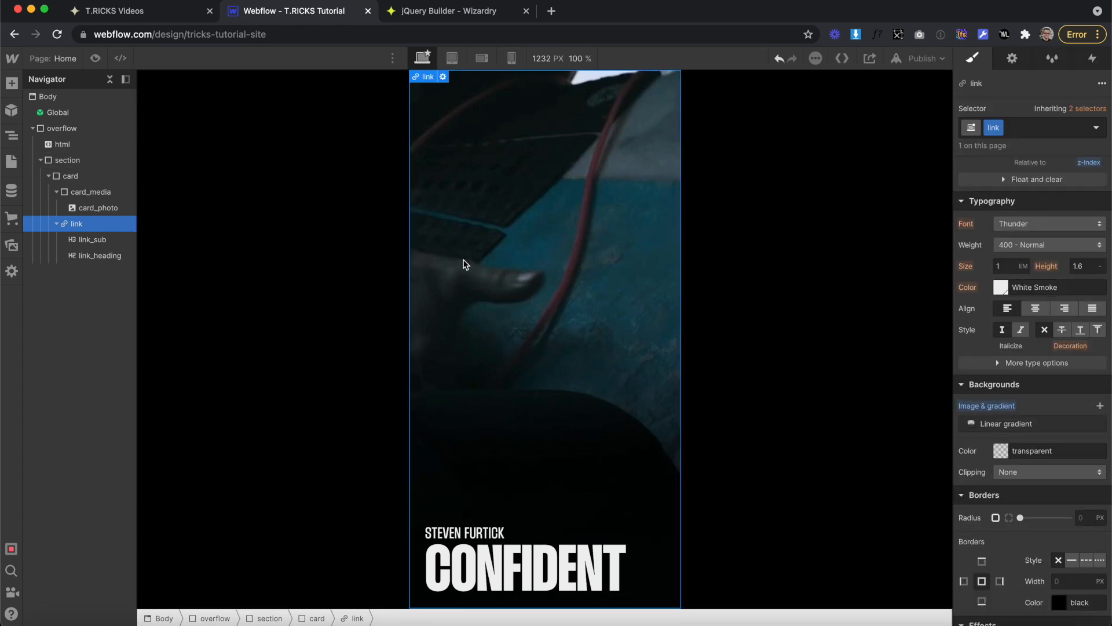
# Step: Add a div block inside card, below the link block, and give it the class play_contain
pyautogui.click(56, 192)
pyautogui.click(56, 208)
pyautogui.click(12, 83)
pyautogui.moveTo(53, 351); pyautogui.dragTo(87, 224)
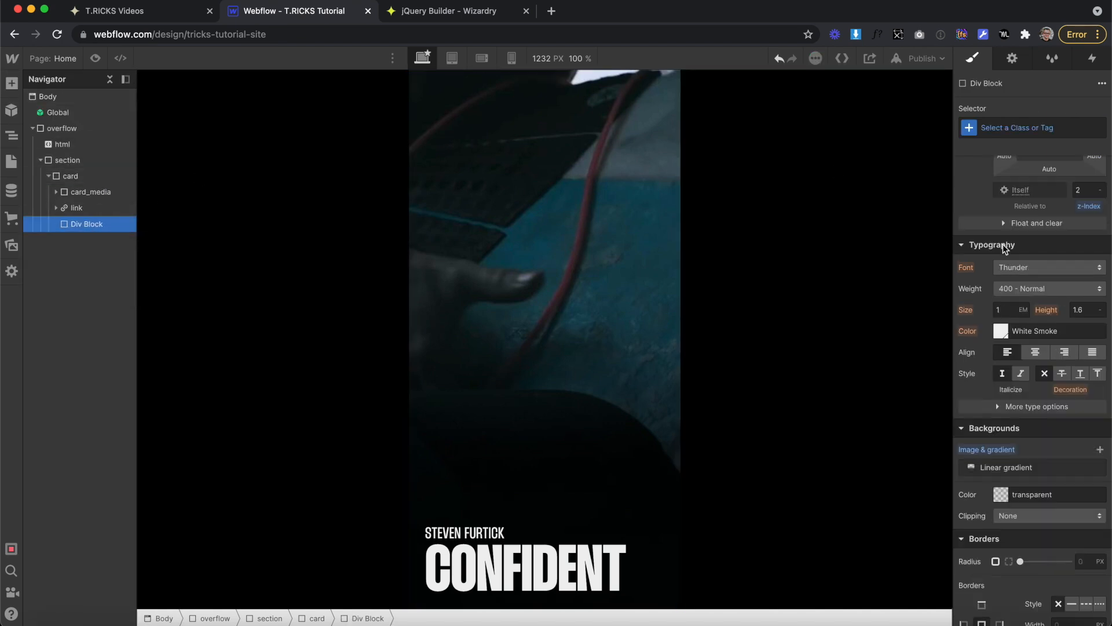
pyautogui.scroll(-4, 1002, 245)
pyautogui.click(1037, 129)
pyautogui.write('pl')
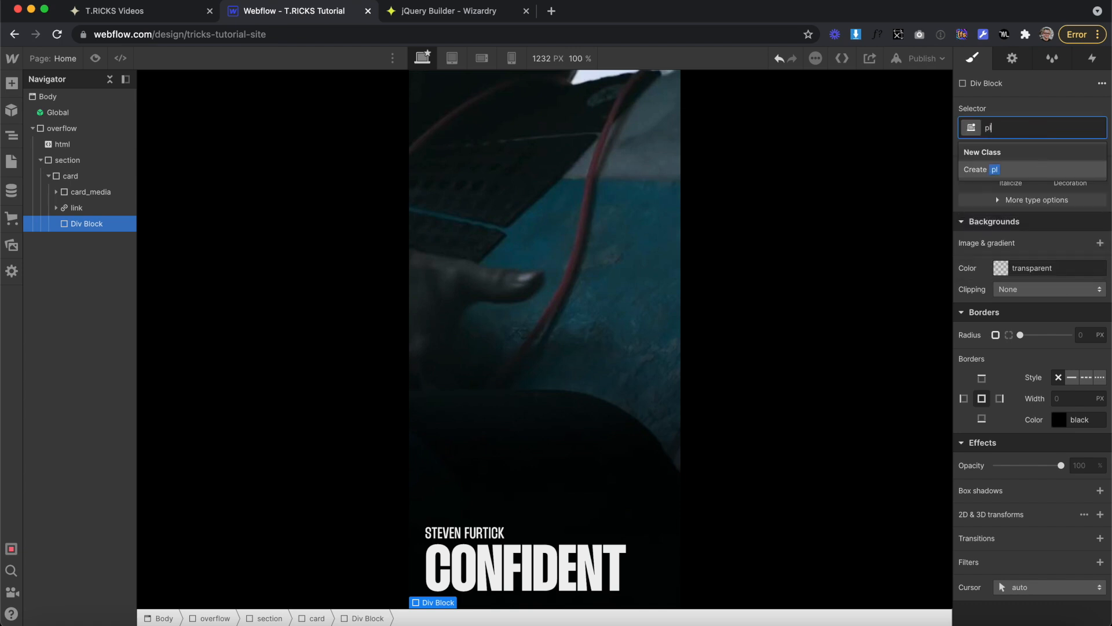
pyautogui.write('ay_contain')
pyautogui.press('Return')
# Step: Set play_contain's padding to 1.2em on all sides
pyautogui.scroll(4, 995, 209)
pyautogui.click(1032, 251)
pyautogui.write('1.2em')
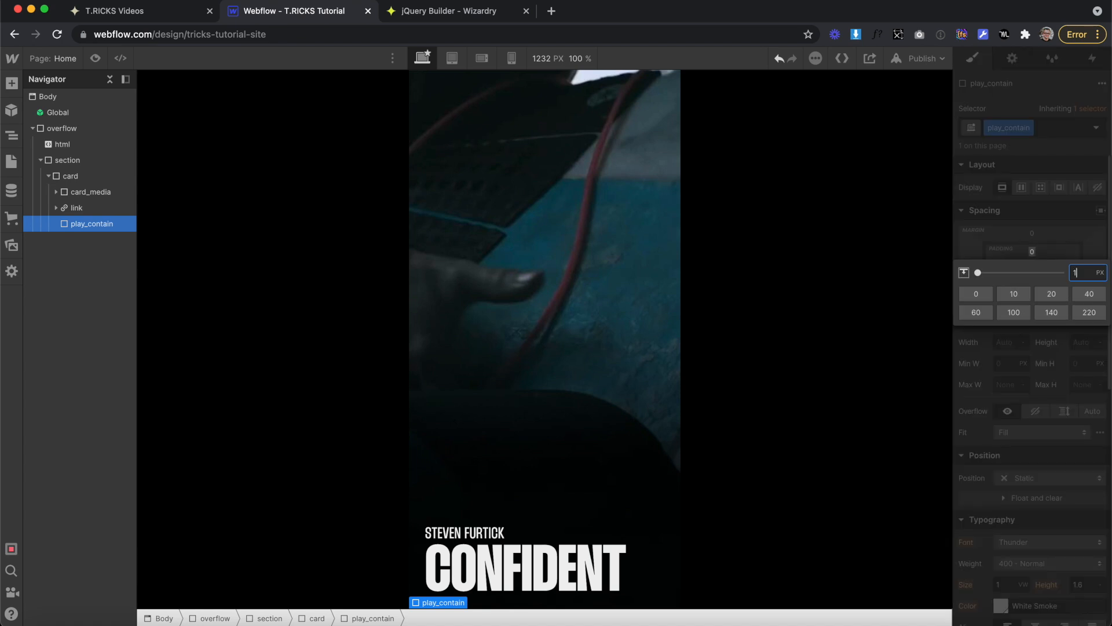
pyautogui.press('Return')
pyautogui.moveTo(1034, 251); pyautogui.dragTo(1036, 252)
# Step: Position play_contain absolutely with a z-index of 3
pyautogui.click(1056, 477)
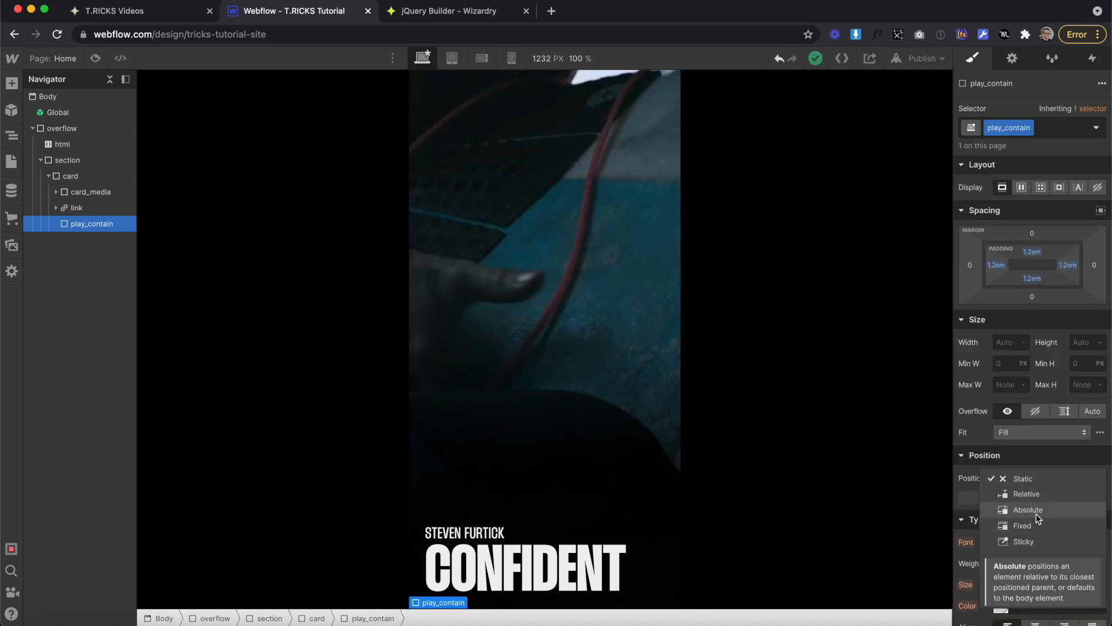
pyautogui.click(1035, 513)
pyautogui.write('3')
pyautogui.press('Return')
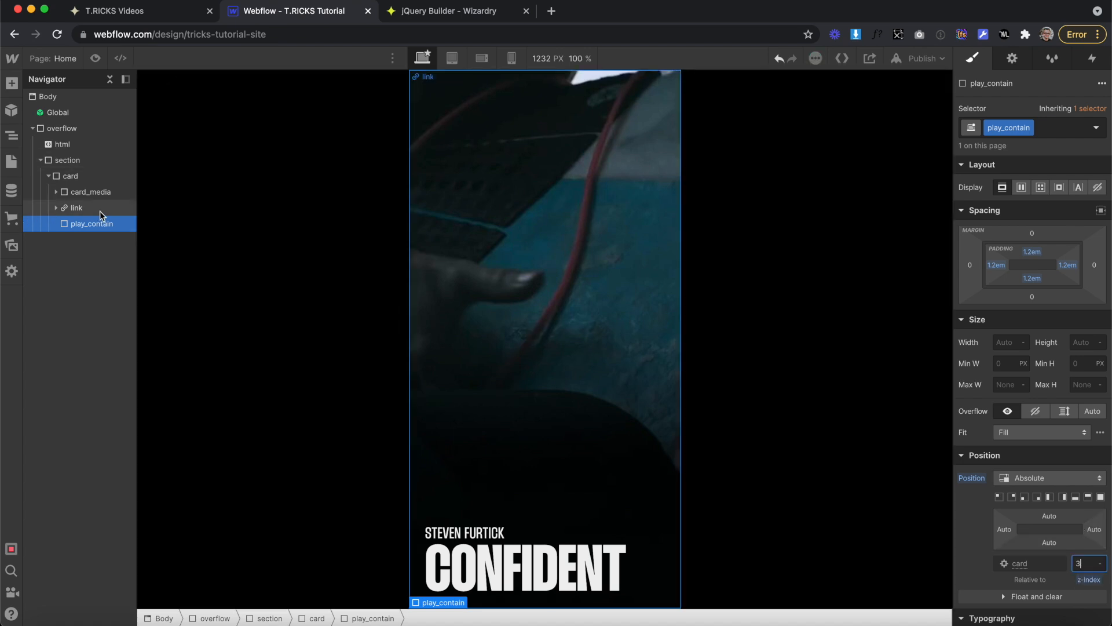
# Step: Make card a flex container with its children centred both horizontally and vertically
pyautogui.click(84, 177)
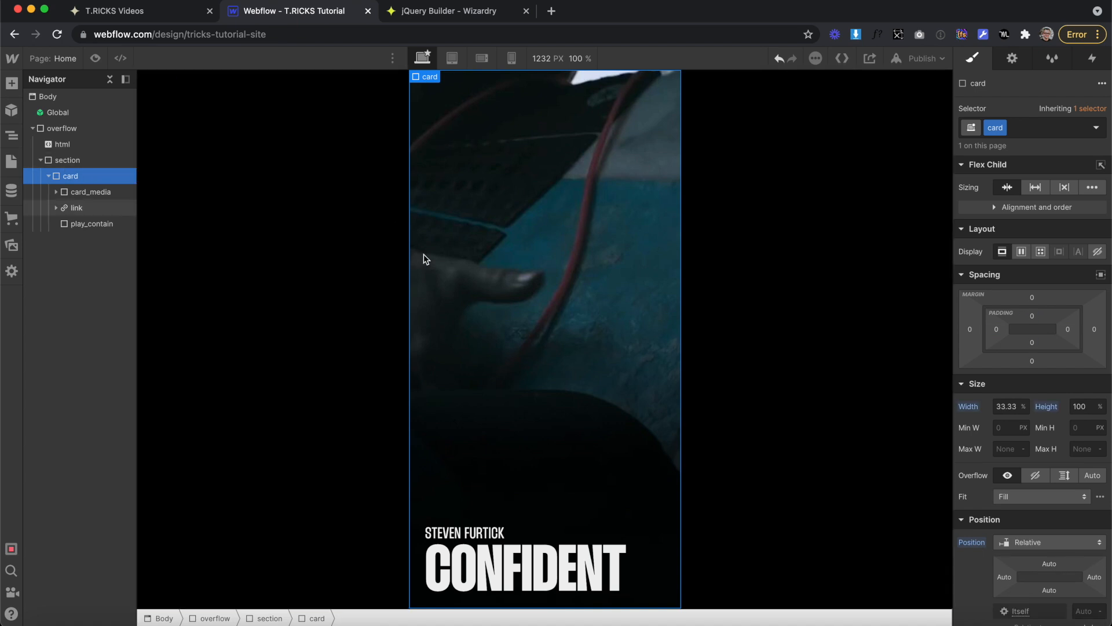
pyautogui.click(1020, 252)
pyautogui.click(1026, 299)
pyautogui.click(1029, 321)
# Step: Add a link block inside play_contain and give it the class play
pyautogui.click(87, 223)
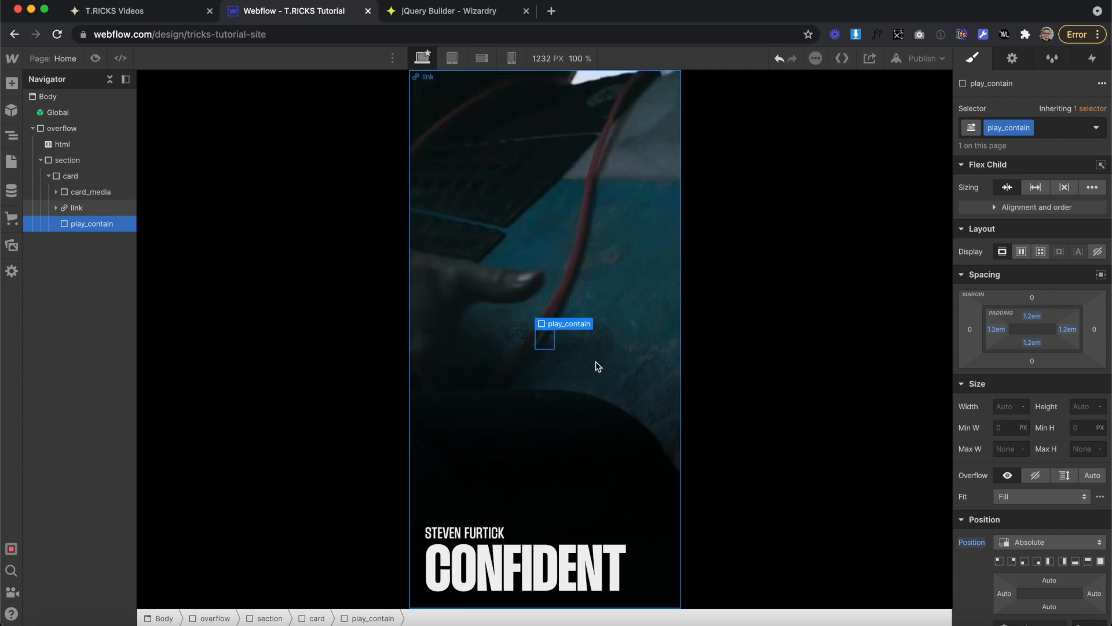
pyautogui.click(12, 83)
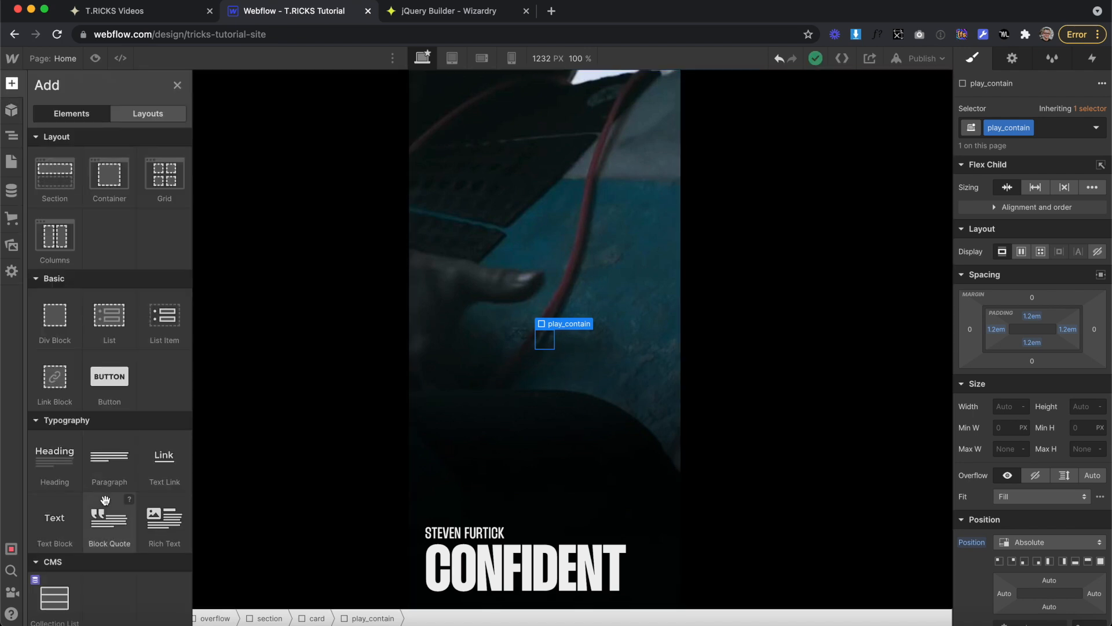
pyautogui.moveTo(43, 372); pyautogui.dragTo(93, 270)
pyautogui.click(992, 123)
pyautogui.write('play')
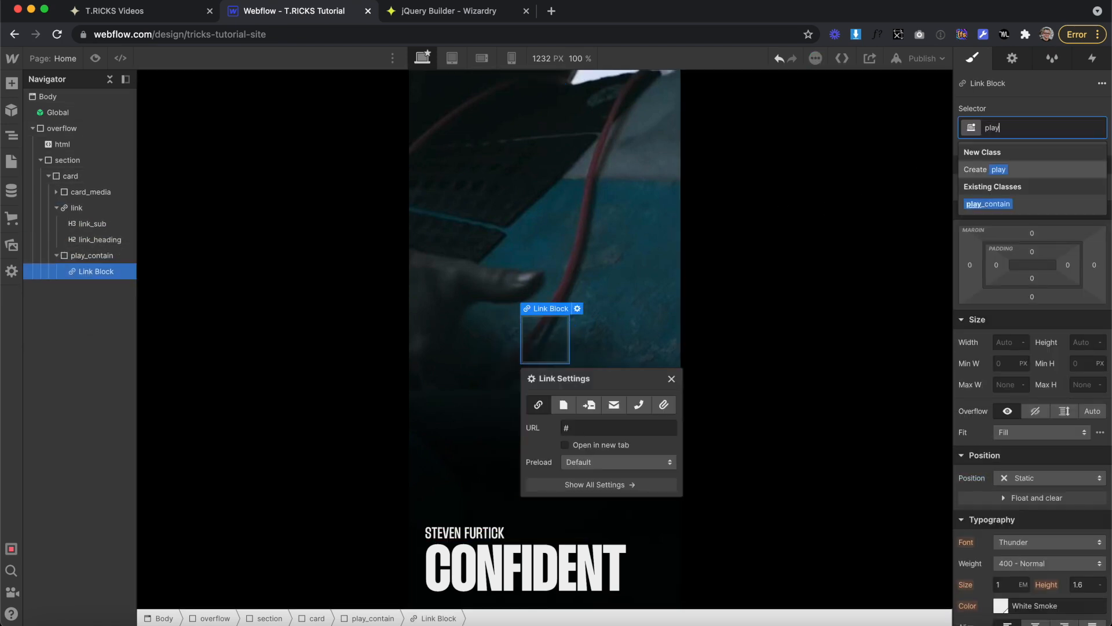
pyautogui.press('Return')
# Step: Size the play link block 6em by 6em and make it a horizontal flex container with align and justify centred
pyautogui.click(1005, 343)
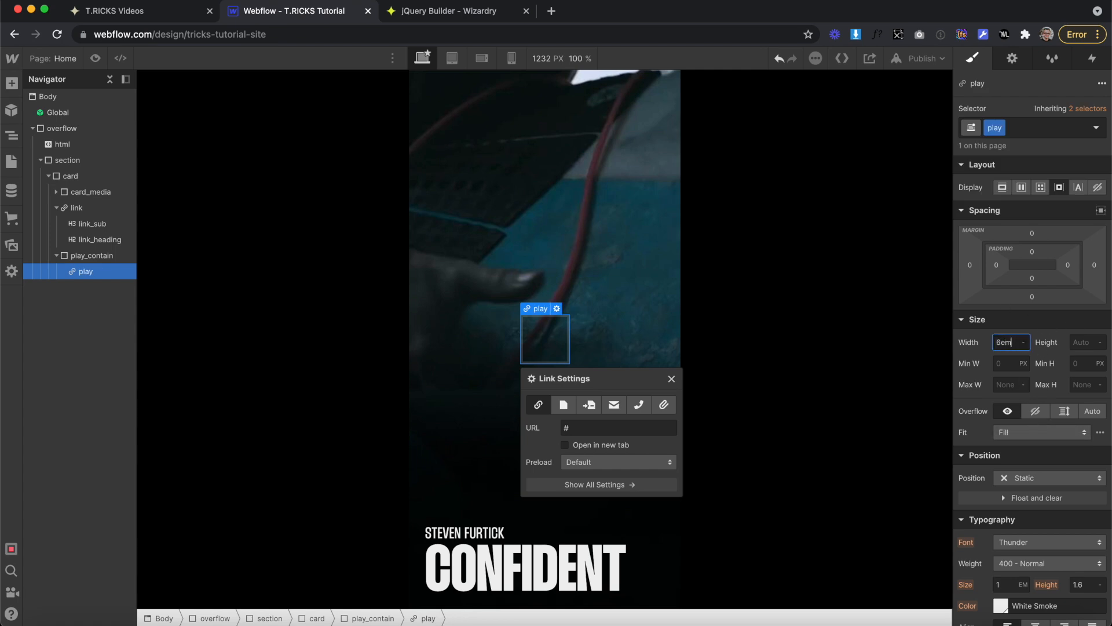
pyautogui.write('6em')
pyautogui.press('Return')
pyautogui.click(1077, 342)
pyautogui.write('6e')
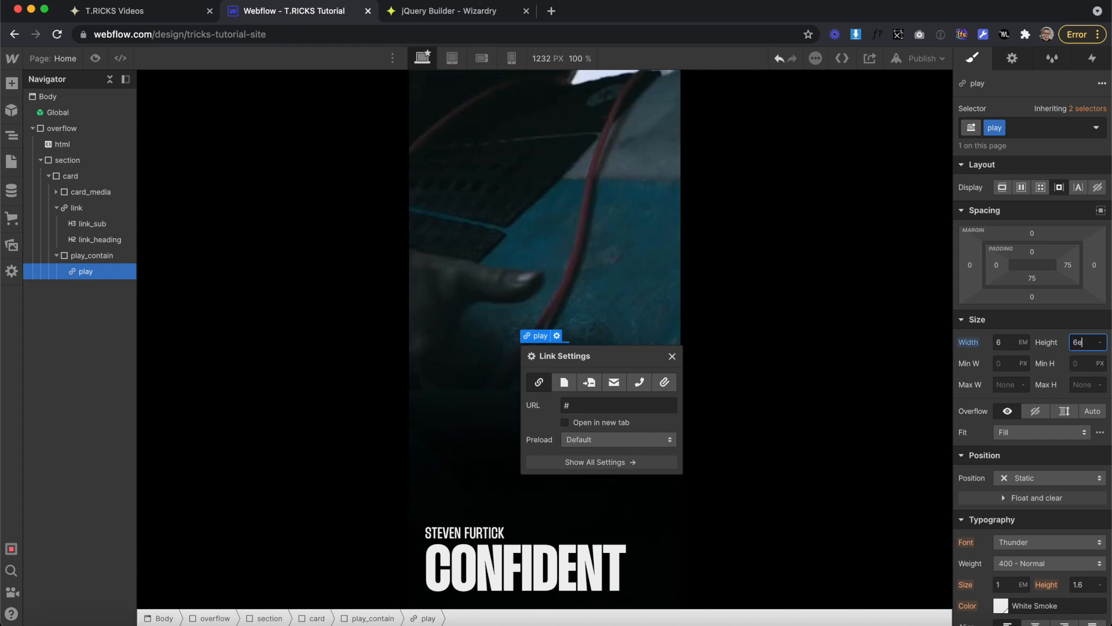
pyautogui.write('m')
pyautogui.press('Return')
pyautogui.click(1020, 187)
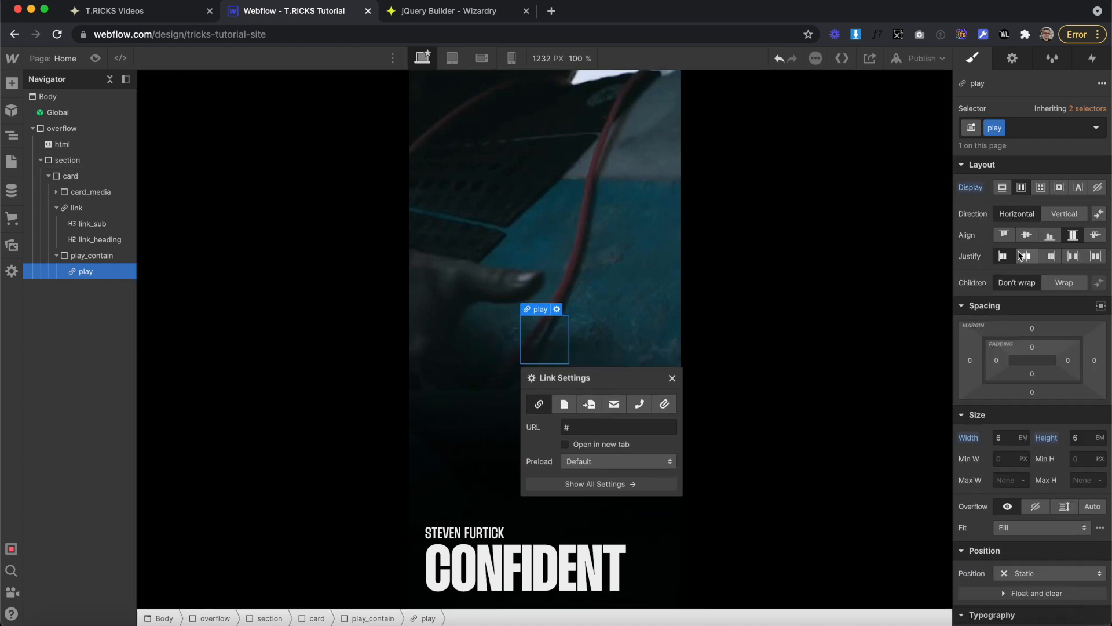
pyautogui.click(1023, 257)
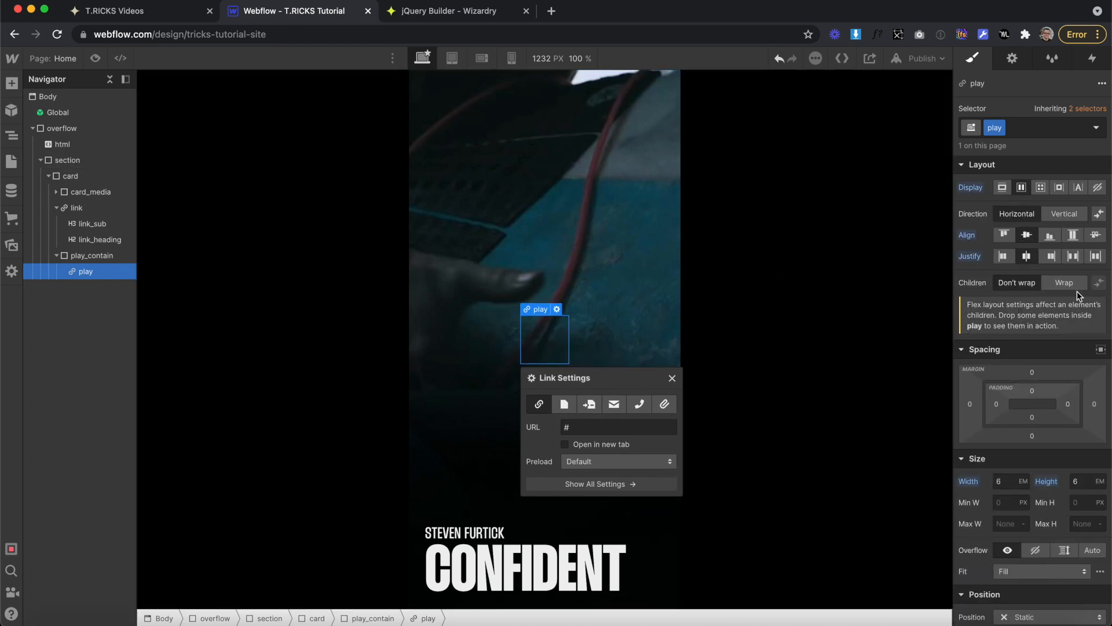
# Step: Add a div block inside the play link block and give it the class play_button
pyautogui.click(11, 83)
pyautogui.moveTo(54, 325); pyautogui.dragTo(110, 287)
pyautogui.click(1007, 118)
pyautogui.write('play_button')
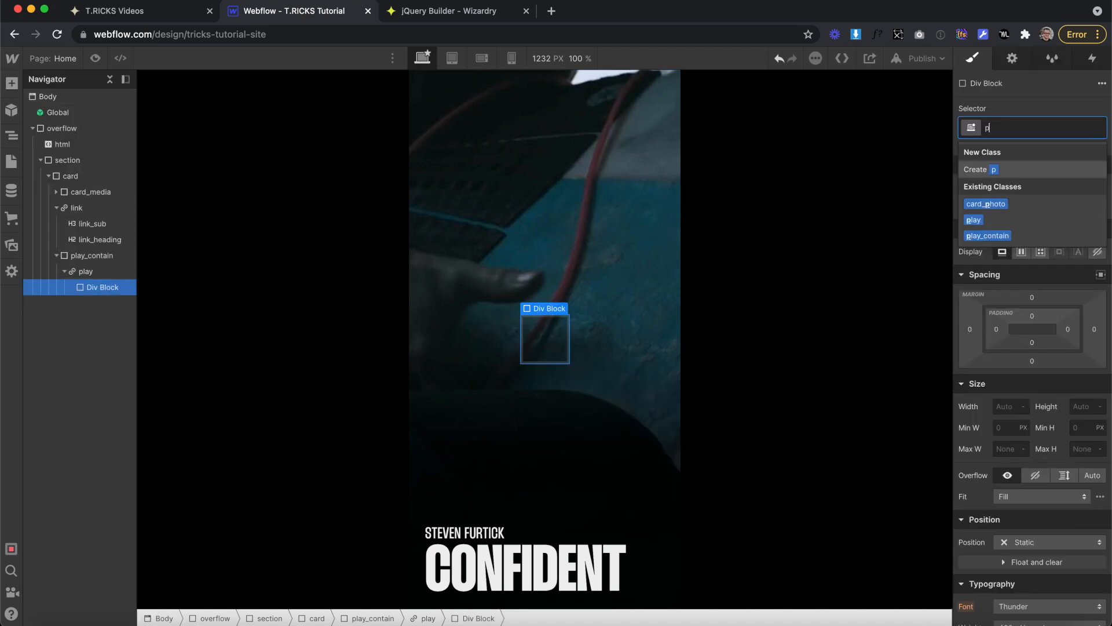
pyautogui.press('Return')
# Step: Set play_button's width and height to 6em
pyautogui.click(1001, 407)
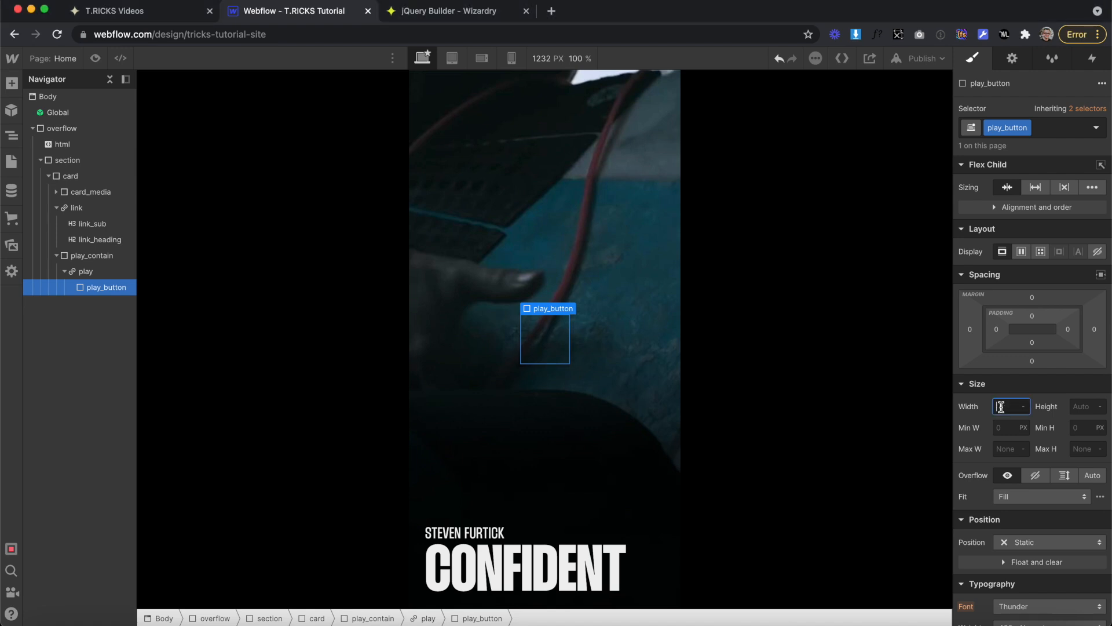
pyautogui.click(1088, 406)
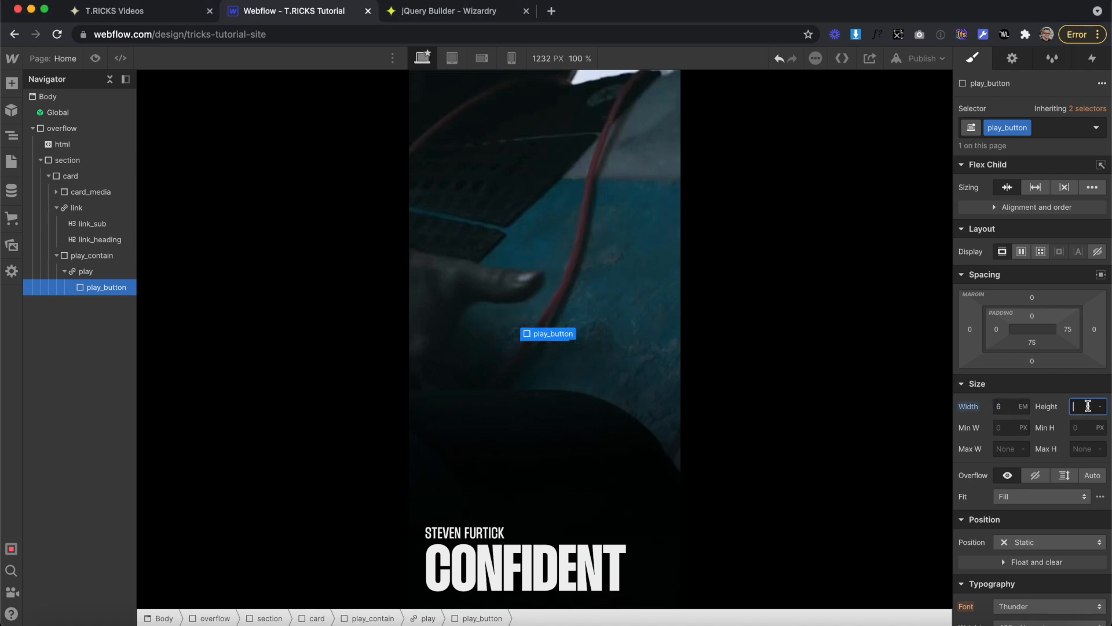
pyautogui.press('Return')
pyautogui.scroll(-10, 1002, 314)
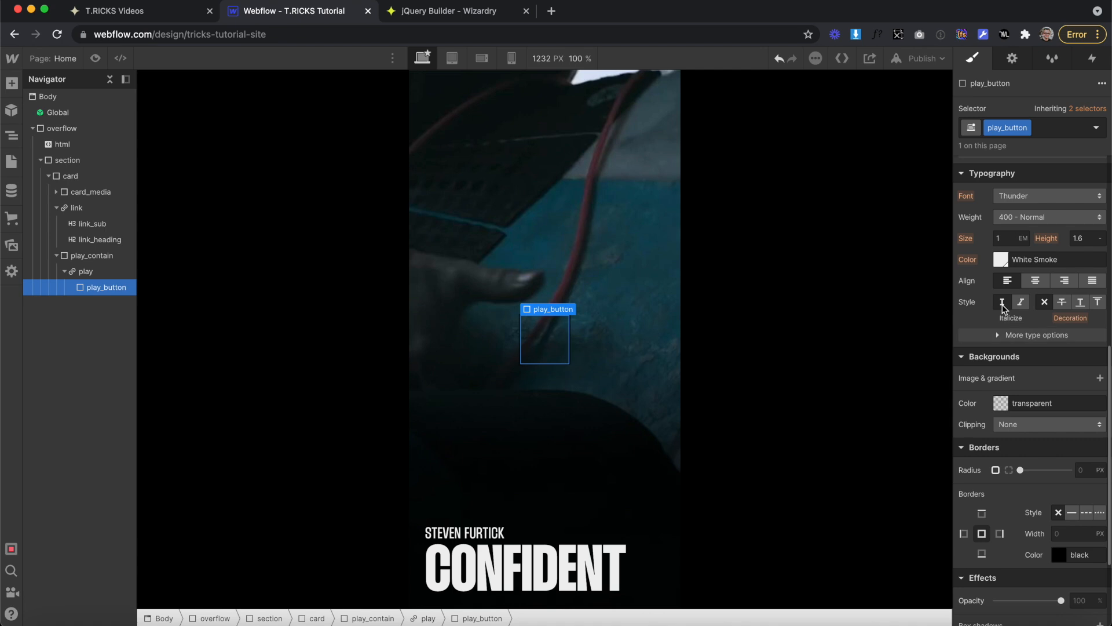
# Step: Give play_button a black background colour and a border radius of 100vw
pyautogui.click(1000, 403)
pyautogui.click(989, 607)
pyautogui.click(1033, 356)
pyautogui.write('100vw')
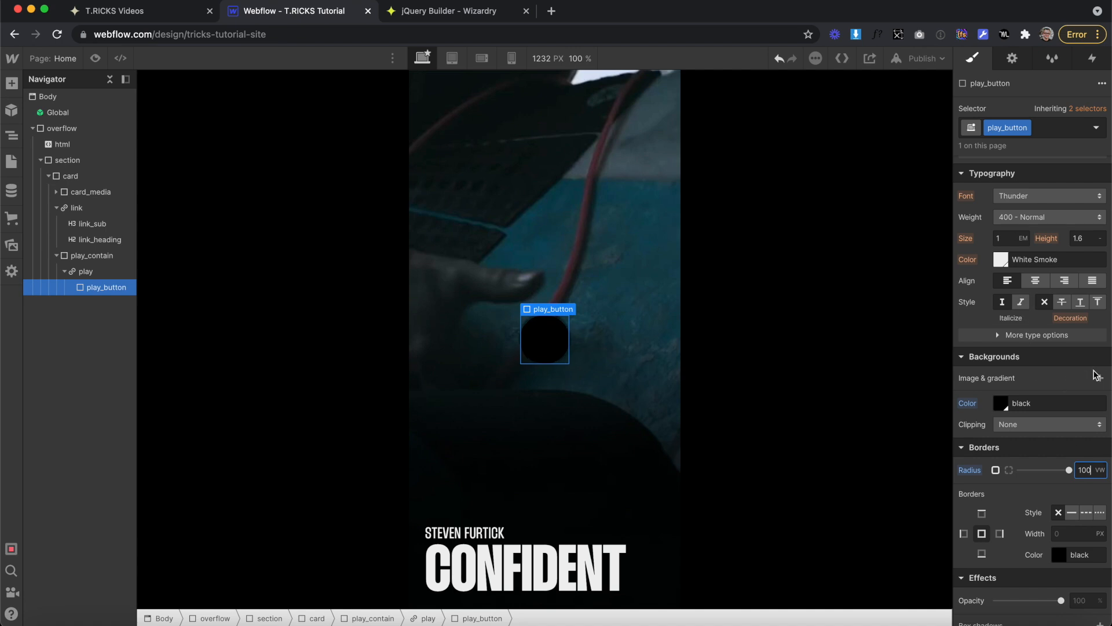
# Step: Add Play.svg as play_button's background image, centred, sized to cover and without tiling
pyautogui.click(1100, 380)
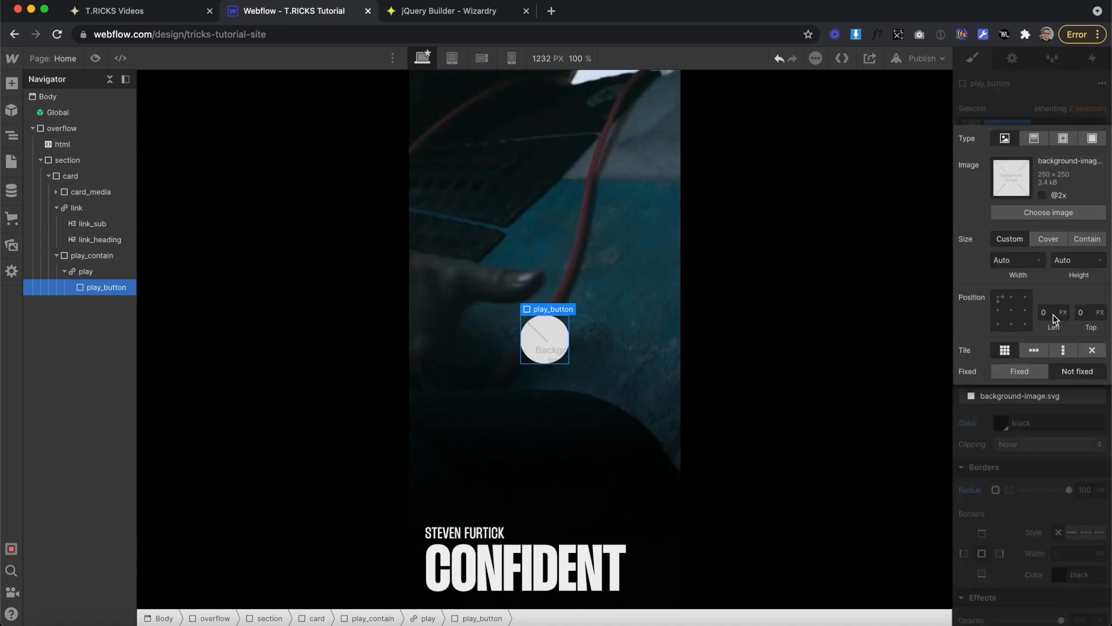
pyautogui.click(1049, 212)
pyautogui.click(53, 268)
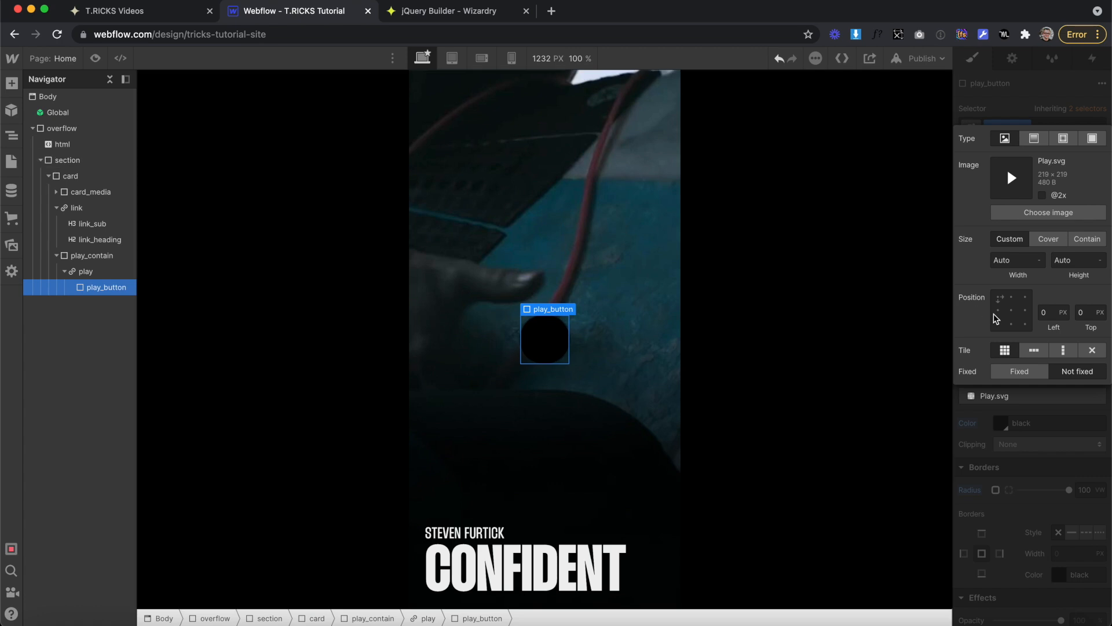
pyautogui.click(1012, 310)
pyautogui.click(1049, 238)
pyautogui.click(1092, 350)
pyautogui.click(1043, 455)
pyautogui.click(754, 383)
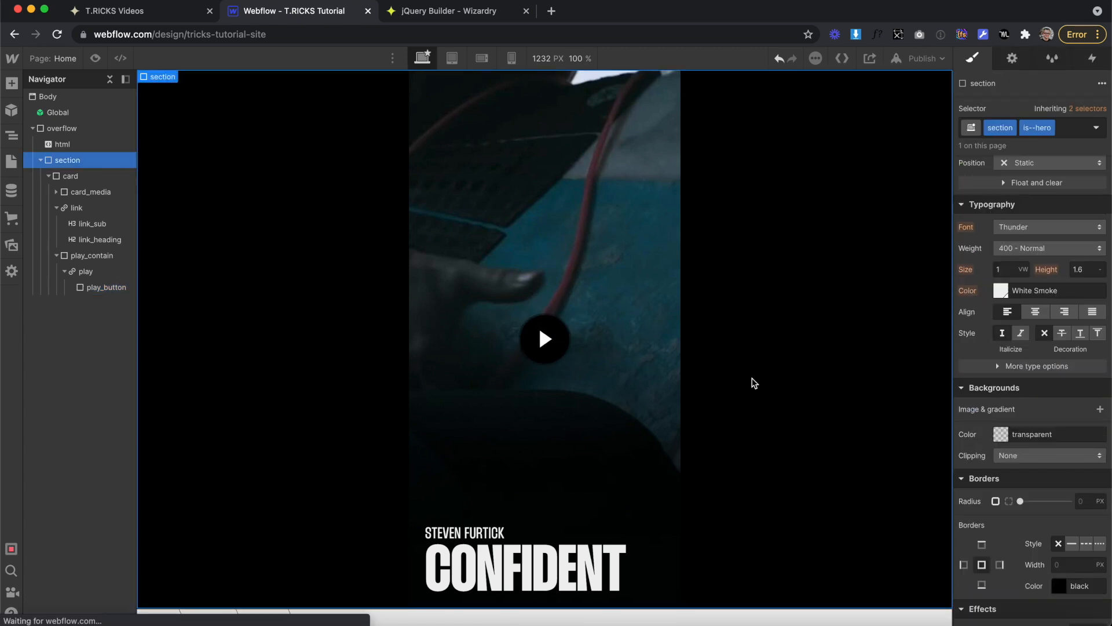
# Step: Paste the copied HTML embed into card_media and place it above card_photo
pyautogui.click(55, 191)
pyautogui.click(99, 208)
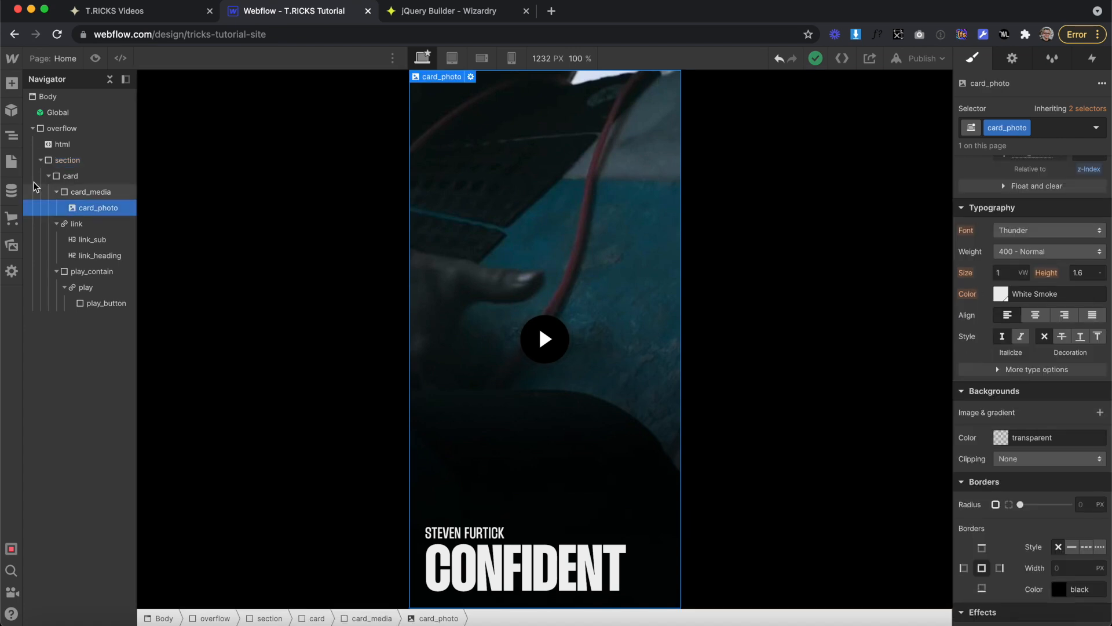
pyautogui.click(113, 190)
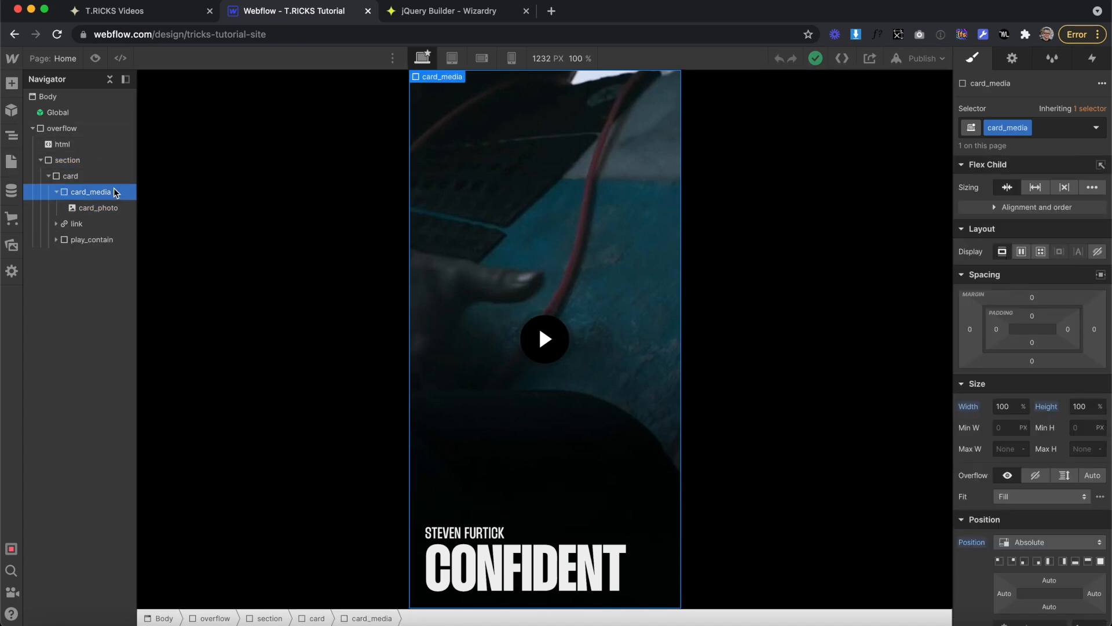
pyautogui.press('super+v')
pyautogui.moveTo(104, 222); pyautogui.dragTo(105, 206)
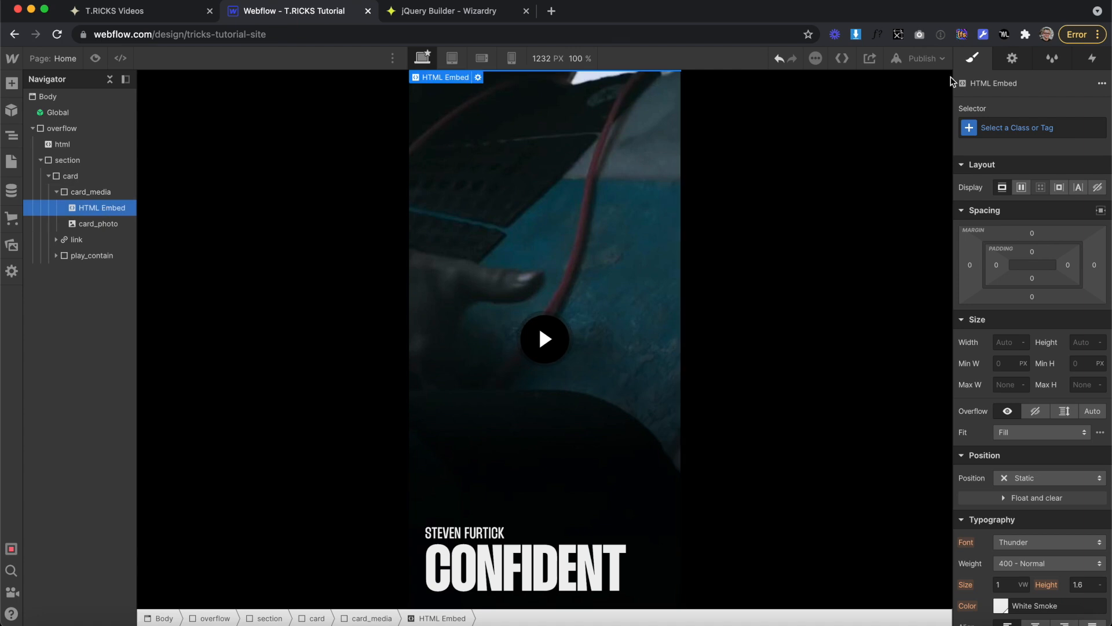
# Step: Give the HTML embed the class card_video
pyautogui.click(999, 121)
pyautogui.write('card')
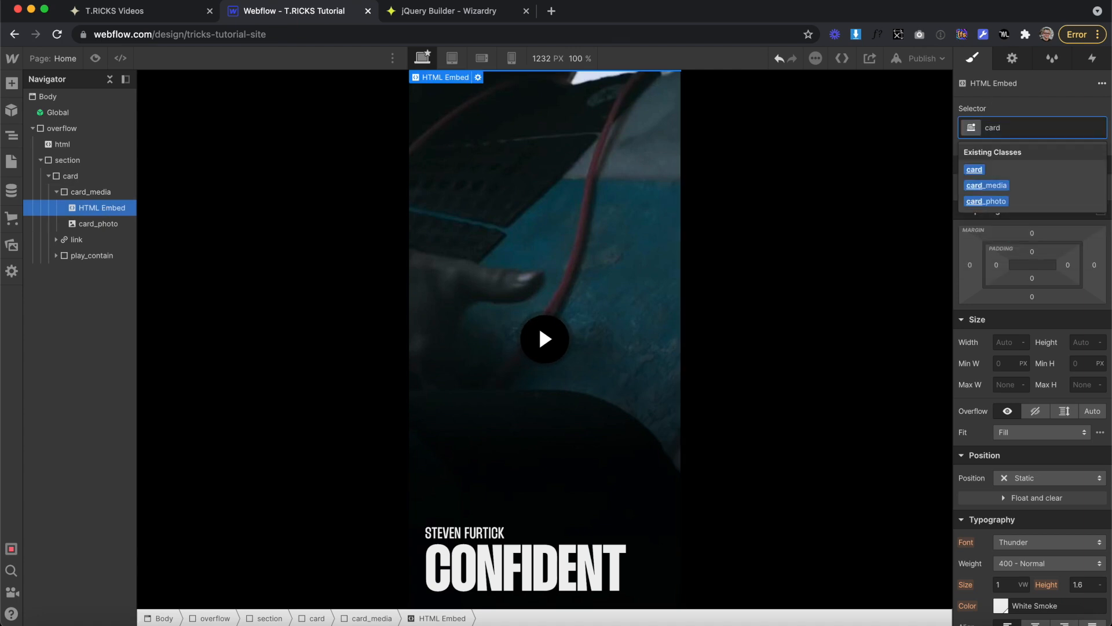
pyautogui.write('_video')
pyautogui.press('Return')
# Step: Position card_video absolutely with 0% offsets on all sides and z-index 1, sized 100% wide and 100% high
pyautogui.click(1039, 479)
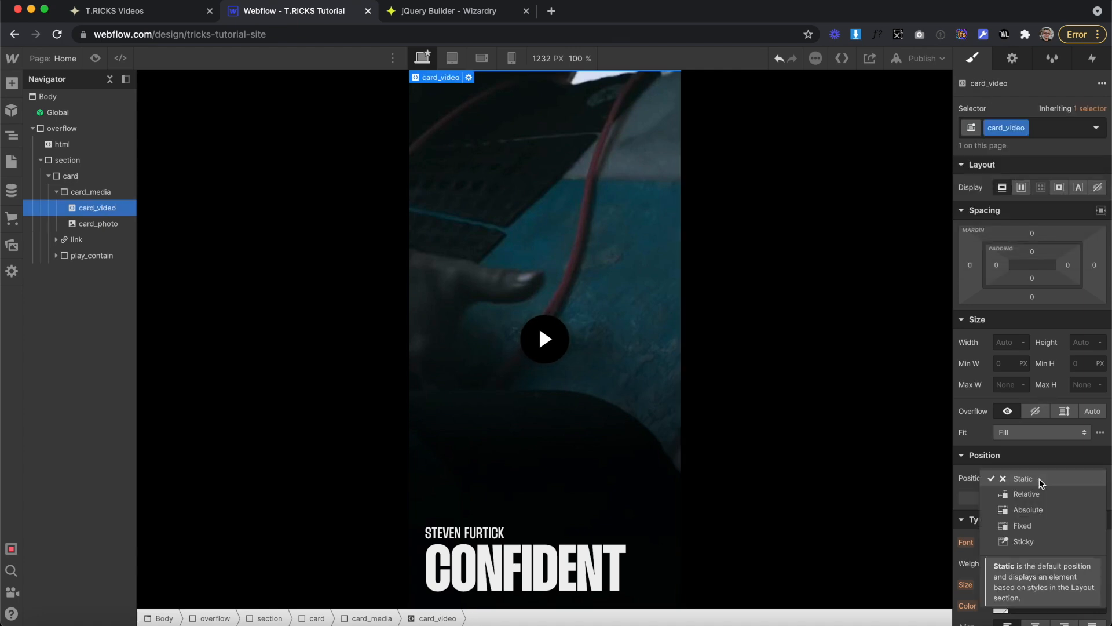
pyautogui.click(1037, 508)
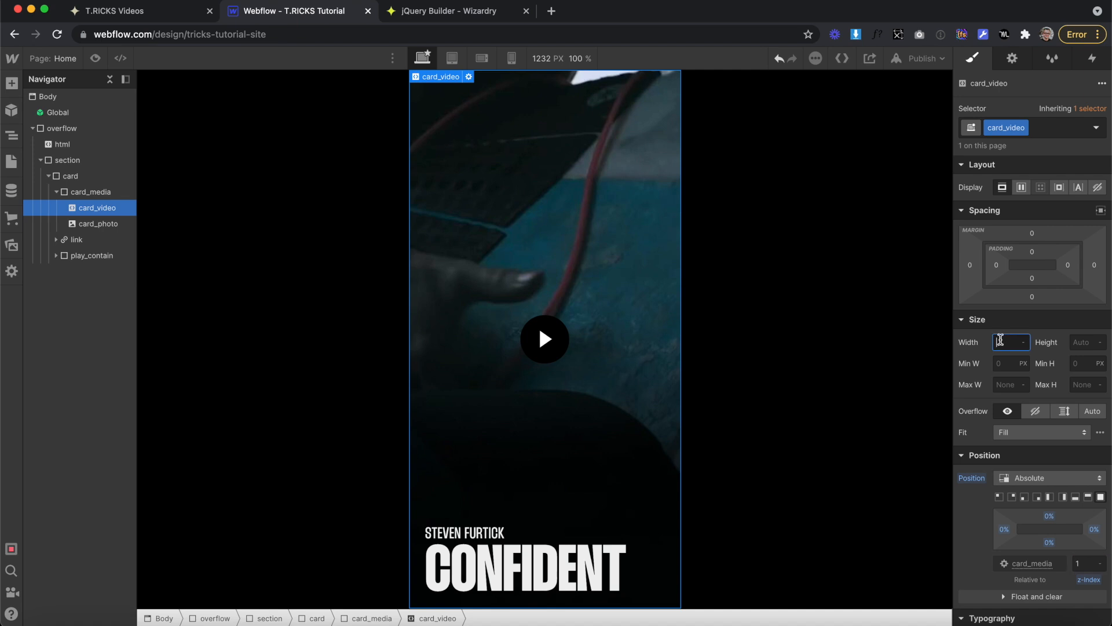
pyautogui.click(1077, 342)
pyautogui.write('100')
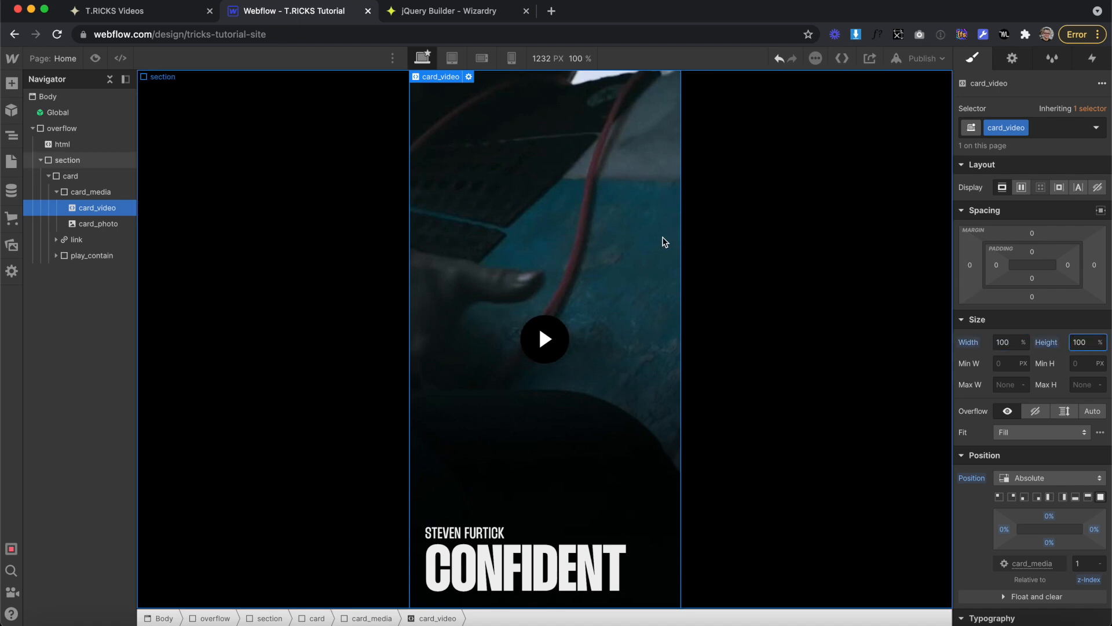
pyautogui.click(745, 246)
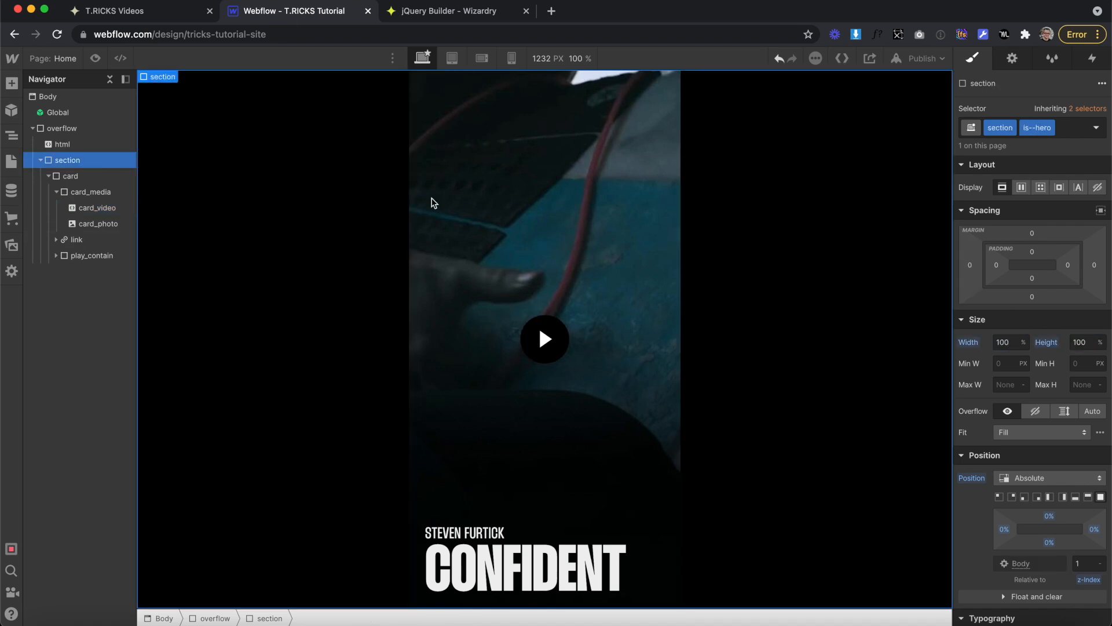
# Step: Duplicate the card twice so that the section holds three cards
pyautogui.click(72, 174)
pyautogui.rightClick(428, 83)
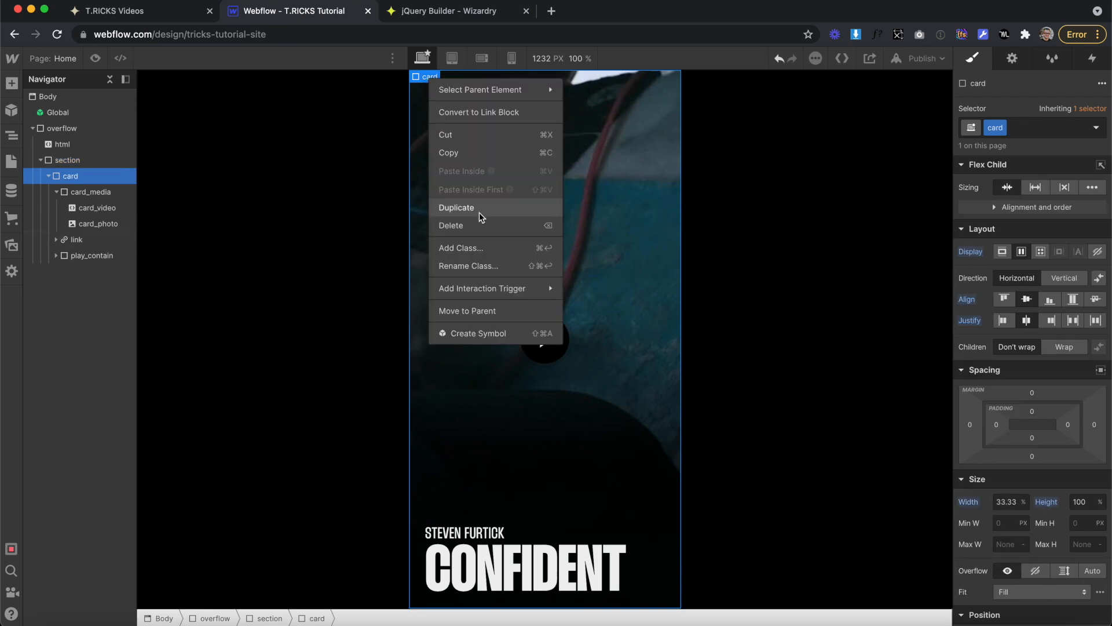
pyautogui.click(479, 208)
pyautogui.rightClick(291, 82)
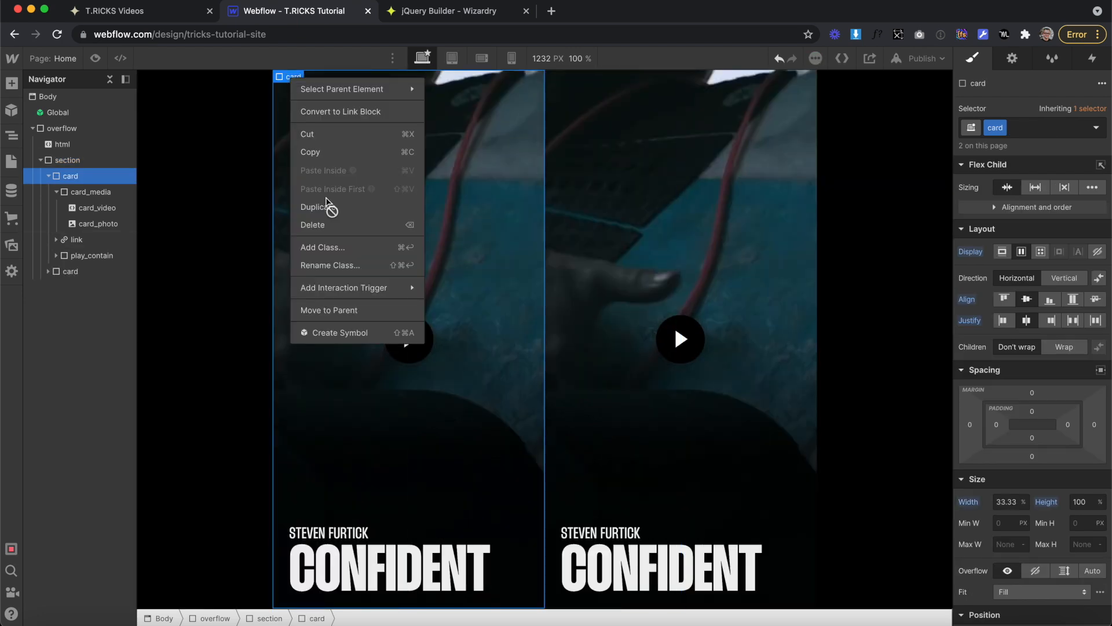
pyautogui.click(326, 202)
# Step: Add a mouse-move-over-element trigger to the middle card's play_contain, limited to desktop and applied to the whole class
pyautogui.click(561, 588)
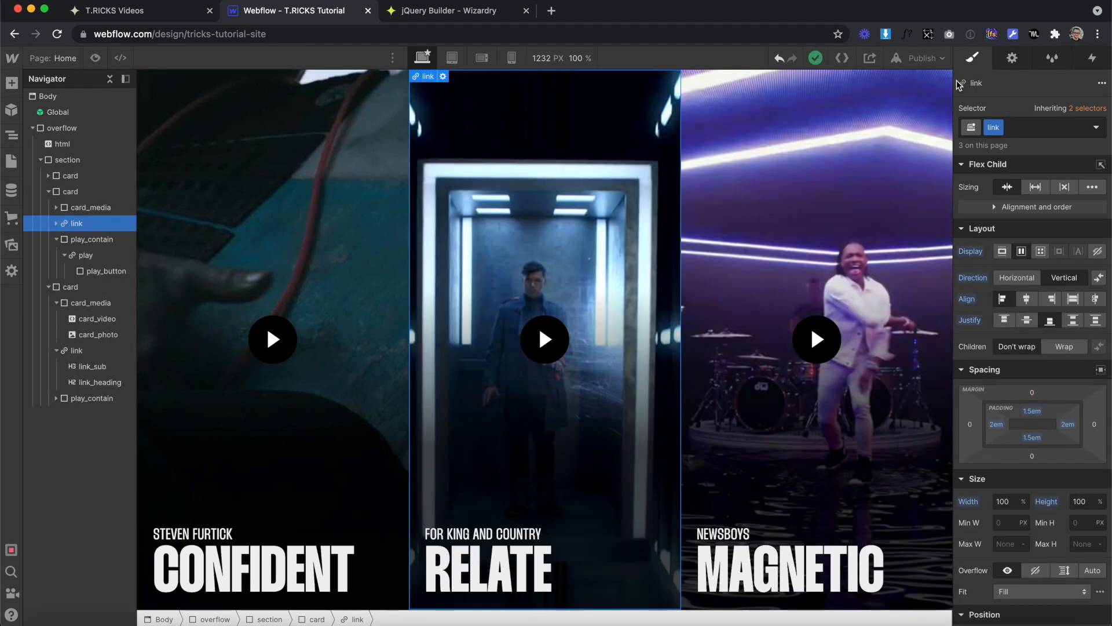
pyautogui.click(572, 317)
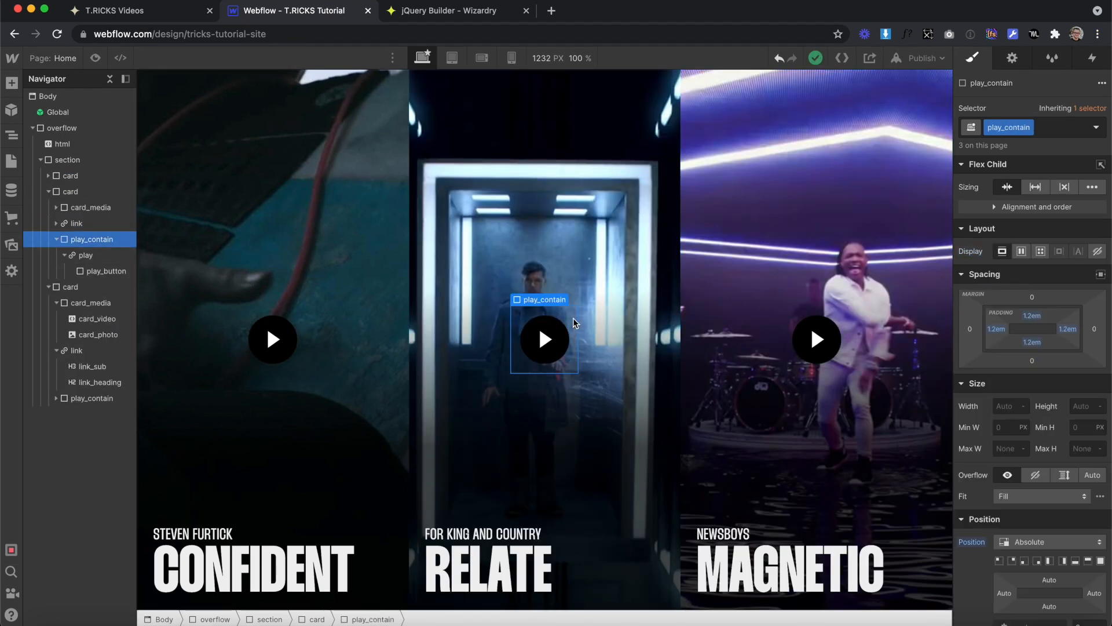
pyautogui.click(1093, 57)
pyautogui.click(1103, 101)
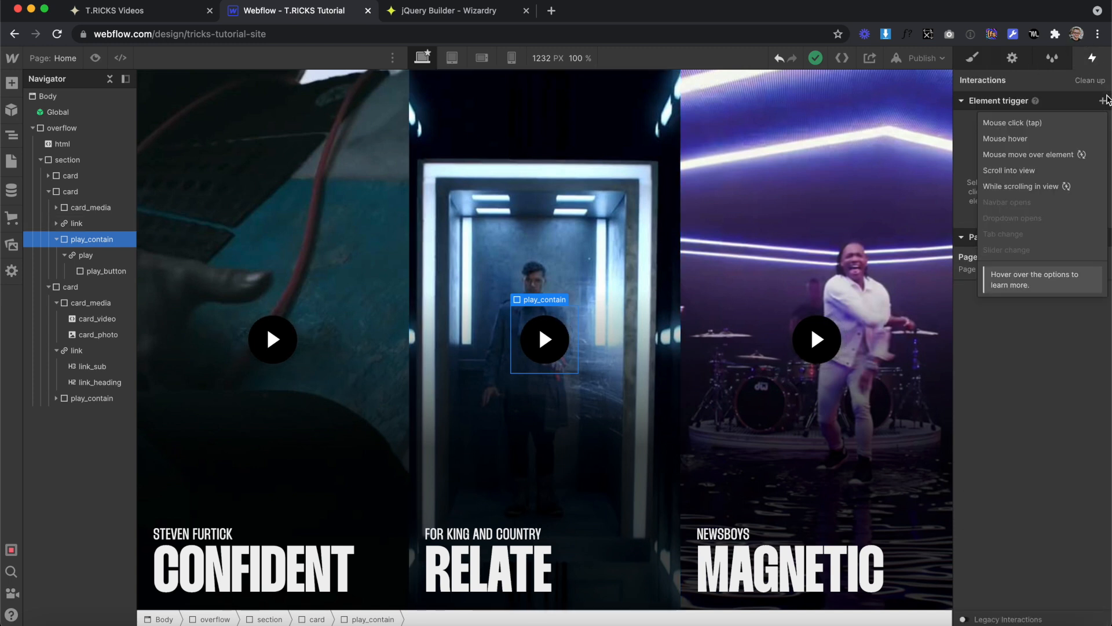
pyautogui.click(1038, 154)
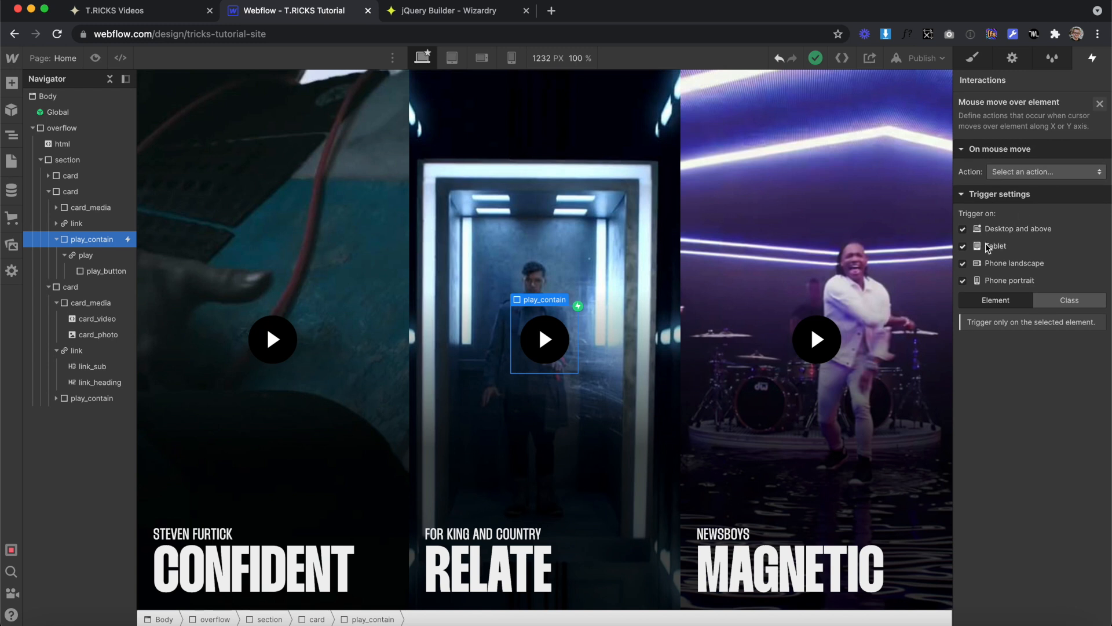
pyautogui.click(988, 264)
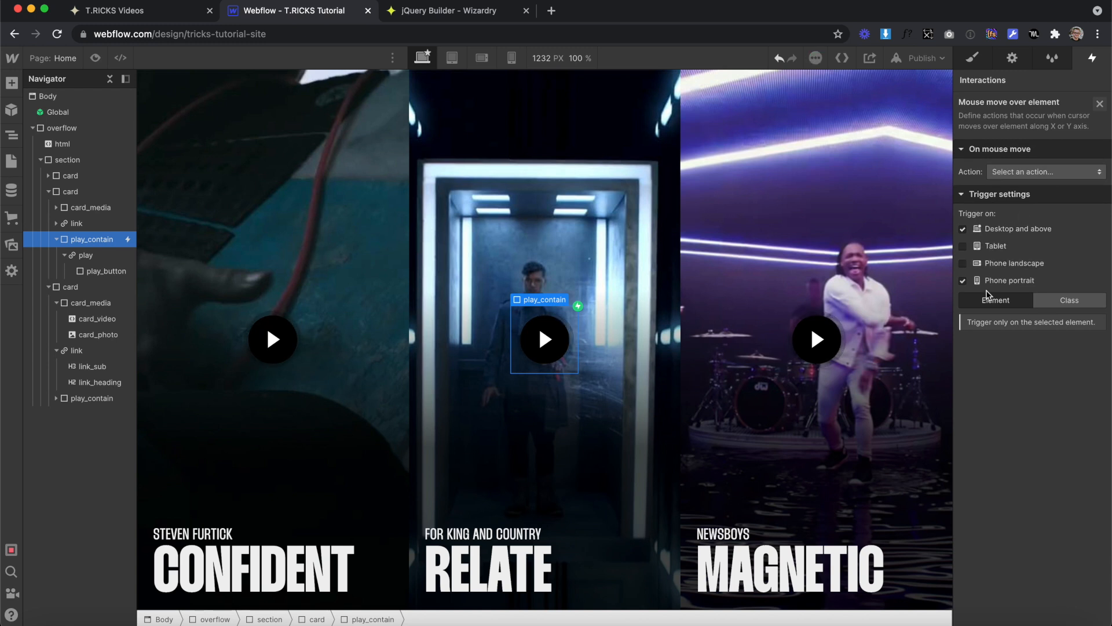
pyautogui.click(1053, 297)
# Step: Assign a mouse animation action to the trigger and create a new animation named Play Move
pyautogui.click(1040, 171)
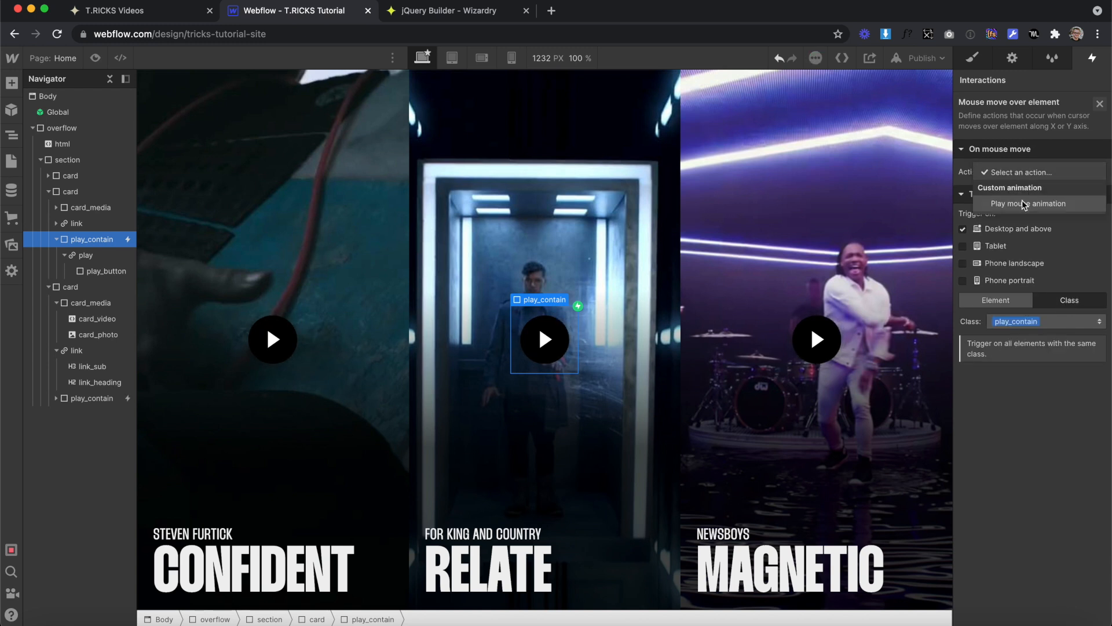
pyautogui.click(1024, 203)
pyautogui.click(1099, 191)
pyautogui.write('Play Move')
pyautogui.press('Return')
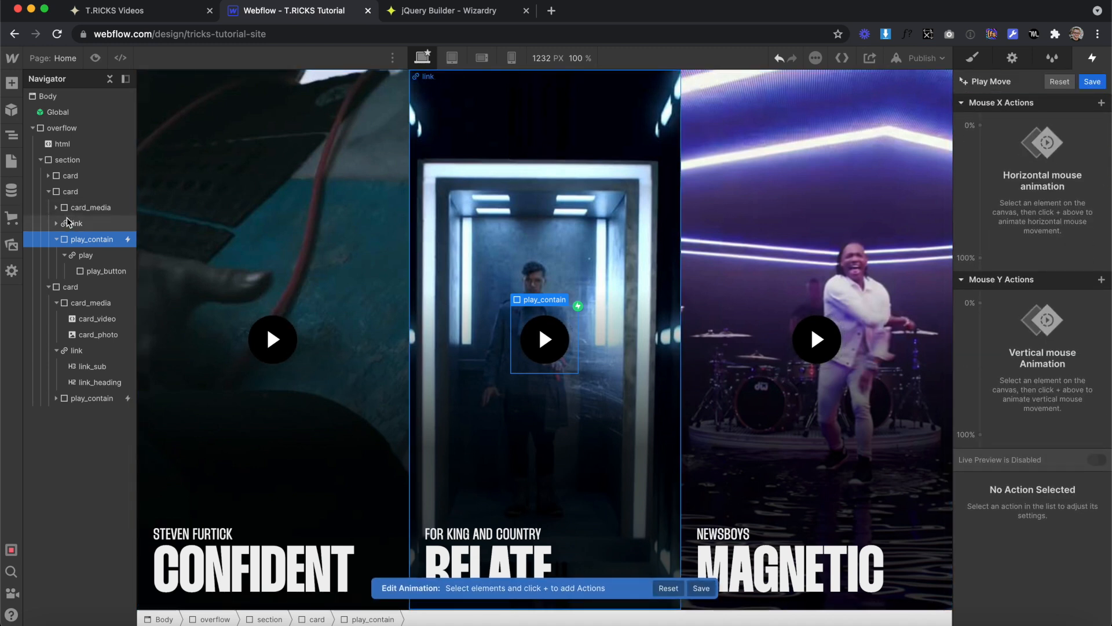
# Step: Add a horizontal mouse Move action for the play link block, with X at -2em for 0% and 2em for 100%
pyautogui.click(86, 255)
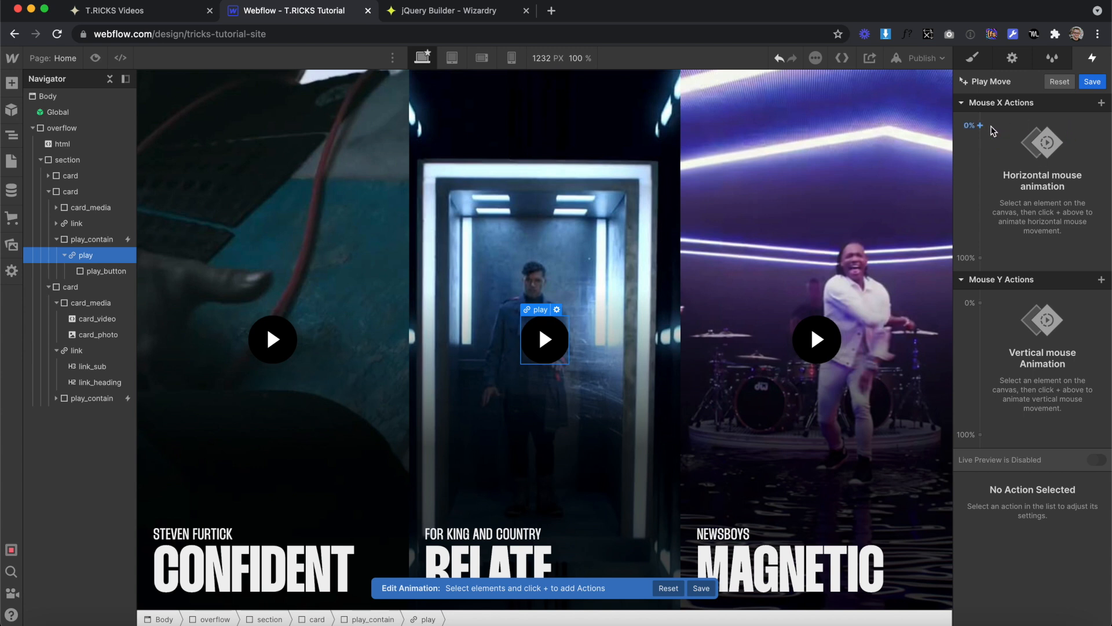
pyautogui.click(980, 125)
pyautogui.click(997, 165)
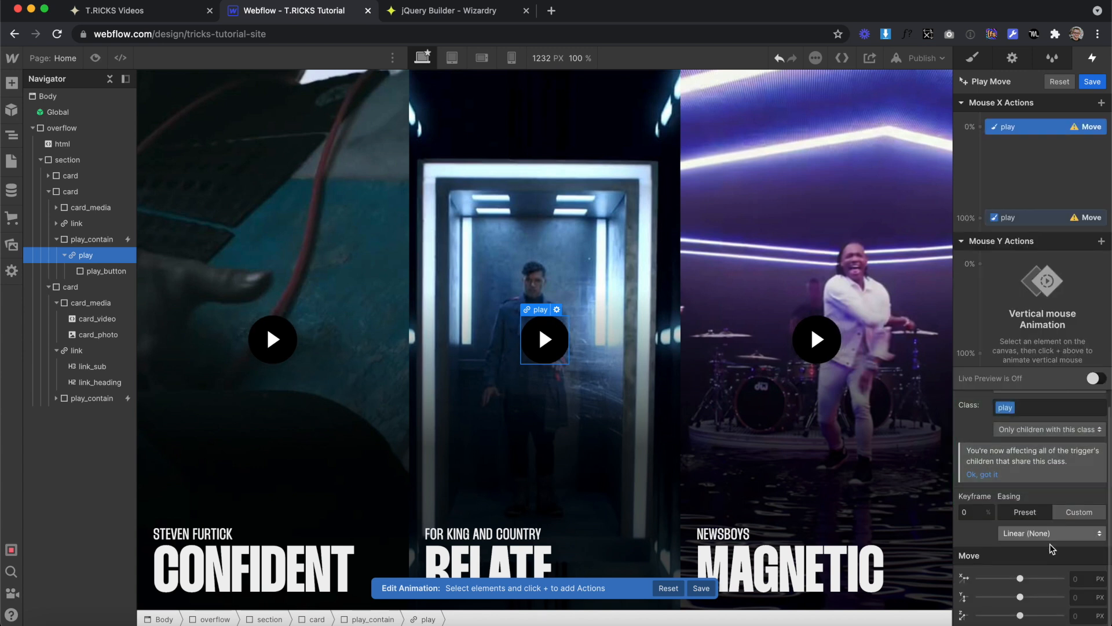
pyautogui.click(1078, 577)
pyautogui.write('-2')
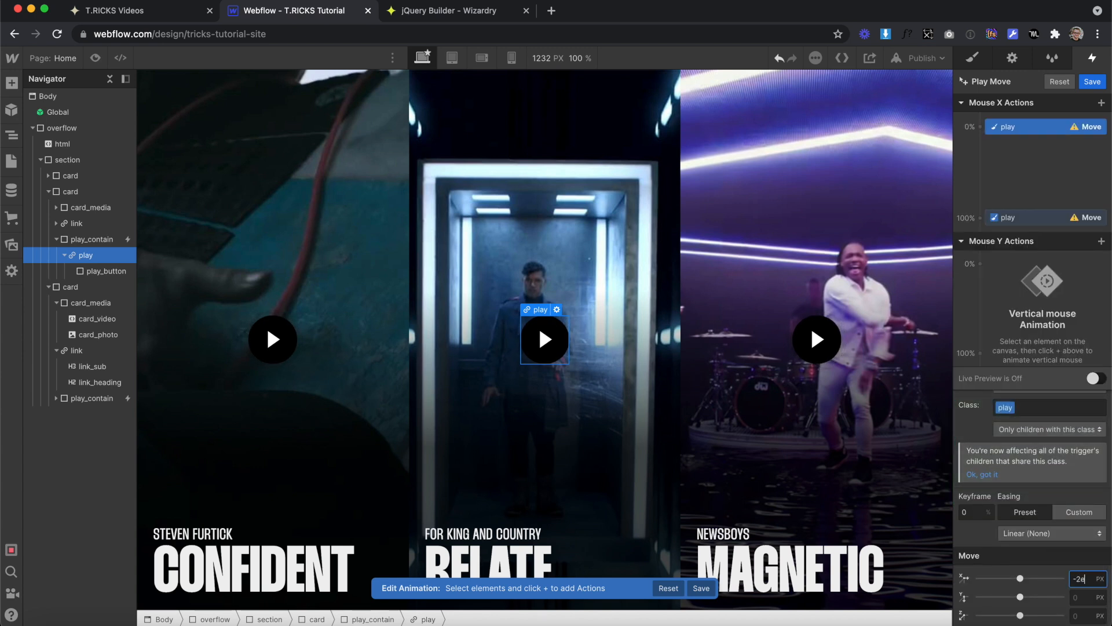
pyautogui.click(1052, 218)
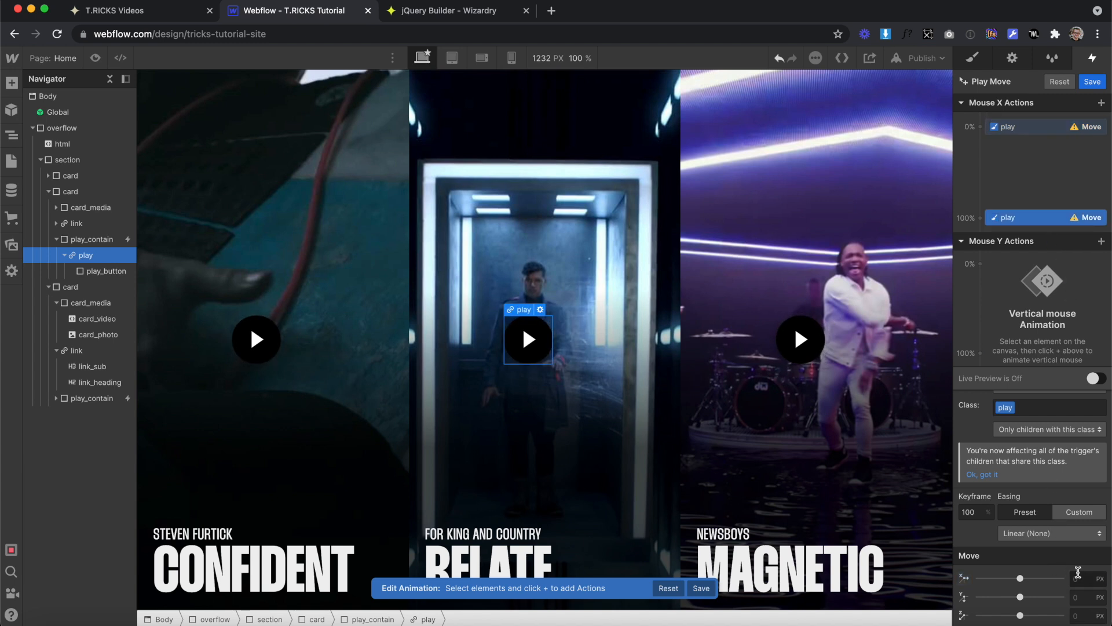
pyautogui.write('2')
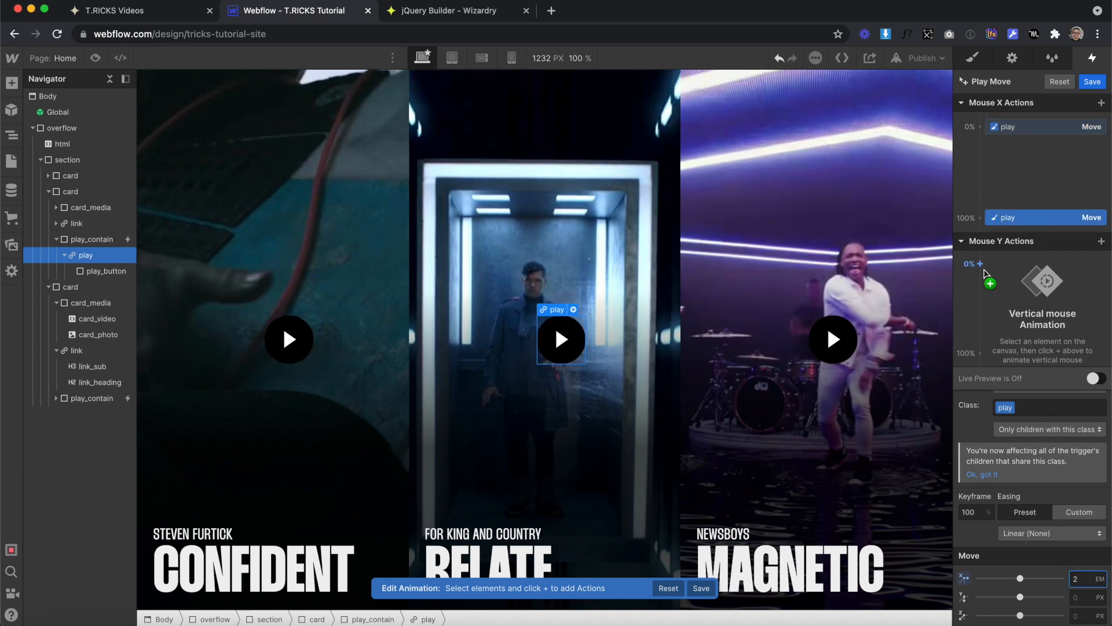
# Step: Add a vertical mouse Move action for the play link block, with Y at -2em for 0% and 2em for 100%
pyautogui.click(984, 268)
pyautogui.click(989, 304)
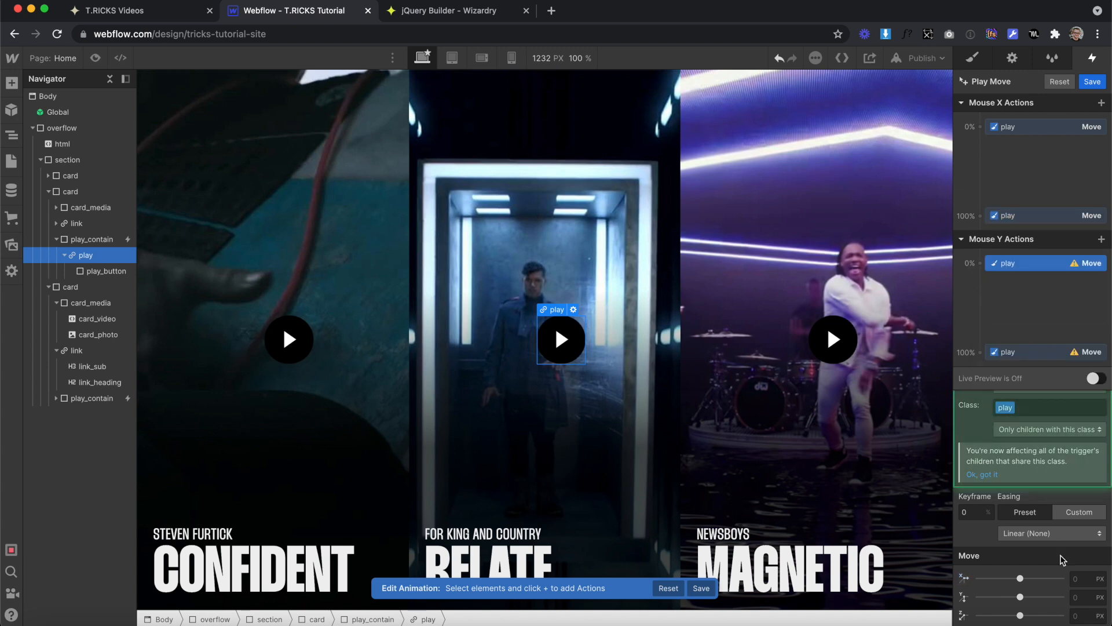
pyautogui.click(1087, 597)
pyautogui.write('-2')
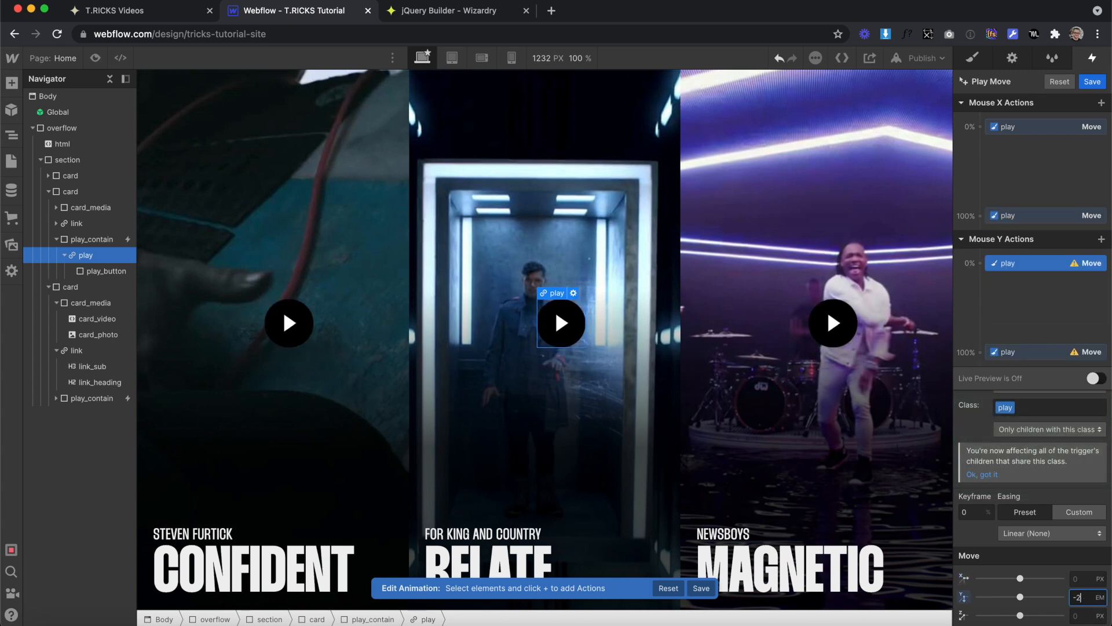
pyautogui.click(1077, 348)
pyautogui.click(1079, 596)
pyautogui.write('2')
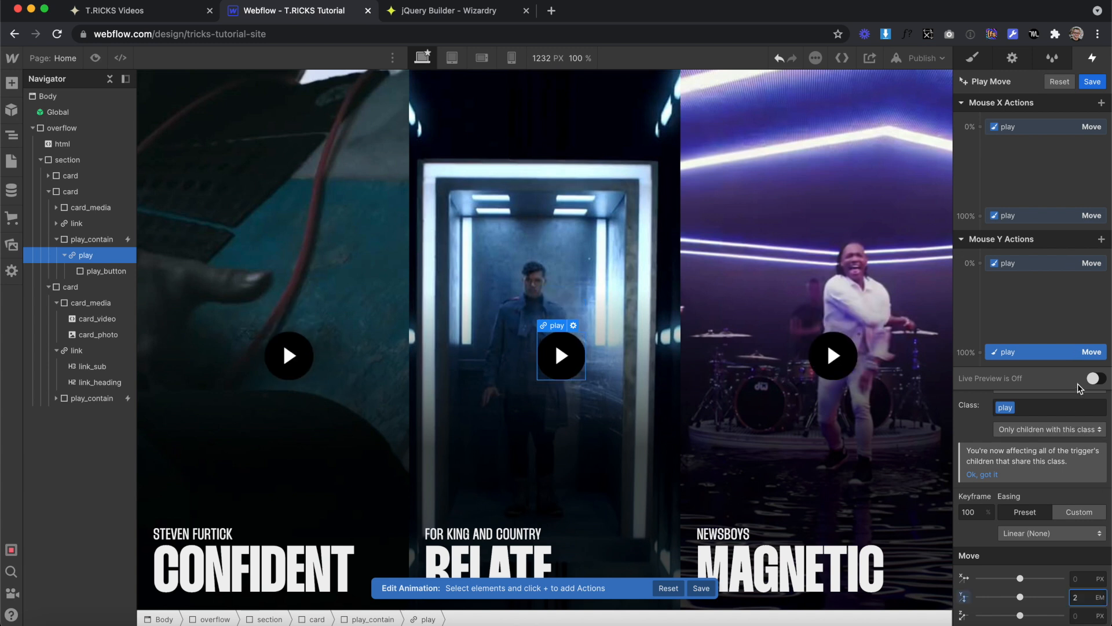
# Step: Save the Play Move animation with smoothing set to 80 and preview the play buttons' movement
pyautogui.click(1092, 81)
pyautogui.click(1086, 304)
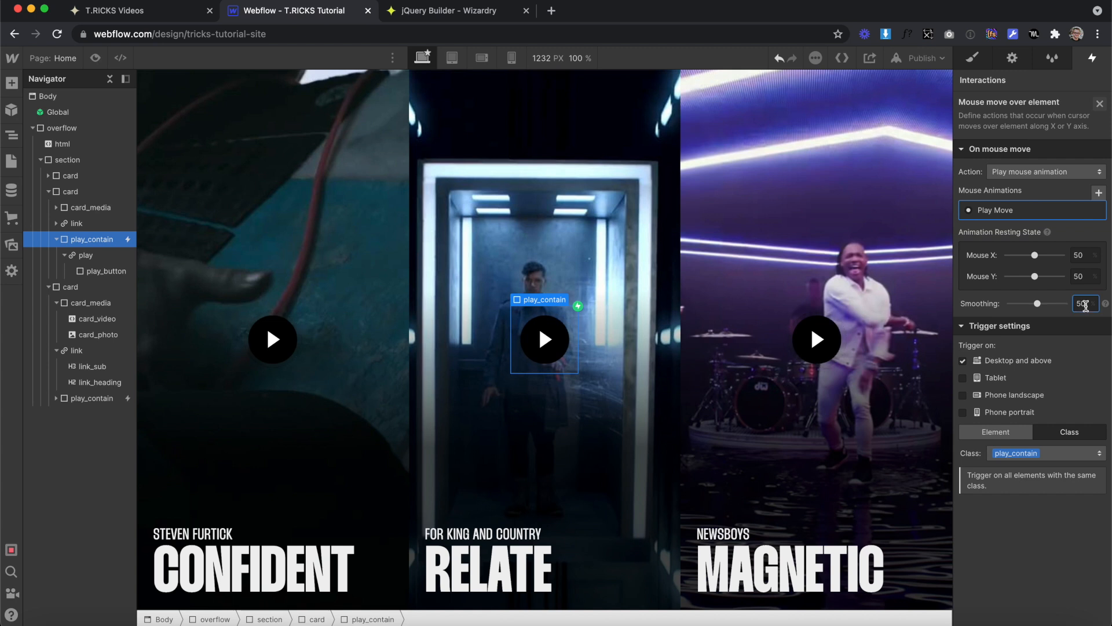
pyautogui.write('80')
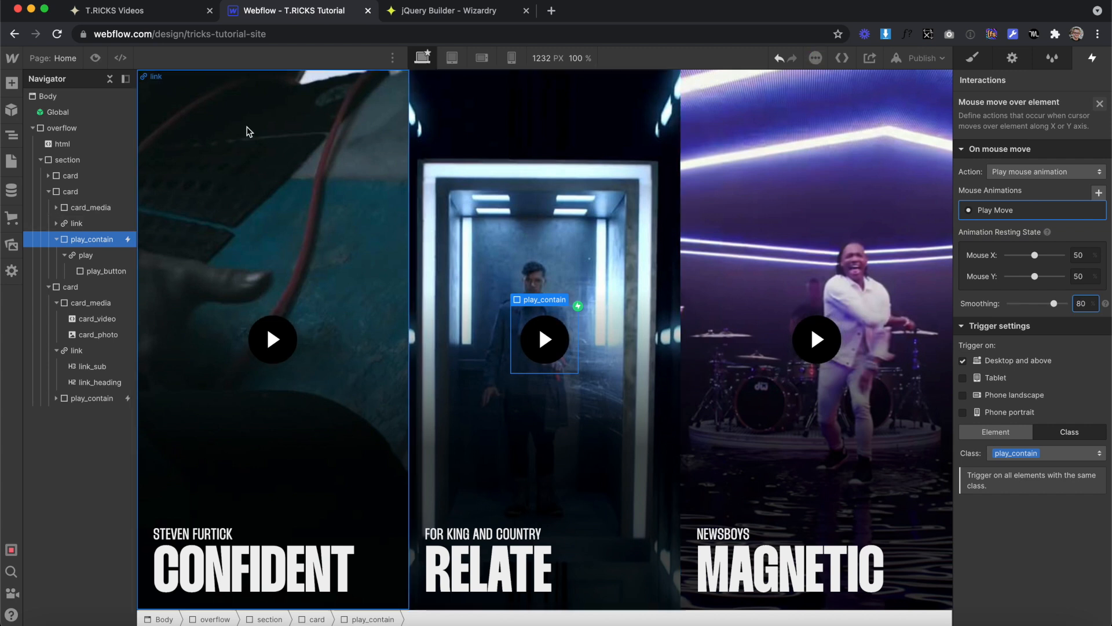
pyautogui.click(96, 58)
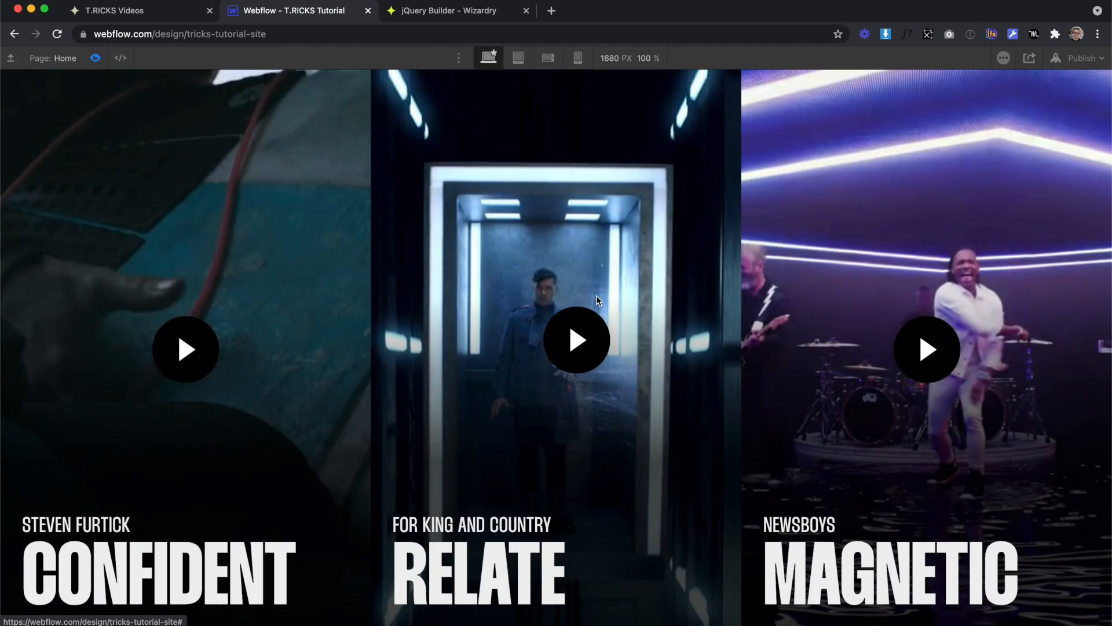
pyautogui.press('super+shift+p')
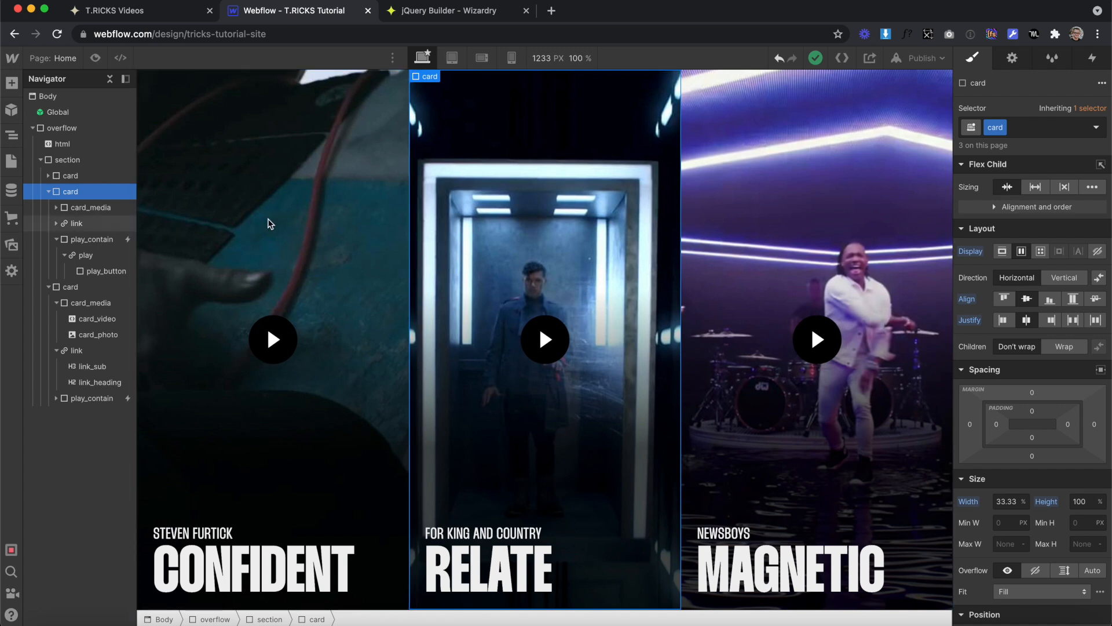
# Step: Add the combo class is--open to the middle card and set its width to 100%
pyautogui.click(1038, 127)
pyautogui.write('is--open')
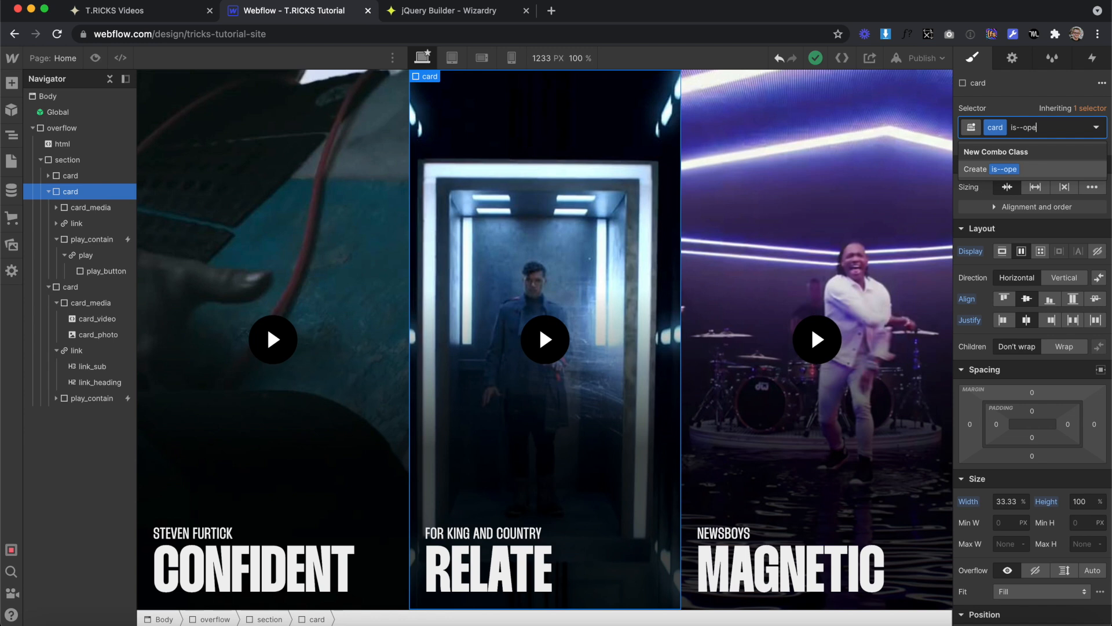
pyautogui.press('Return')
pyautogui.click(998, 499)
pyautogui.write('1')
pyautogui.press('Return')
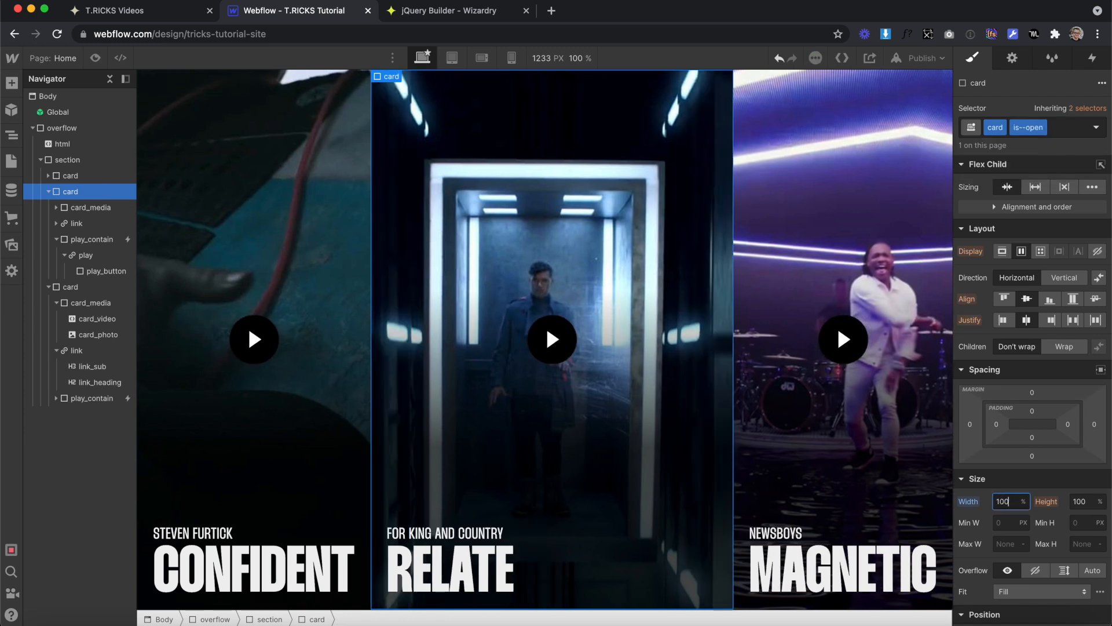
# Step: Add the combo class is--closed to the first card and set its width to 0%
pyautogui.click(48, 192)
pyautogui.click(93, 176)
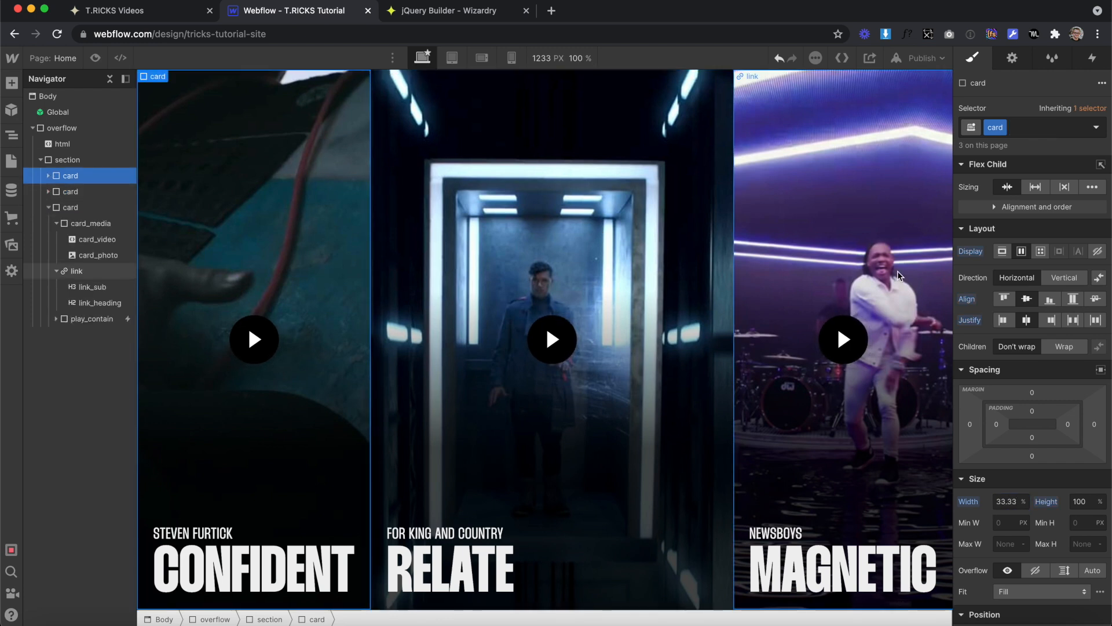
pyautogui.click(1049, 126)
pyautogui.write('is--closed')
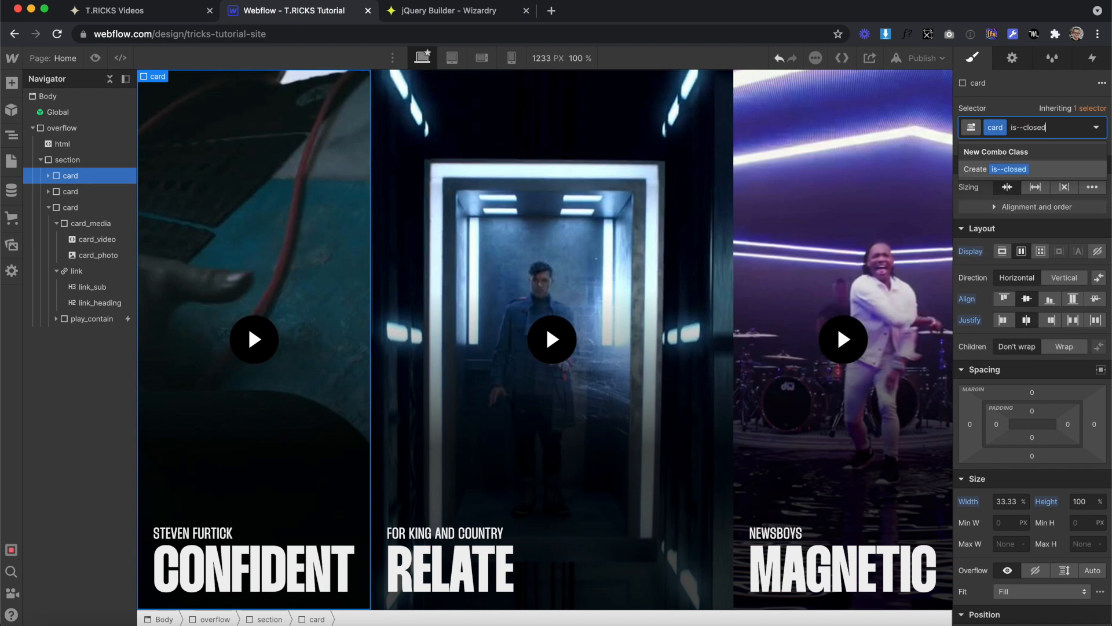
pyautogui.press('Return')
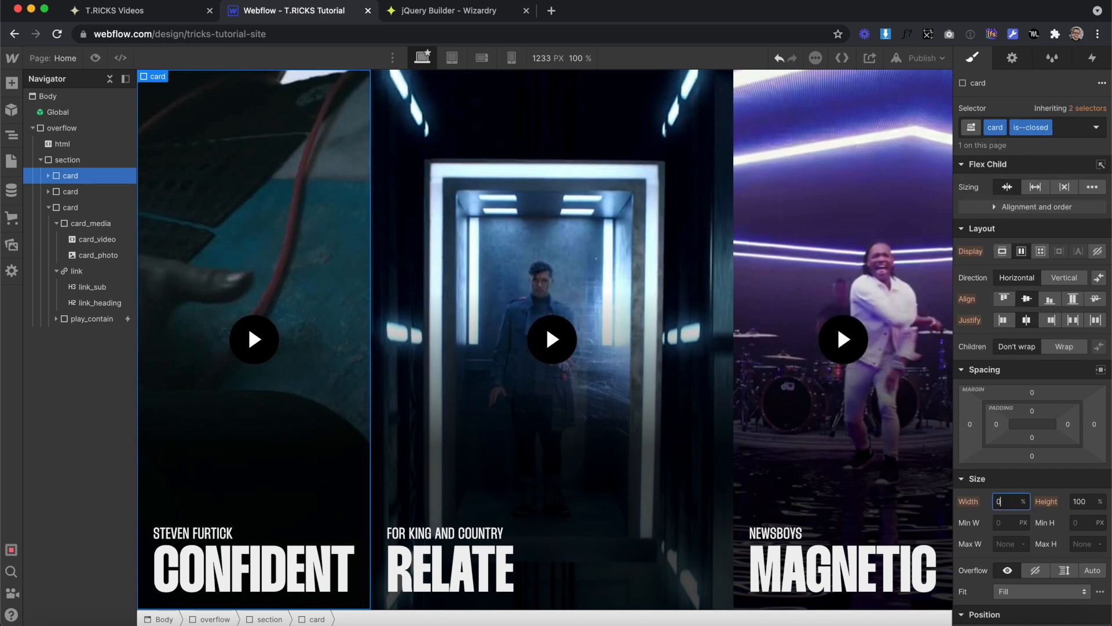
pyautogui.write('0')
# Step: Remove the is--open combo class from the middle card
pyautogui.click(70, 192)
pyautogui.click(1058, 130)
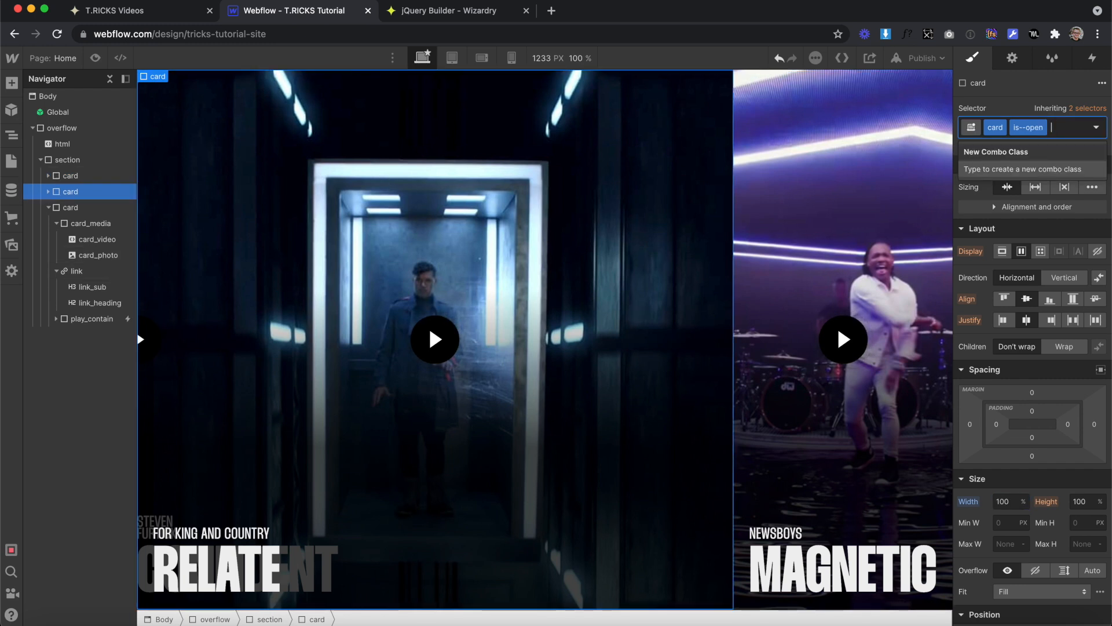
pyautogui.press('BackSpace')
pyautogui.press('Escape')
# Step: Add an All Properties transition with a 600 ms duration to the base card class
pyautogui.scroll(-10, 1050, 356)
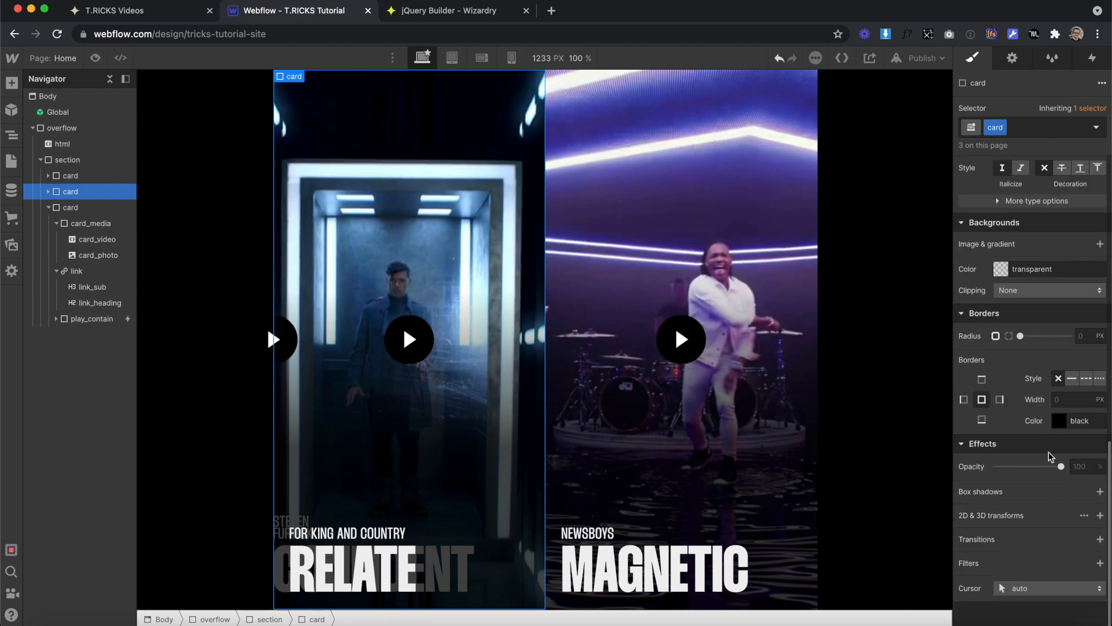
pyautogui.click(1099, 537)
pyautogui.click(1035, 486)
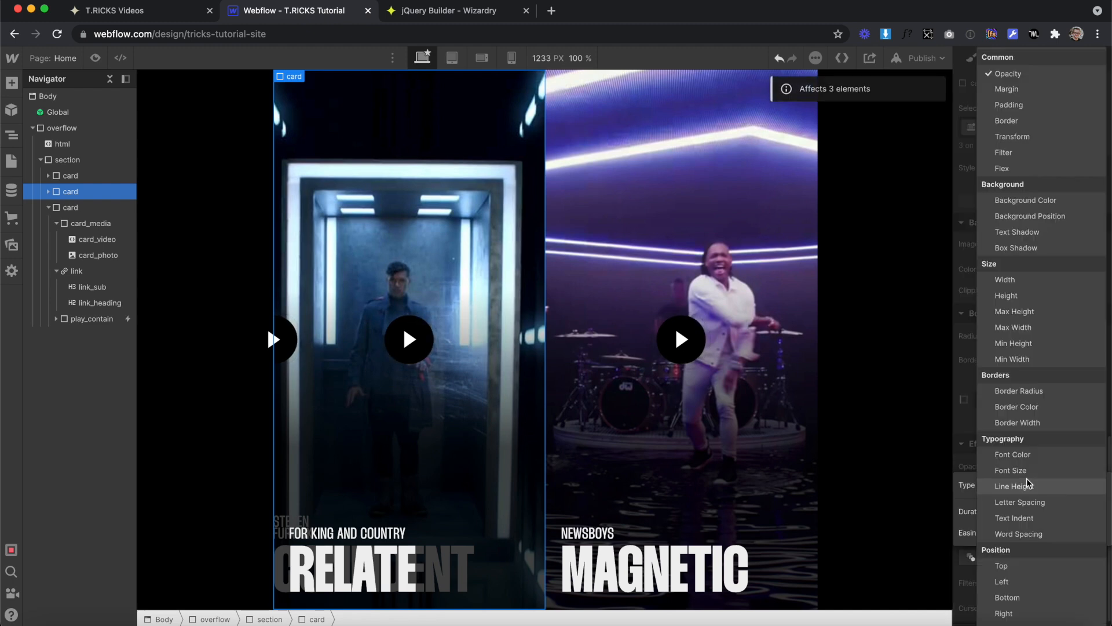
pyautogui.click(1037, 618)
pyautogui.click(1078, 511)
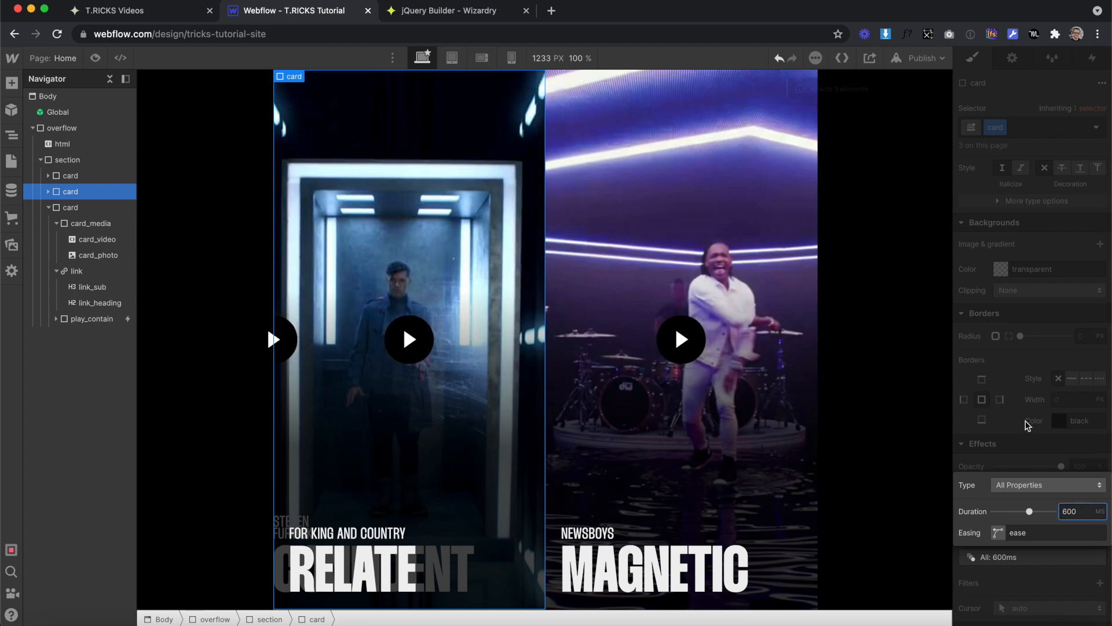
pyautogui.click(1027, 424)
# Step: Test the card transition by applying the is--open combo class to the middle card and removing it again
pyautogui.click(1039, 128)
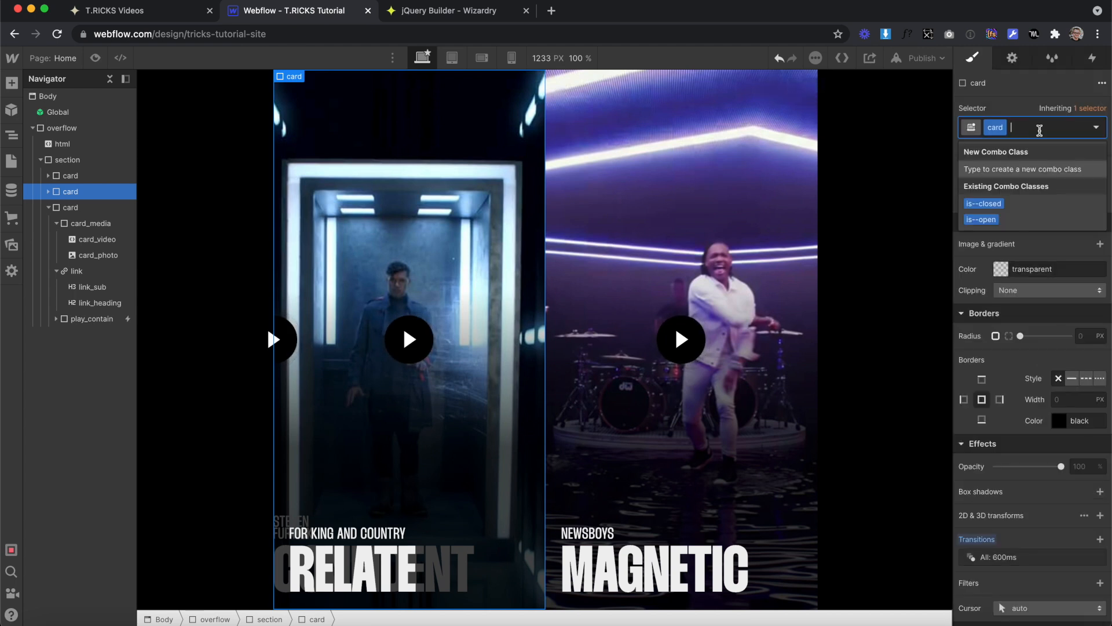
pyautogui.click(983, 219)
pyautogui.click(1063, 130)
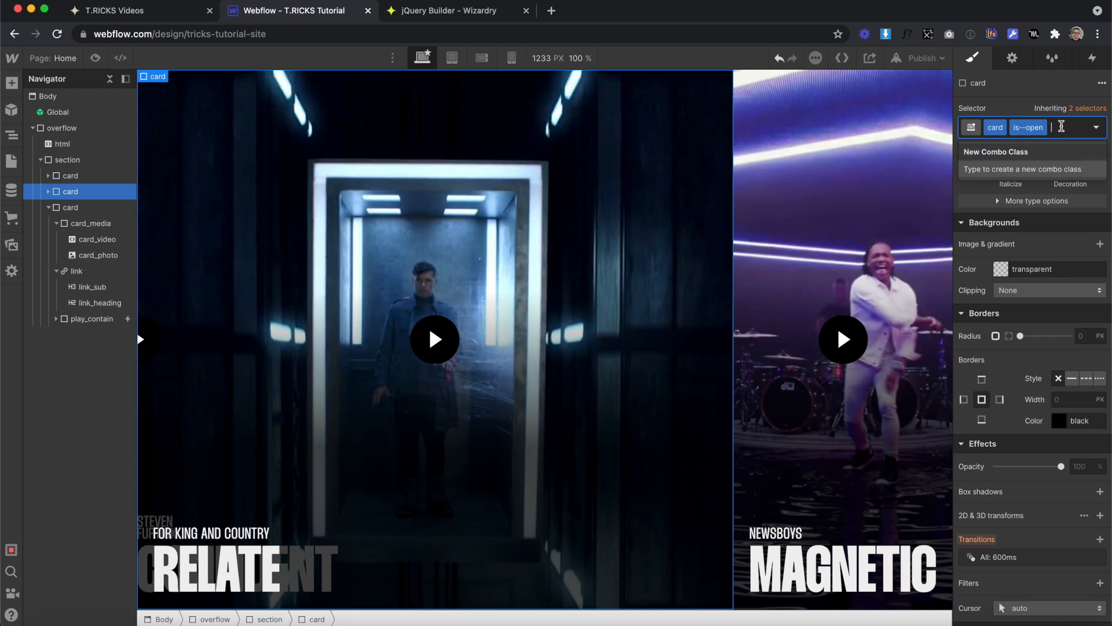
pyautogui.press('BackSpace')
pyautogui.press('Escape')
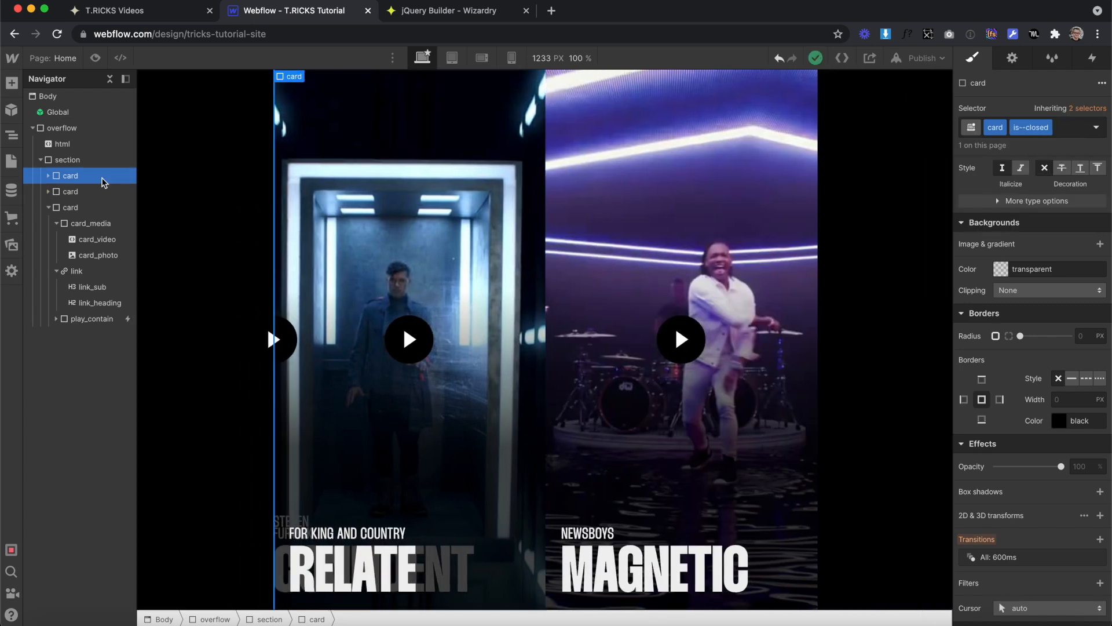
# Step: Set the base card class's overflow to hidden and its text breaking to No Wrap
pyautogui.scroll(8, 1017, 330)
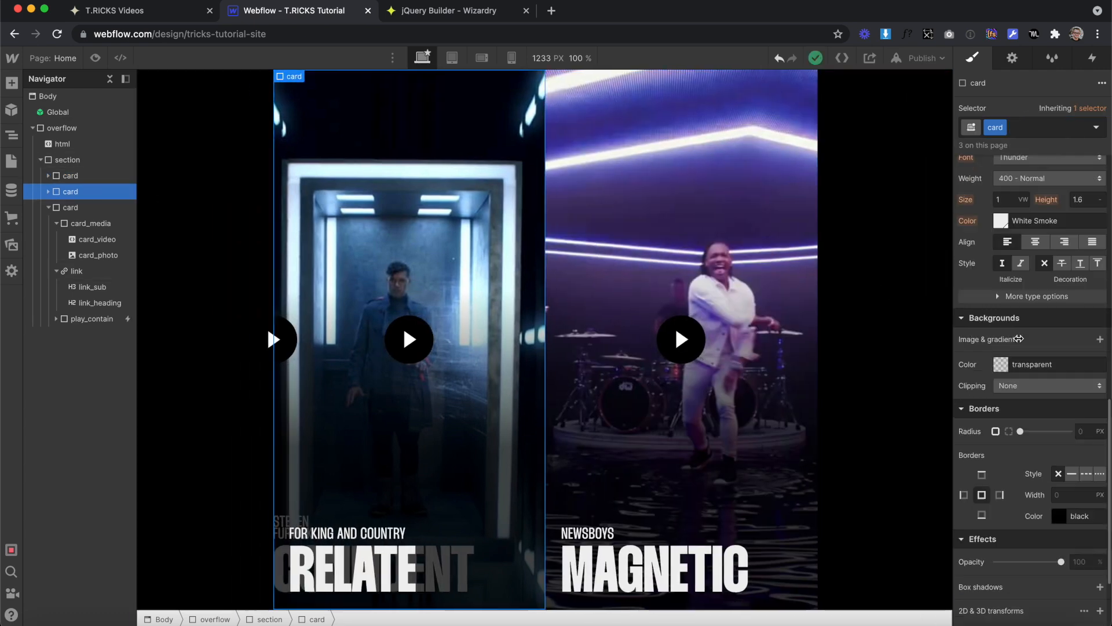
pyautogui.click(1036, 313)
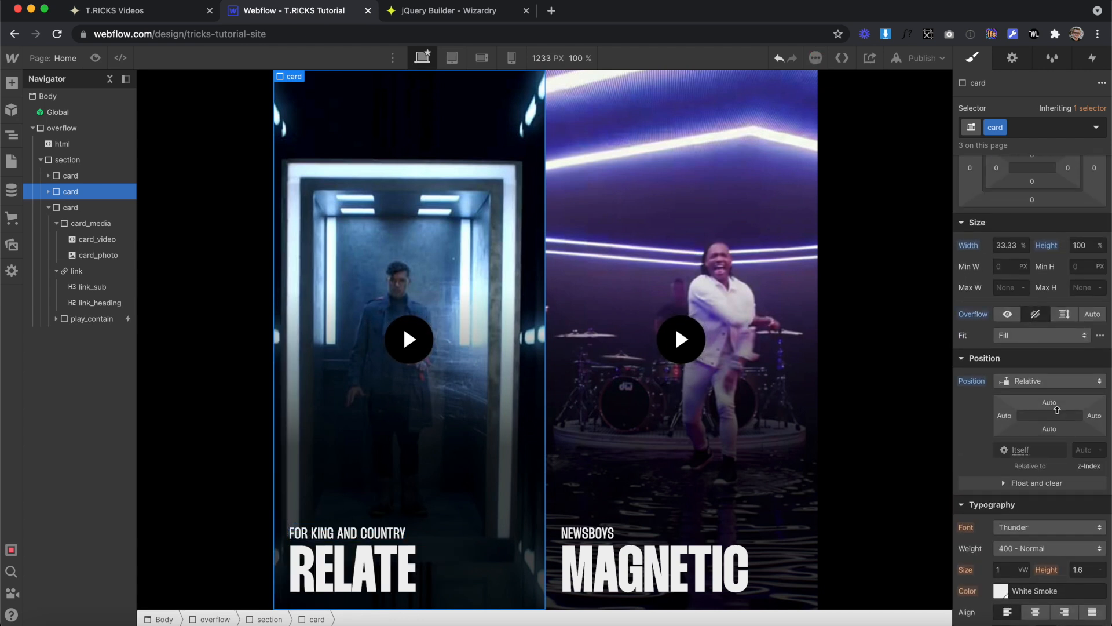
pyautogui.scroll(-5, 1037, 405)
pyautogui.scroll(-3, 1038, 421)
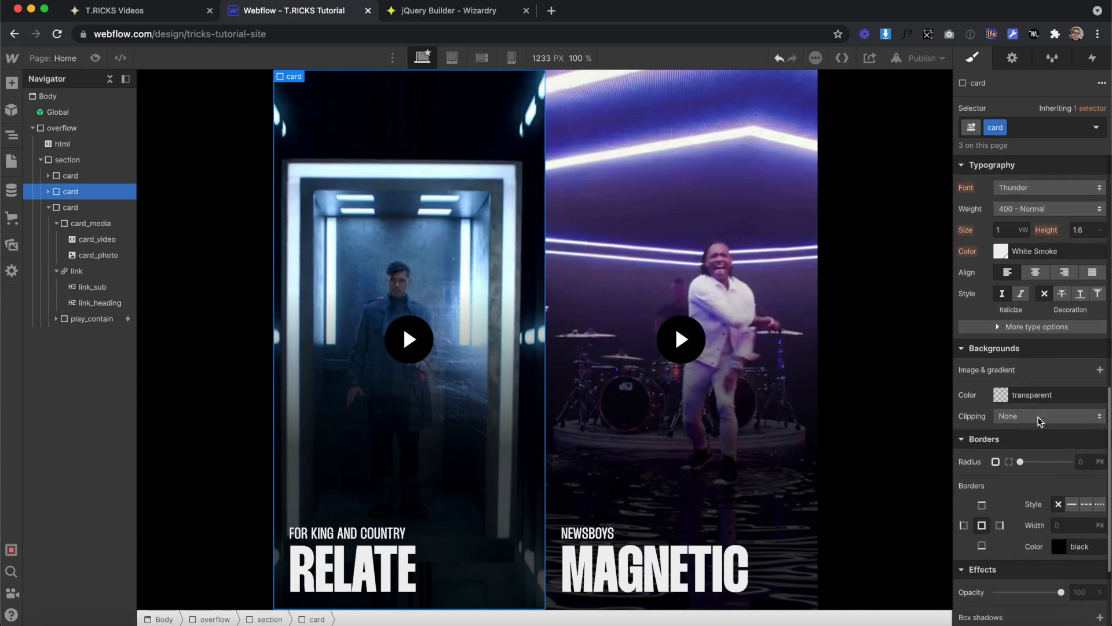
pyautogui.click(995, 311)
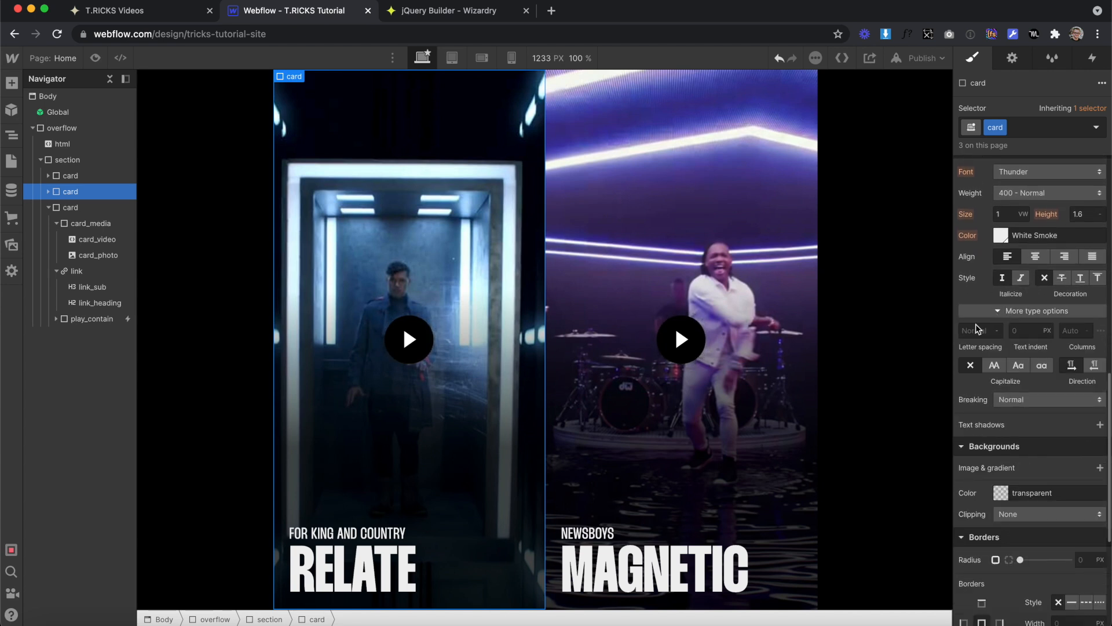
pyautogui.click(1020, 399)
pyautogui.click(1023, 416)
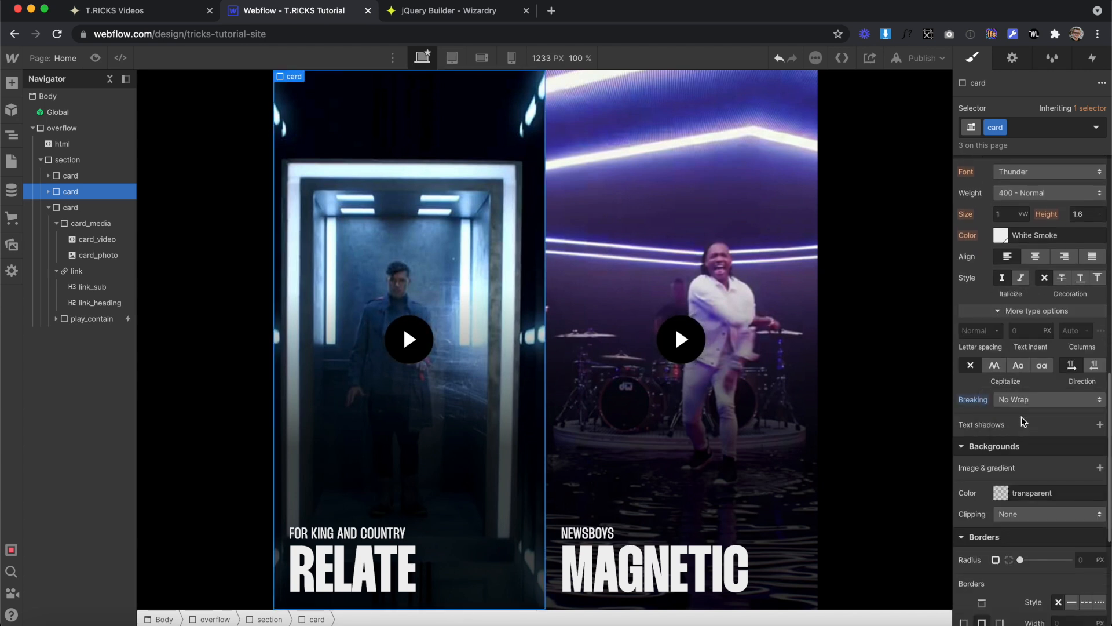
# Step: Apply the combo class is--closed to the third card and is--open to the middle card
pyautogui.click(73, 207)
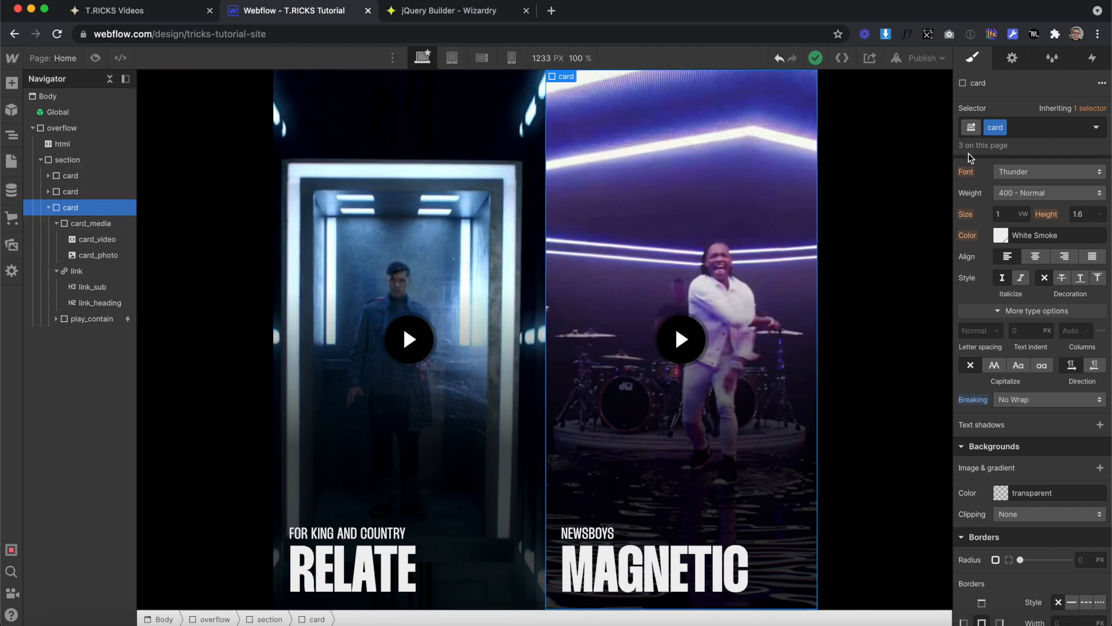
pyautogui.click(1051, 127)
pyautogui.click(998, 207)
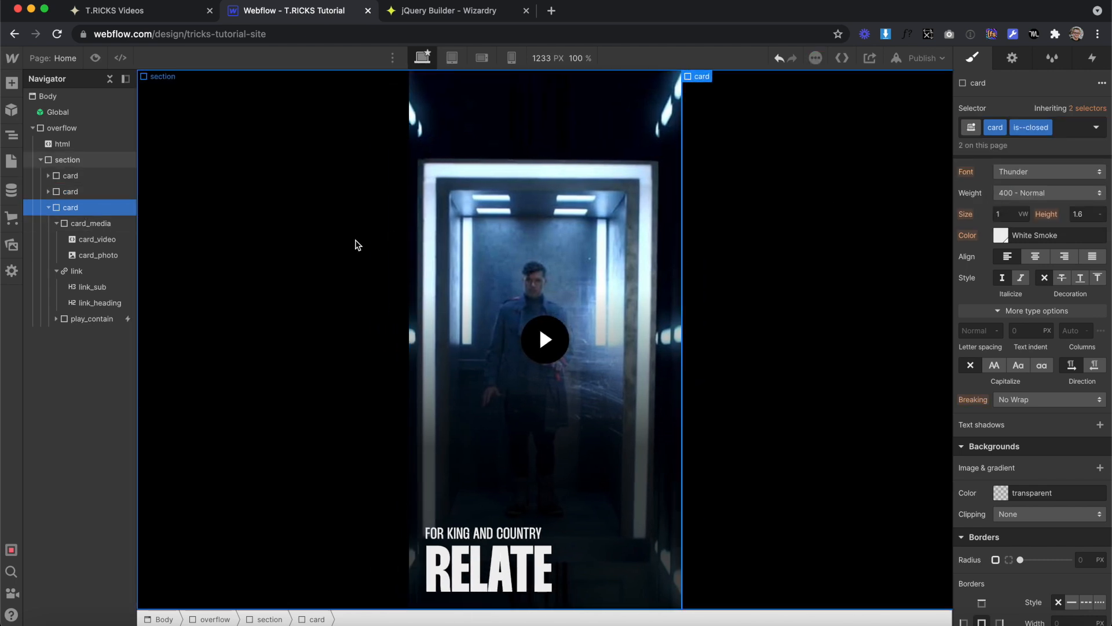
pyautogui.click(80, 191)
pyautogui.click(1035, 134)
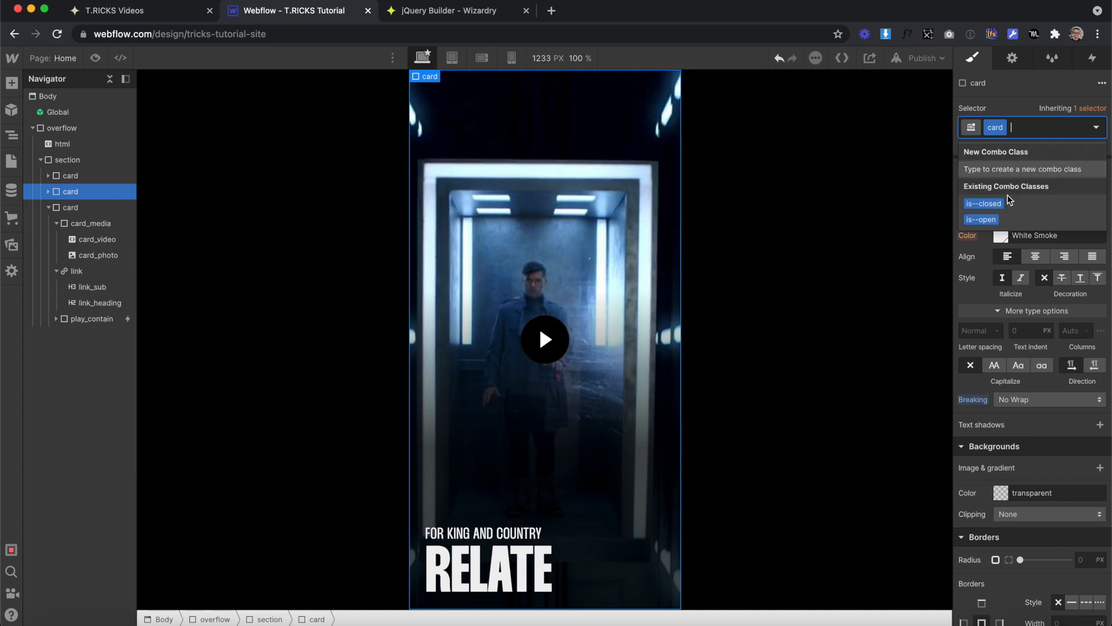
pyautogui.click(986, 216)
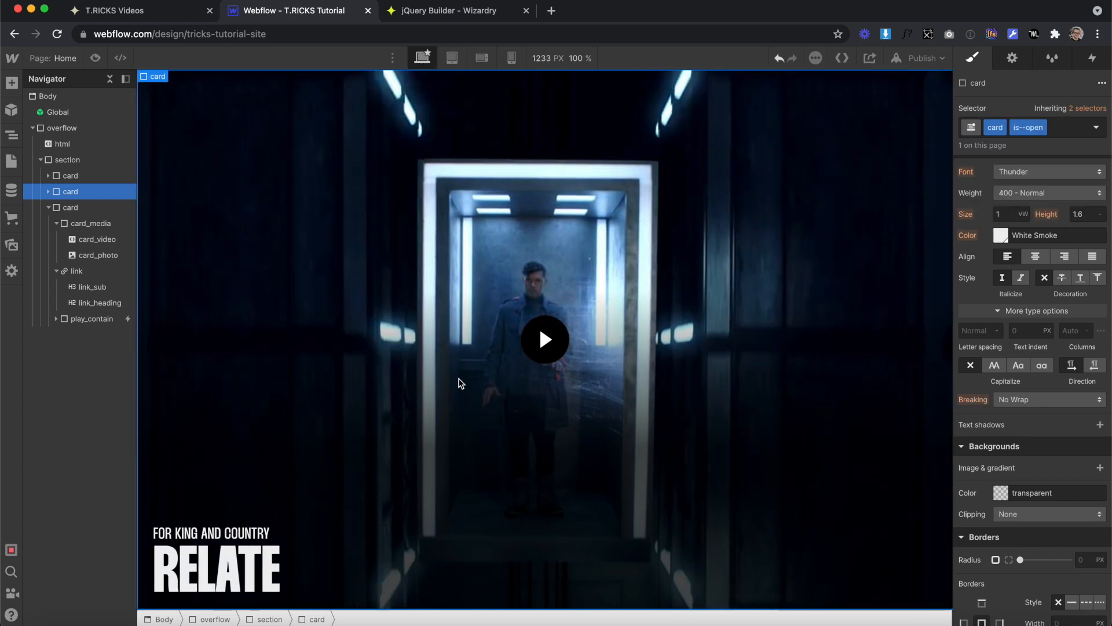
# Step: Create the combo class is--open on the middle card's RELATE heading
pyautogui.click(209, 556)
pyautogui.scroll(-3, 1051, 154)
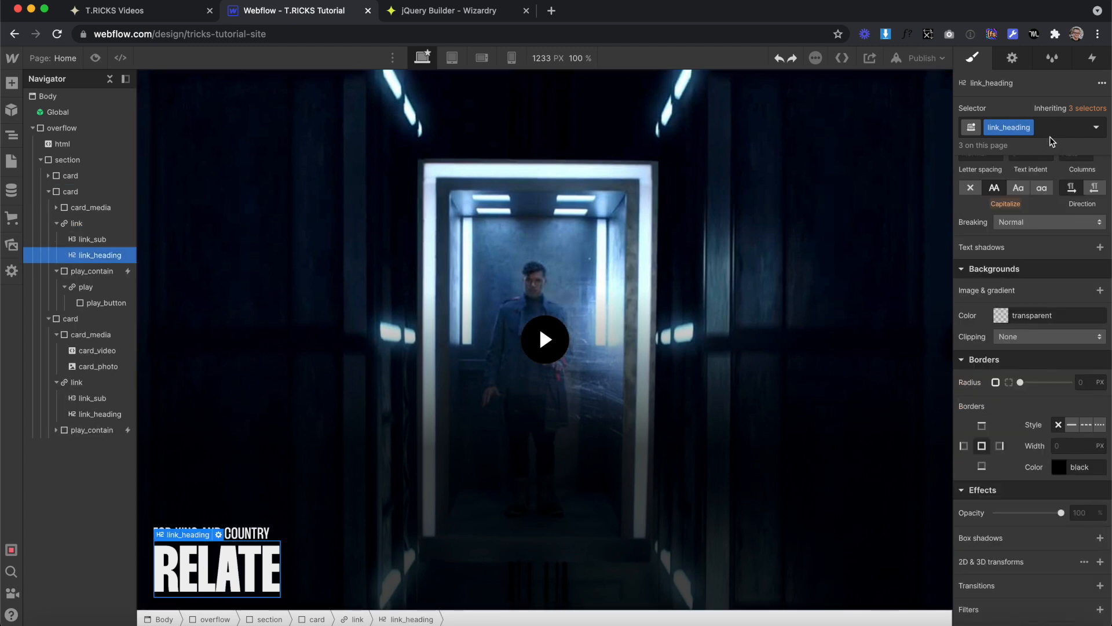
pyautogui.click(1049, 129)
pyautogui.write('is--')
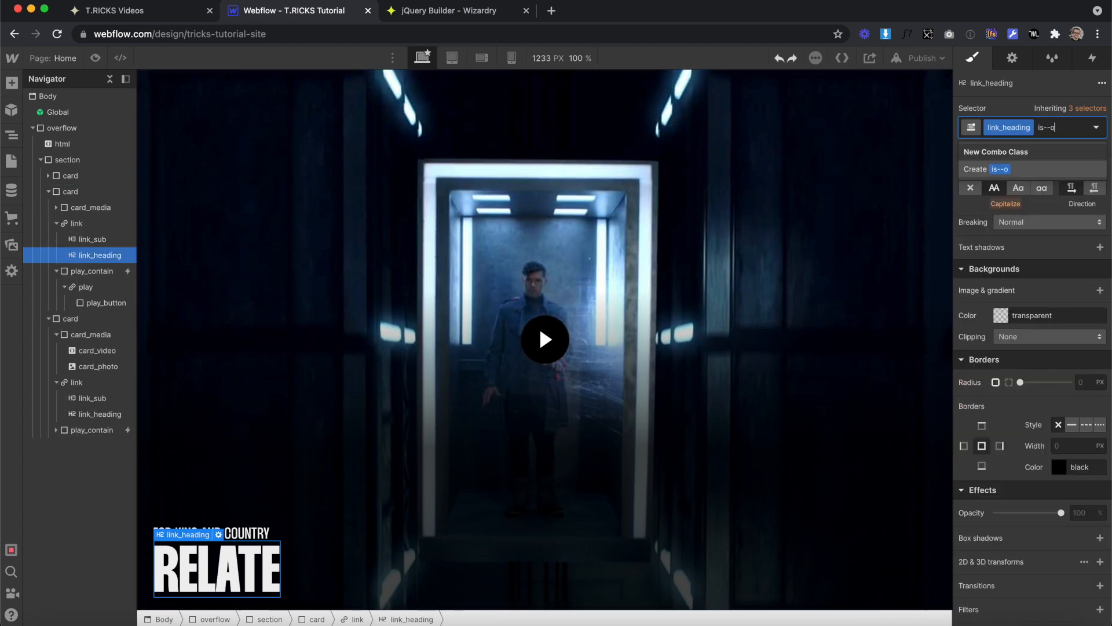
pyautogui.write('open')
pyautogui.press('Return')
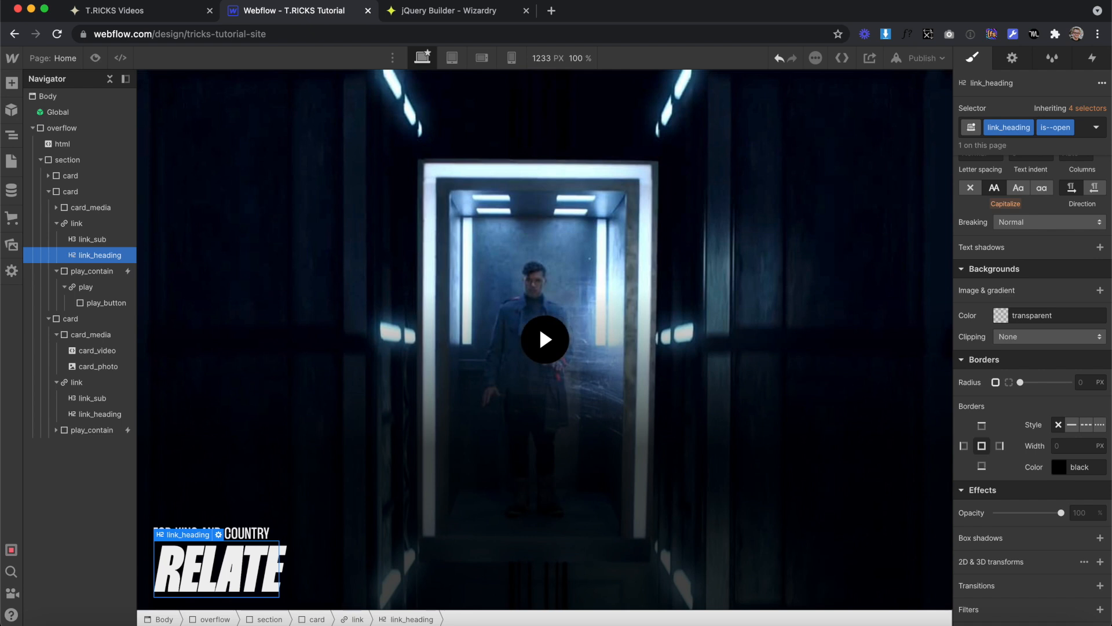
# Step: Remove is--open from the RELATE heading and give the base link_heading class a 600 ms All Properties transition
pyautogui.click(1078, 121)
pyautogui.press('BackSpace')
pyautogui.click(1031, 104)
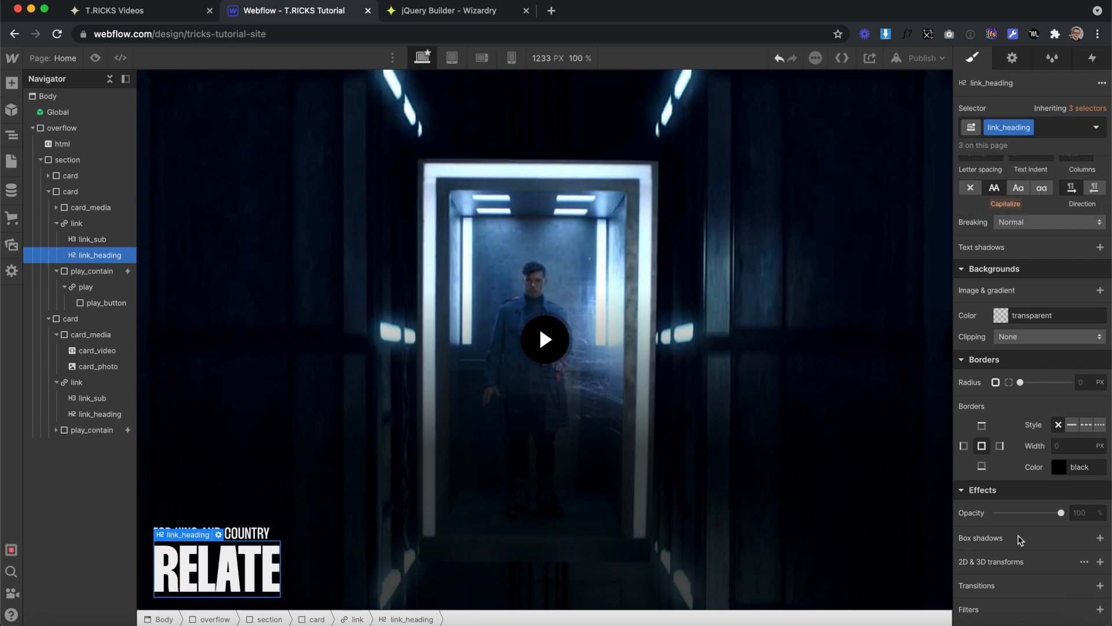
pyautogui.click(1098, 585)
pyautogui.click(1035, 527)
pyautogui.scroll(-5, 1031, 572)
pyautogui.press('Escape')
pyautogui.click(1083, 553)
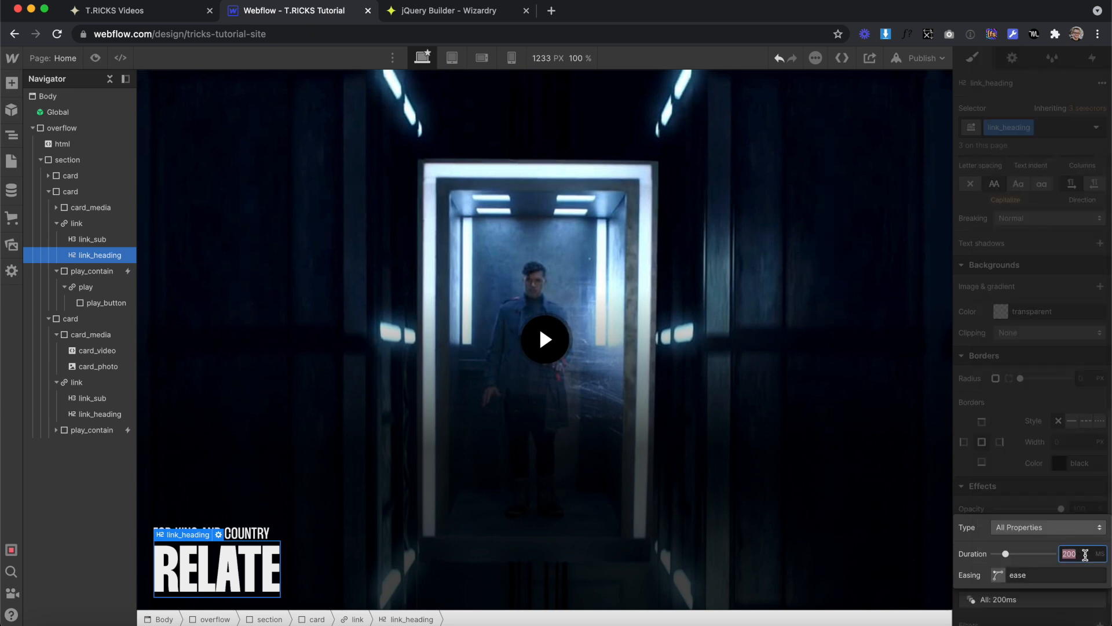
pyautogui.click(1038, 151)
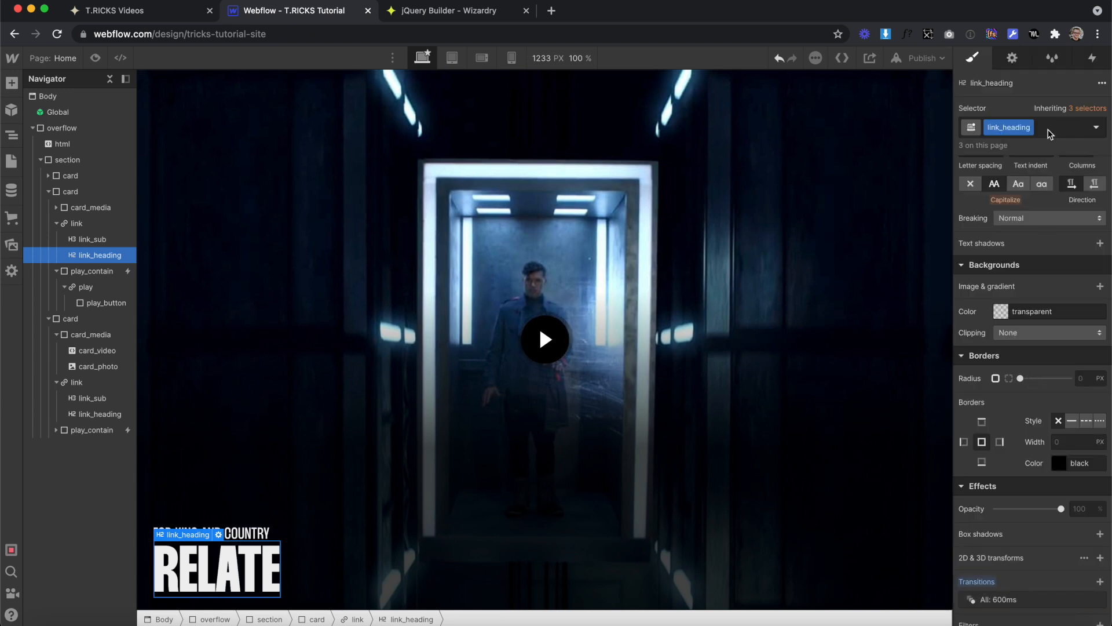
# Step: Reapply is--open to the RELATE heading and set its font size to 14 em
pyautogui.click(1049, 133)
pyautogui.click(1001, 204)
pyautogui.scroll(3, 1014, 307)
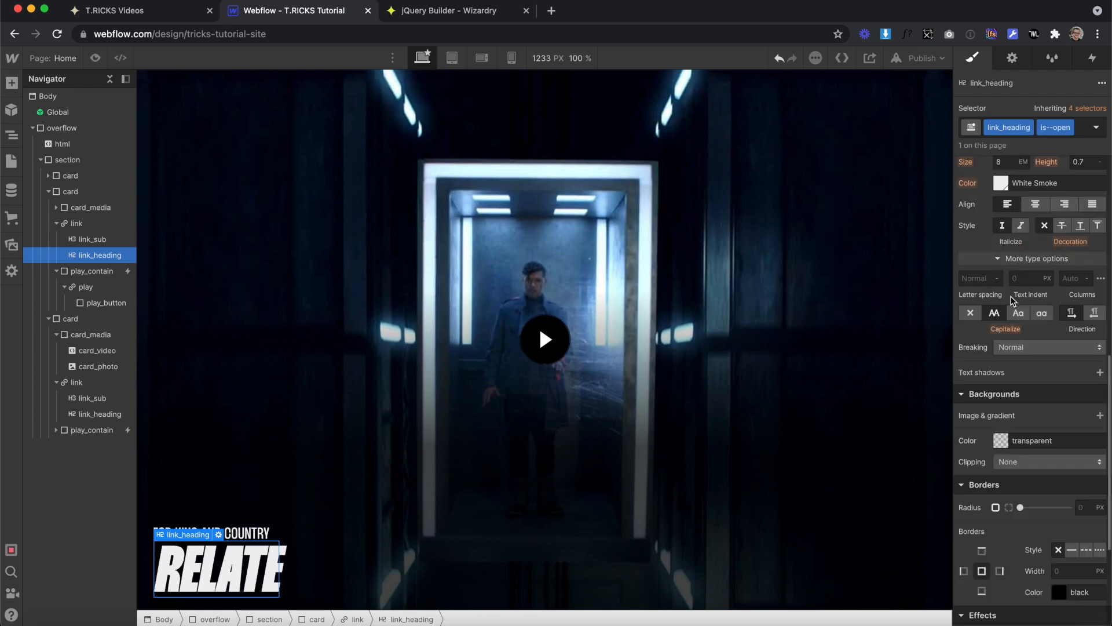
pyautogui.scroll(3, 1013, 300)
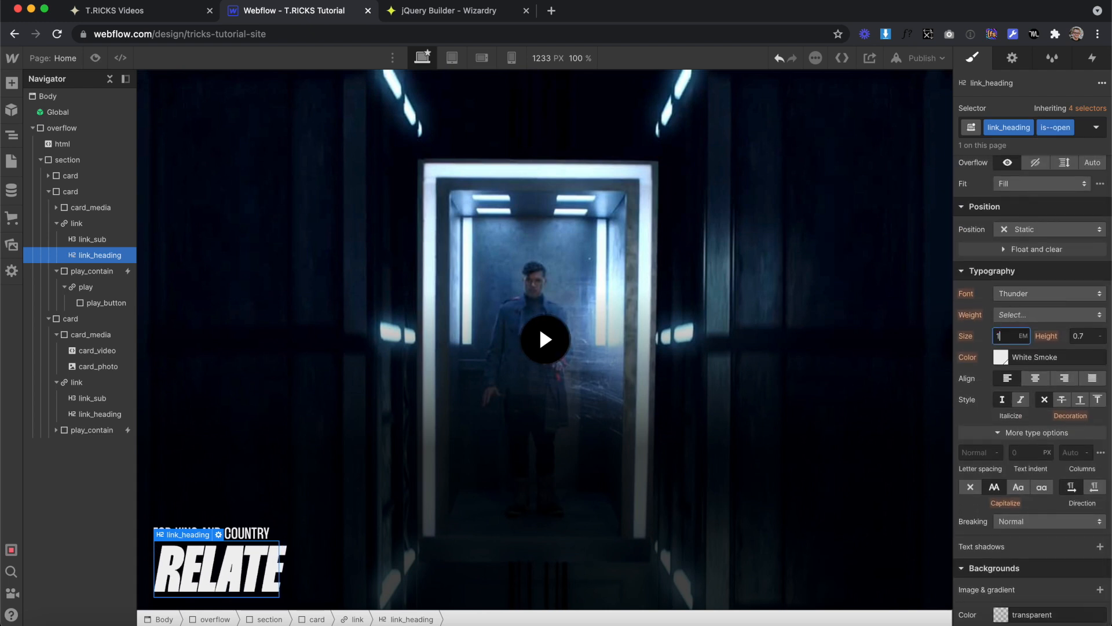
pyautogui.write('14')
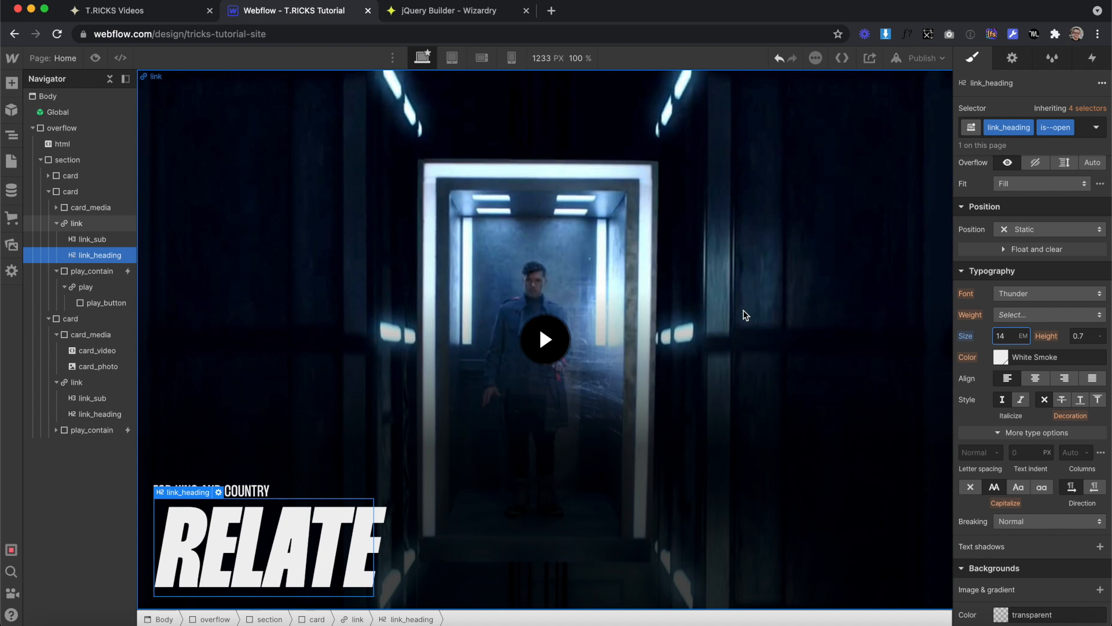
# Step: Test the heading's size transition by removing and reapplying its is--open combo class, leaving it applied
pyautogui.click(1079, 129)
pyautogui.press('BackSpace')
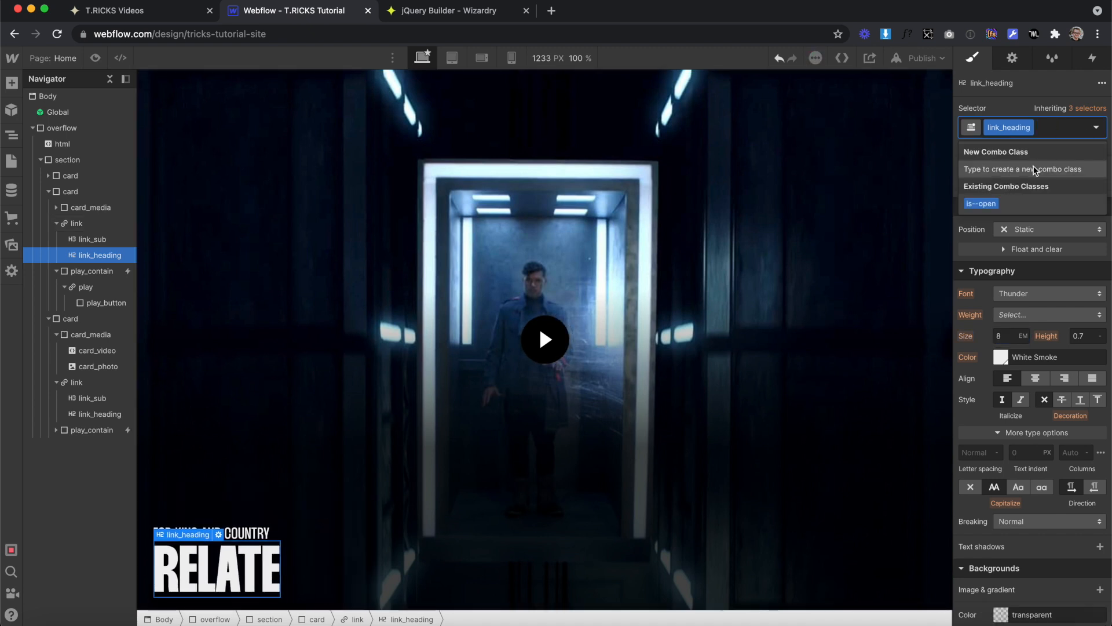
pyautogui.click(992, 203)
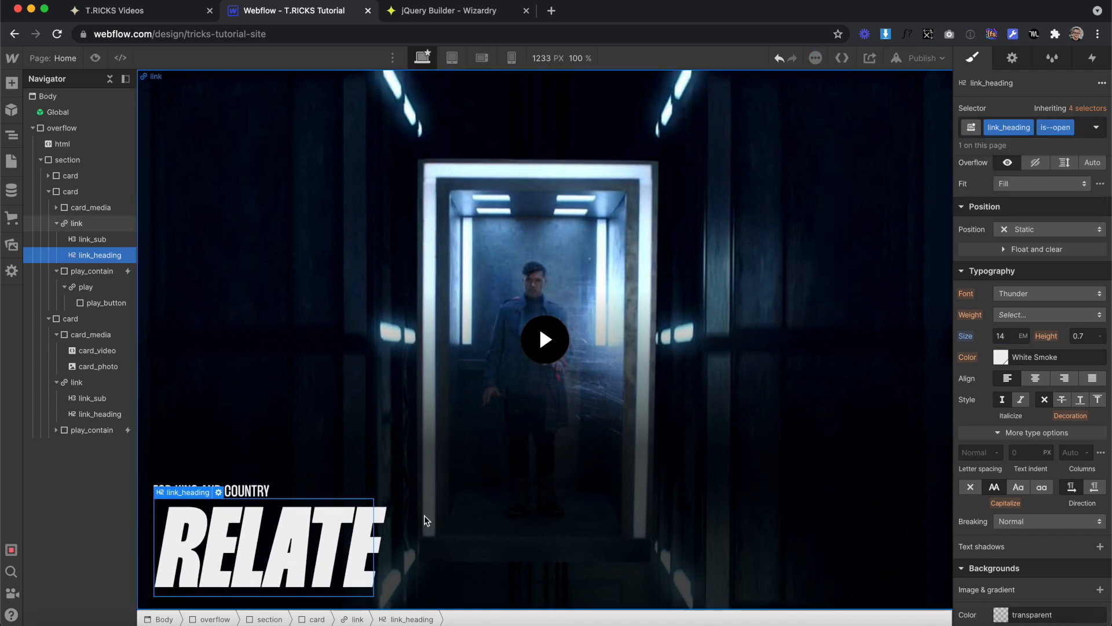
pyautogui.click(1082, 127)
pyautogui.press('BackSpace')
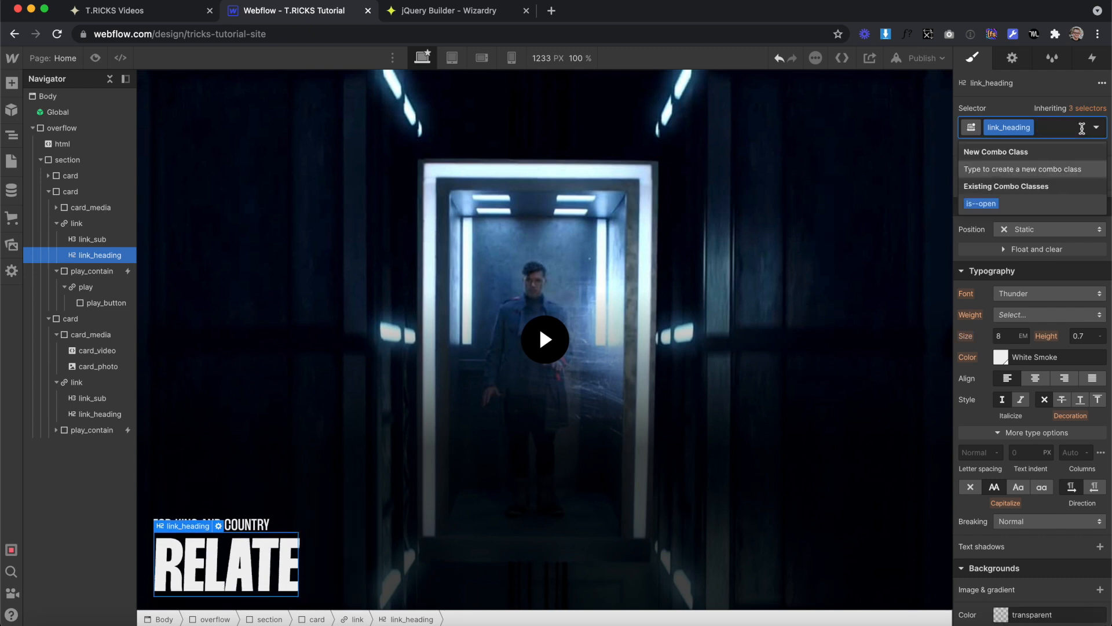
pyautogui.click(985, 204)
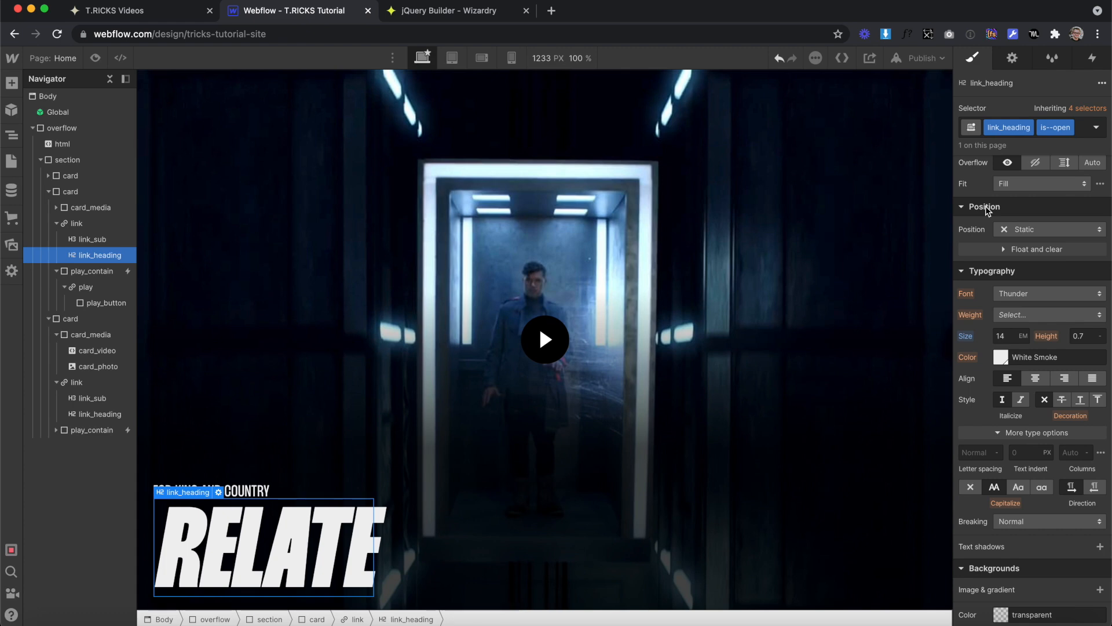
# Step: Give the base link_sub class of the FOR KING AND COUNTRY subheading a 600 ms All Properties transition
pyautogui.click(260, 478)
pyautogui.click(255, 490)
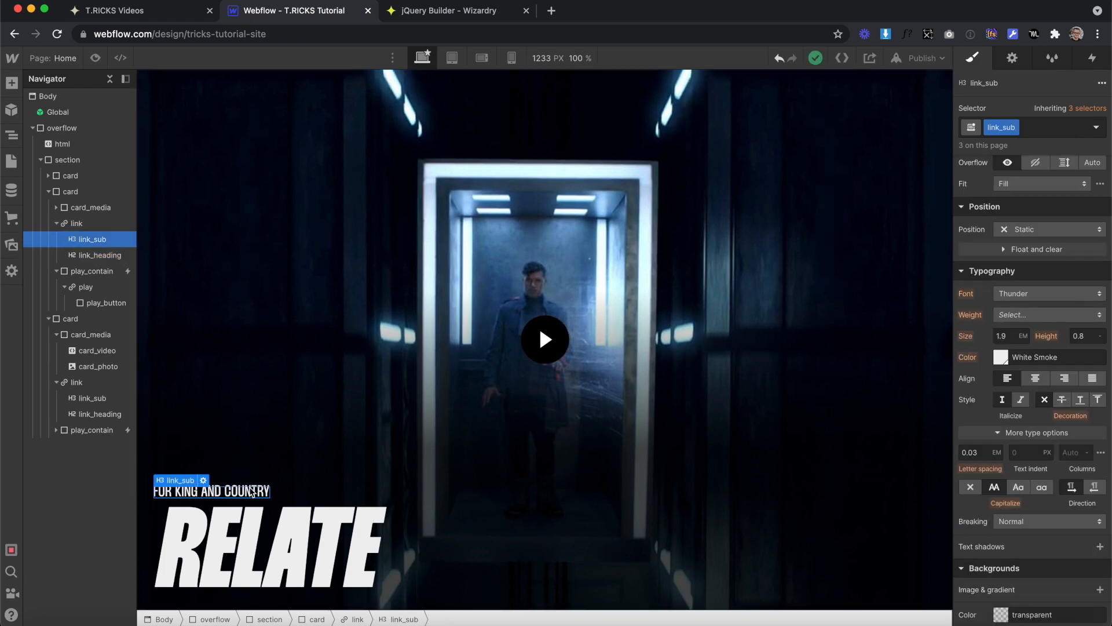
pyautogui.scroll(-6, 1049, 469)
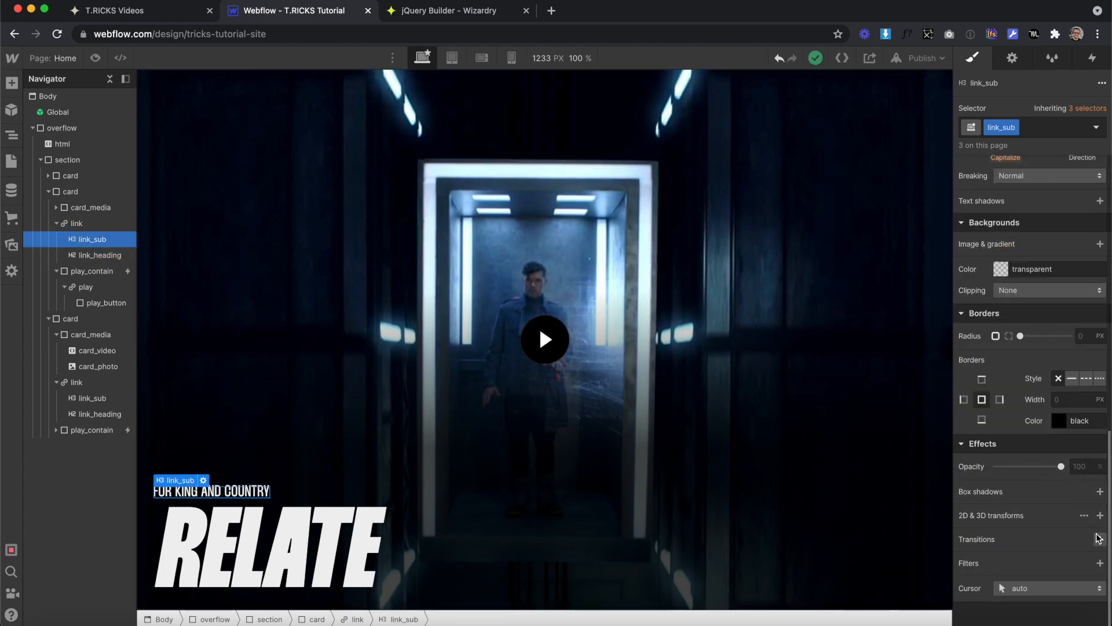
pyautogui.click(1099, 537)
pyautogui.click(1031, 485)
pyautogui.scroll(-5, 1018, 548)
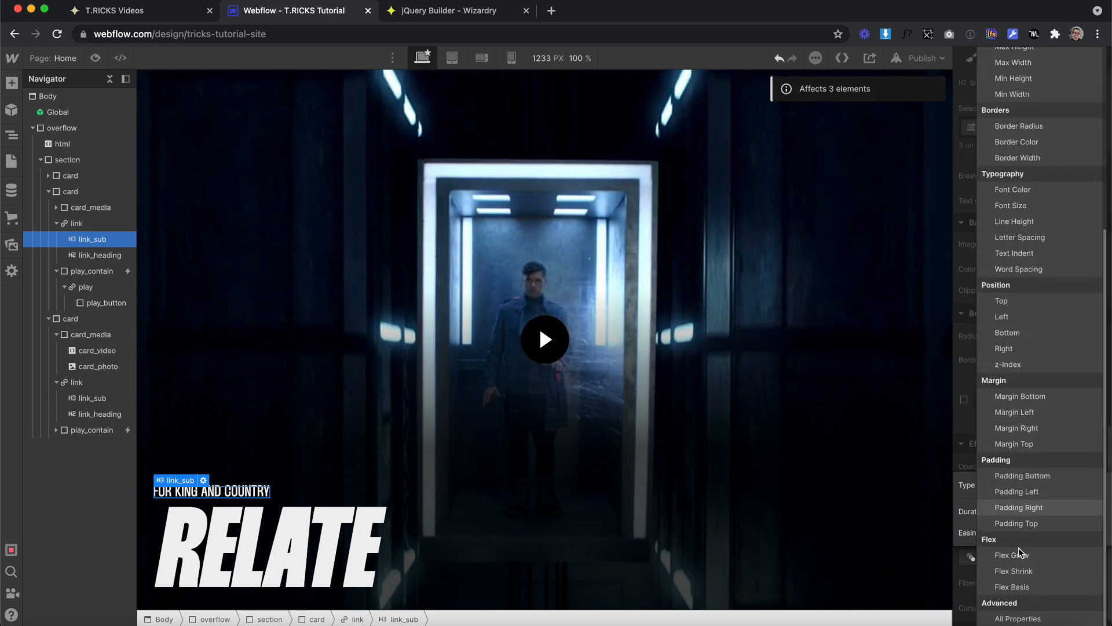
pyautogui.click(1018, 617)
pyautogui.click(1077, 512)
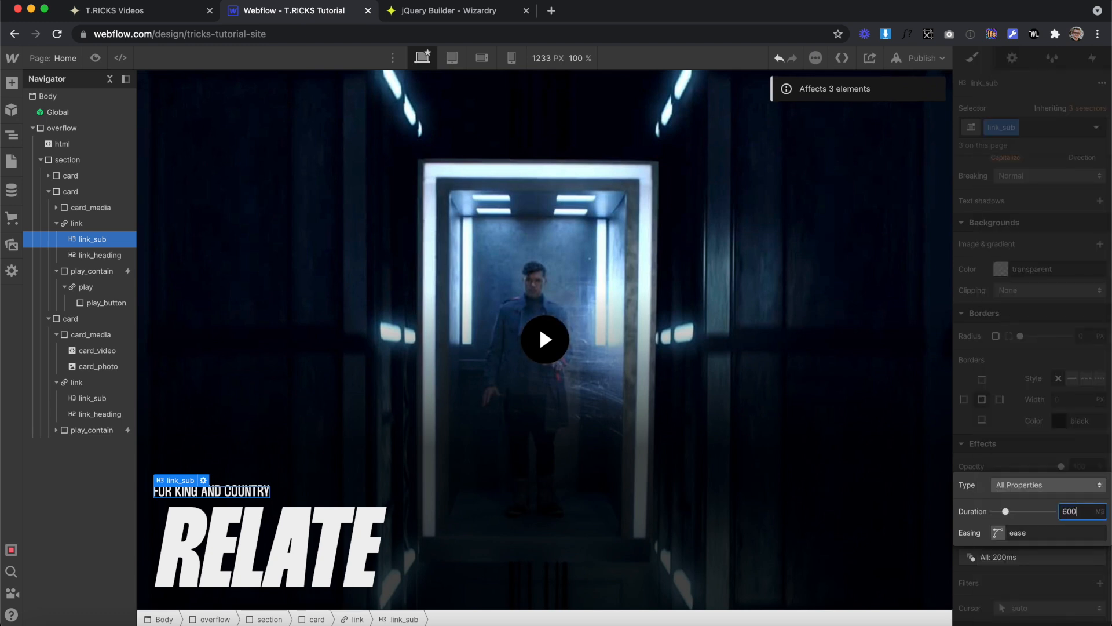
pyautogui.write('600')
pyautogui.press('Return')
# Step: Add the combo class is--open to the FOR KING AND COUNTRY subheading and enlarge its font size
pyautogui.click(1031, 165)
pyautogui.click(1040, 129)
pyautogui.write('is--open')
pyautogui.press('Return')
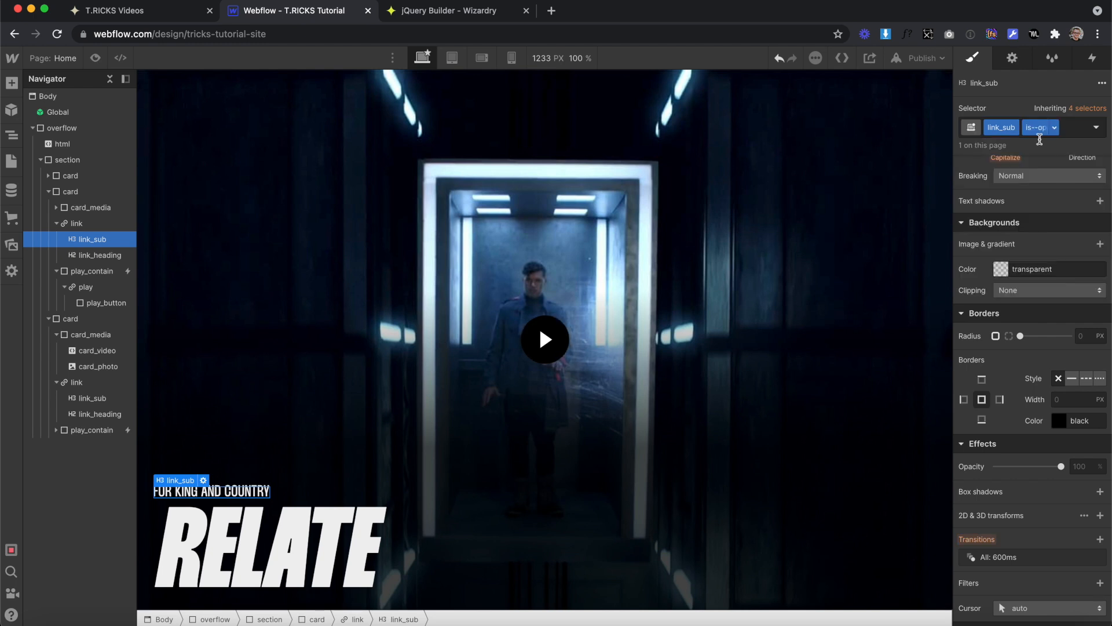
pyautogui.scroll(7, 1012, 408)
pyautogui.click(1009, 407)
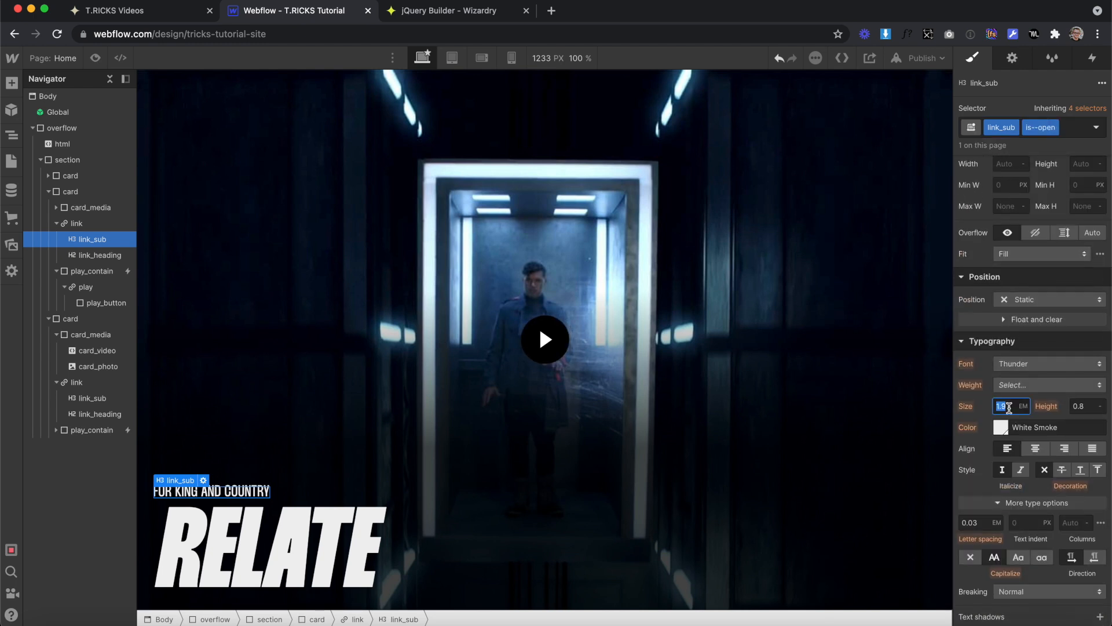
pyautogui.write('2')
pyautogui.press('Return')
# Step: Add a Move transform of 0.8 em on X to the subheading's is--open class
pyautogui.scroll(-7, 979, 436)
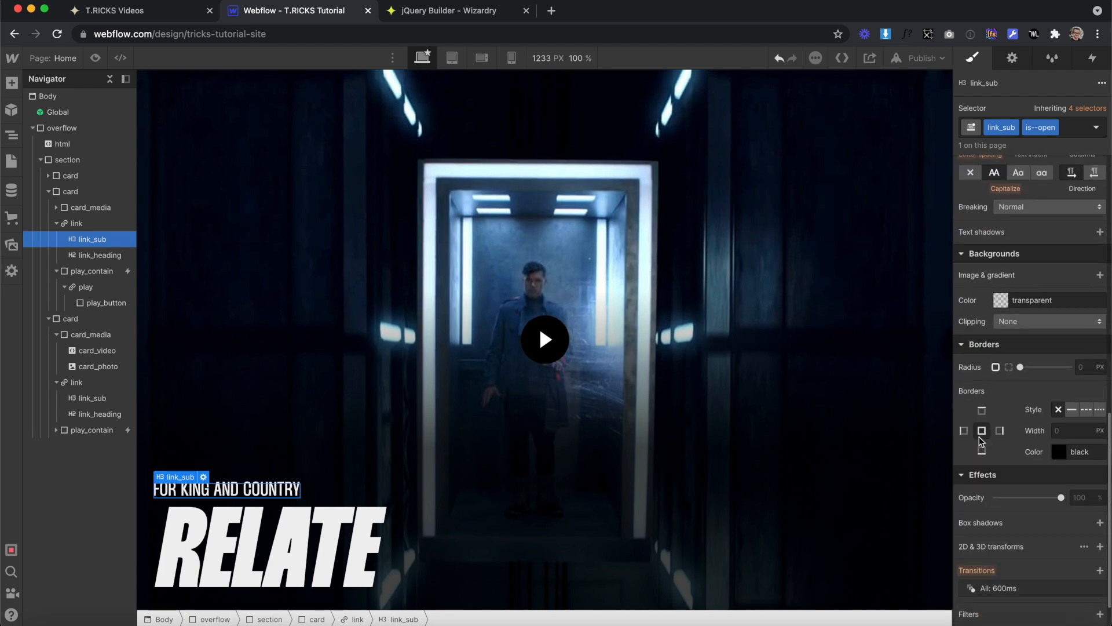
pyautogui.click(1100, 547)
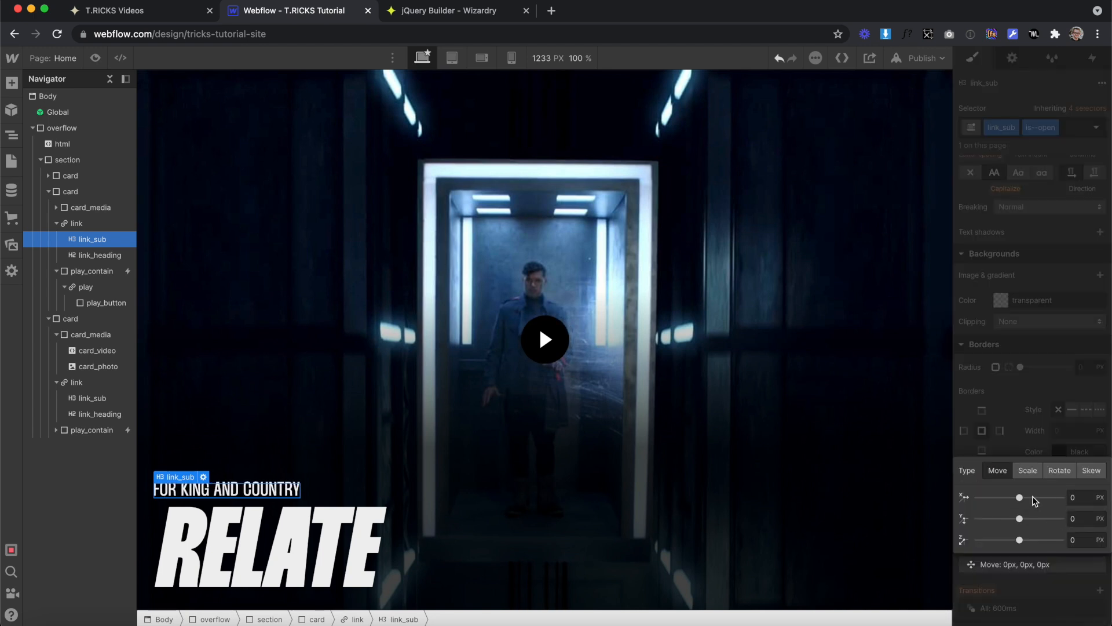
pyautogui.click(1084, 491)
pyautogui.write('0.8em')
pyautogui.press('Return')
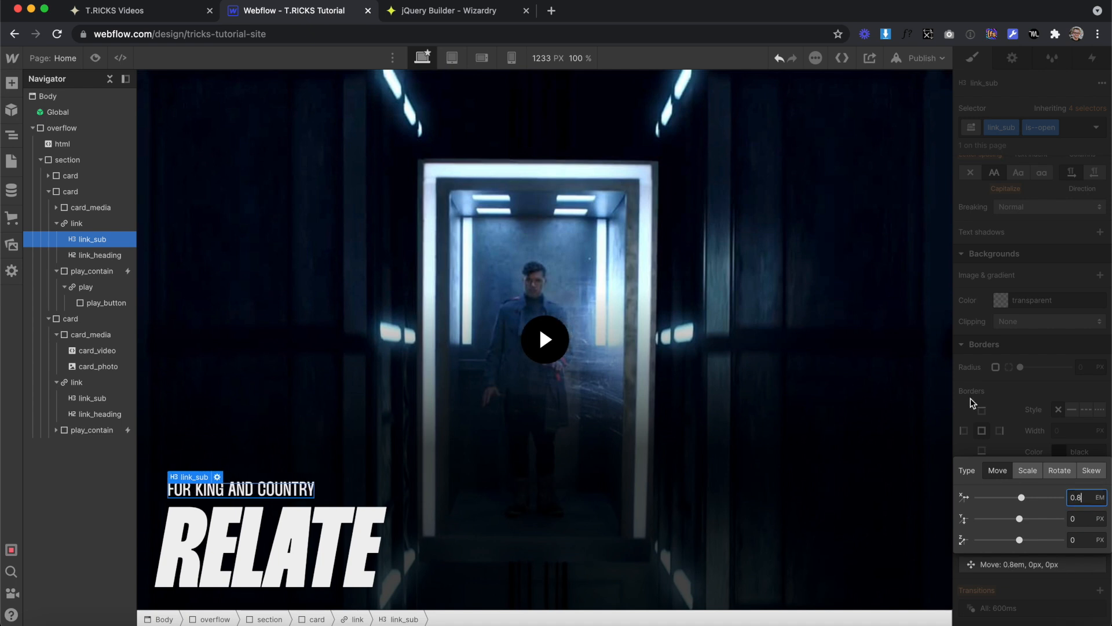
pyautogui.click(975, 318)
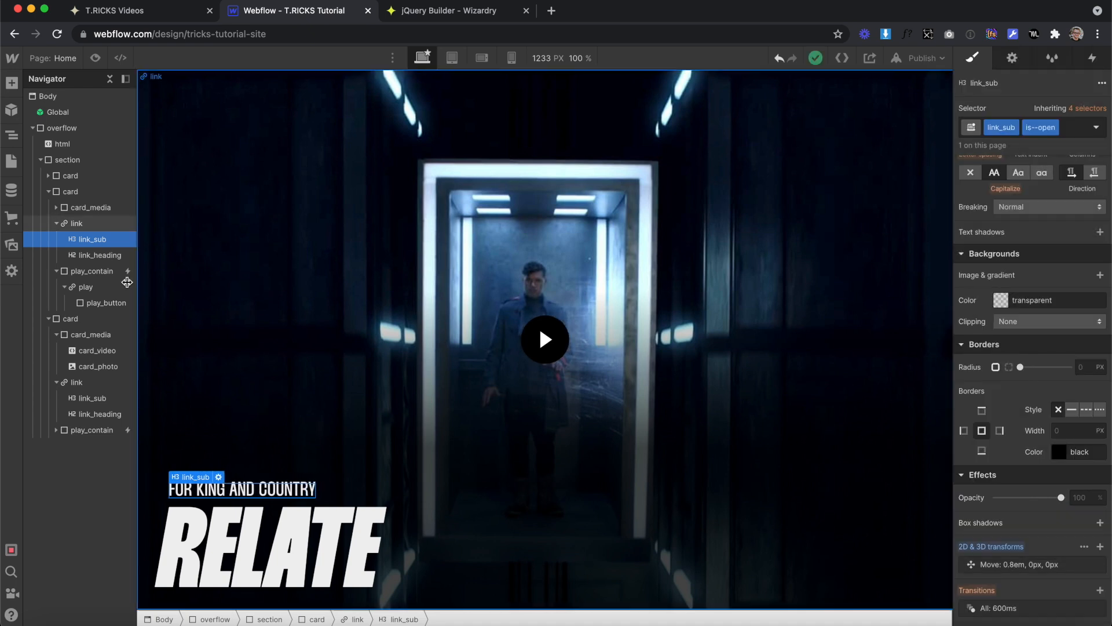
# Step: Give the middle card's play_button class an All Properties transition at 200 ms
pyautogui.click(102, 304)
pyautogui.scroll(-2, 1044, 511)
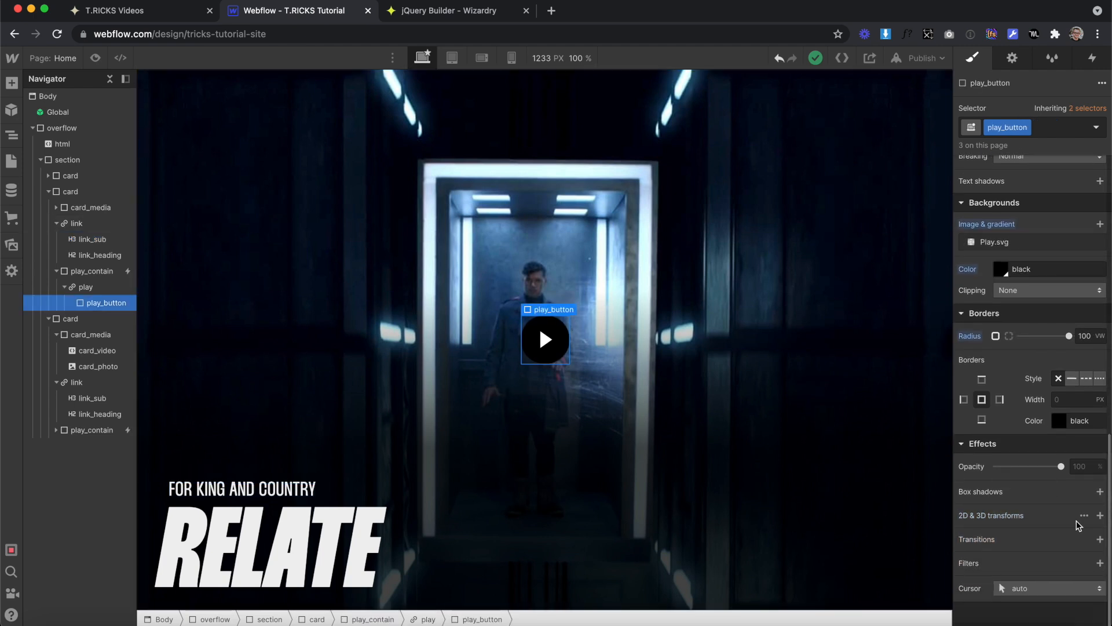
pyautogui.click(1099, 538)
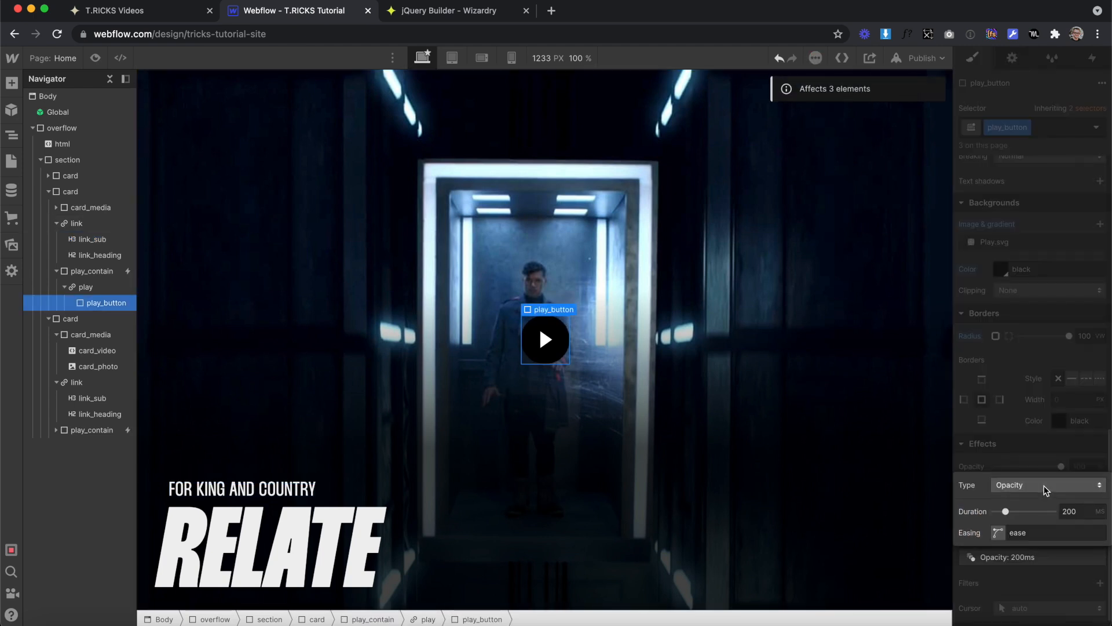
pyautogui.click(1044, 486)
pyautogui.scroll(-3, 1037, 521)
pyautogui.click(1018, 618)
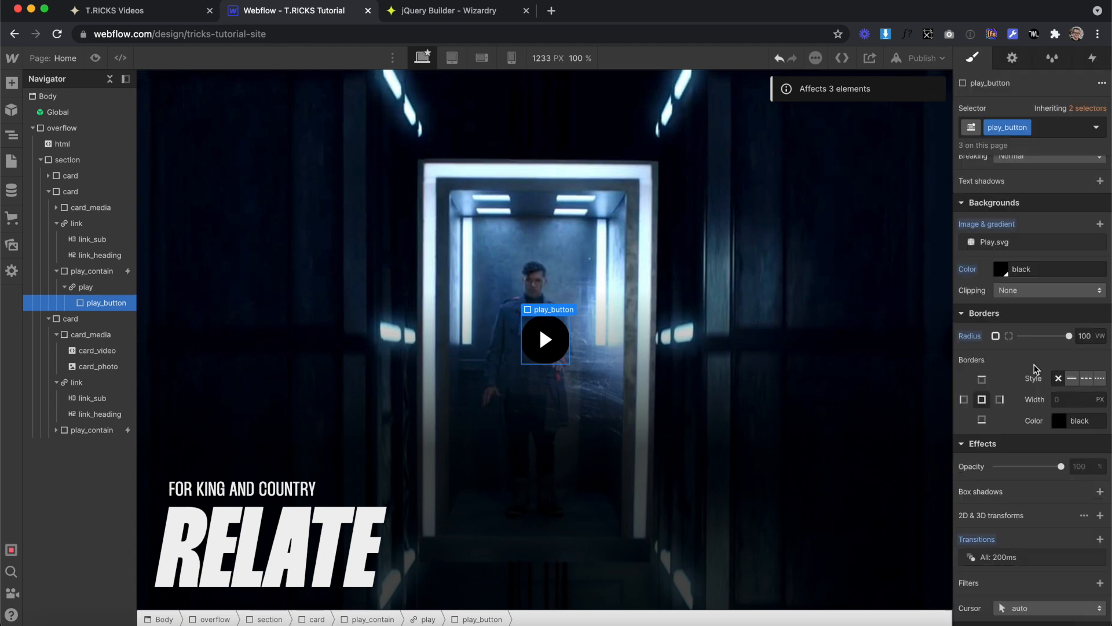
# Step: Set the base play_button opacity to 0%, and create its is--open combo class with 100% opacity
pyautogui.moveTo(1022, 468); pyautogui.dragTo(963, 459)
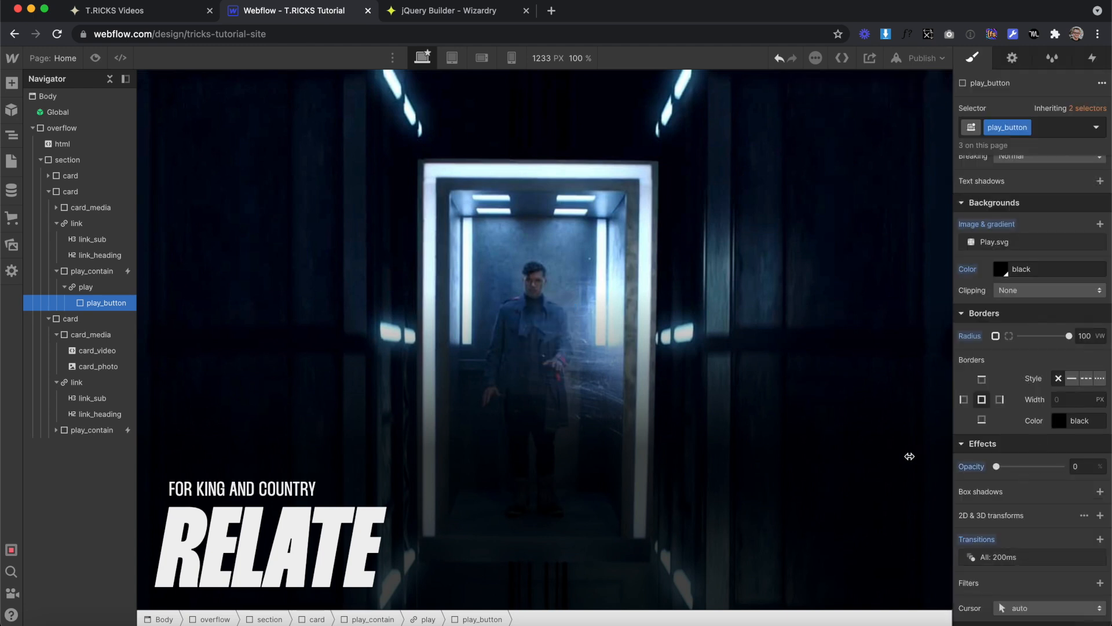
pyautogui.click(1050, 131)
pyautogui.write('is--o')
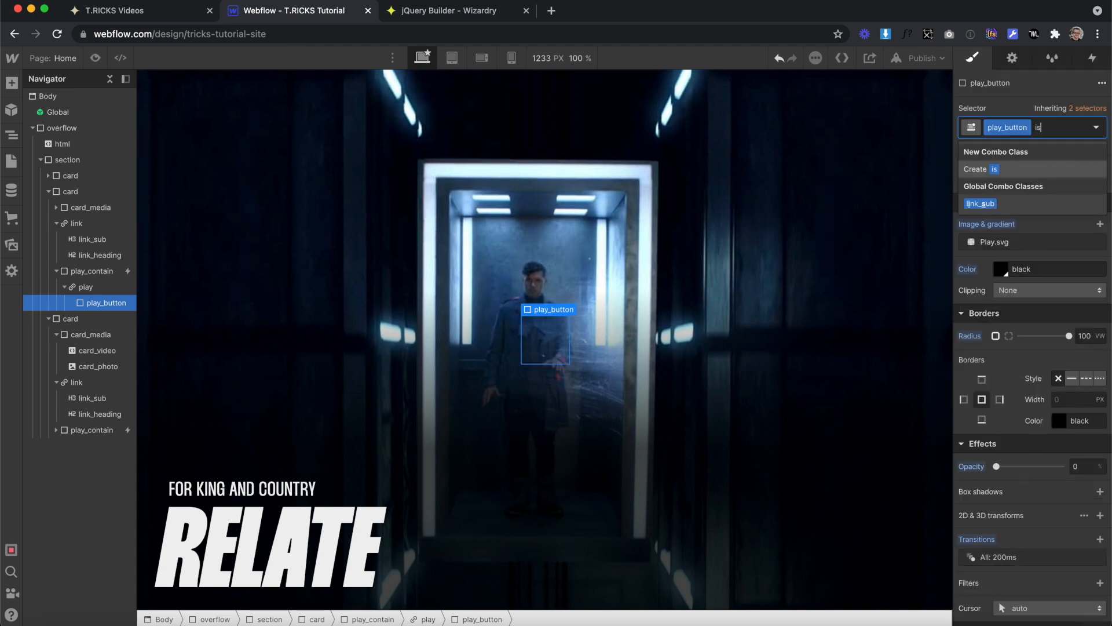
pyautogui.press('Return')
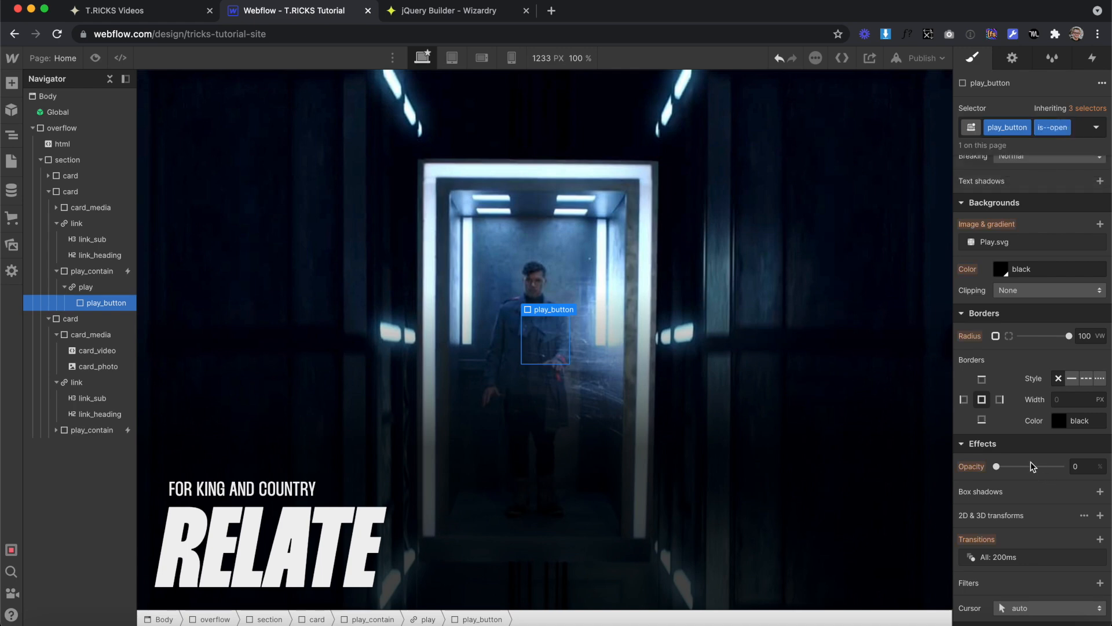
pyautogui.moveTo(1031, 467); pyautogui.dragTo(1072, 466)
# Step: Remove is--open from the middle card's play button and set the base play_button font size to 0.5 em
pyautogui.scroll(10, 1037, 290)
pyautogui.click(1056, 120)
pyautogui.press('BackSpace')
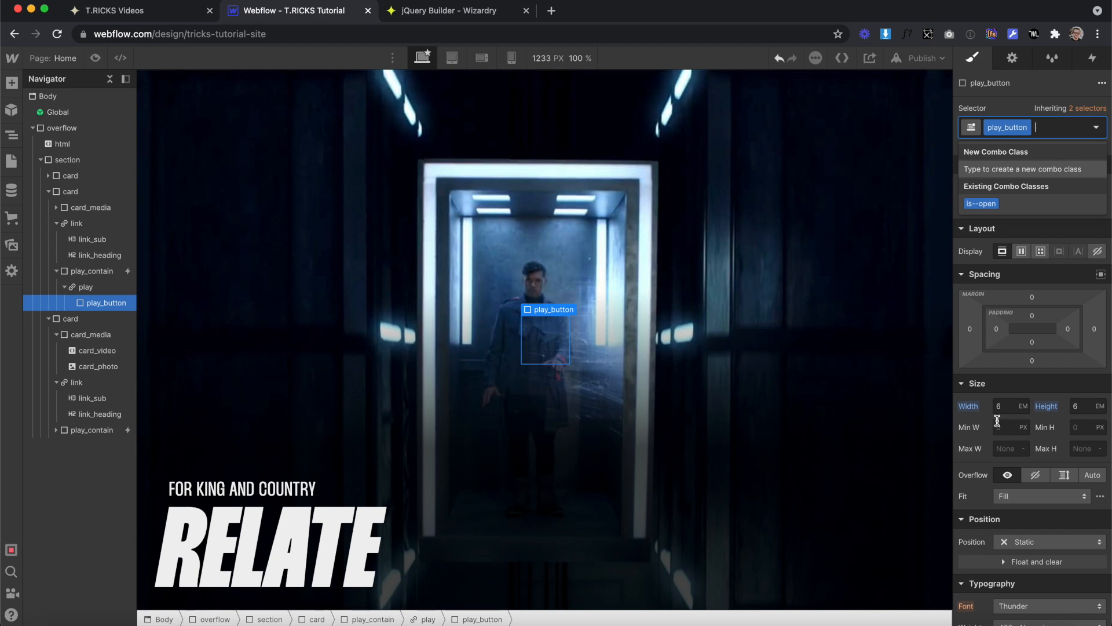
pyautogui.scroll(-2, 984, 545)
pyautogui.click(1002, 549)
pyautogui.write('0.5')
# Step: Reapply is--open to the middle card's play button and set its font size to 1 em
pyautogui.click(1051, 128)
pyautogui.click(1007, 203)
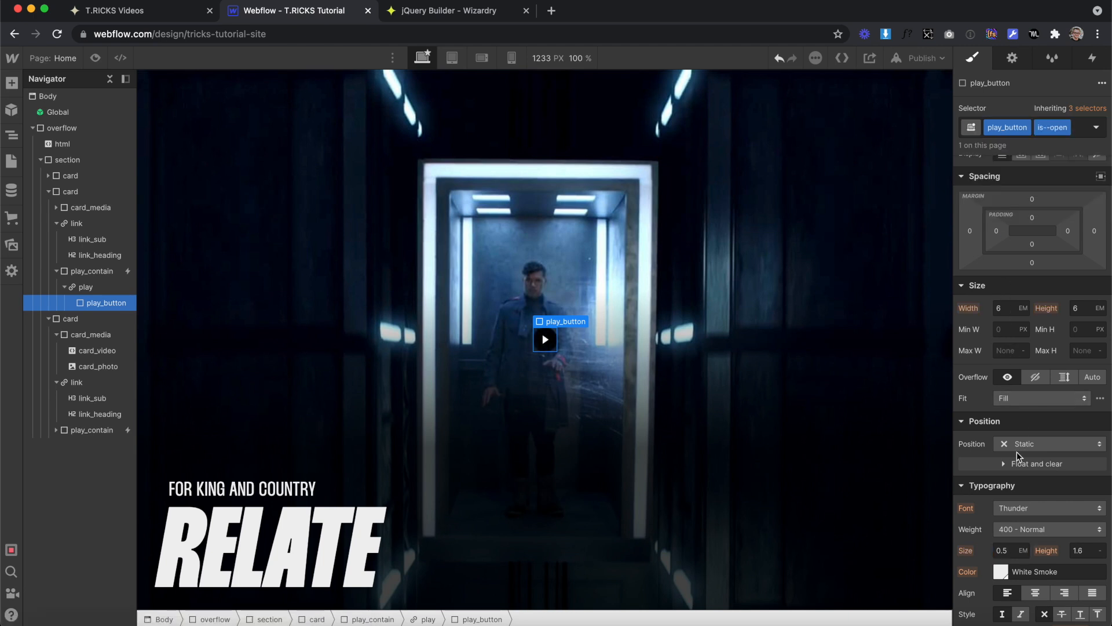
pyautogui.click(1005, 549)
pyautogui.write('1')
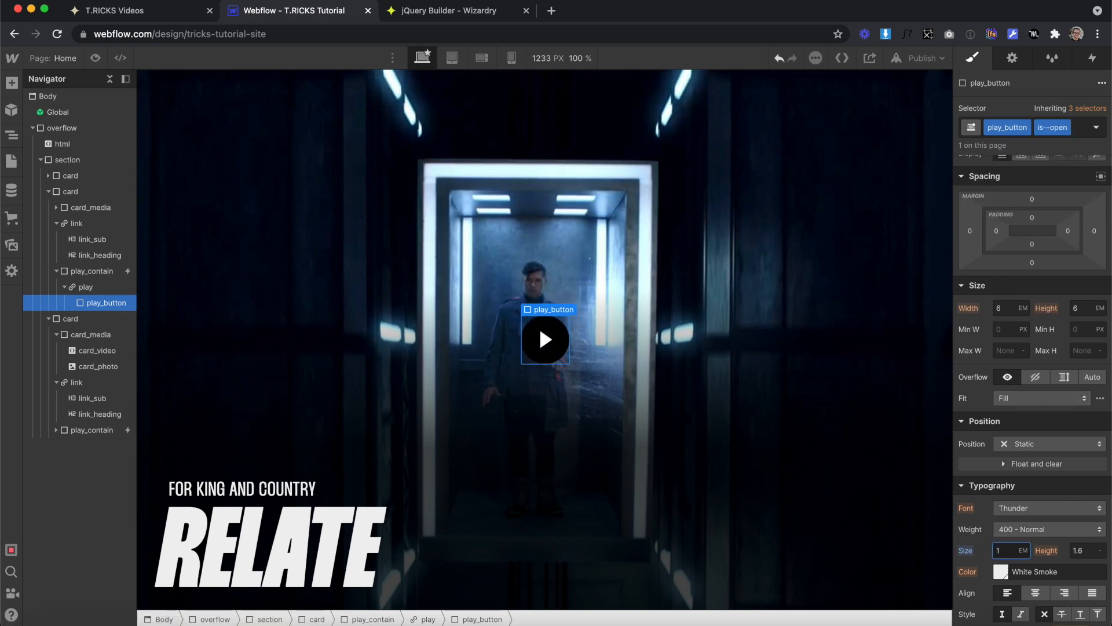
# Step: Test the play button's fade and size transition by removing and reapplying its is--open class
pyautogui.click(1080, 126)
pyautogui.press('BackSpace')
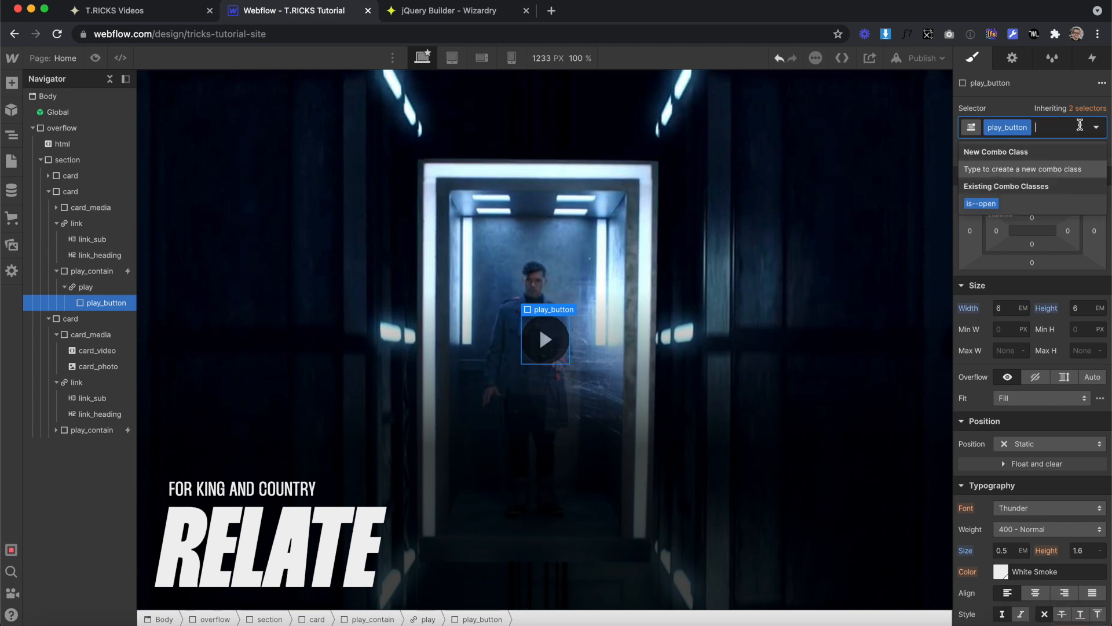
pyautogui.click(981, 203)
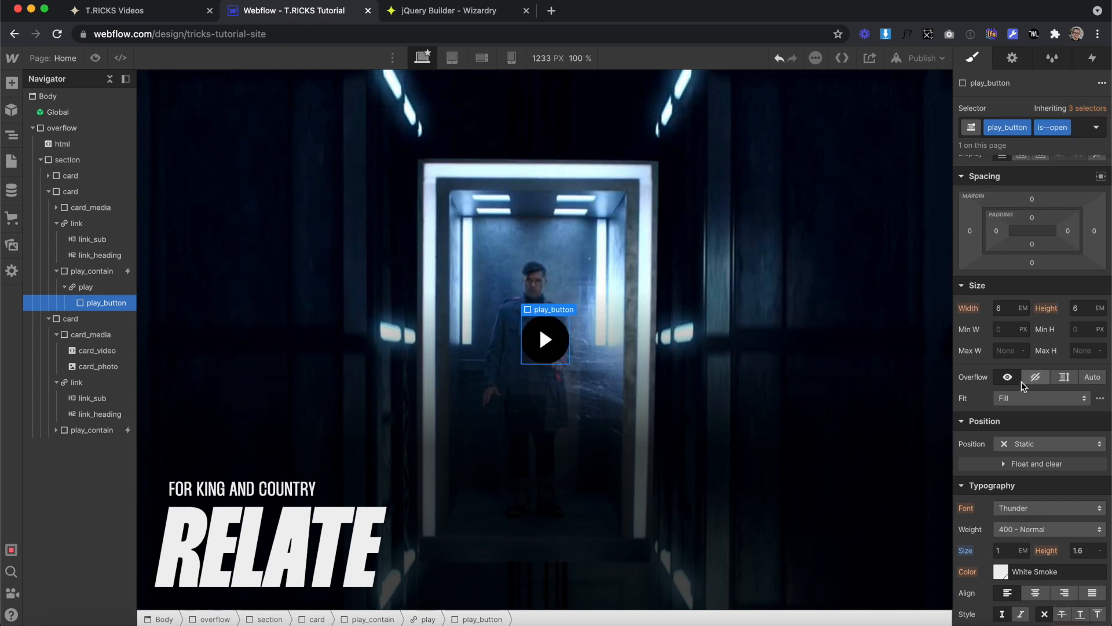
# Step: Add a Scale transform of 0.9 on X and Y to the Hover state of the is--open play button
pyautogui.click(1096, 127)
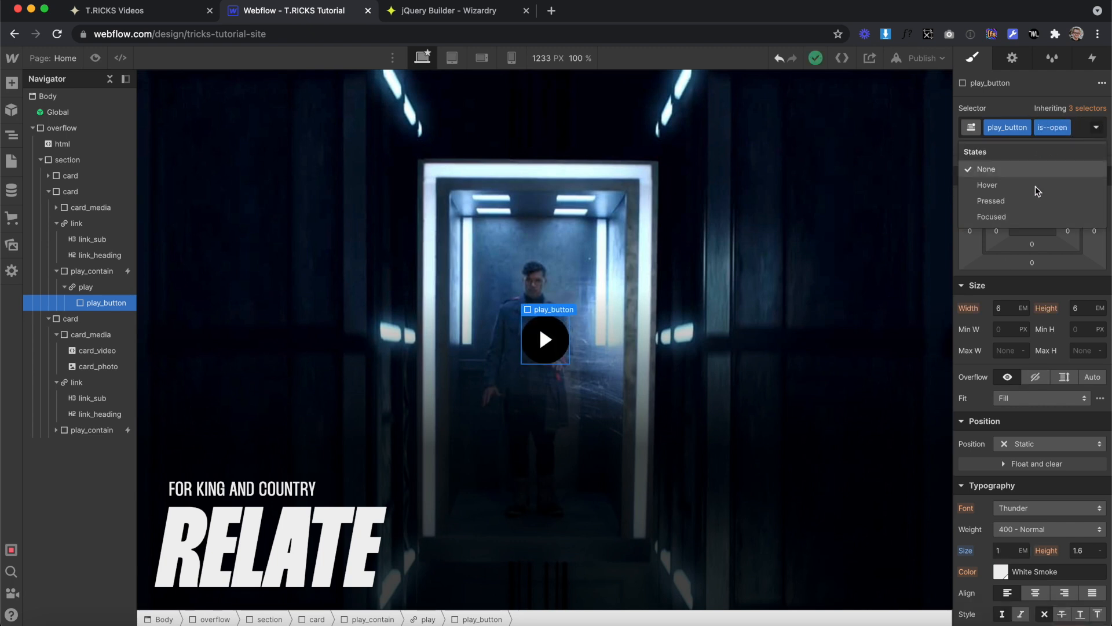
pyautogui.click(1030, 190)
pyautogui.scroll(-3, 1031, 329)
pyautogui.scroll(-10, 1031, 329)
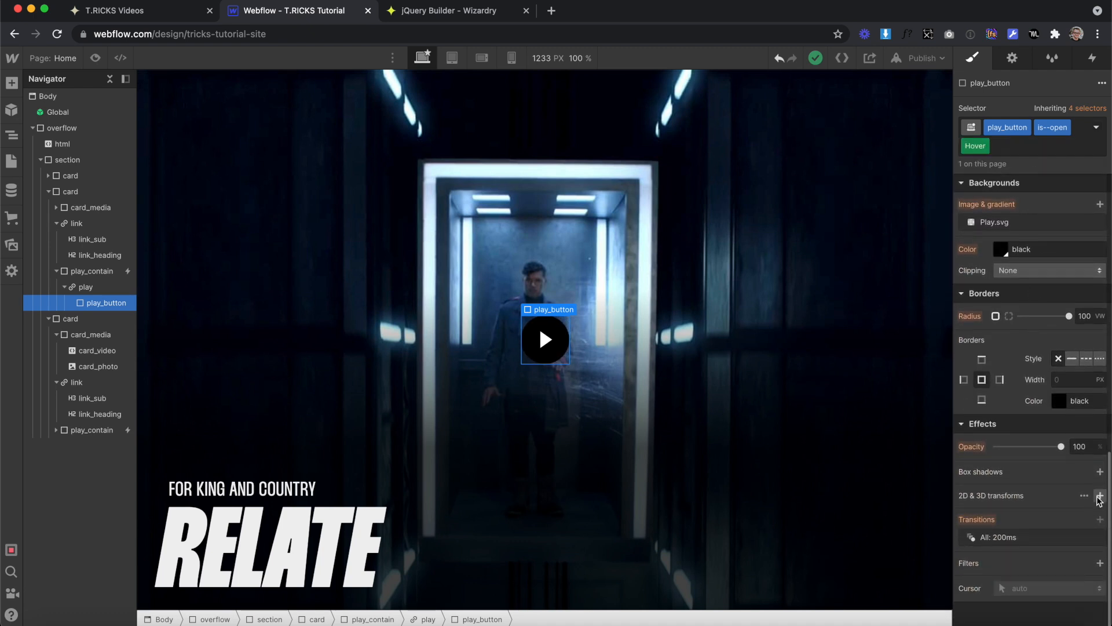
pyautogui.click(1092, 494)
pyautogui.click(1027, 538)
pyautogui.click(1074, 561)
pyautogui.write('0.9')
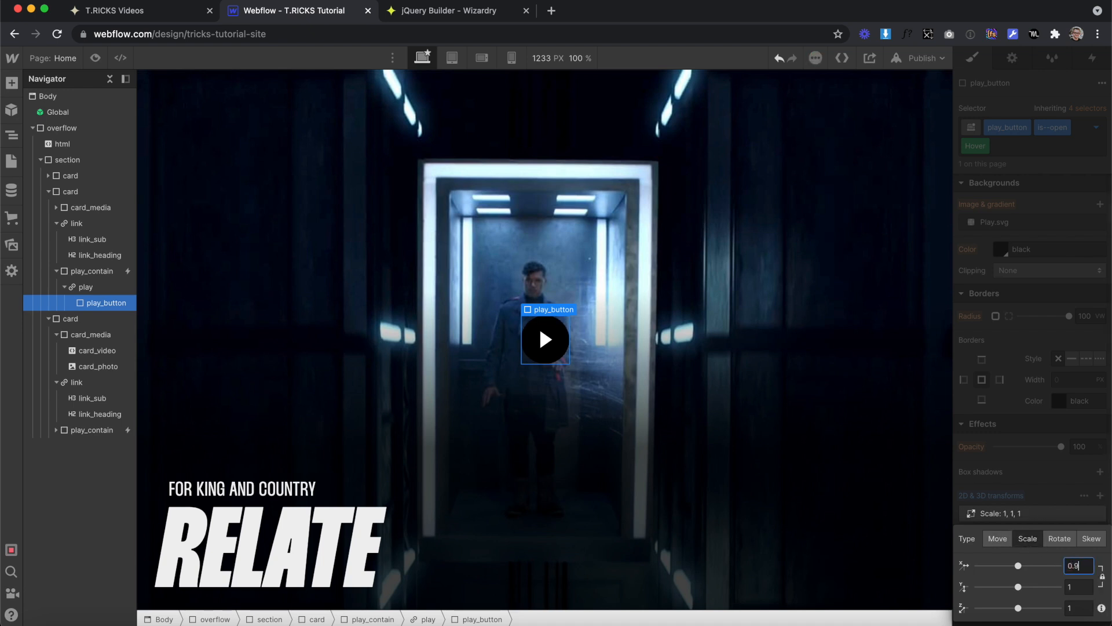
pyautogui.press('Return')
pyautogui.click(1026, 398)
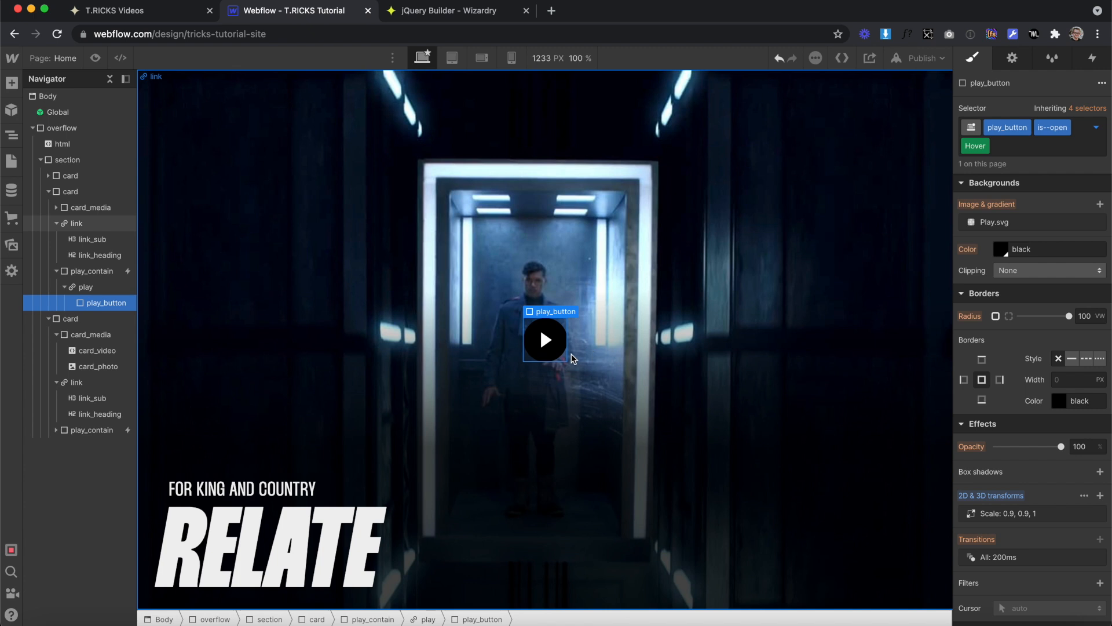
# Step: Leave the play button's Hover state, check the button on the canvas, and return to its is--open selection
pyautogui.click(1027, 140)
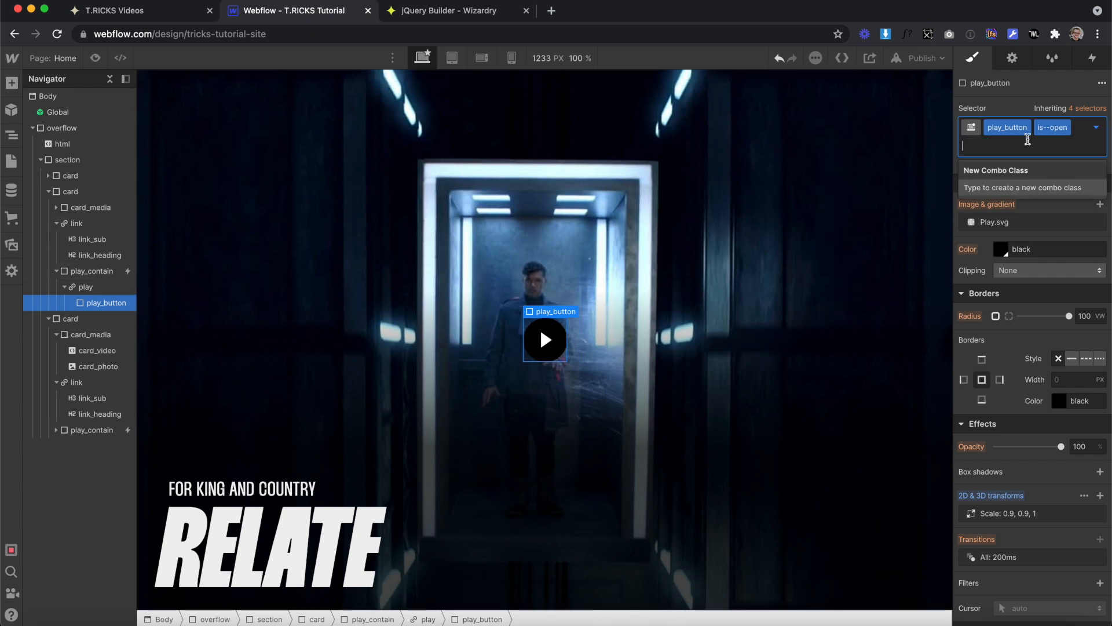
pyautogui.press('BackSpace')
pyautogui.click(650, 350)
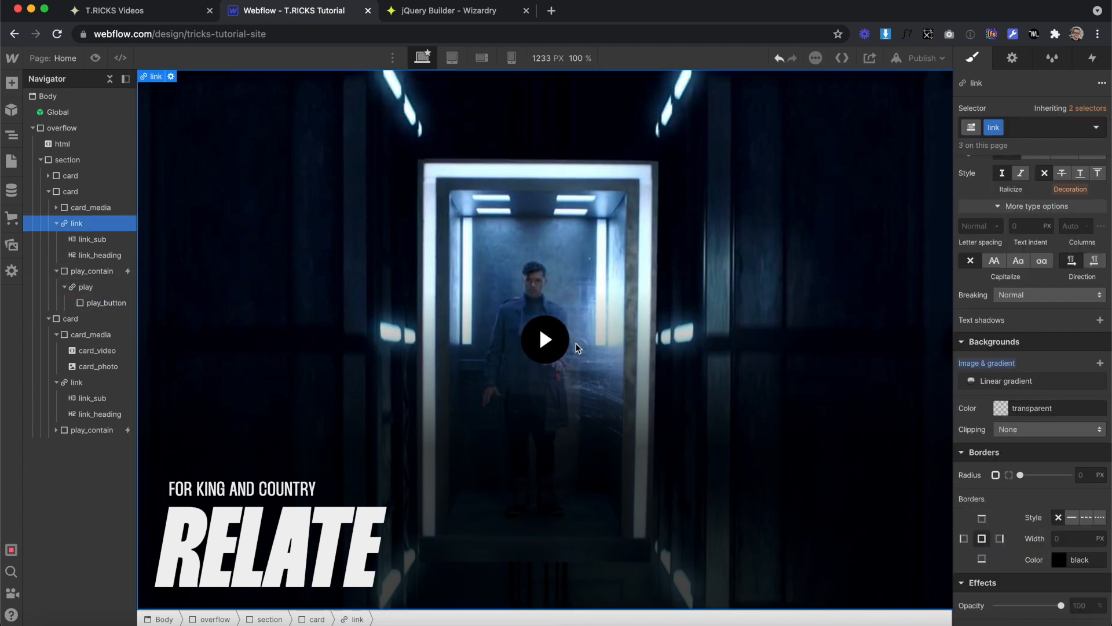
pyautogui.press('super+z')
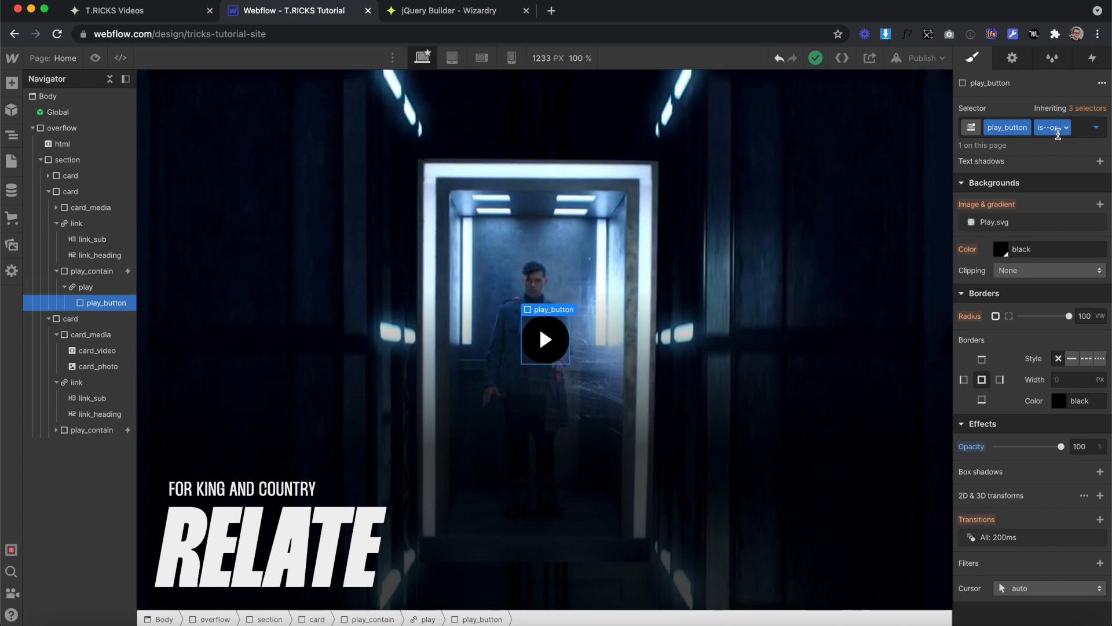
# Step: Create the combo class is--playing on the open play button and replace its background image with pause.svg
pyautogui.click(1079, 130)
pyautogui.write('is--pl')
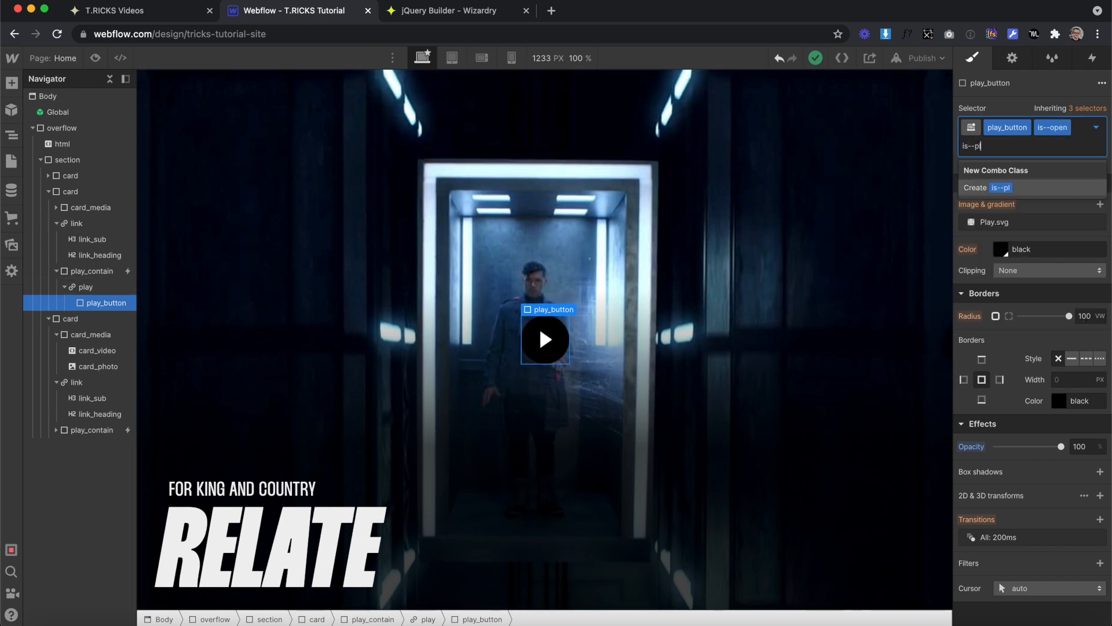
pyautogui.press('Return')
pyautogui.click(1067, 222)
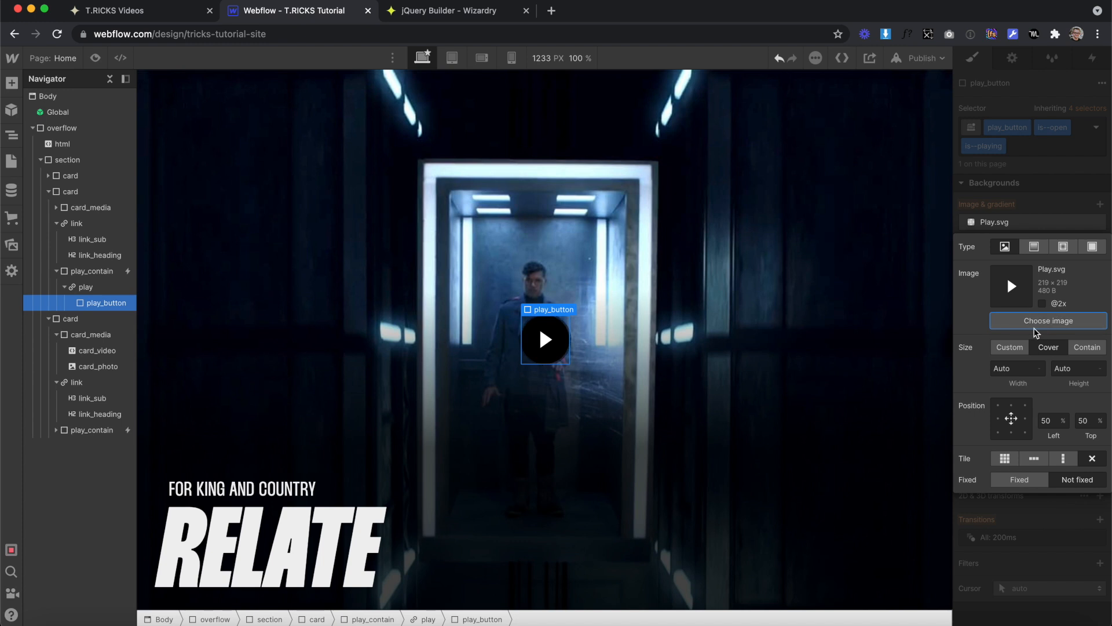
pyautogui.click(1037, 319)
pyautogui.click(113, 265)
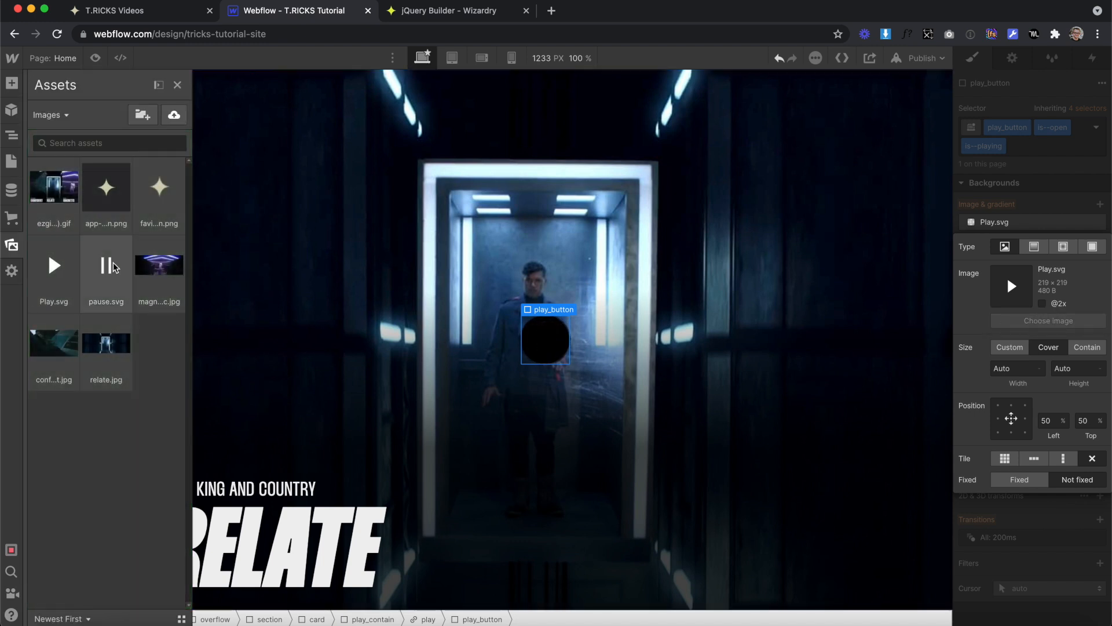
pyautogui.click(1044, 206)
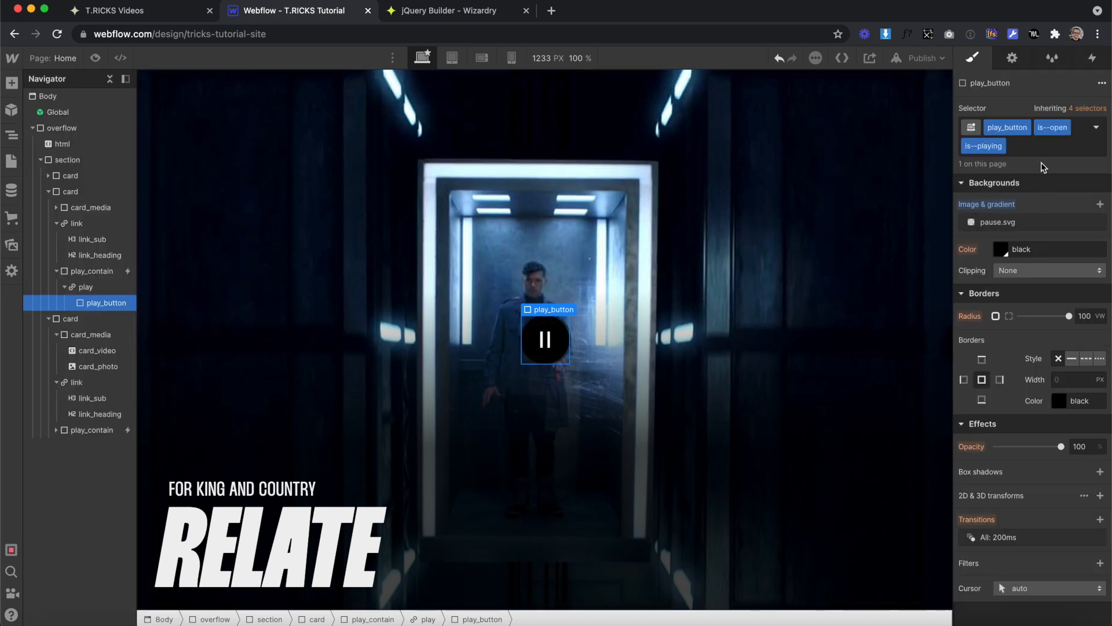
# Step: Set the is--playing play button's font size to 0.5 em and its opacity to 0%
pyautogui.scroll(6, 1019, 350)
pyautogui.click(1005, 291)
pyautogui.write('0')
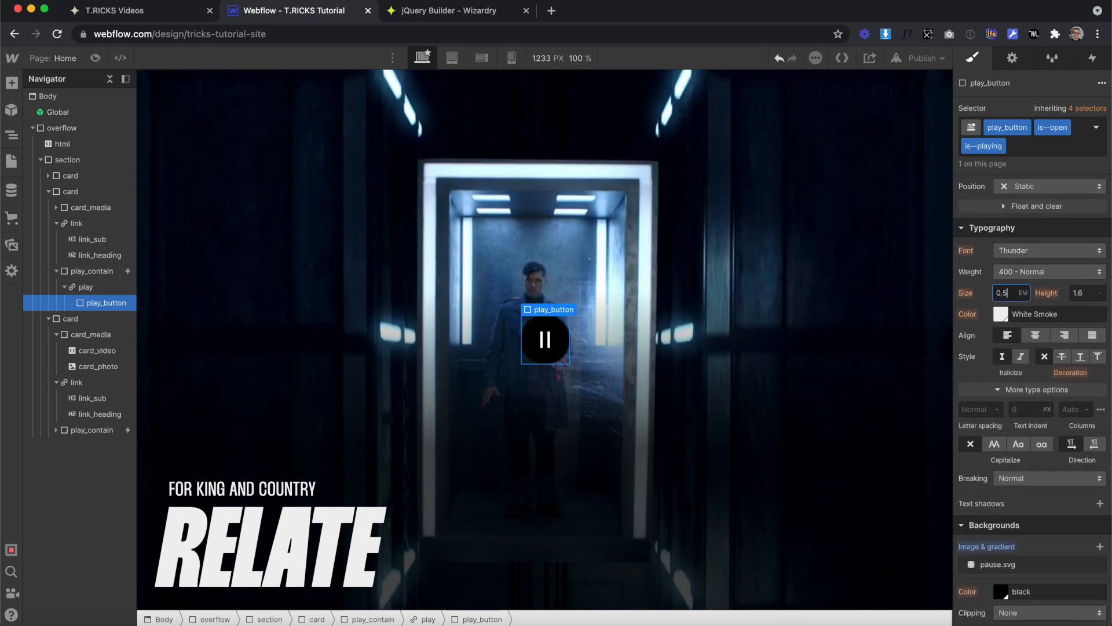
pyautogui.write('.5')
pyautogui.scroll(-5, 989, 406)
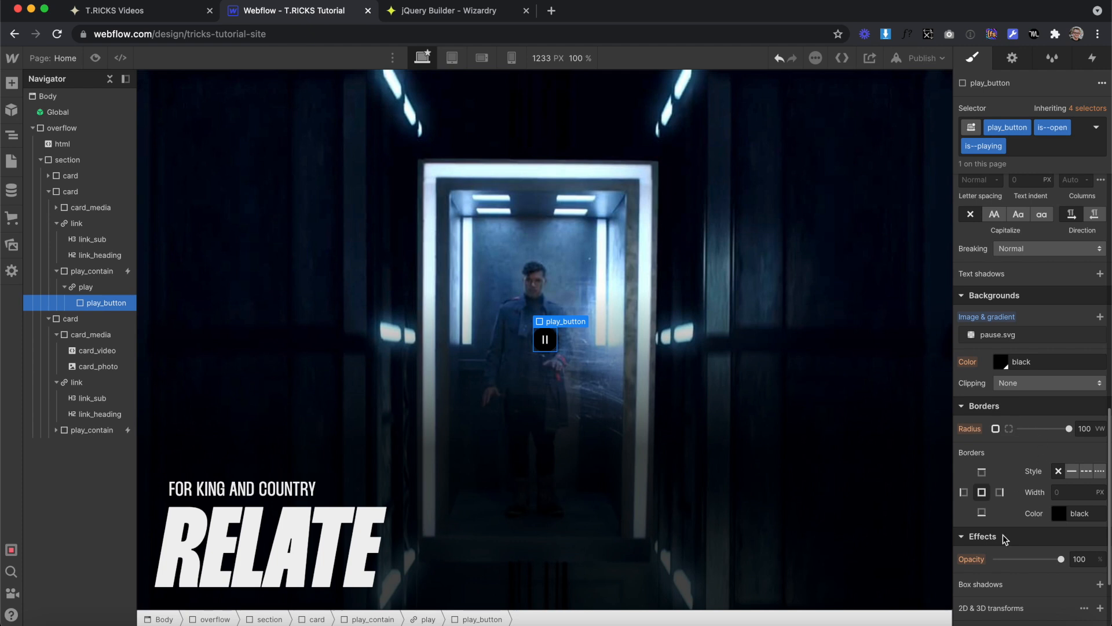
pyautogui.moveTo(1012, 561); pyautogui.dragTo(929, 563)
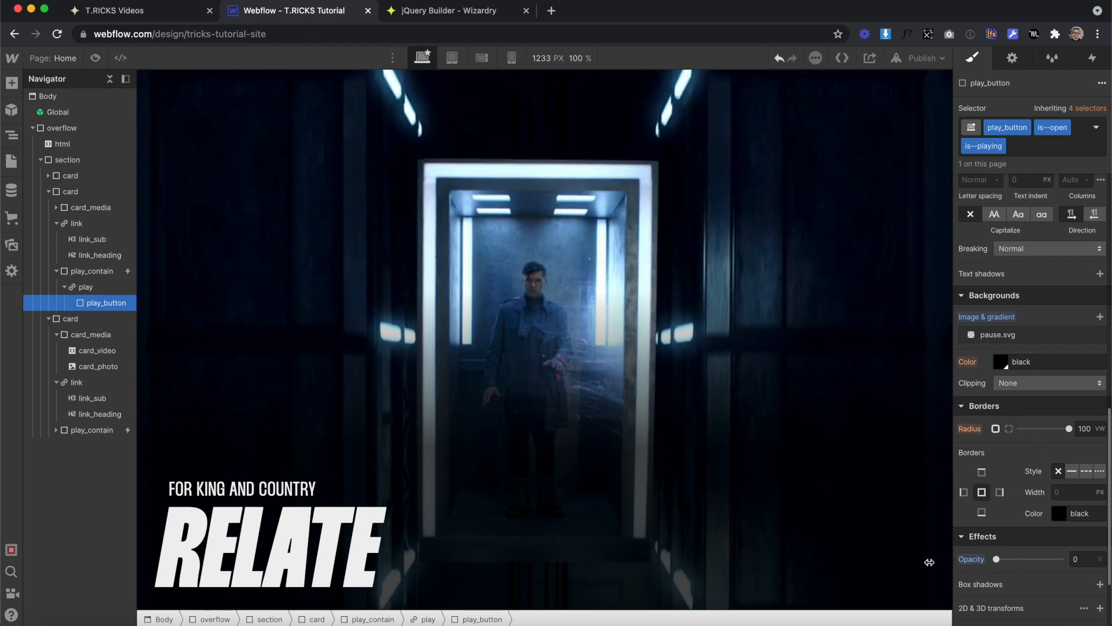
# Step: In the Hover state of the is--playing play button, set the opacity to 100% and the font size to 1 em
pyautogui.click(1097, 128)
pyautogui.click(1006, 203)
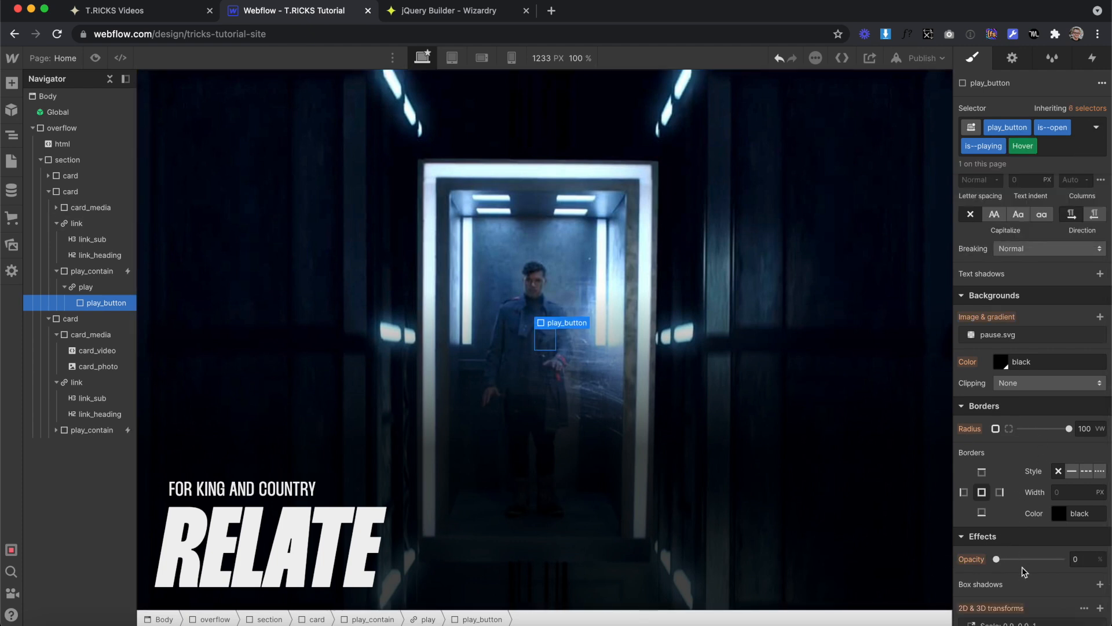
pyautogui.moveTo(1013, 561); pyautogui.dragTo(1062, 561)
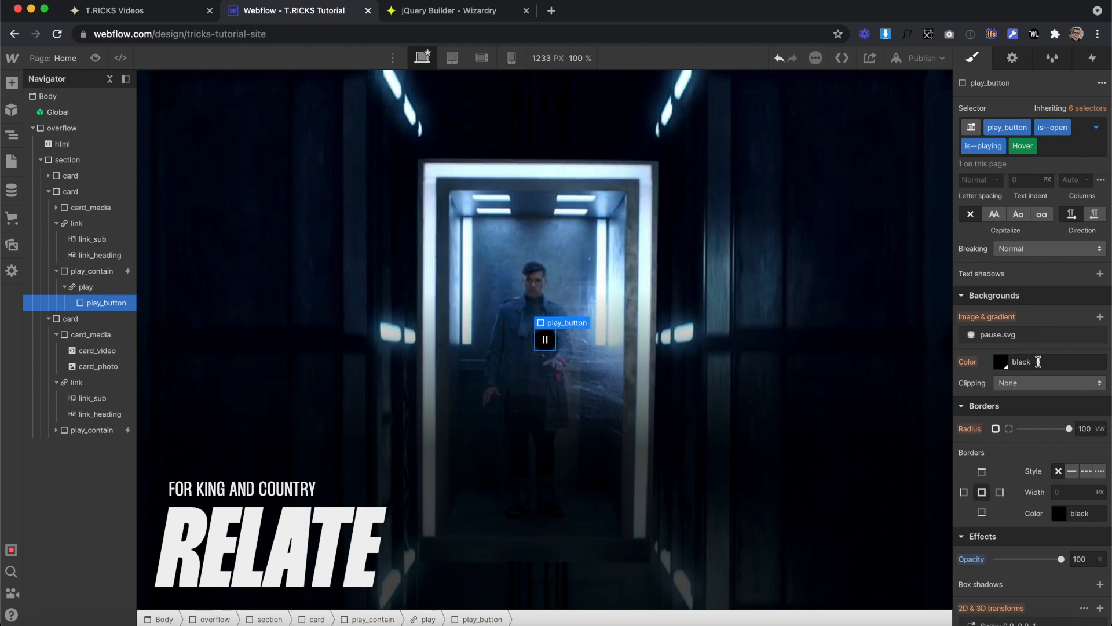
pyautogui.scroll(3, 1032, 321)
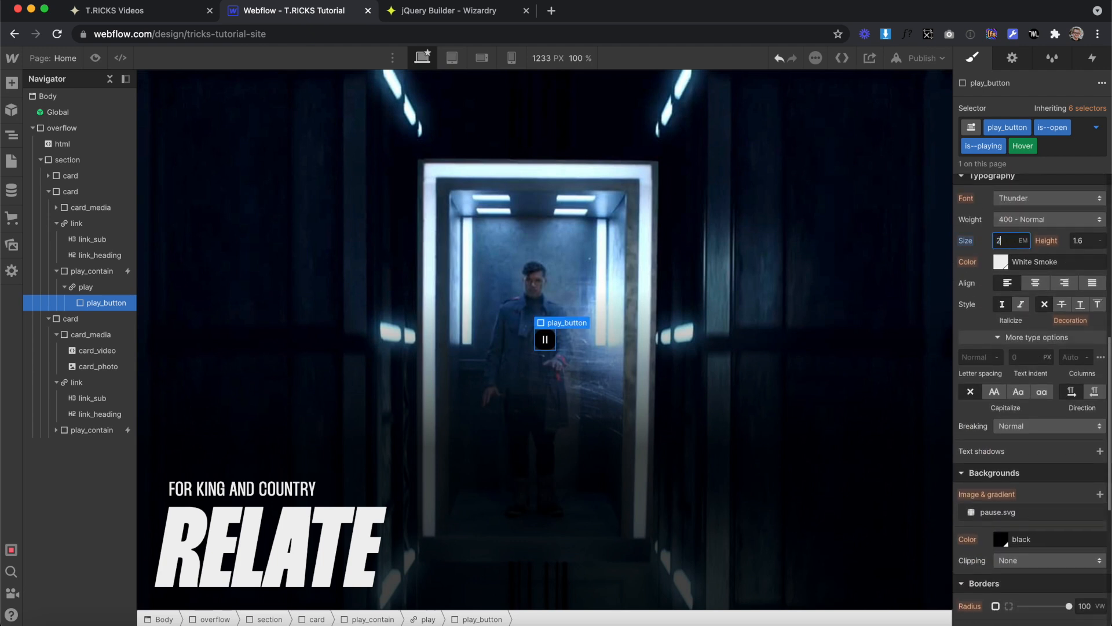
pyautogui.press('Return')
pyautogui.write('1')
pyautogui.press('Return')
# Step: Set the Scale transform of the is--playing play button's Hover state to 1 on X and Y
pyautogui.scroll(-5, 1002, 444)
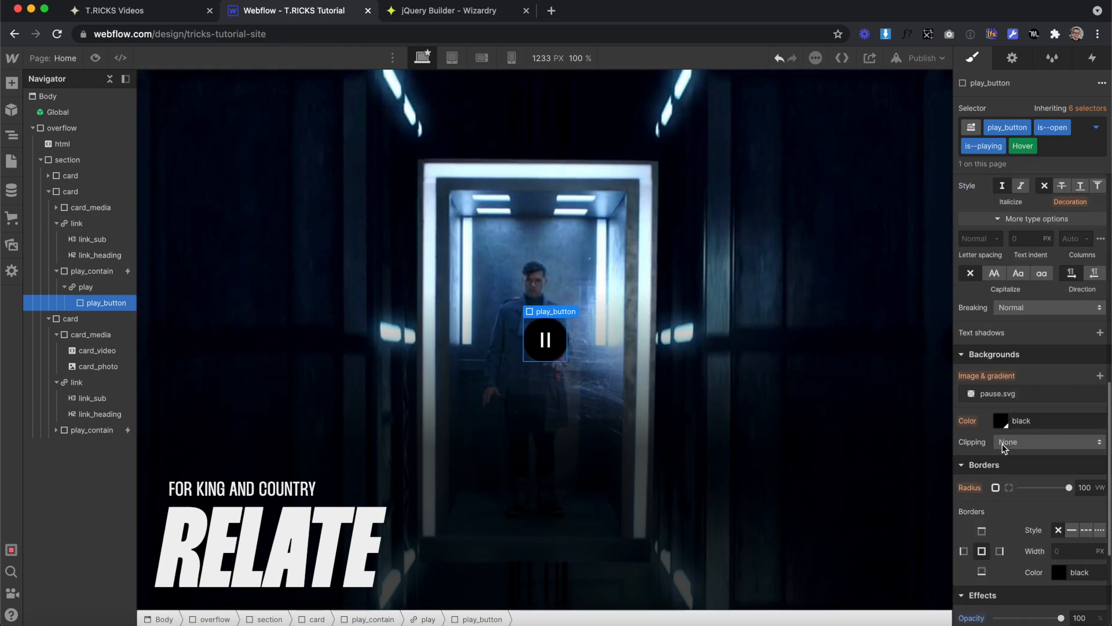
pyautogui.click(1069, 519)
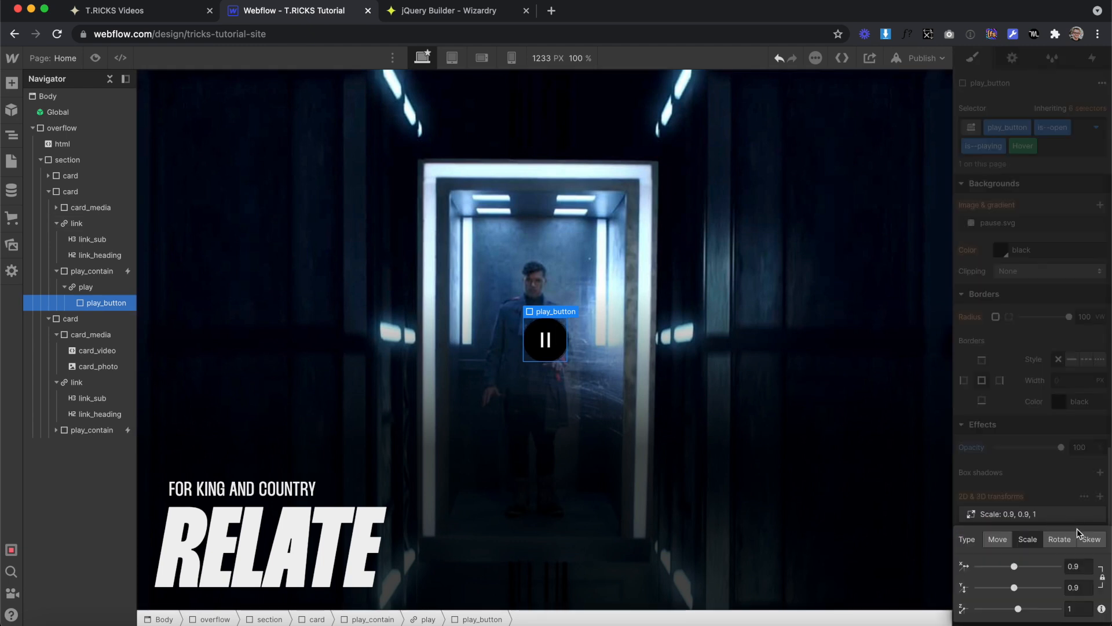
pyautogui.write('1')
pyautogui.click(1027, 455)
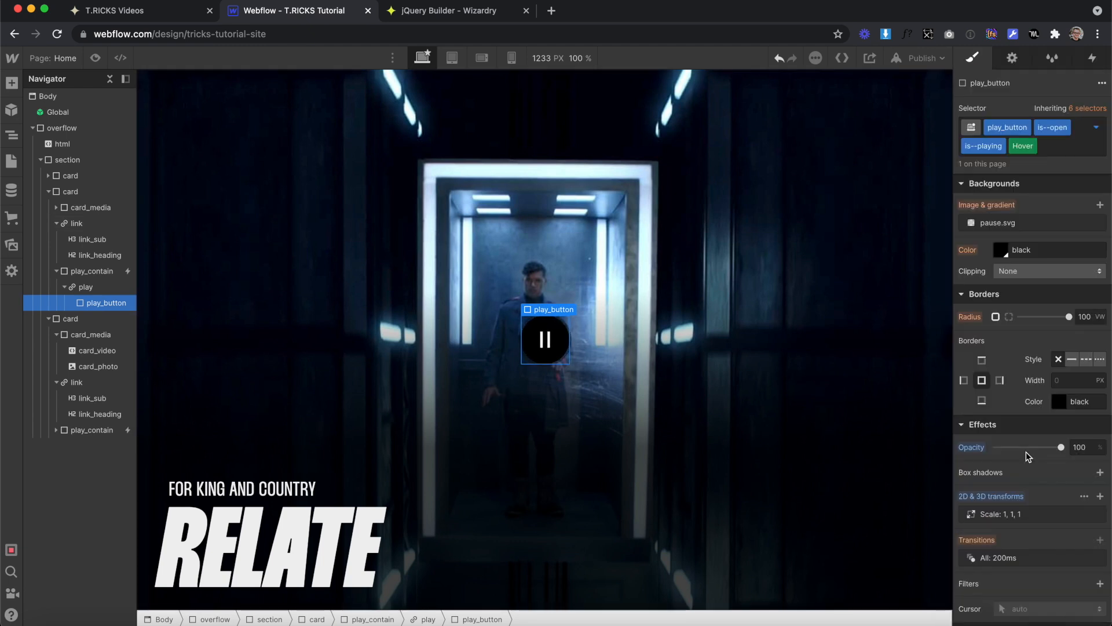
# Step: Check the pause button on the canvas, then remove the is--playing class from the play button
pyautogui.click(691, 361)
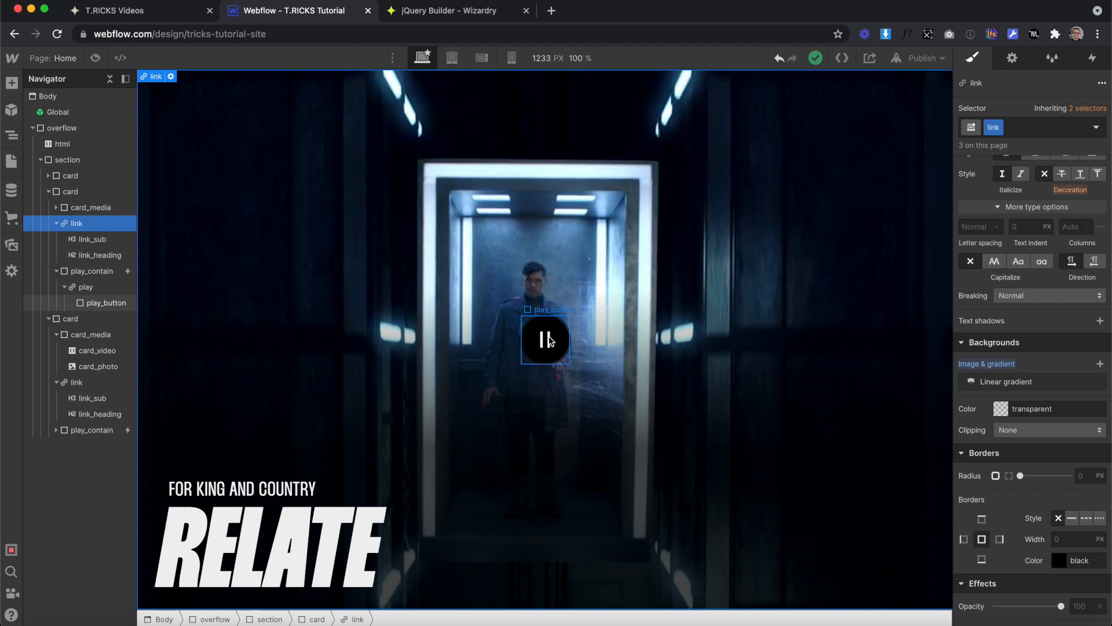
pyautogui.click(560, 347)
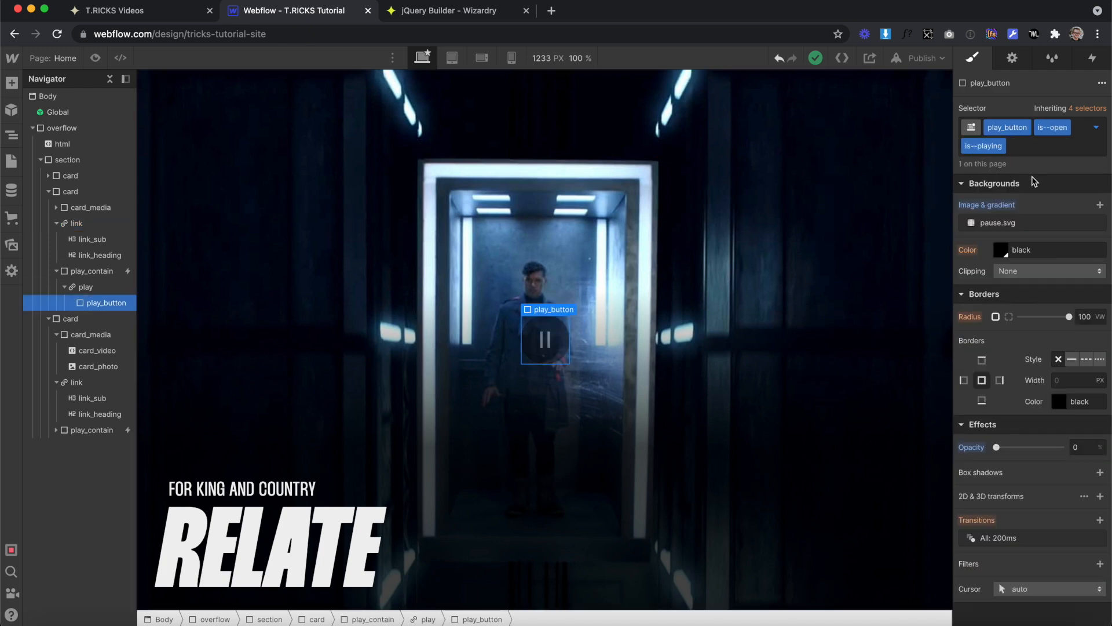
pyautogui.press('super+Return')
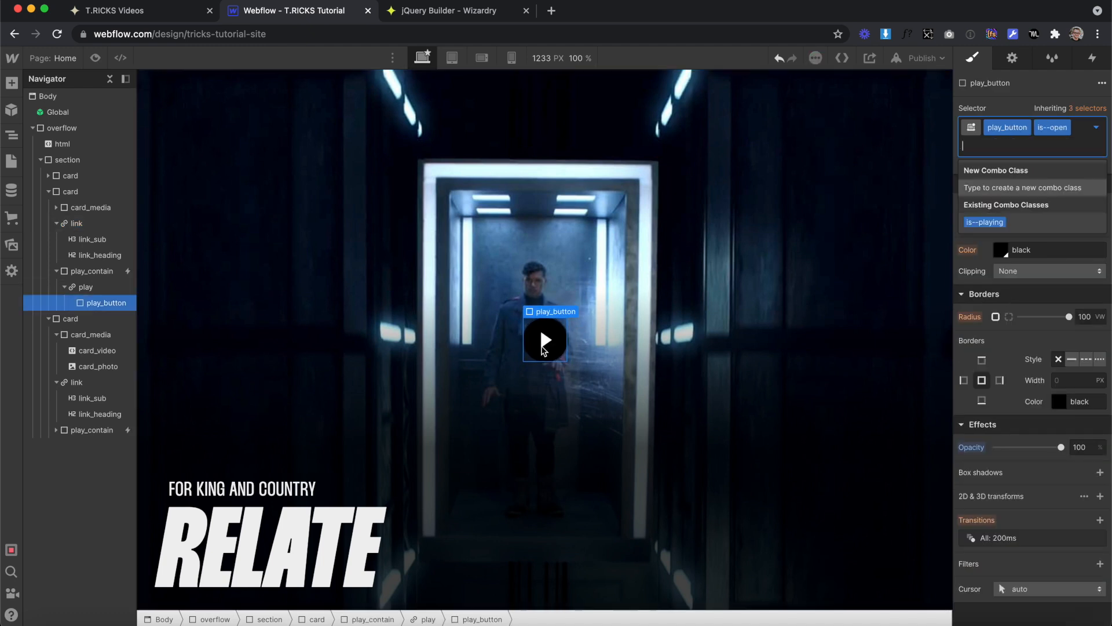
pyautogui.click(556, 344)
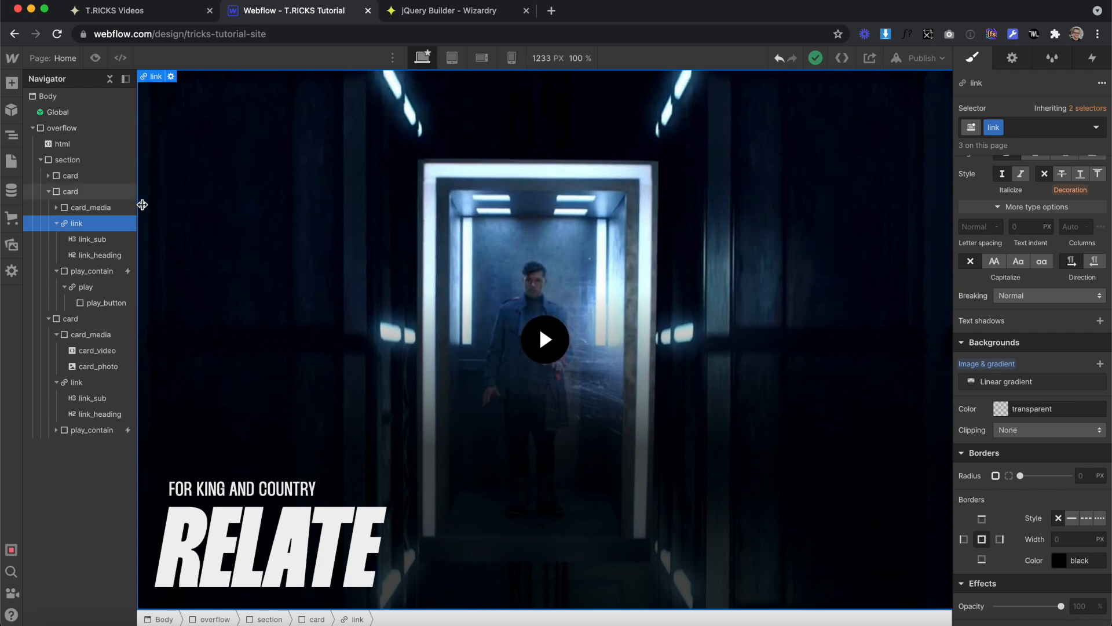
# Step: Add an All Properties transition with a duration of 800 ms to the card_media class
pyautogui.click(90, 206)
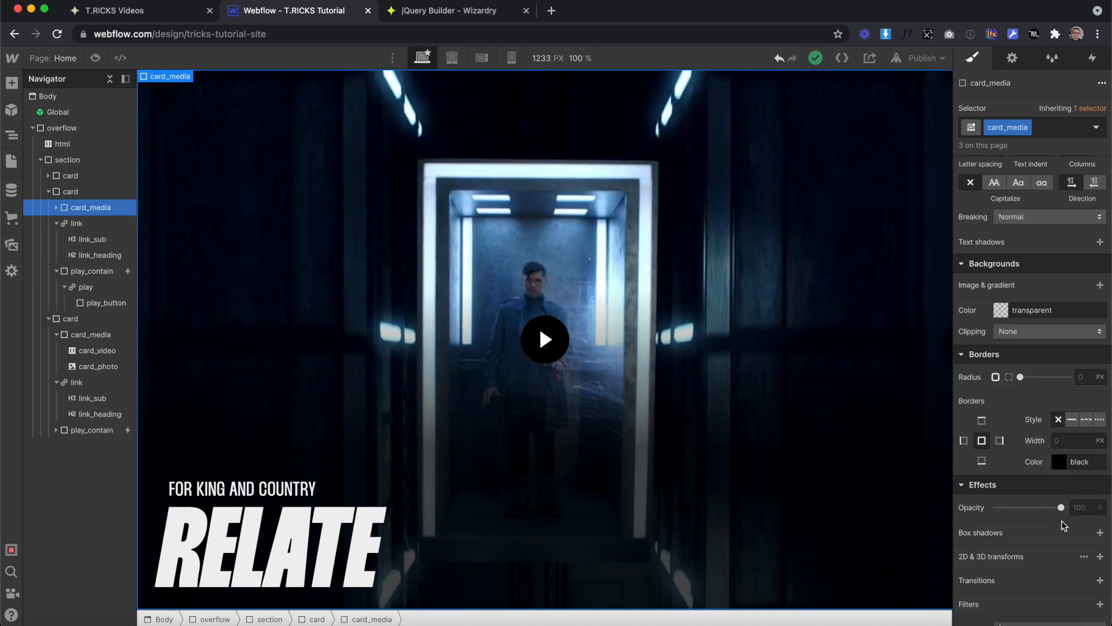
pyautogui.scroll(-2, 1065, 525)
pyautogui.click(1099, 540)
pyautogui.click(1048, 484)
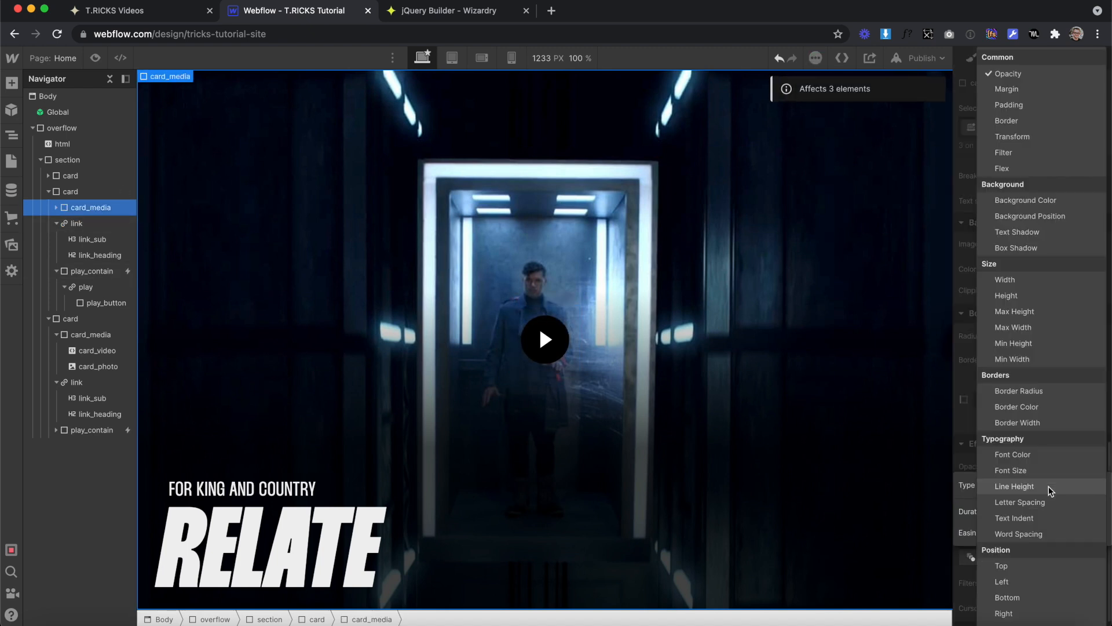
pyautogui.scroll(-5, 1043, 551)
pyautogui.click(1043, 615)
pyautogui.click(1079, 510)
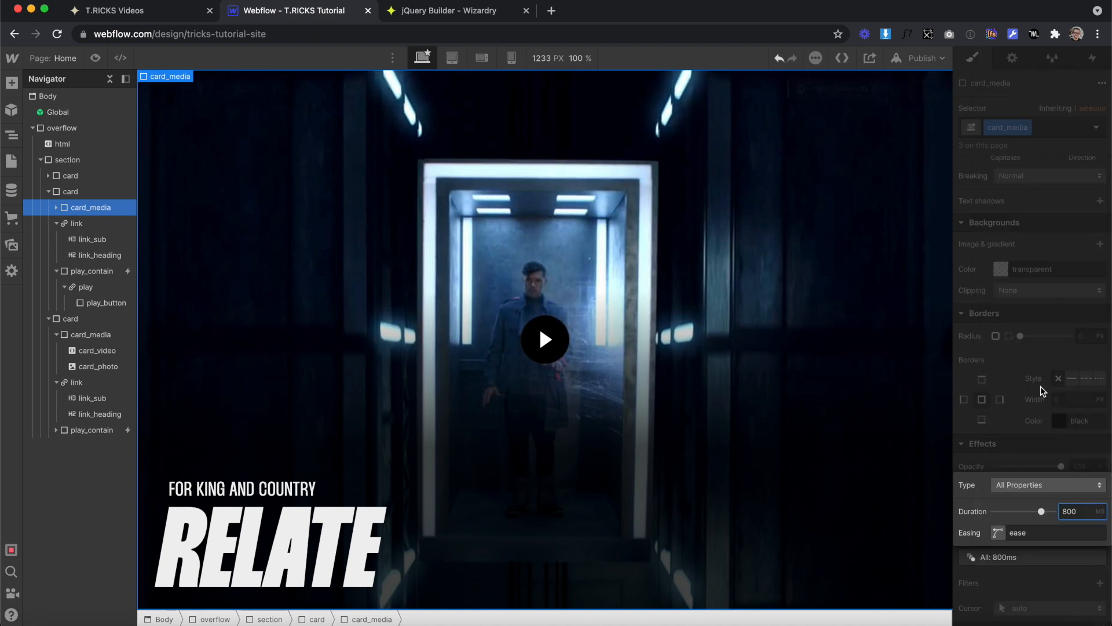
pyautogui.click(1040, 385)
# Step: Create the combo class is--playing on card_media and set its width to 90%
pyautogui.scroll(10, 1048, 124)
pyautogui.click(1049, 127)
pyautogui.write('is-')
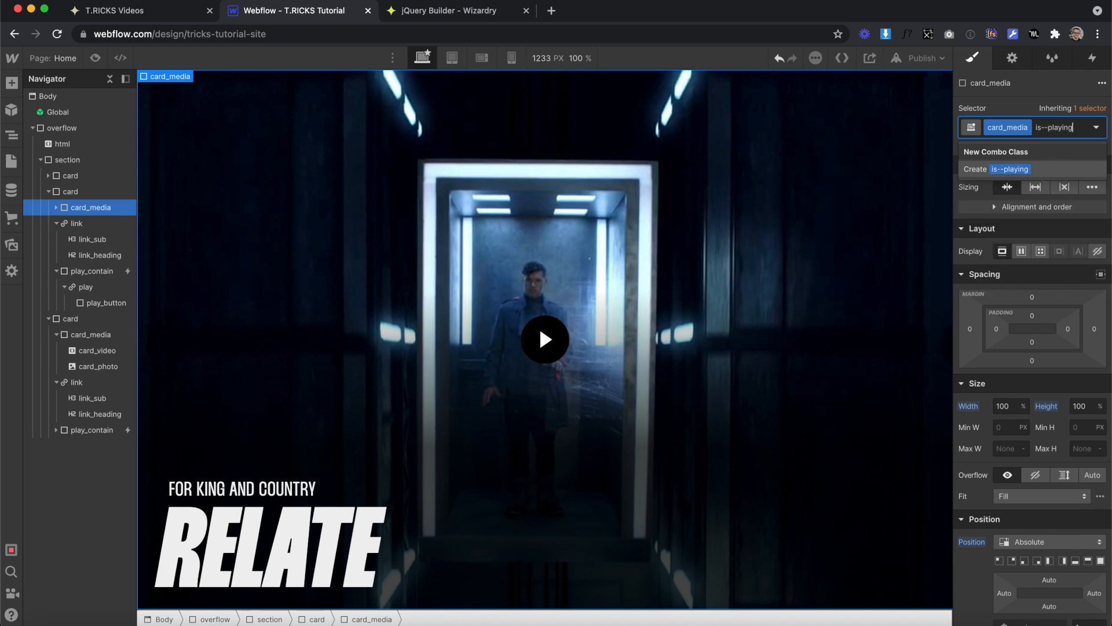
pyautogui.write('-playing')
pyautogui.press('Return')
pyautogui.click(1009, 405)
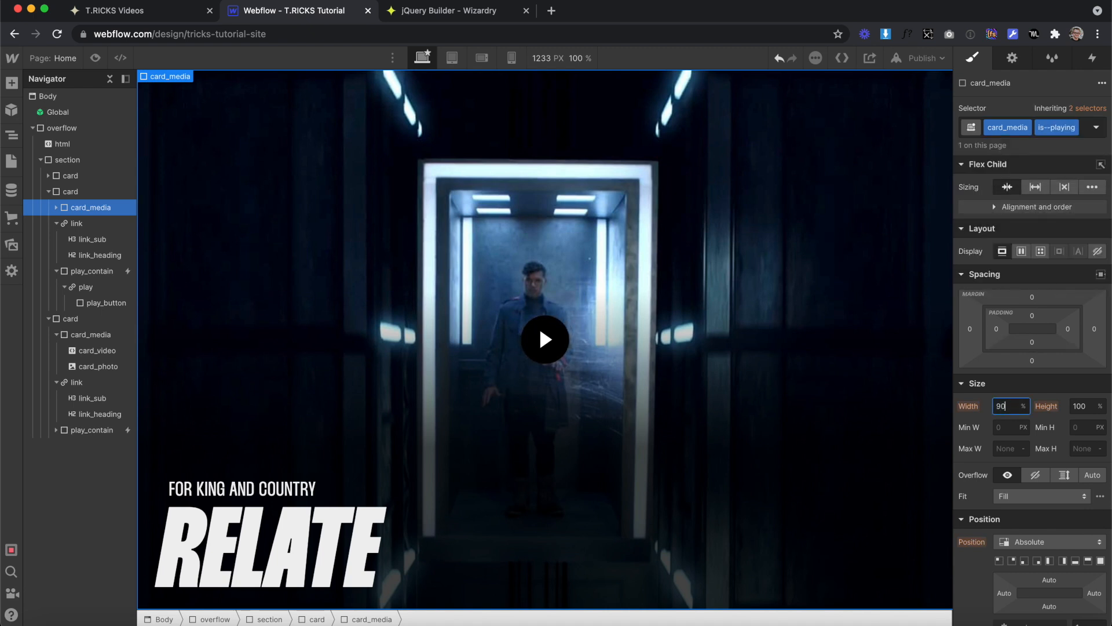
pyautogui.write('90')
pyautogui.press('Return')
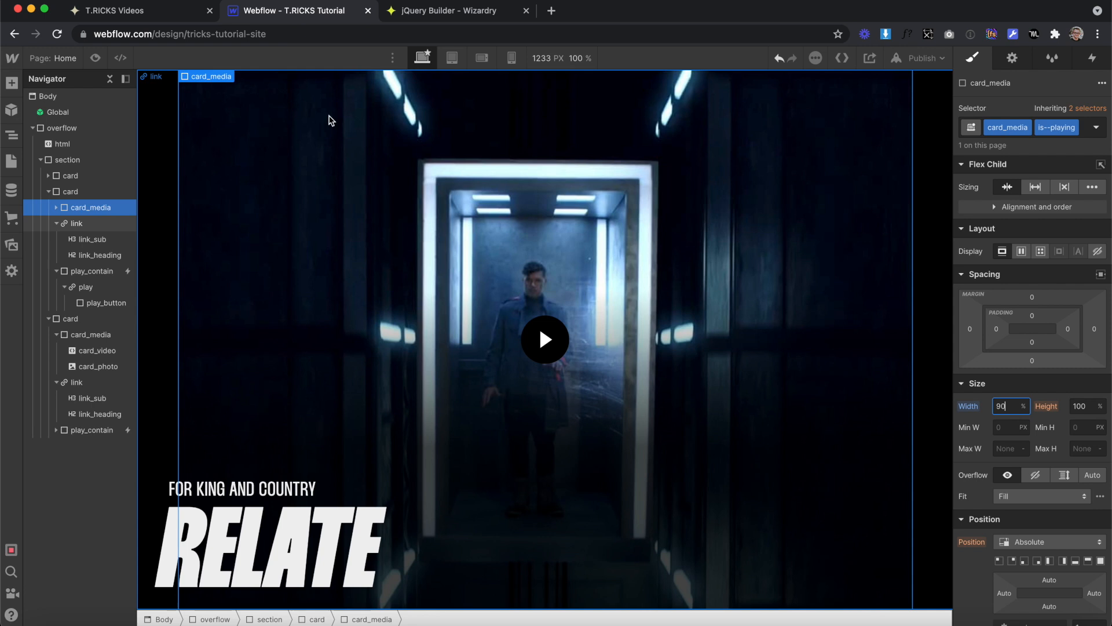
# Step: Take is--playing off card_media, then reset the base class's height to Auto and set its minimum height to 100%
pyautogui.click(1082, 130)
pyautogui.press('BackSpace')
pyautogui.click(1031, 107)
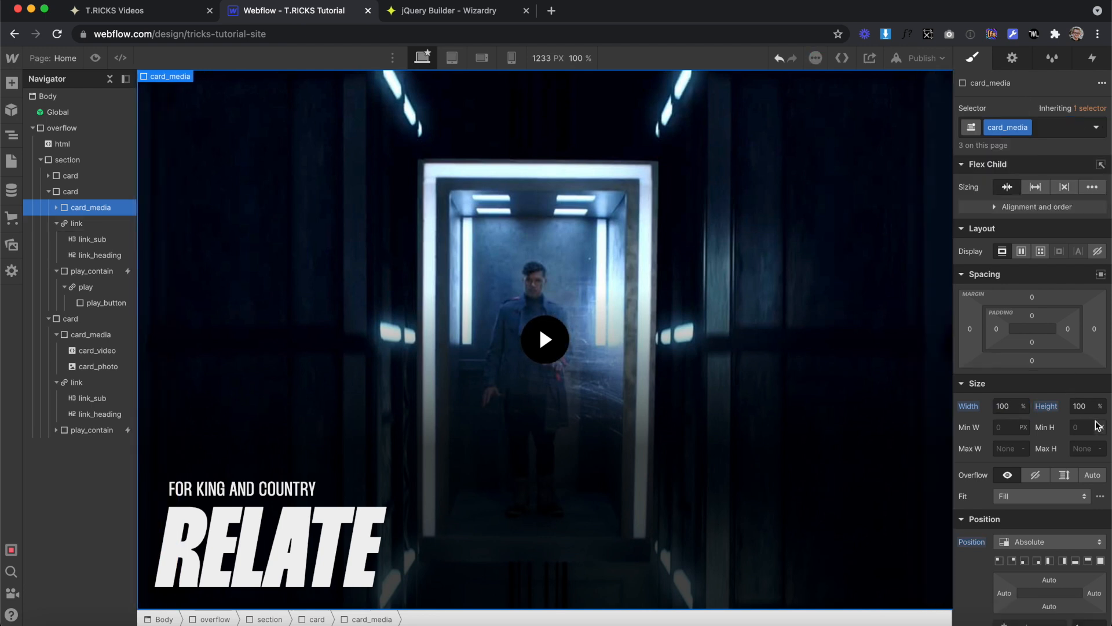
pyautogui.click(1050, 407)
pyautogui.click(1049, 426)
pyautogui.click(1083, 427)
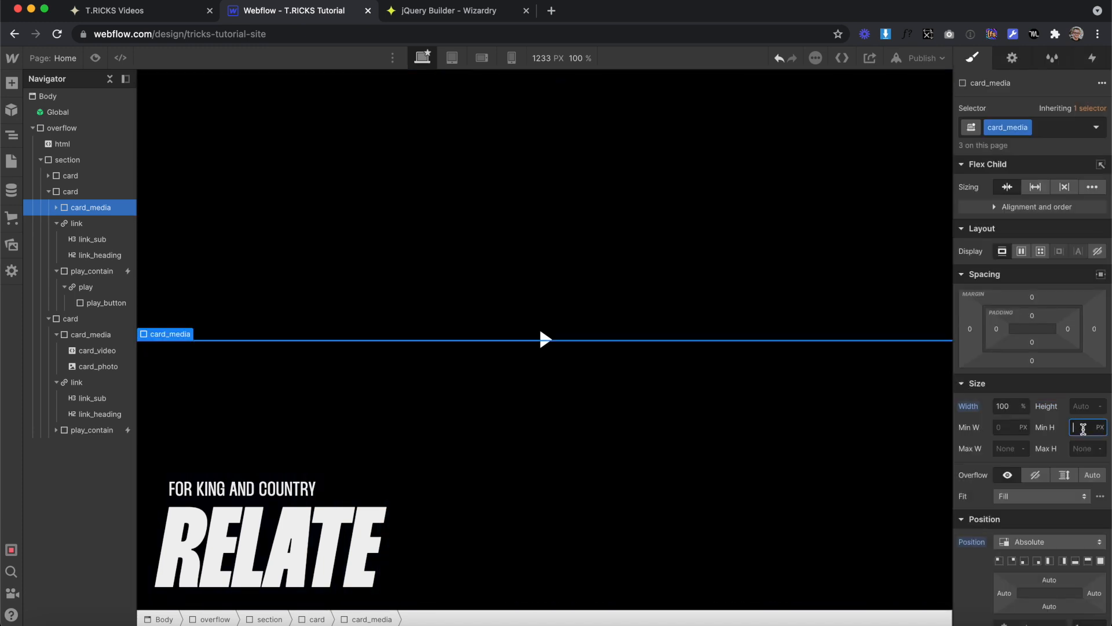
pyautogui.write('100%')
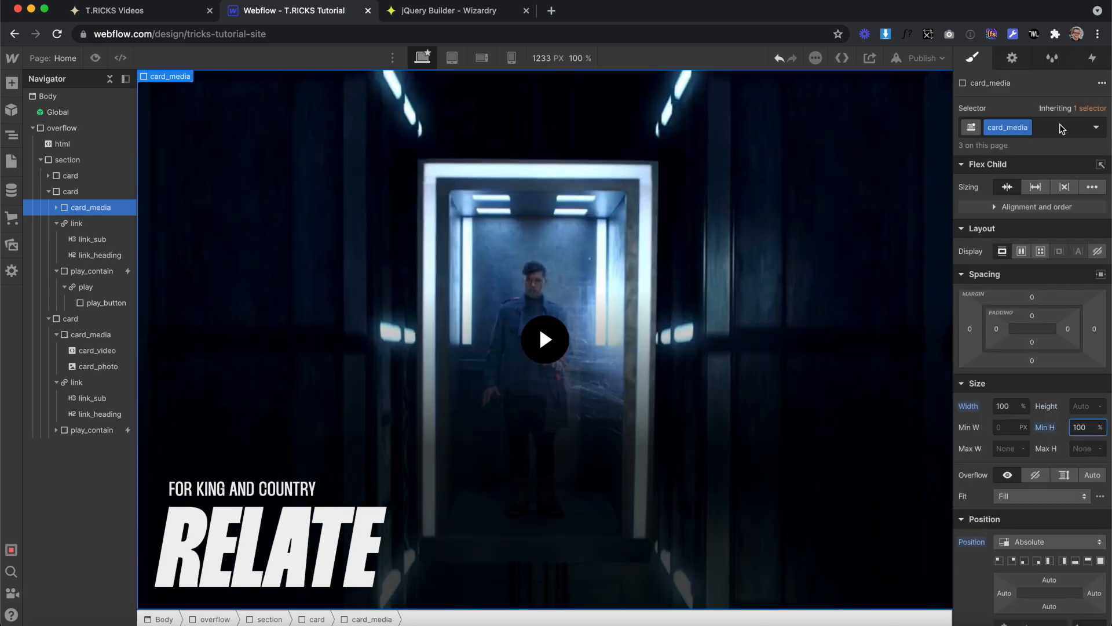
# Step: Set the top padding of the card_media class to 38%
pyautogui.click(1031, 316)
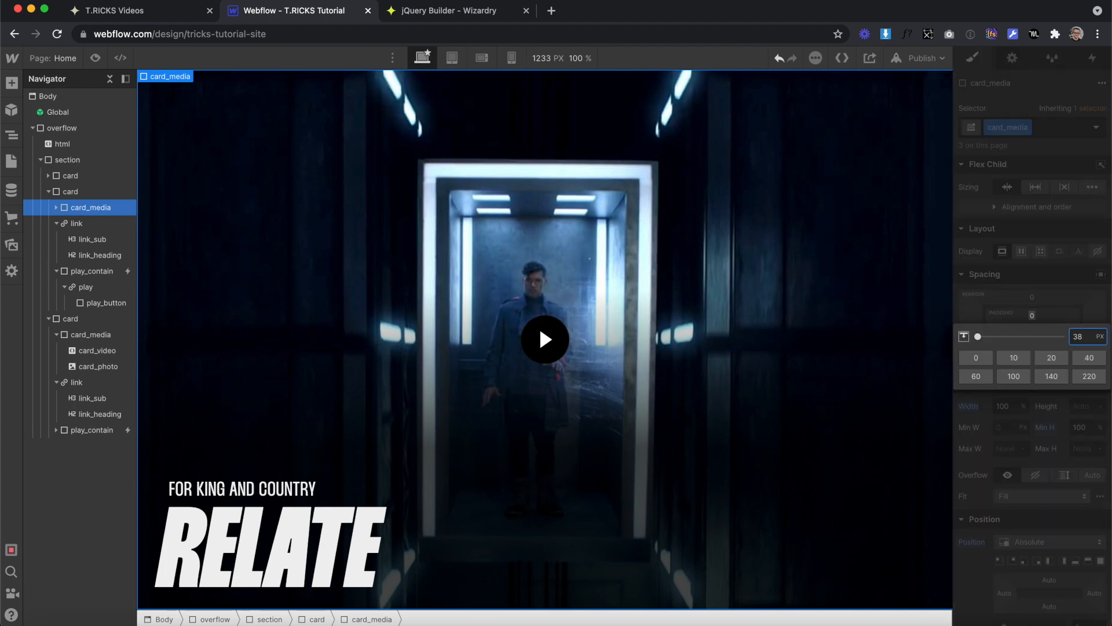
pyautogui.write('38%')
pyautogui.press('Return')
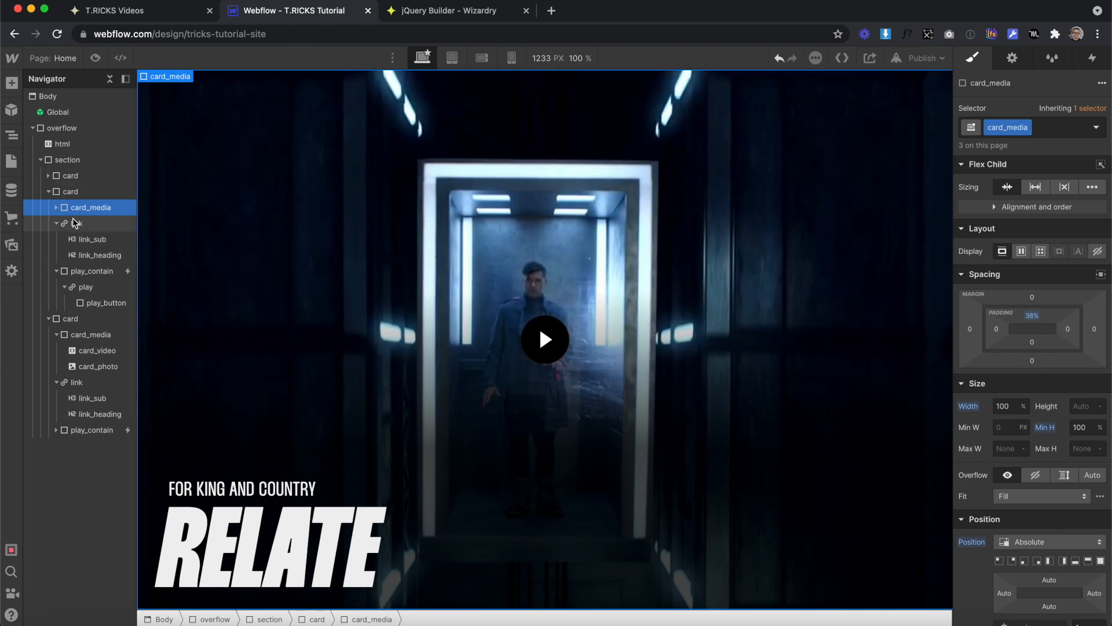
# Step: Reapply the is--playing class to card_media and set its minimum height to 0%
pyautogui.click(56, 207)
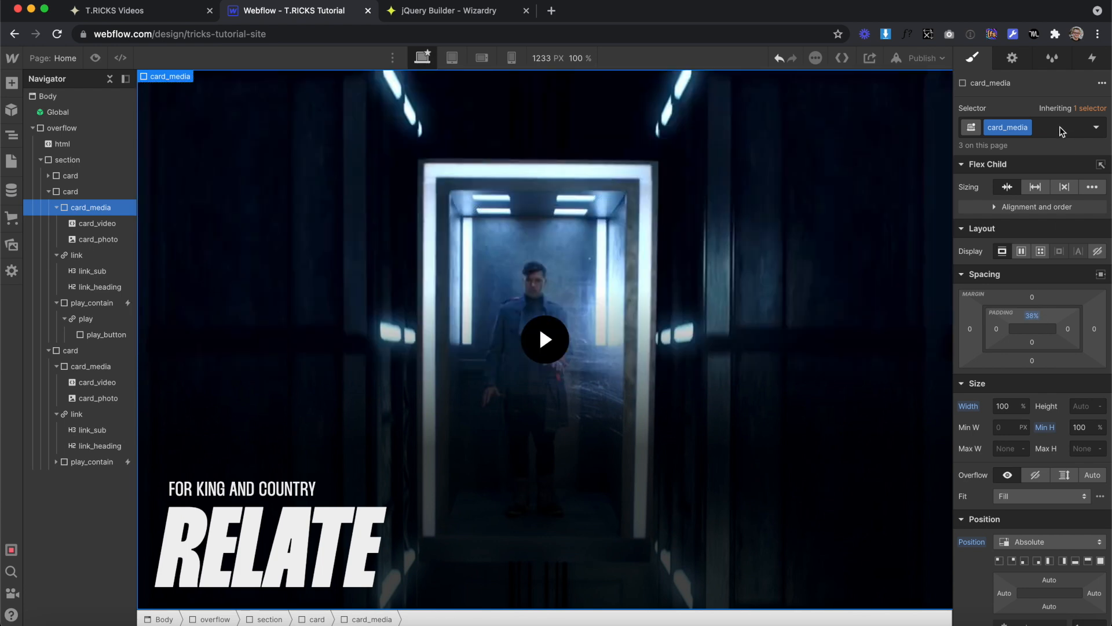
pyautogui.click(1064, 127)
pyautogui.click(997, 204)
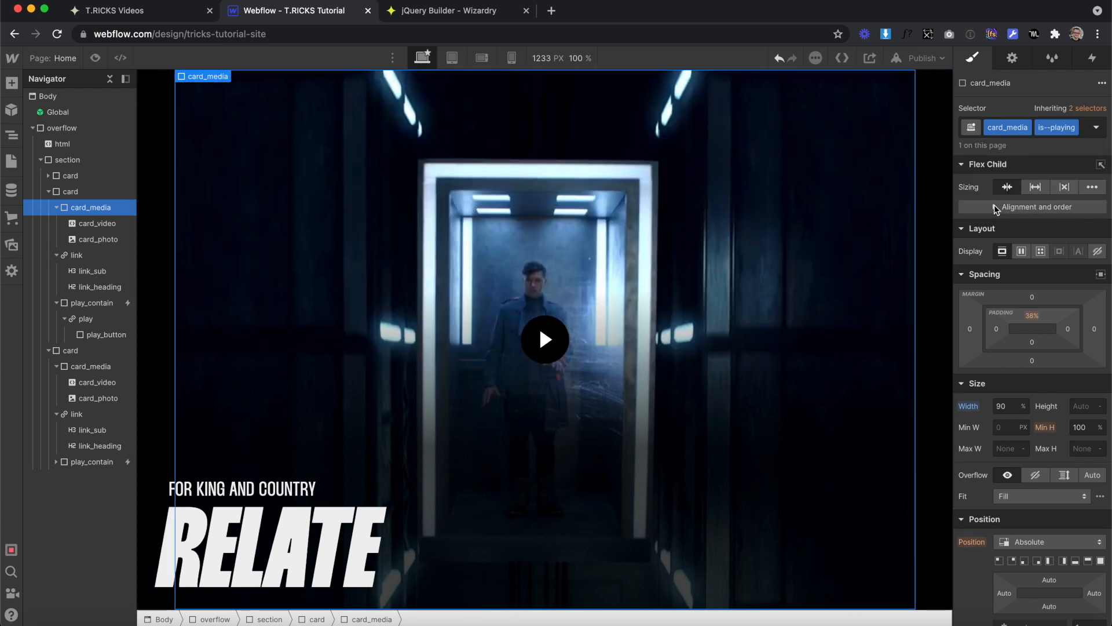
pyautogui.click(1081, 427)
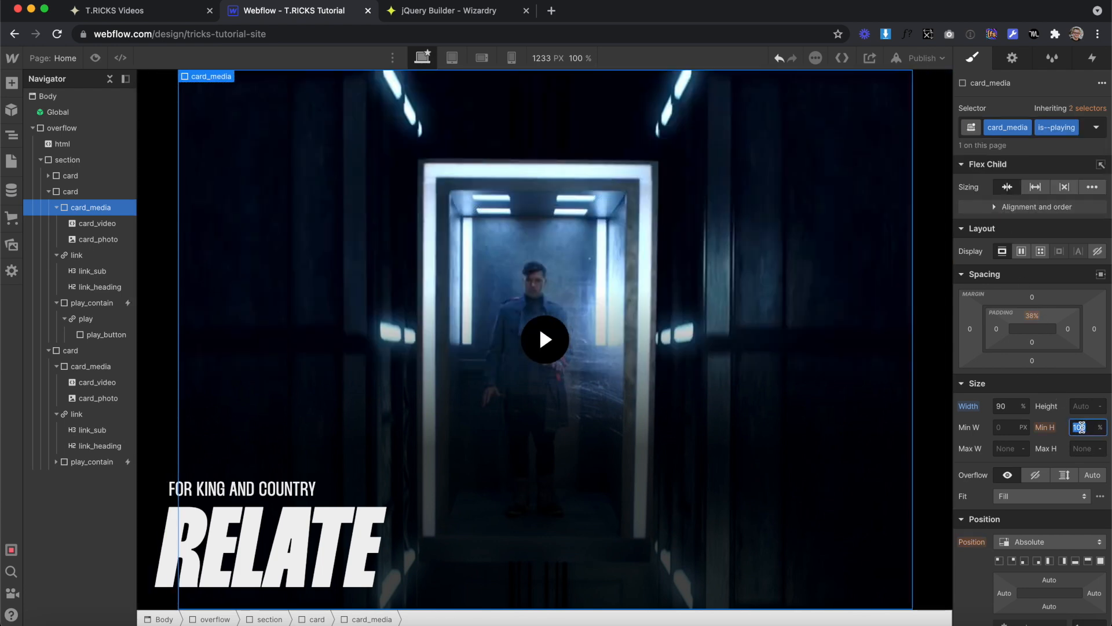
pyautogui.write('0')
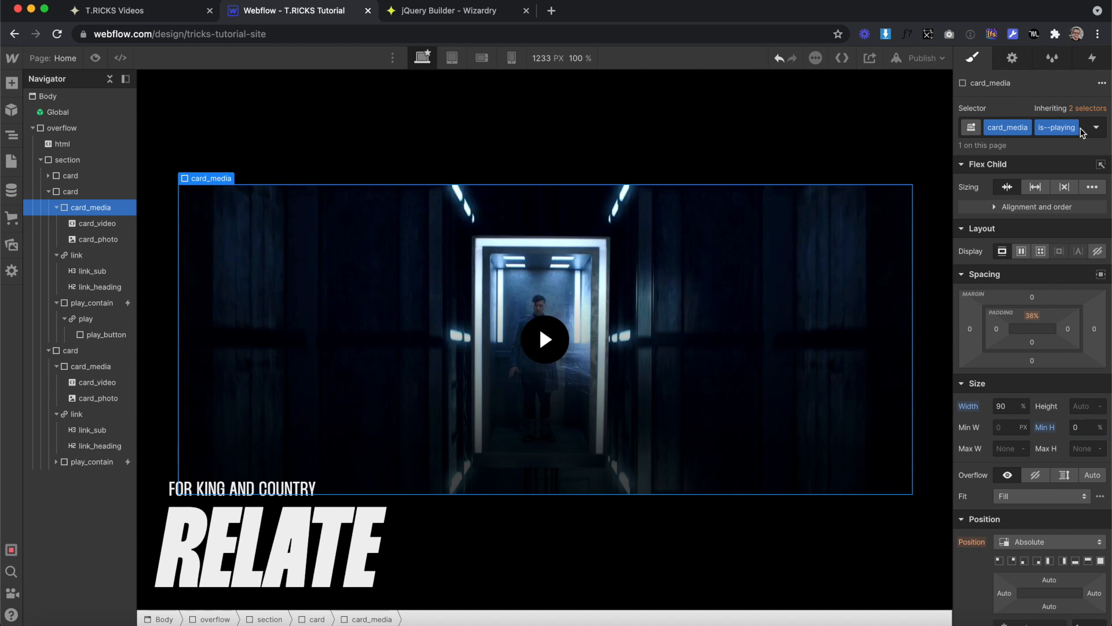
# Step: Remove and reapply is--playing on card_media to check the size transition
pyautogui.click(1082, 129)
pyautogui.press('BackSpace')
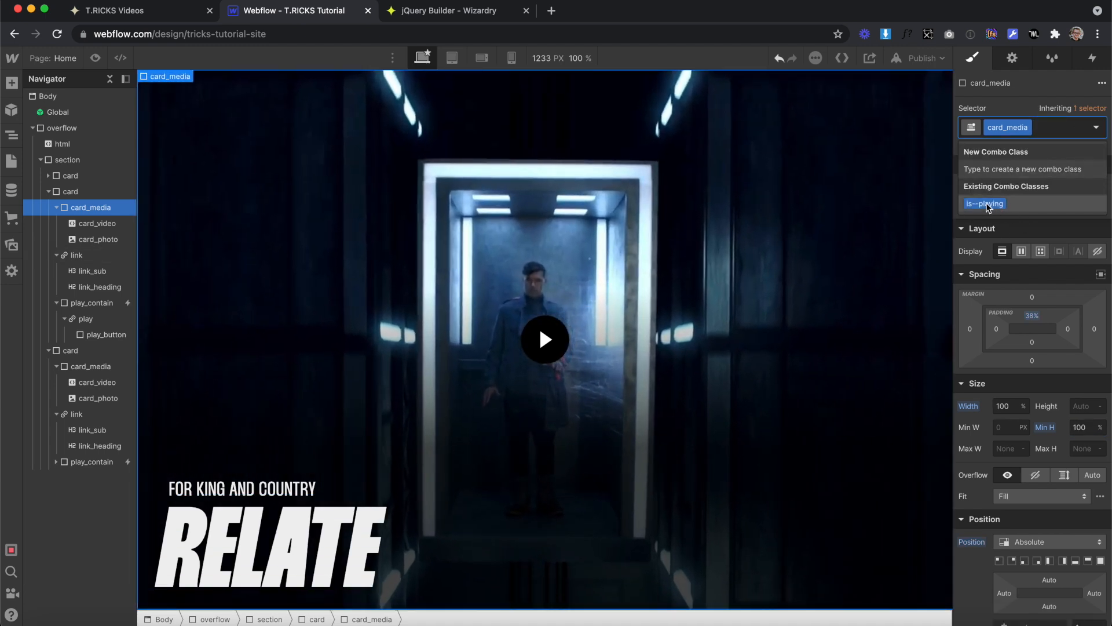
pyautogui.click(1002, 204)
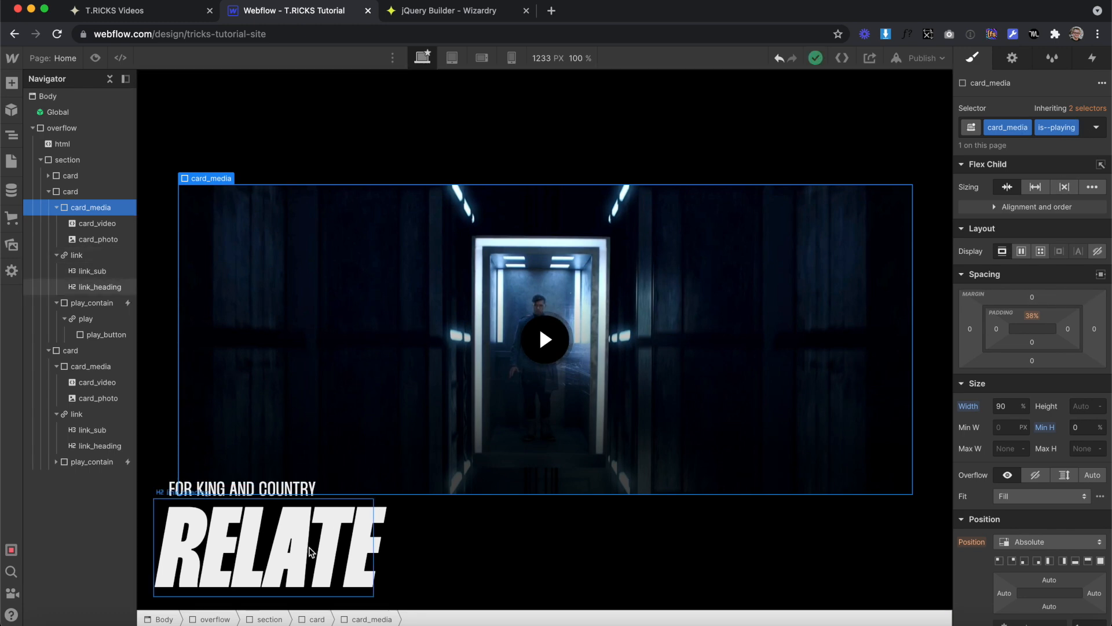
# Step: Create the combo class is--playing on the open card's link and set its opacity to 0%
pyautogui.click(75, 256)
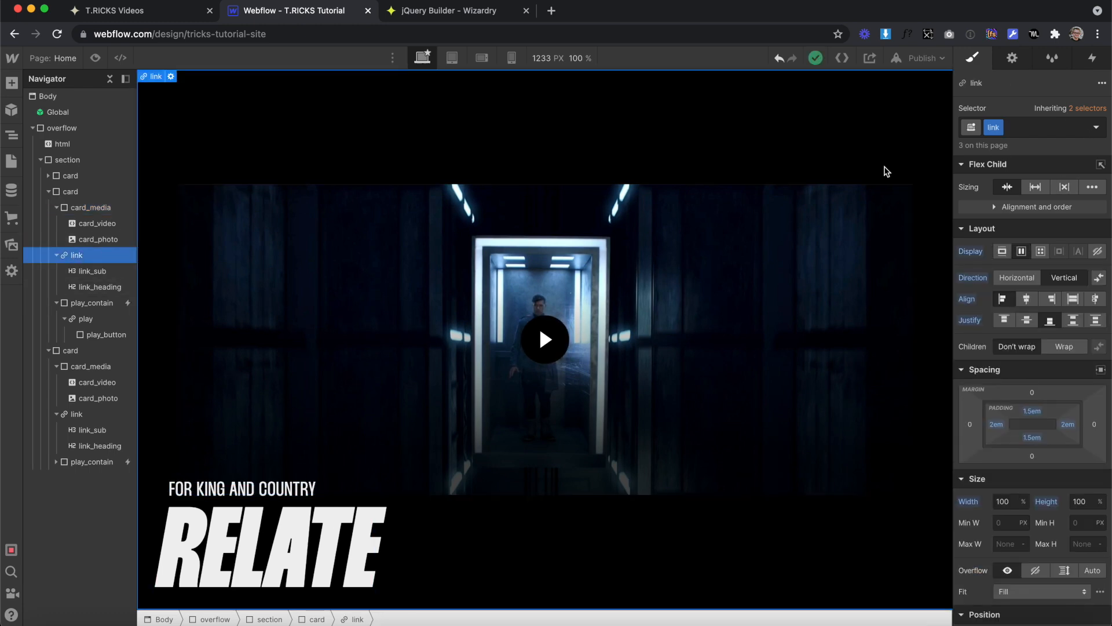
pyautogui.click(1040, 127)
pyautogui.write('is--playing')
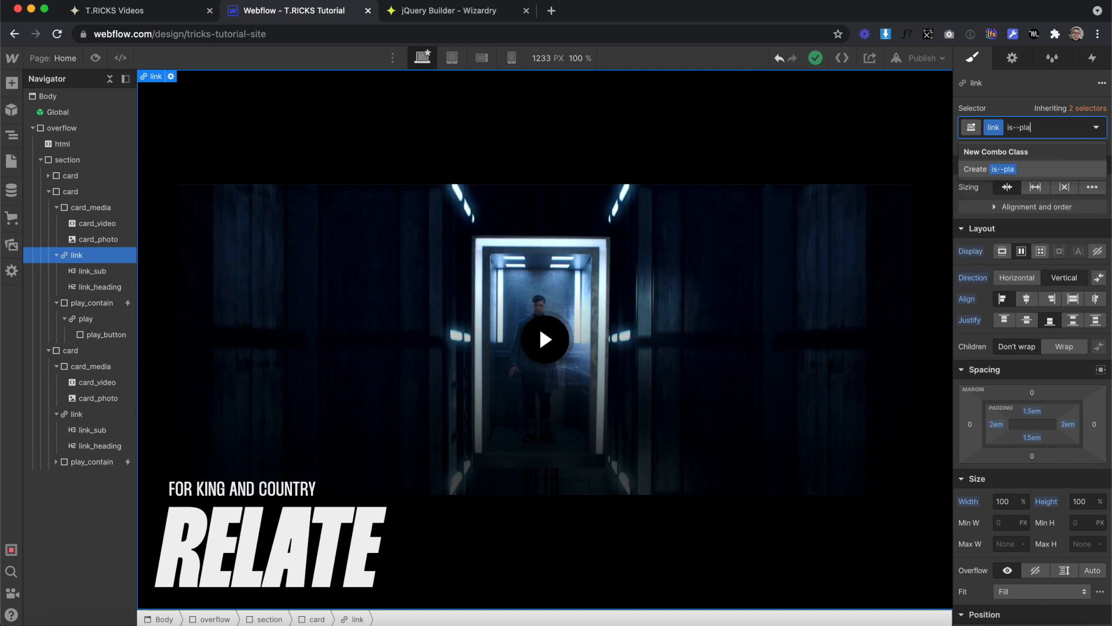
pyautogui.press('Return')
pyautogui.scroll(-10, 1039, 371)
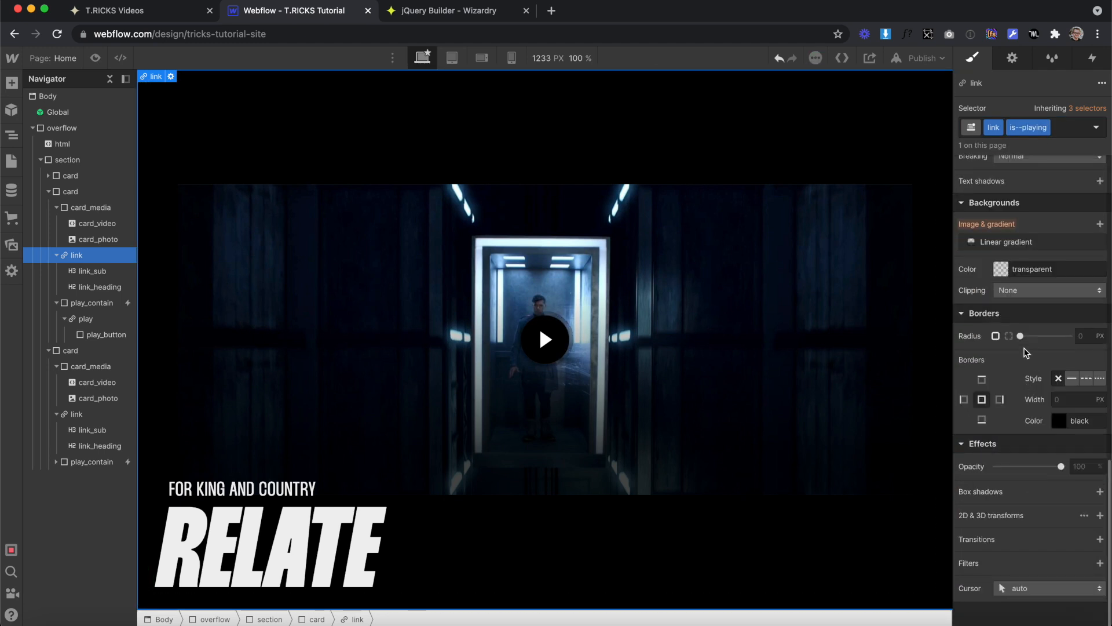
# Step: Remove is--playing from the link and add a 200 ms Opacity transition to the base link class
pyautogui.click(1064, 128)
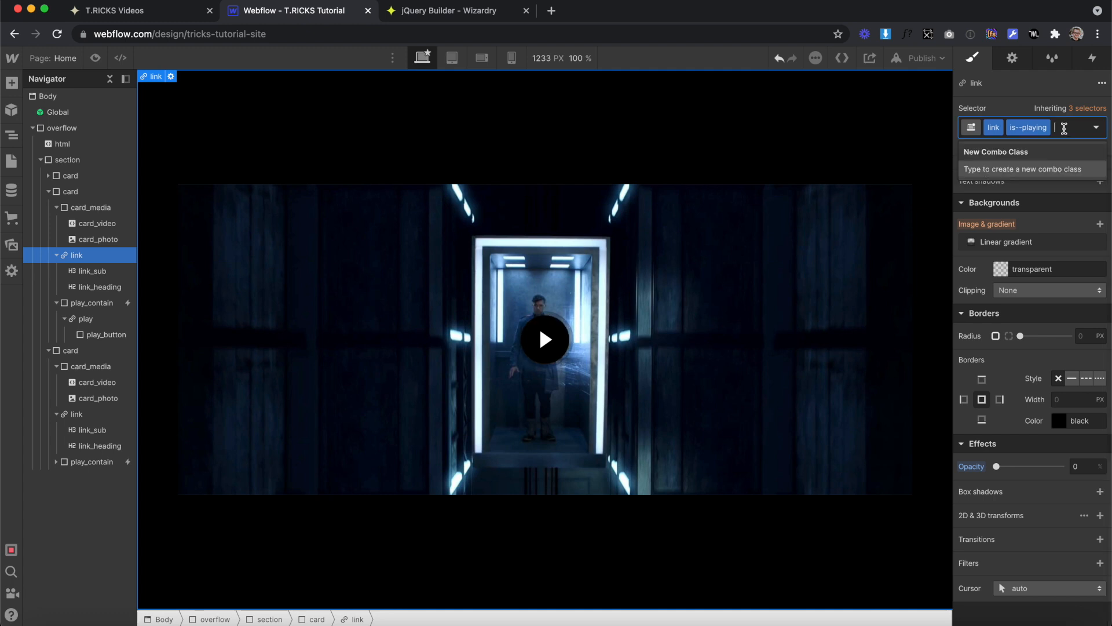
pyautogui.press('BackSpace')
pyautogui.click(1100, 538)
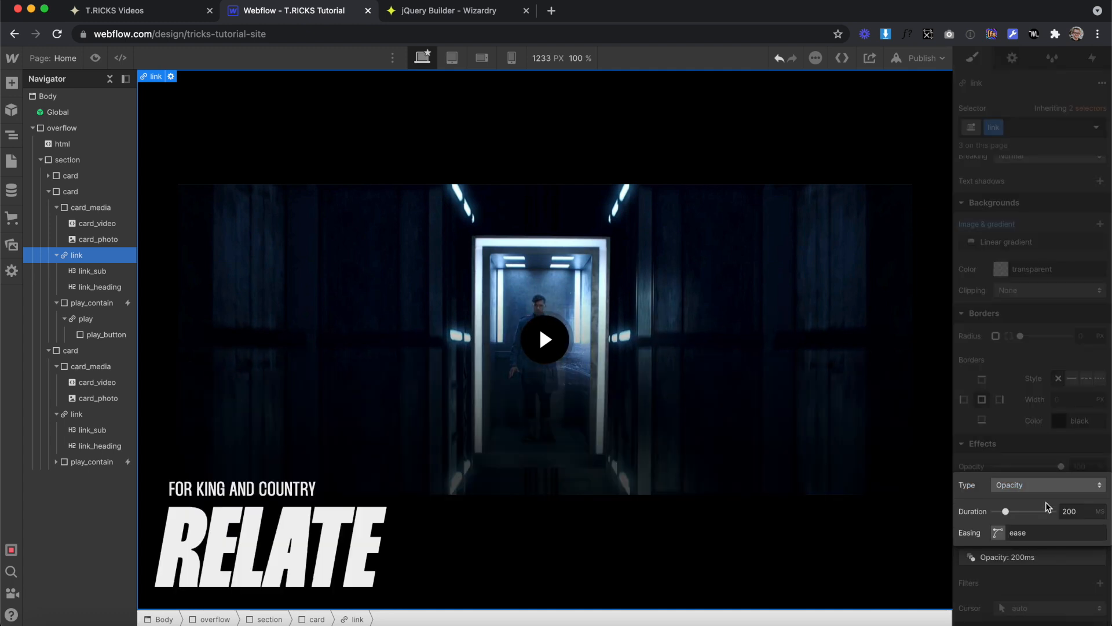
pyautogui.click(1039, 421)
# Step: Reapply is--playing to the link, toggling it off and on again to check the text fade
pyautogui.click(1045, 128)
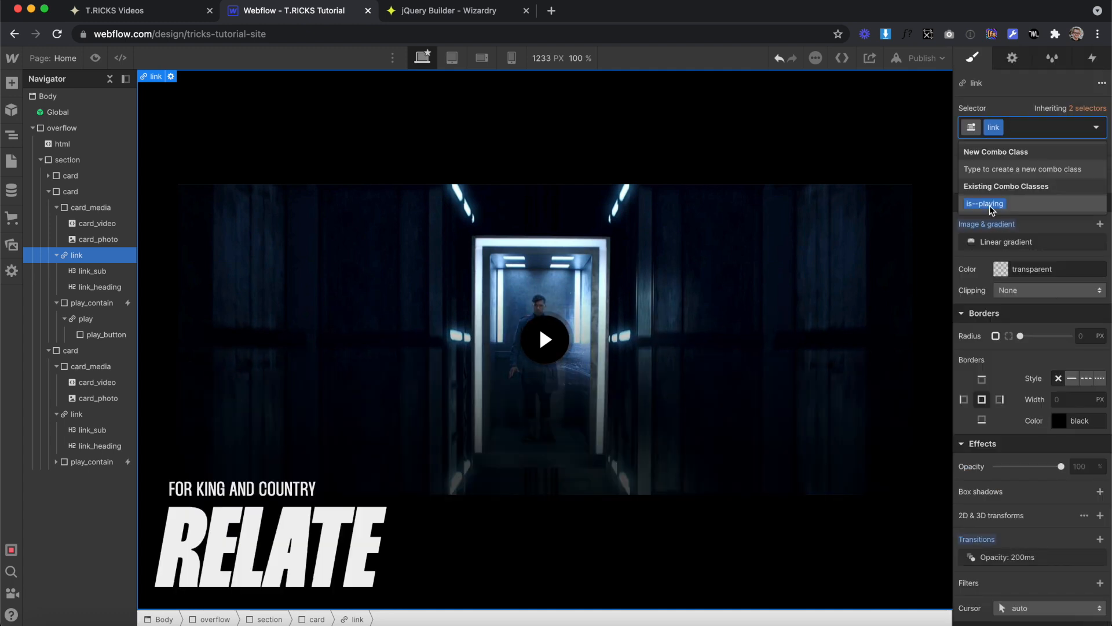
pyautogui.click(989, 204)
pyautogui.click(1062, 131)
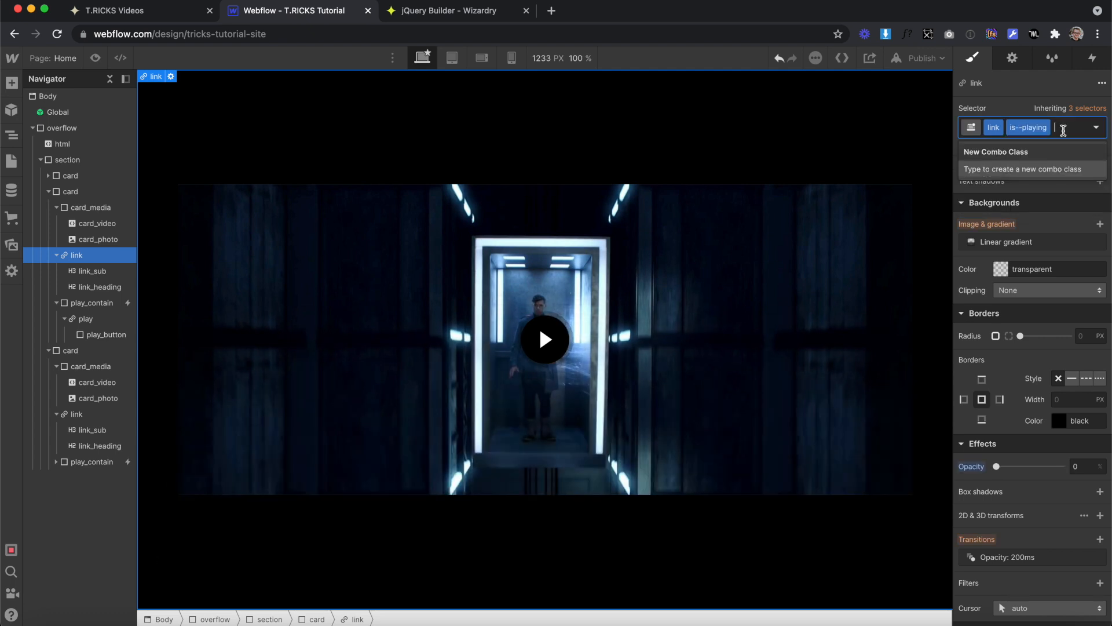
pyautogui.press('BackSpace')
pyautogui.click(1005, 204)
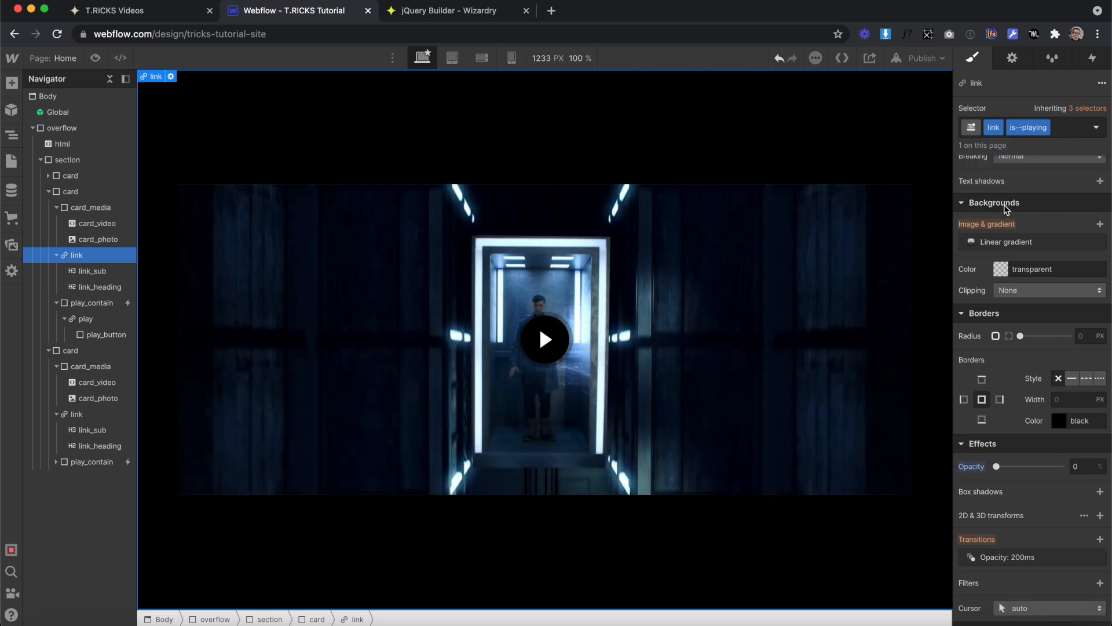
# Step: Compare the classes on the open card's card_media and card_photo elements
pyautogui.press('Up')
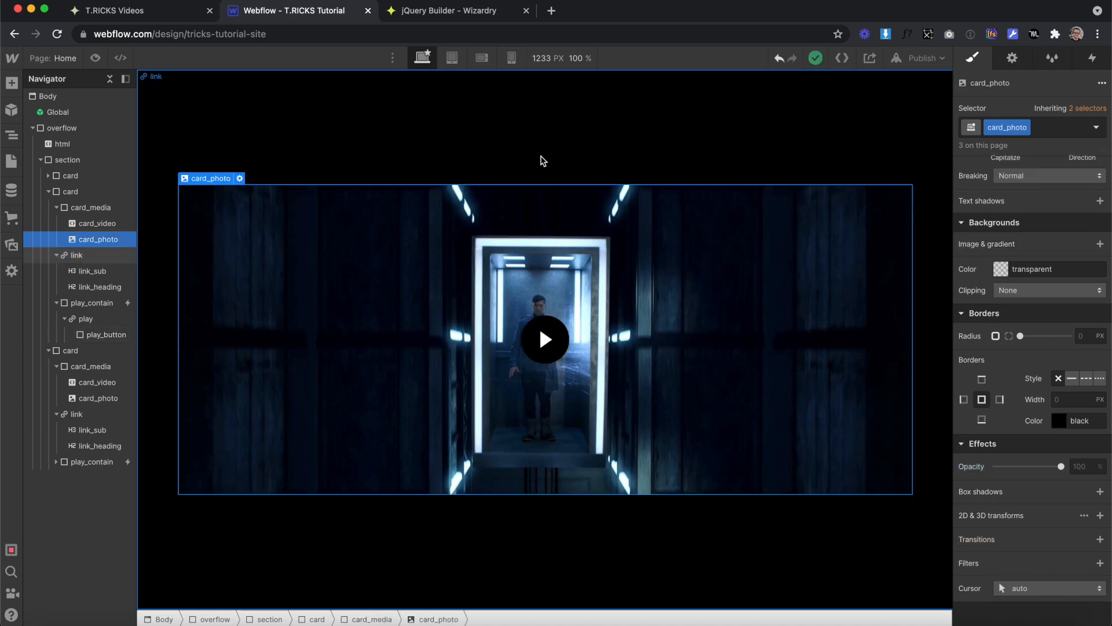
pyautogui.click(114, 227)
pyautogui.click(116, 239)
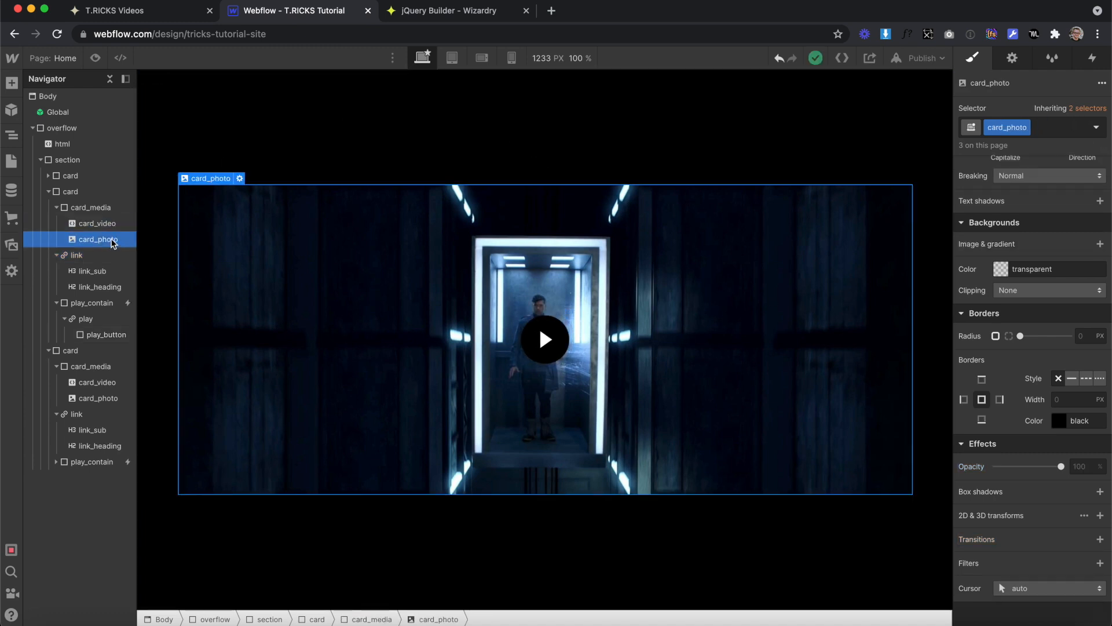
pyautogui.click(107, 207)
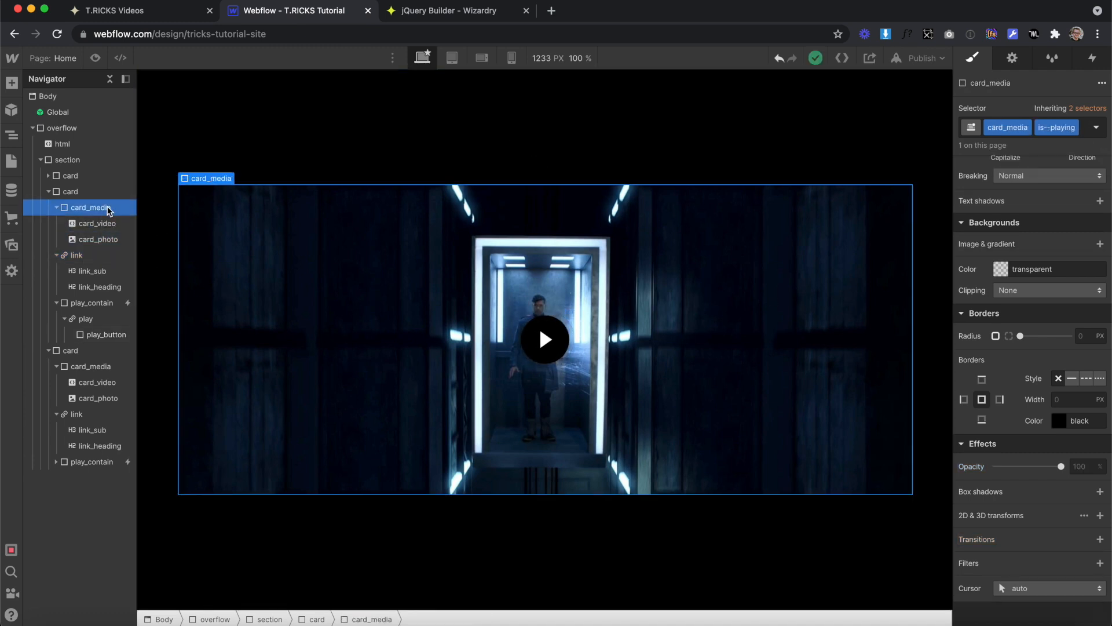
pyautogui.click(98, 238)
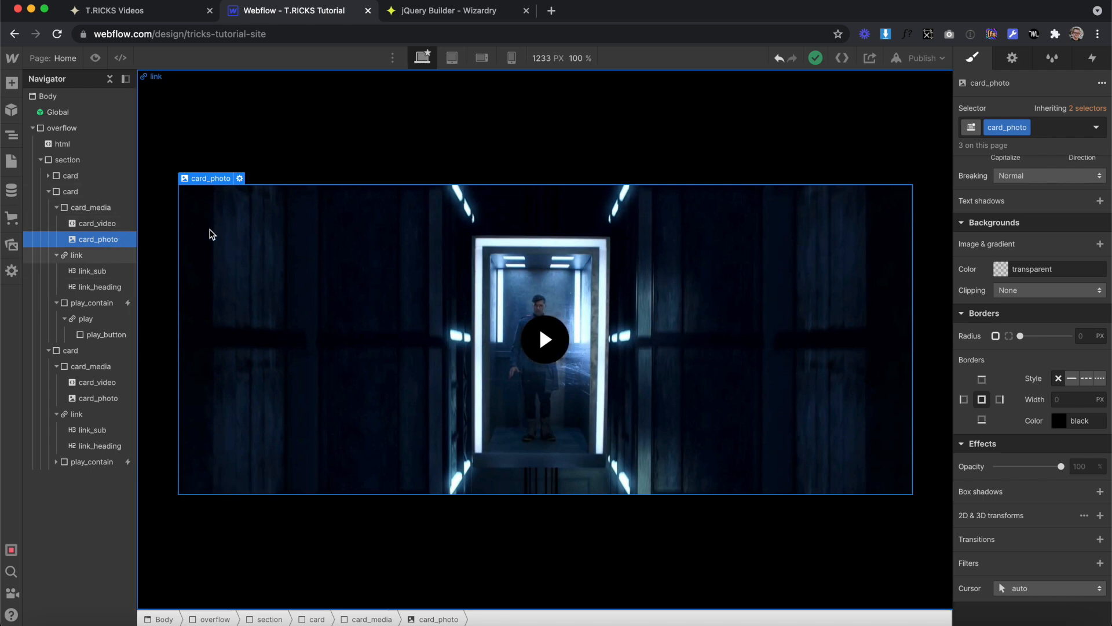
pyautogui.click(90, 209)
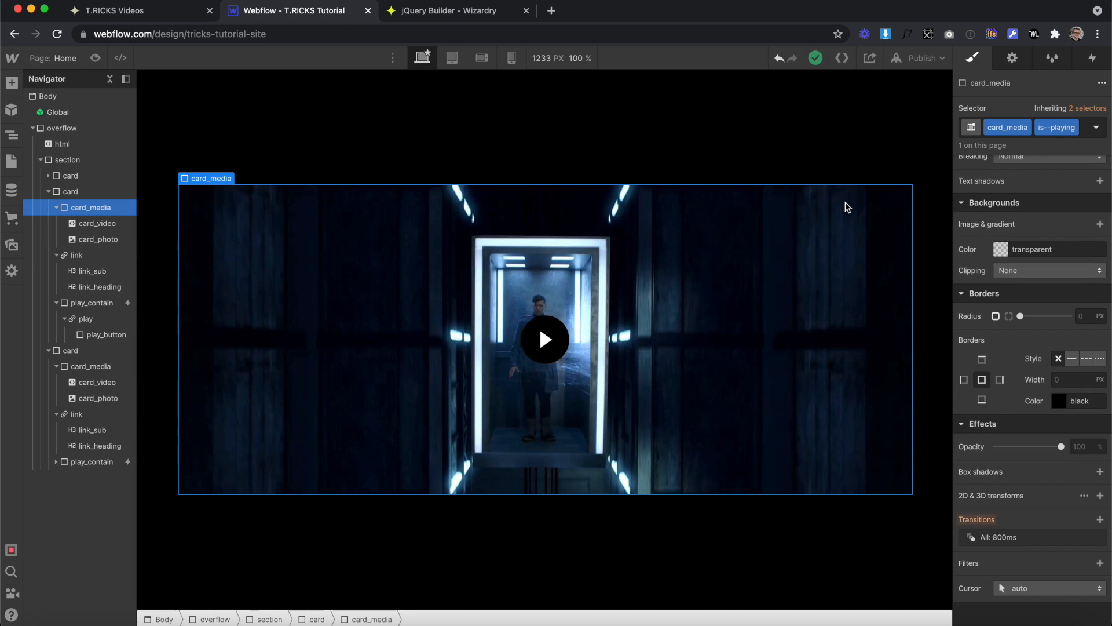
pyautogui.doubleClick(1054, 129)
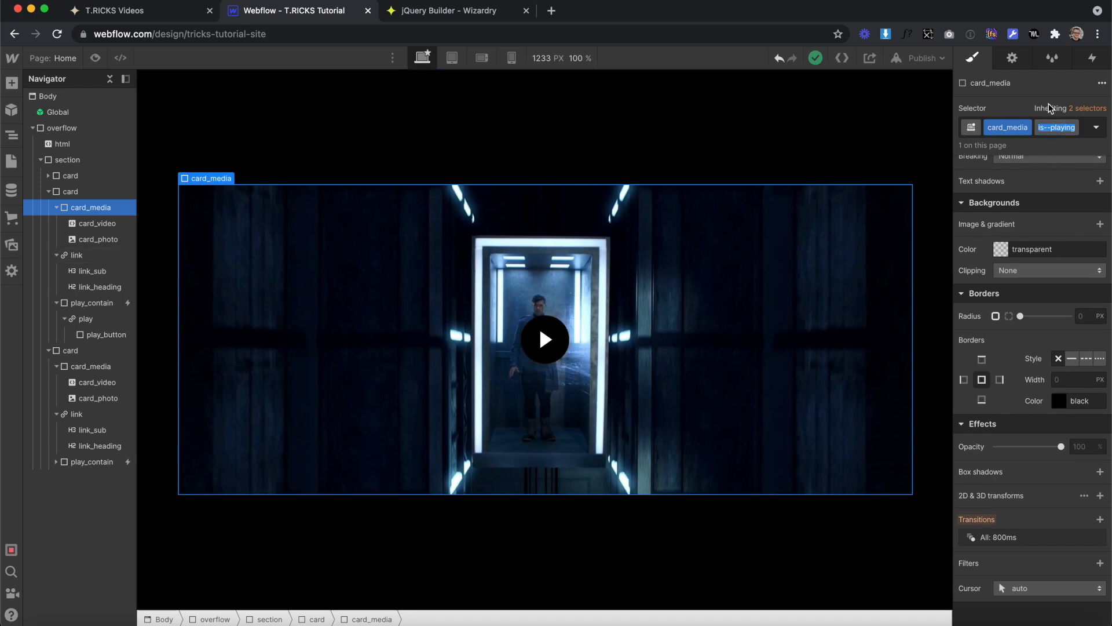
pyautogui.click(98, 239)
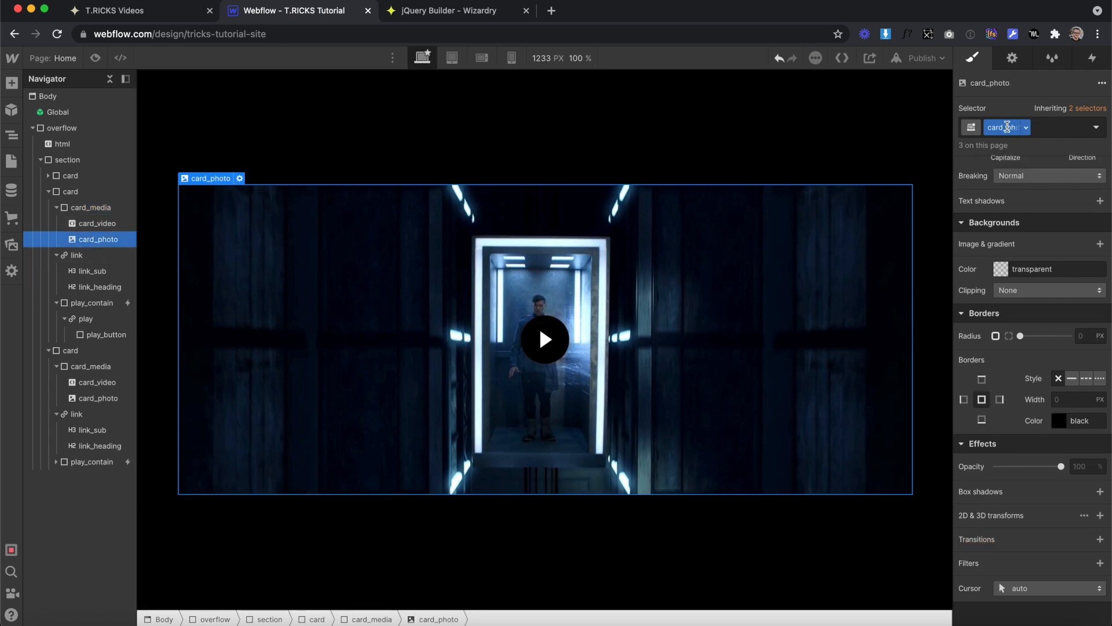
# Step: Add the rule .is--playing .card_photo { opacity: 0.0; } inside the html embed's style tags and save it
pyautogui.click(56, 144)
pyautogui.click(173, 77)
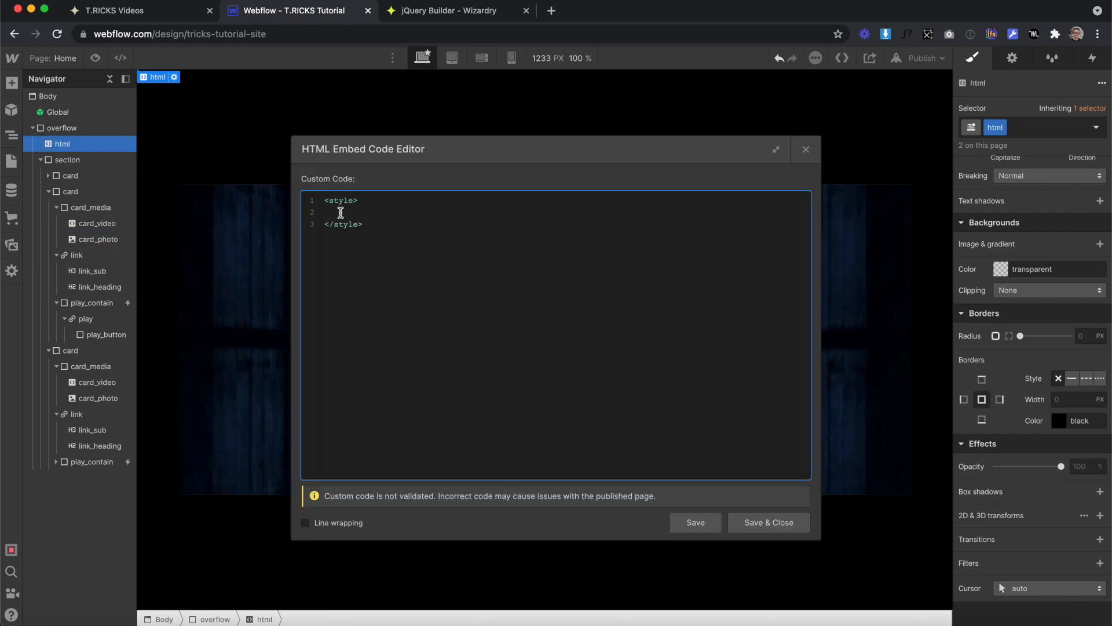
pyautogui.write('.is--playing .card_photo {')
pyautogui.press('Return')
pyautogui.press('Return')
pyautogui.write('}')
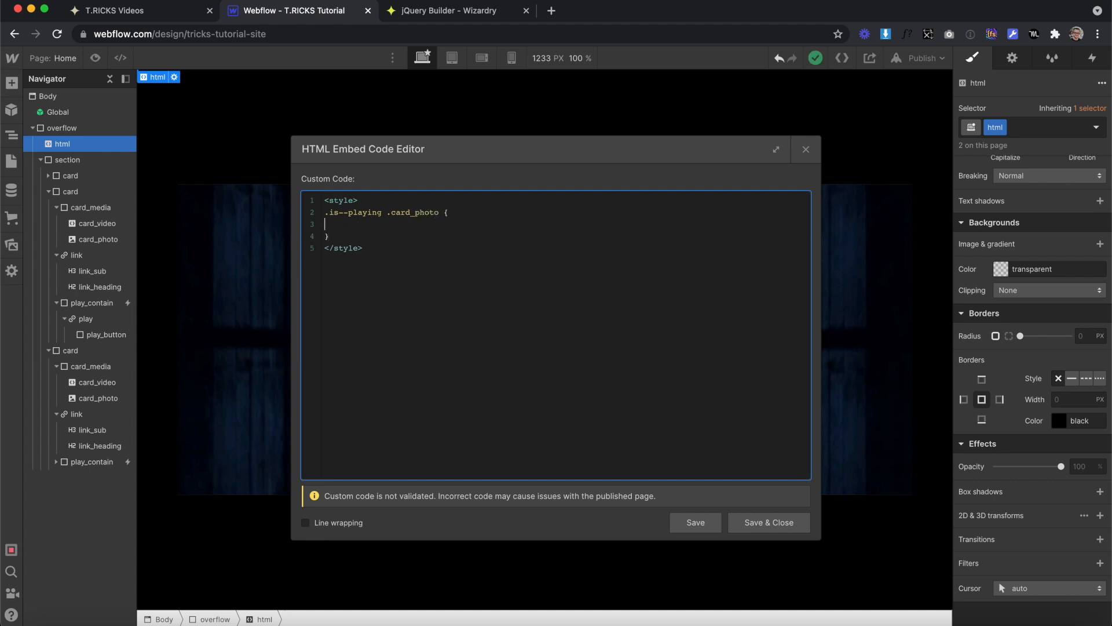
pyautogui.write('opacity: 0.0;')
pyautogui.moveTo(381, 212); pyautogui.dragTo(309, 213)
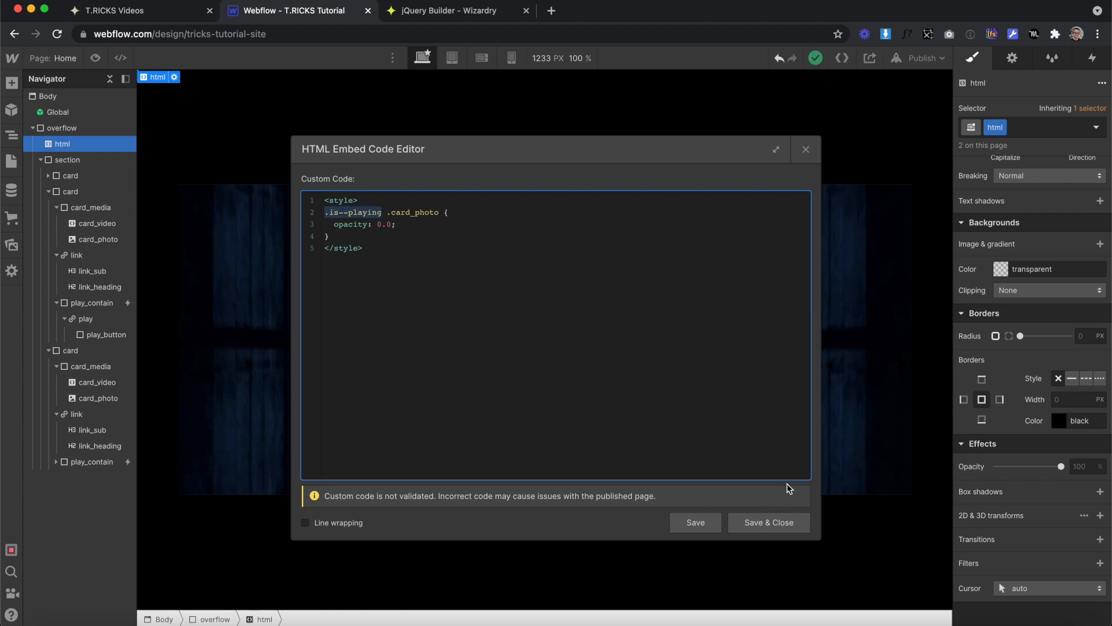
pyautogui.click(763, 521)
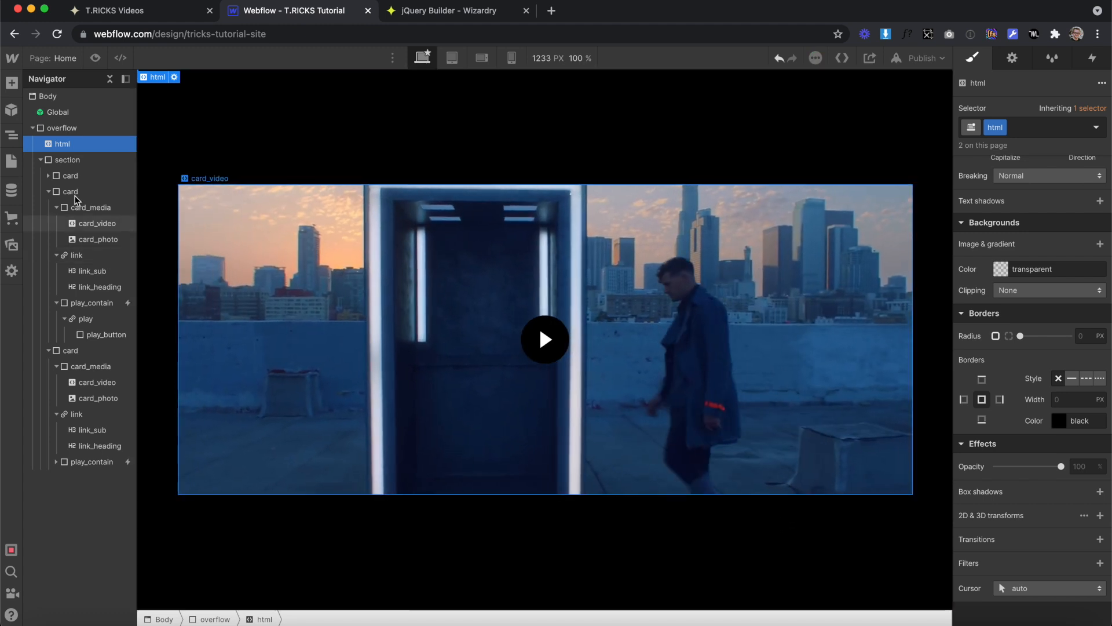
# Step: Add a 200 ms Opacity transition to the card_photo class
pyautogui.click(95, 238)
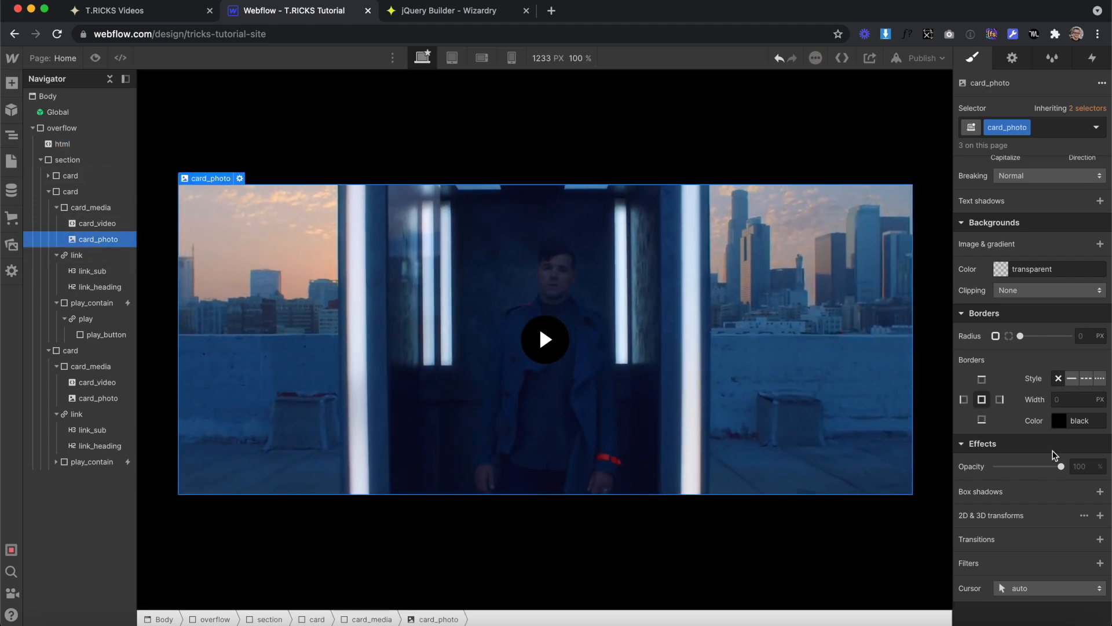
pyautogui.click(1100, 539)
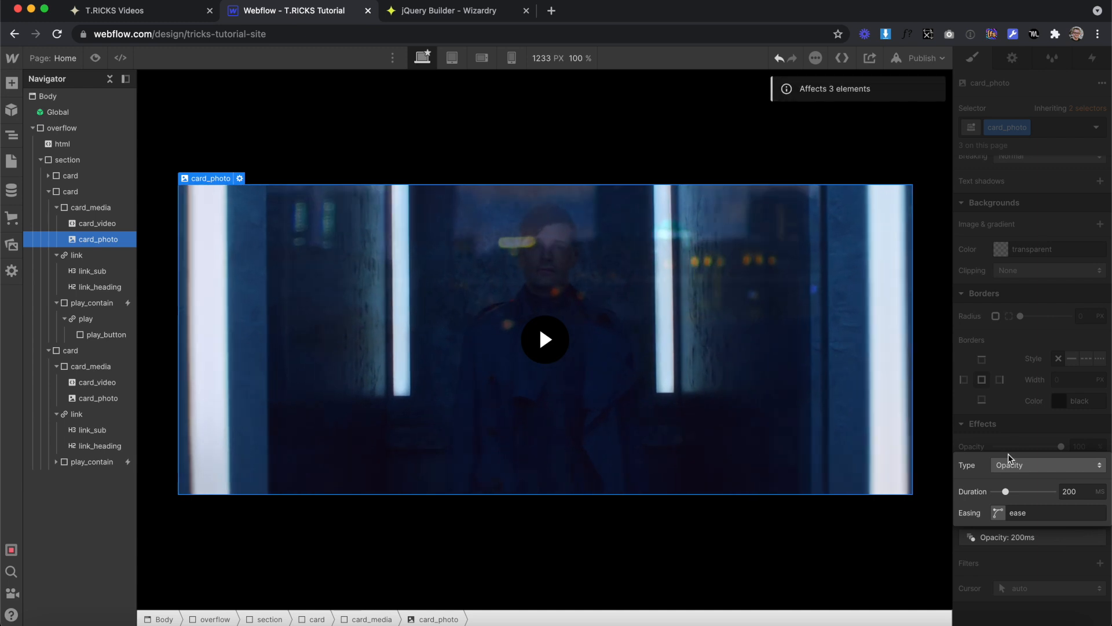
pyautogui.click(1014, 369)
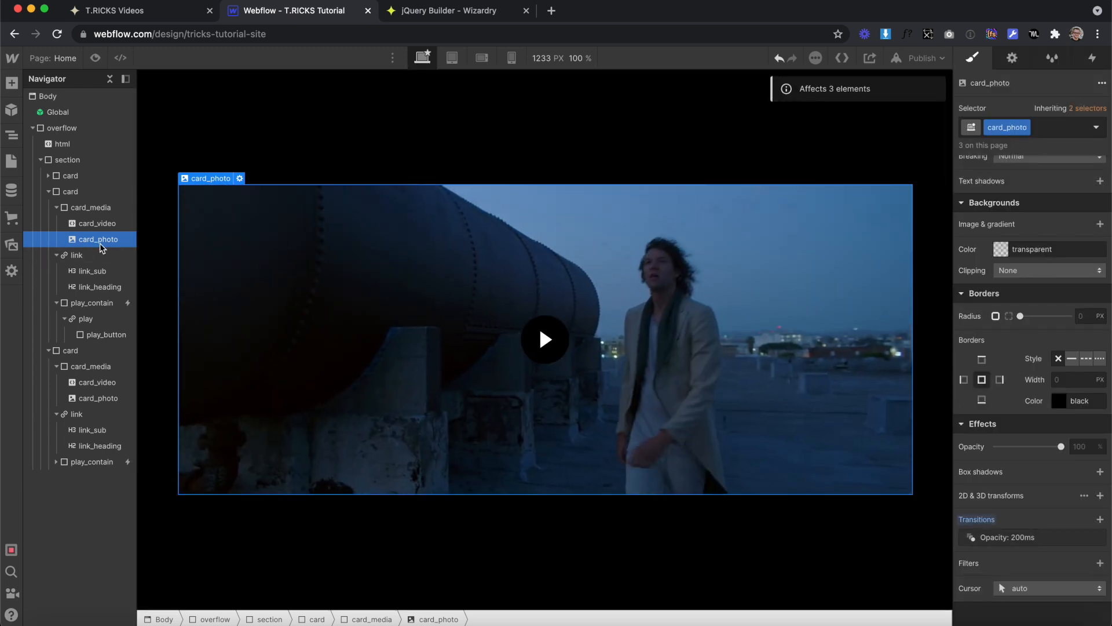
# Step: Toggle is--playing off and on again on the open card's card_media to check the photo fade
pyautogui.click(95, 207)
pyautogui.click(1083, 127)
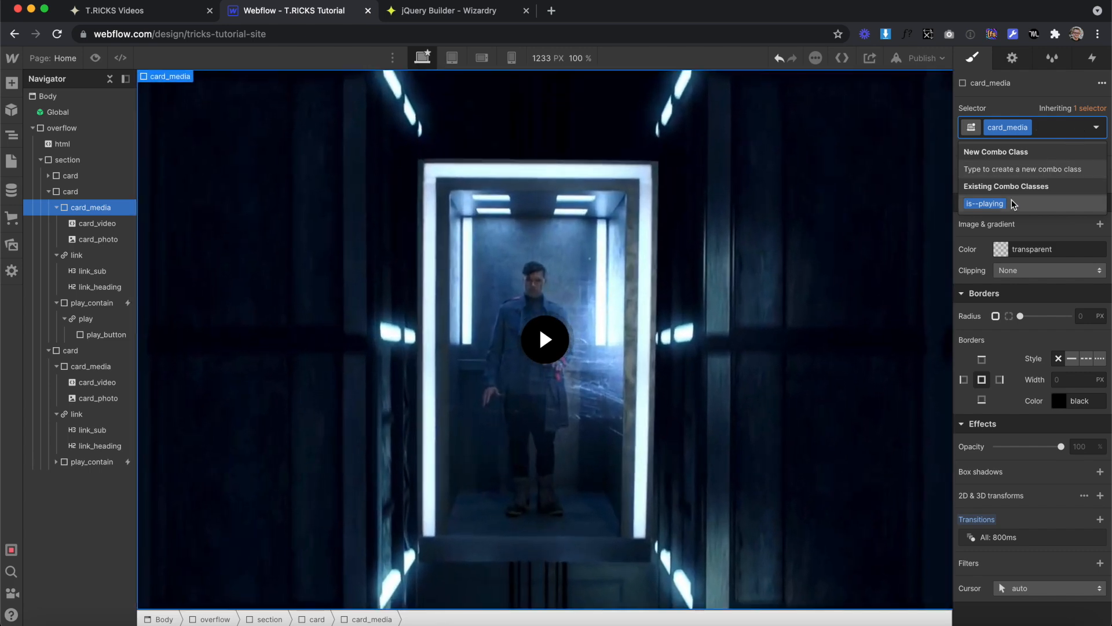
pyautogui.click(999, 204)
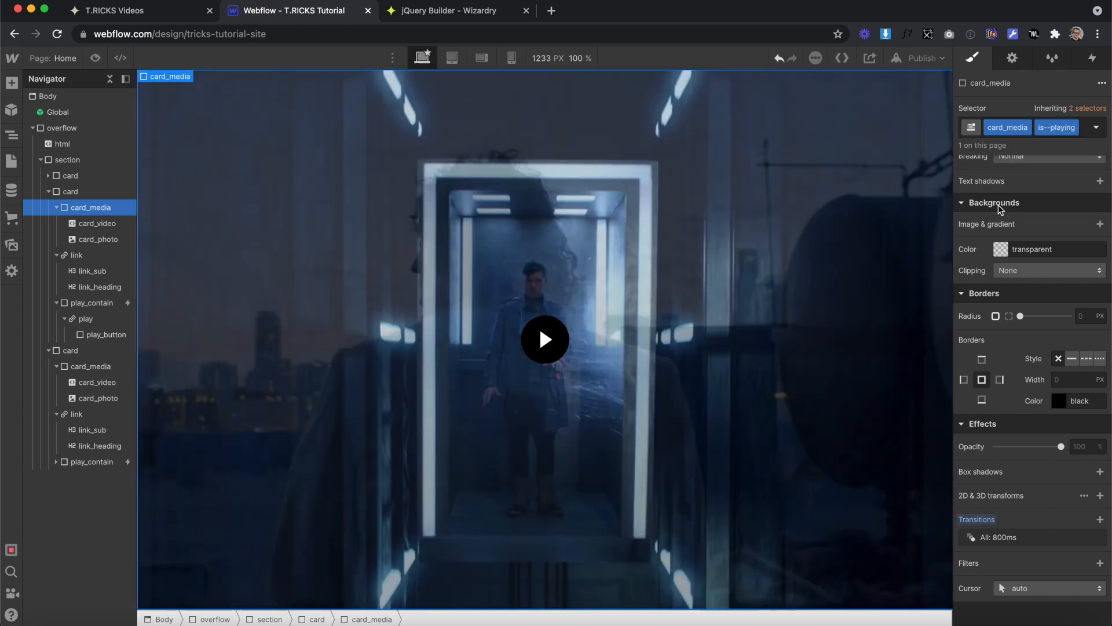
pyautogui.click(1076, 128)
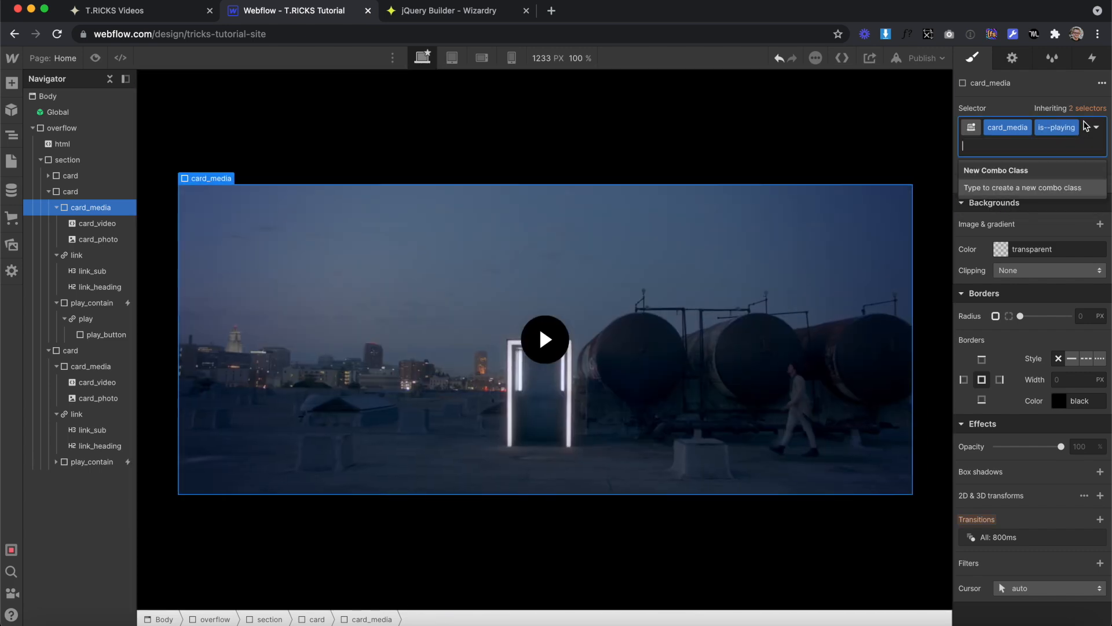
pyautogui.press('BackSpace')
pyautogui.press('Return')
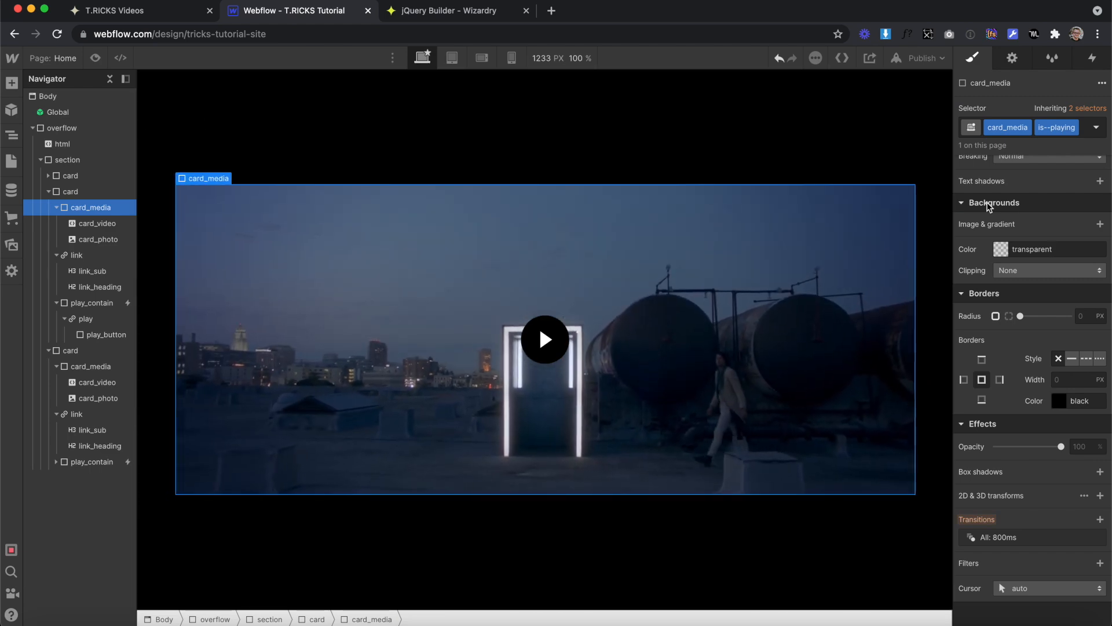
# Step: Remove is--playing from the open card's card_media and link
pyautogui.click(1081, 130)
pyautogui.press('BackSpace')
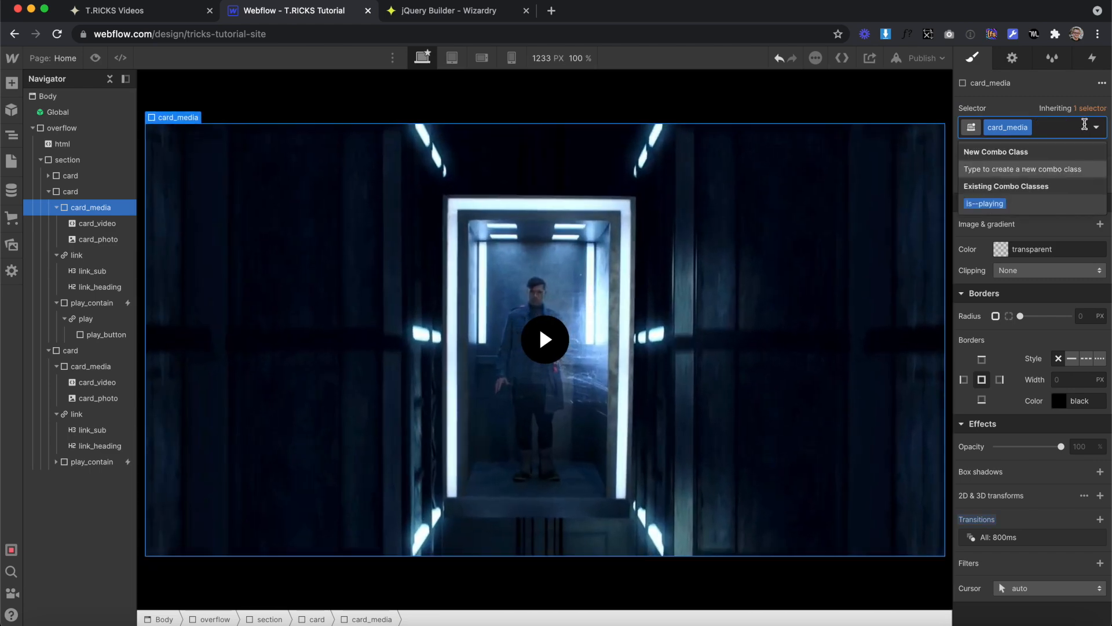
pyautogui.click(81, 256)
pyautogui.click(1063, 128)
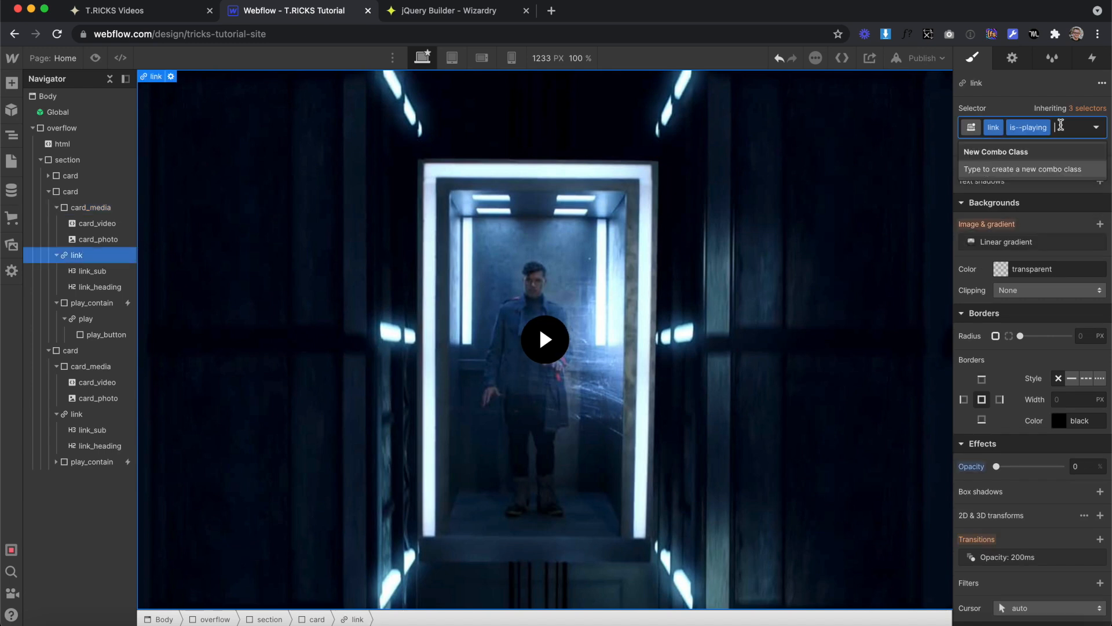
# Step: Remove the is--open combo class from the open card's play_button
pyautogui.click(85, 318)
pyautogui.click(107, 334)
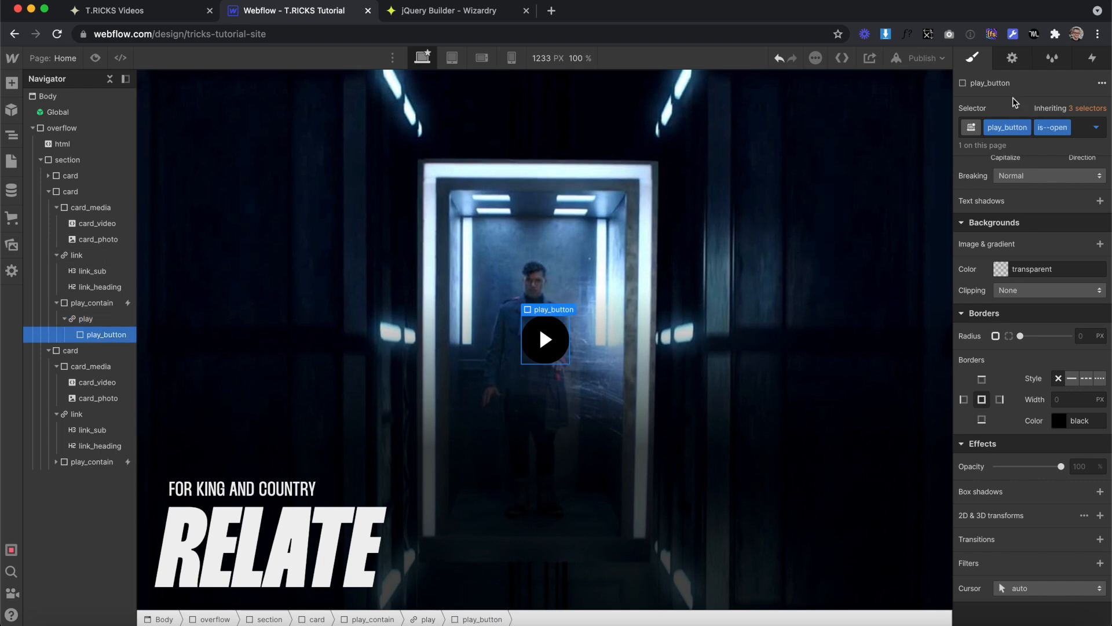
pyautogui.click(1080, 135)
pyautogui.press('BackSpace')
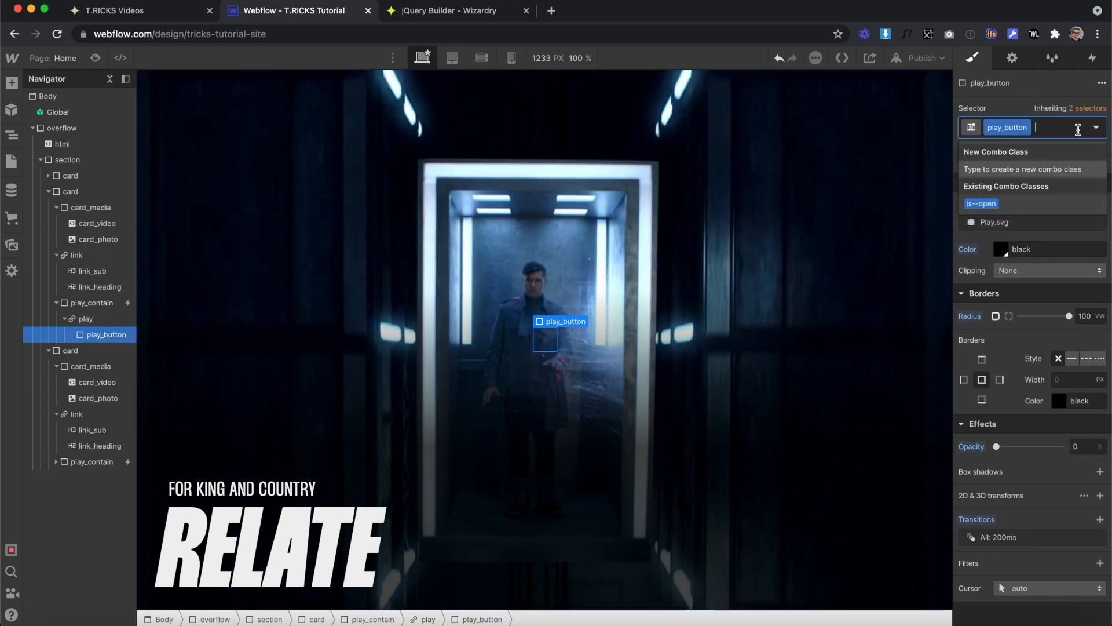
# Step: Remove is--open from the middle card and is--closed from the first and third cards
pyautogui.click(73, 191)
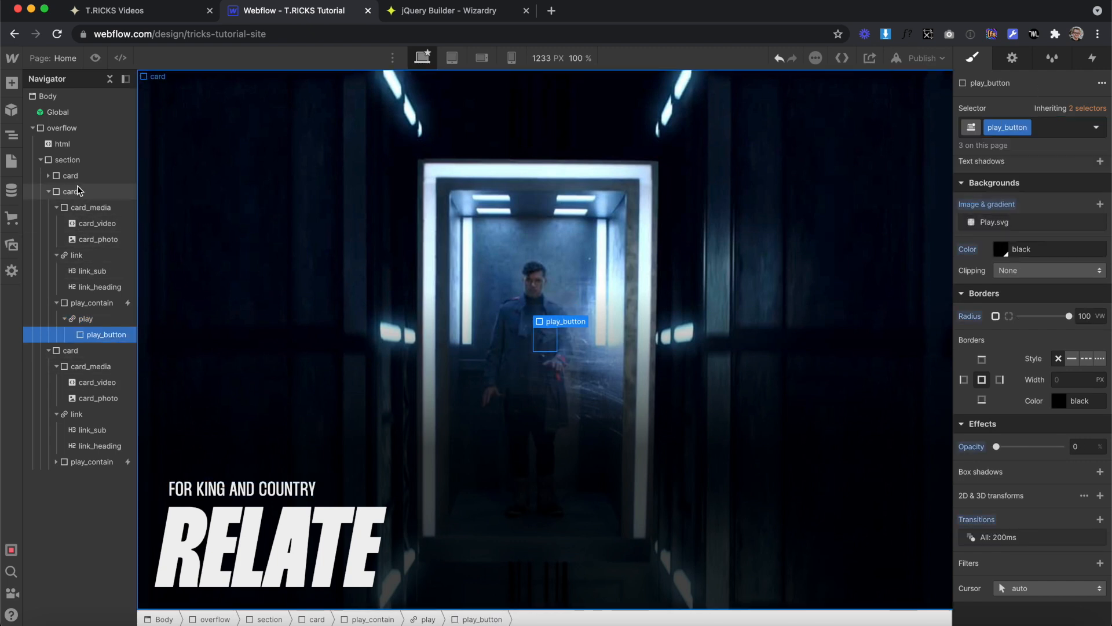
pyautogui.click(1062, 130)
pyautogui.press('BackSpace')
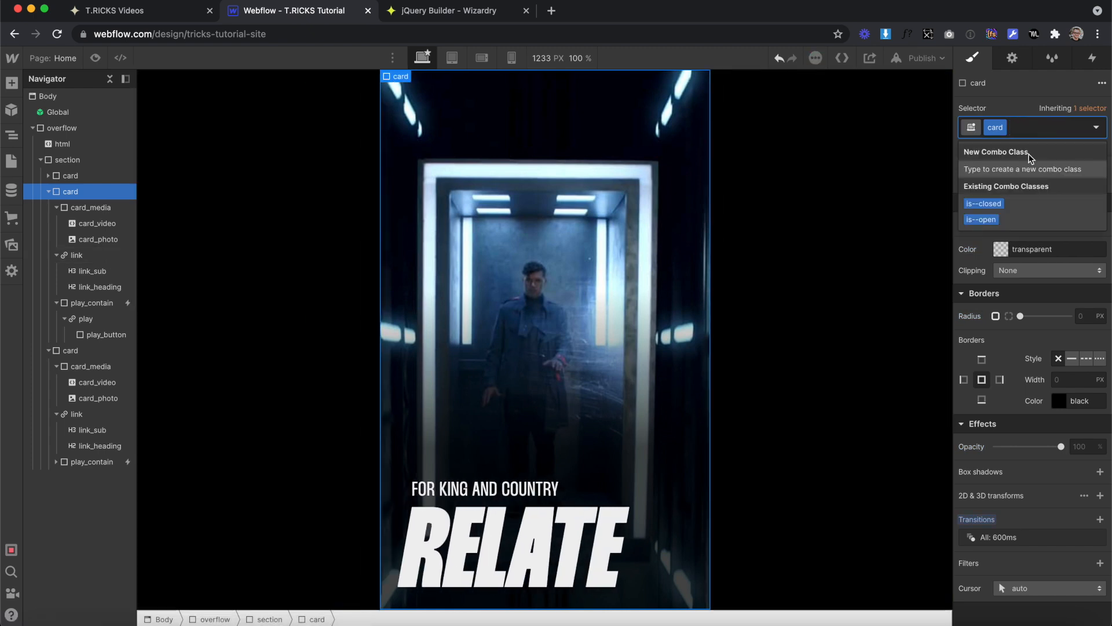
pyautogui.click(86, 176)
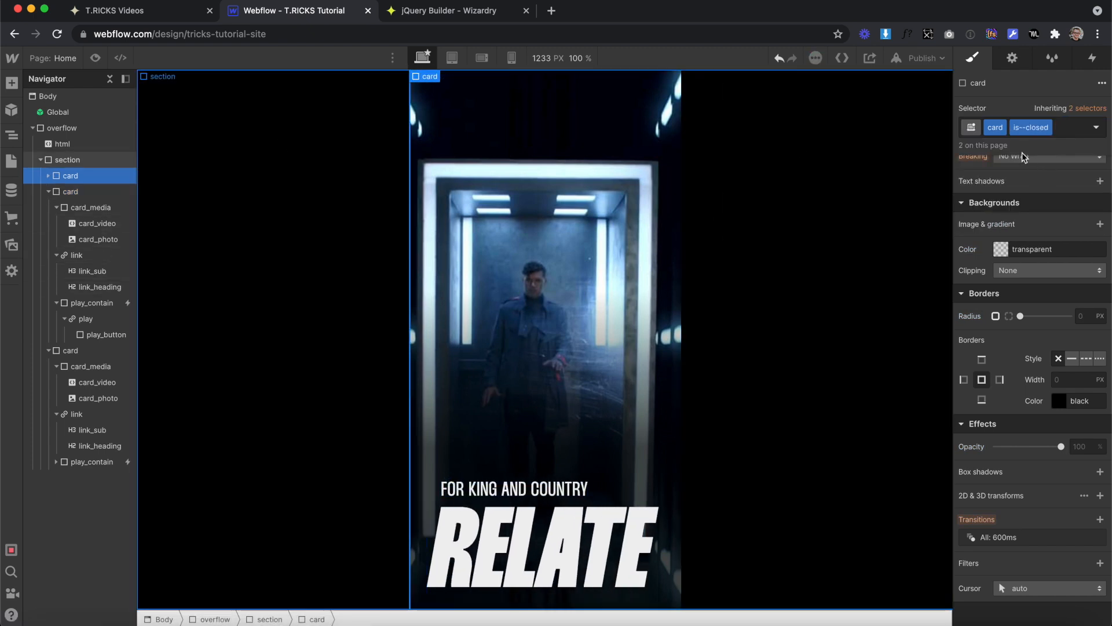
pyautogui.click(1062, 128)
pyautogui.press('BackSpace')
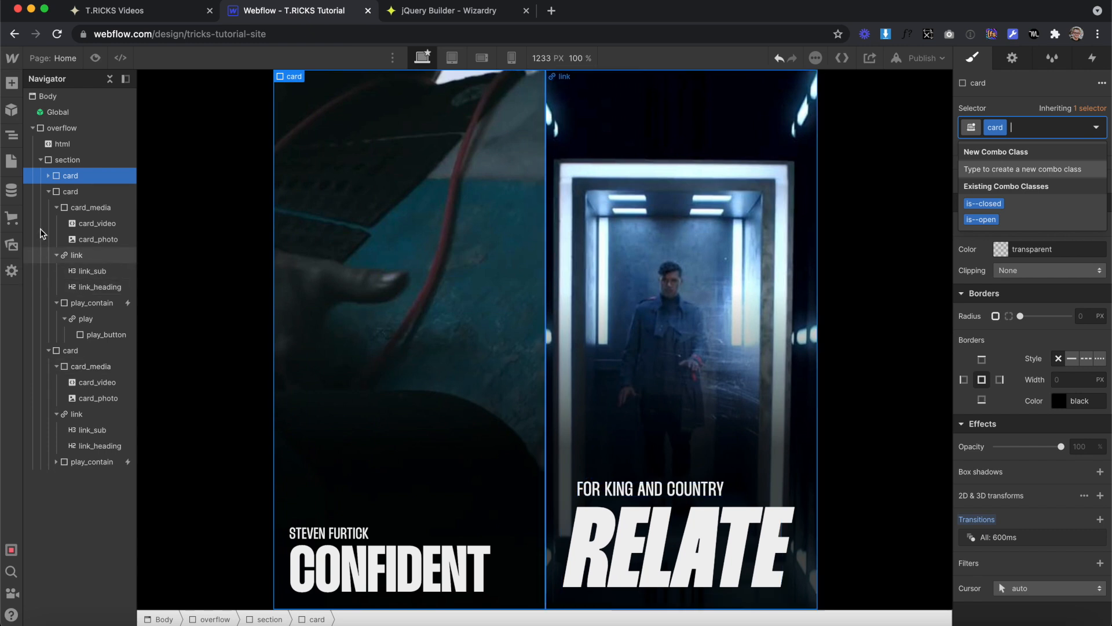
pyautogui.click(48, 192)
pyautogui.click(70, 207)
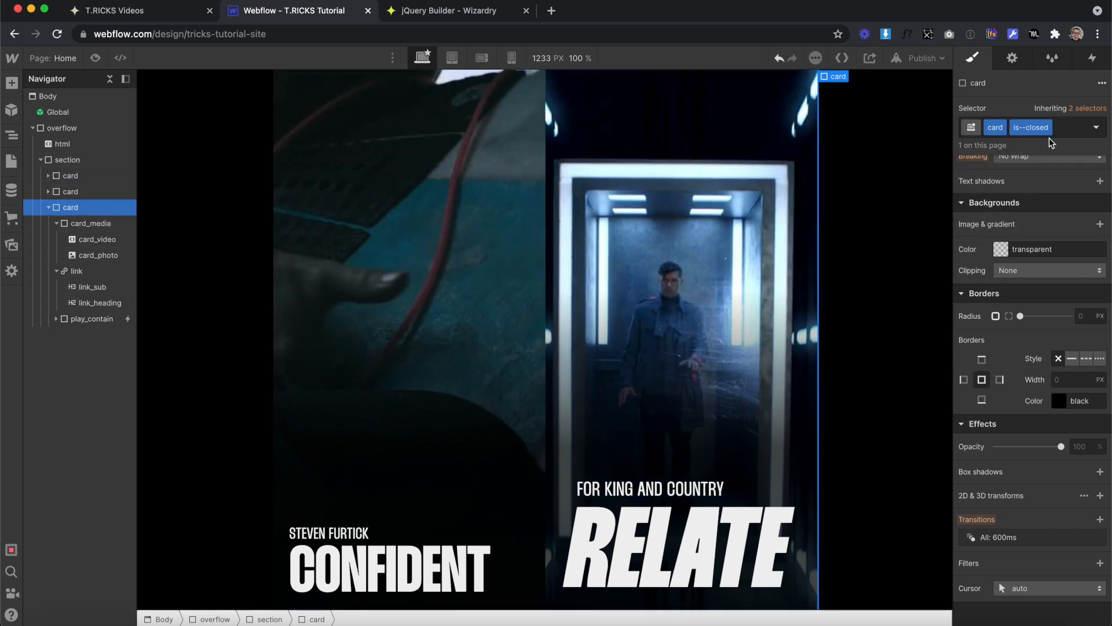
pyautogui.click(1064, 129)
pyautogui.press('BackSpace')
# Step: Remove is--open from the middle card's link_heading and link_sub
pyautogui.click(535, 547)
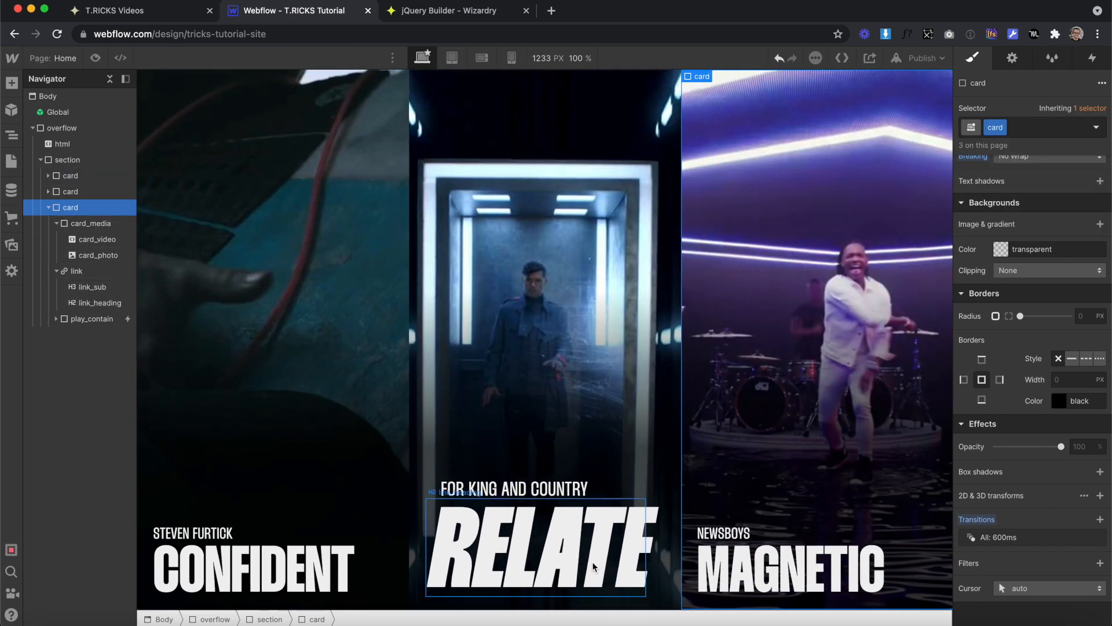
pyautogui.click(536, 547)
pyautogui.click(1078, 127)
pyautogui.press('BackSpace')
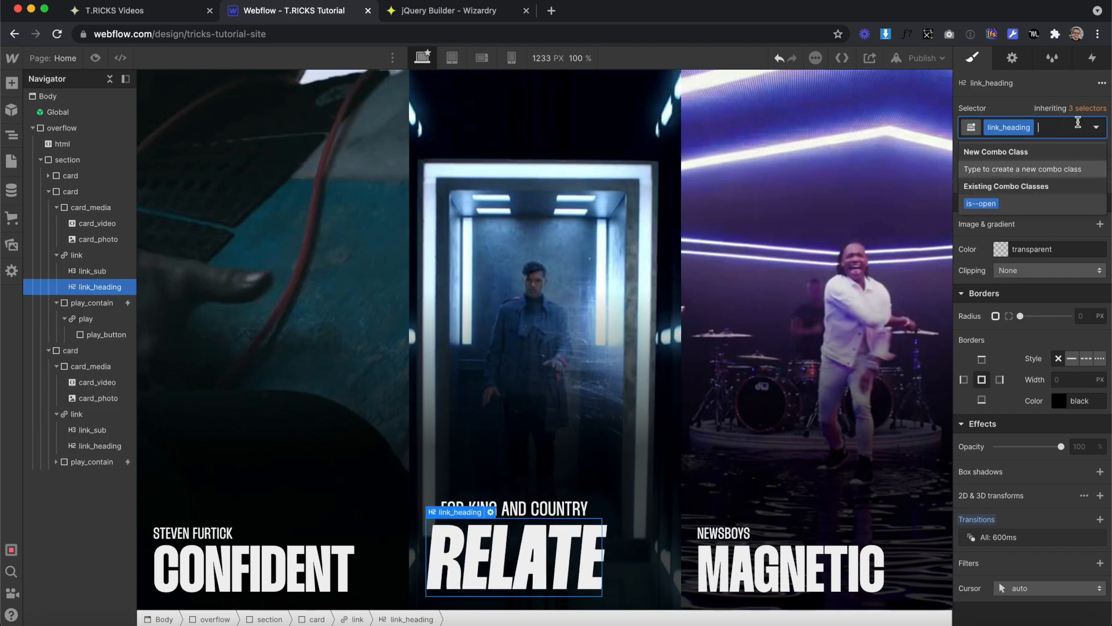
pyautogui.click(515, 530)
pyautogui.click(516, 530)
pyautogui.click(1071, 128)
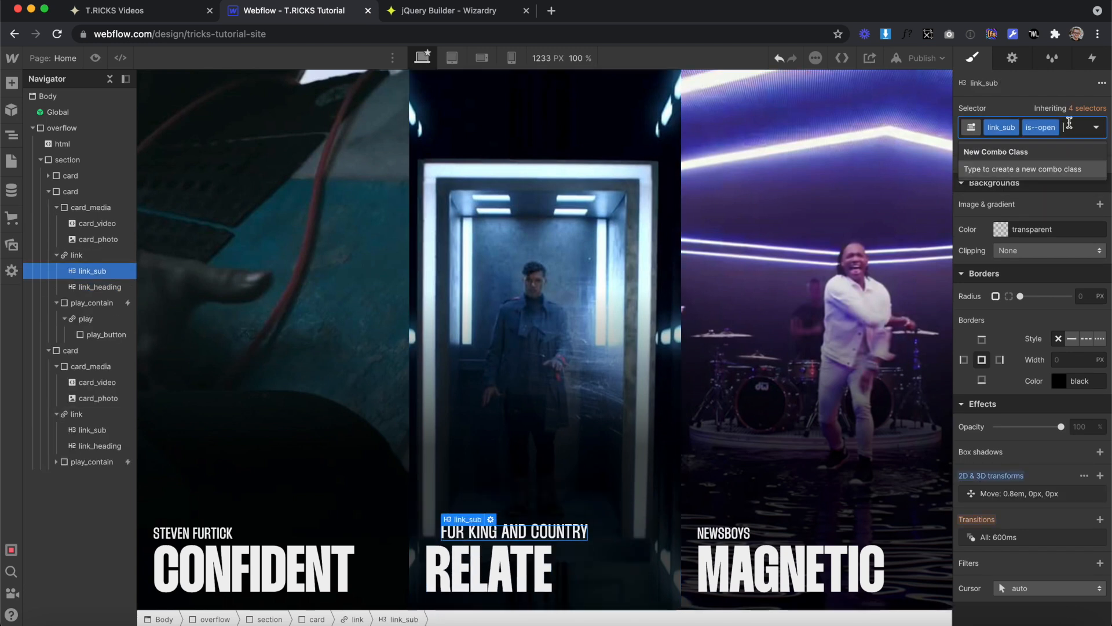
pyautogui.press('BackSpace')
# Step: Examine where play_contain overlaps the middle card's link by selecting each of them on the canvas
pyautogui.click(823, 248)
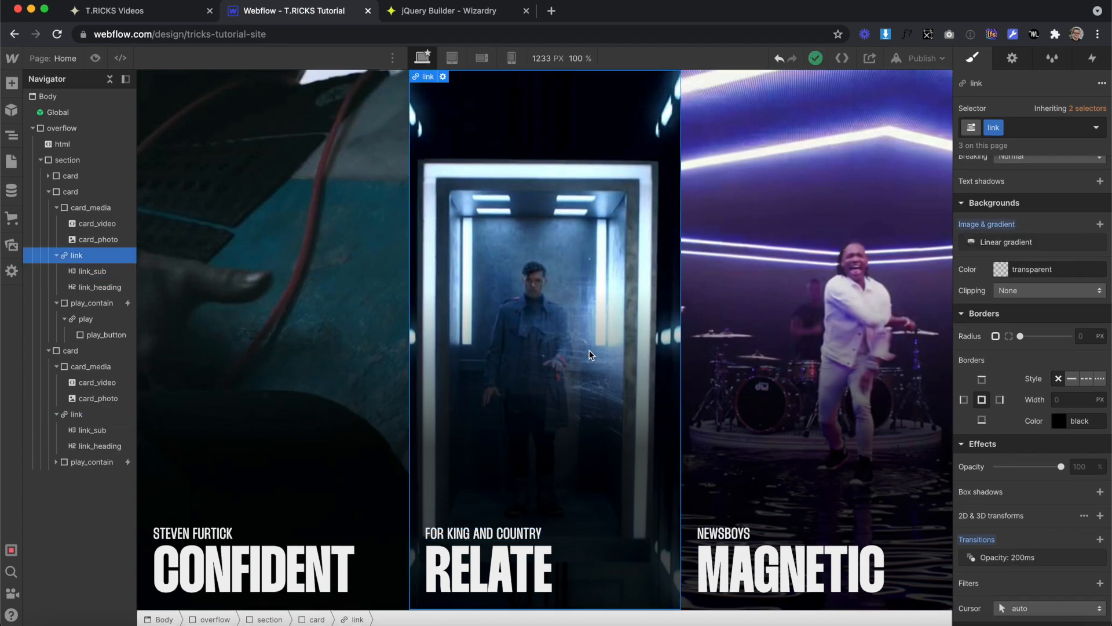
pyautogui.click(570, 365)
pyautogui.click(577, 333)
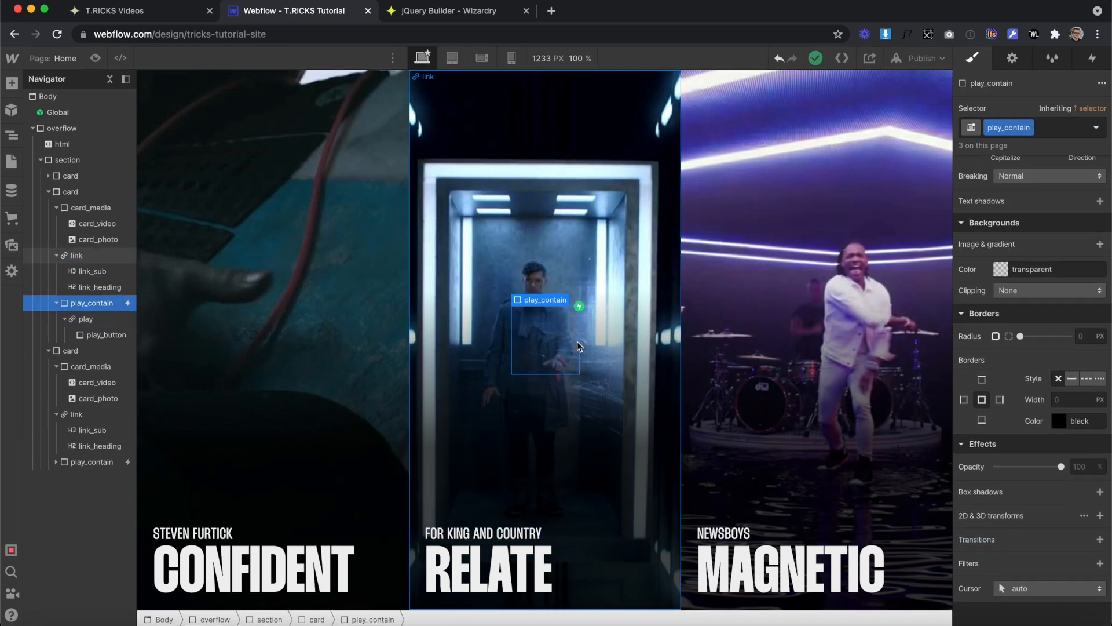
pyautogui.click(603, 190)
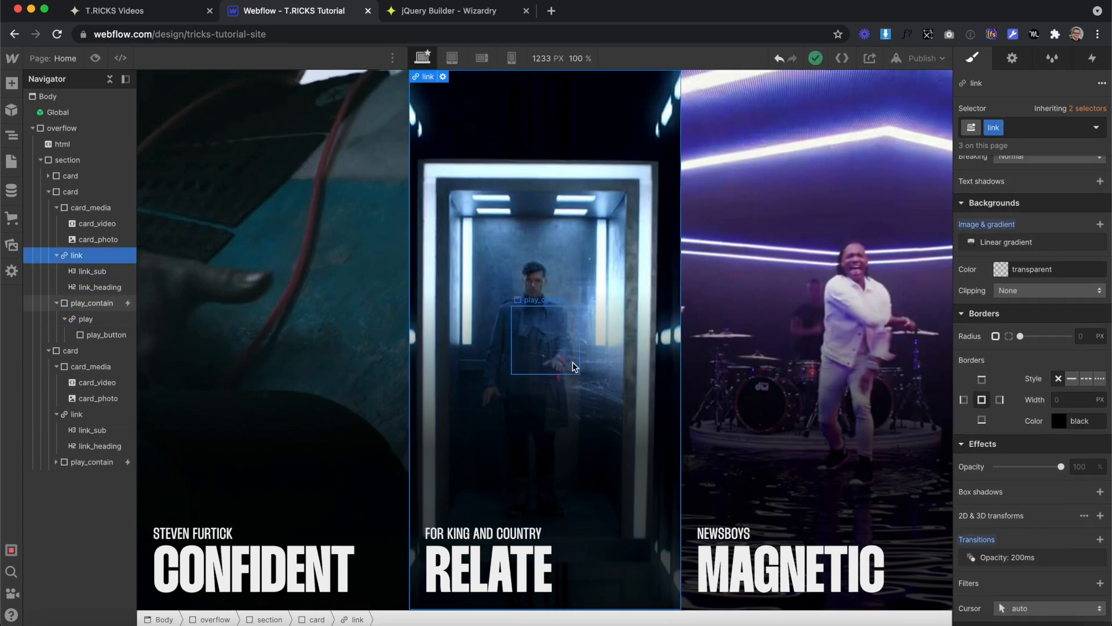
pyautogui.click(572, 362)
pyautogui.click(582, 357)
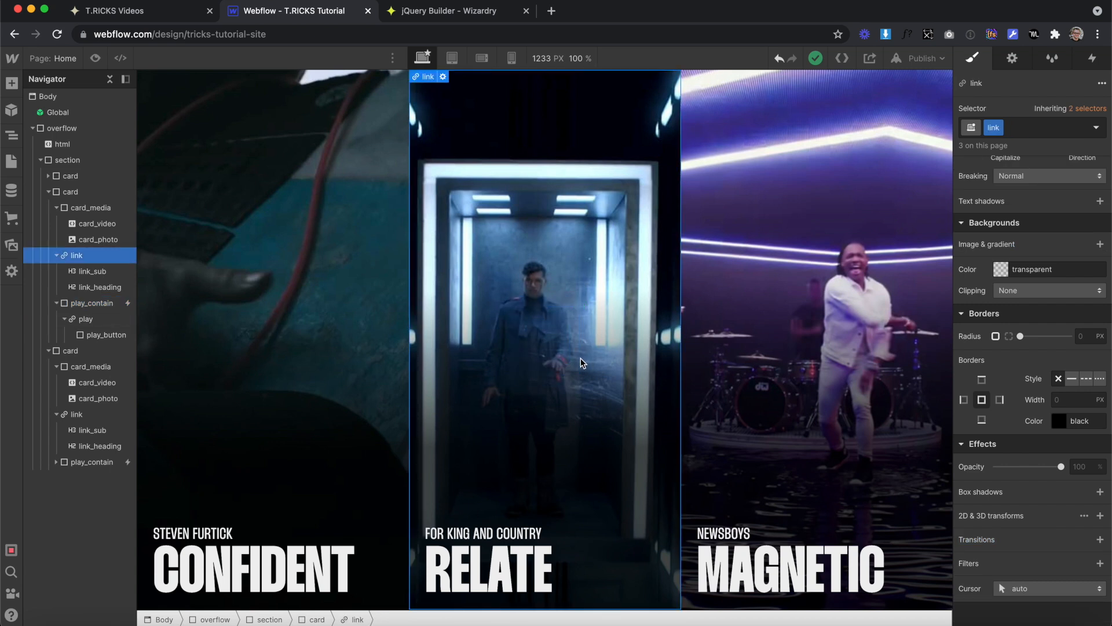
pyautogui.click(573, 366)
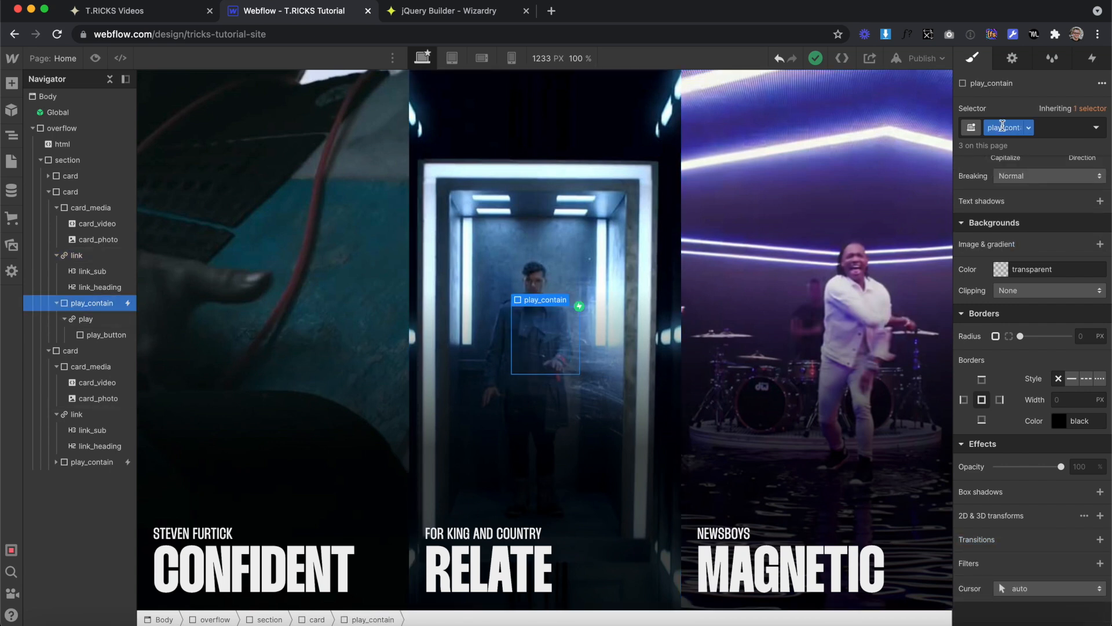
# Step: Add a .play_contain rule with pointer-events: none to the html embed, save it, and select the middle card's link through the play container
pyautogui.click(81, 143)
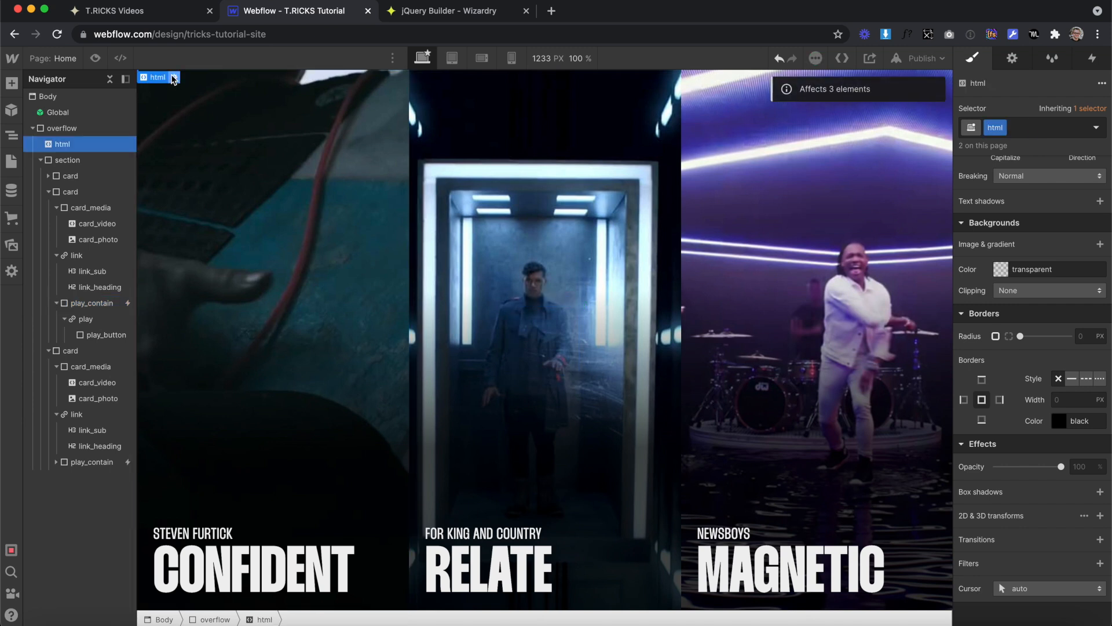
pyautogui.click(174, 77)
pyautogui.press('Return')
pyautogui.press('Return')
pyautogui.write('.play_contain')
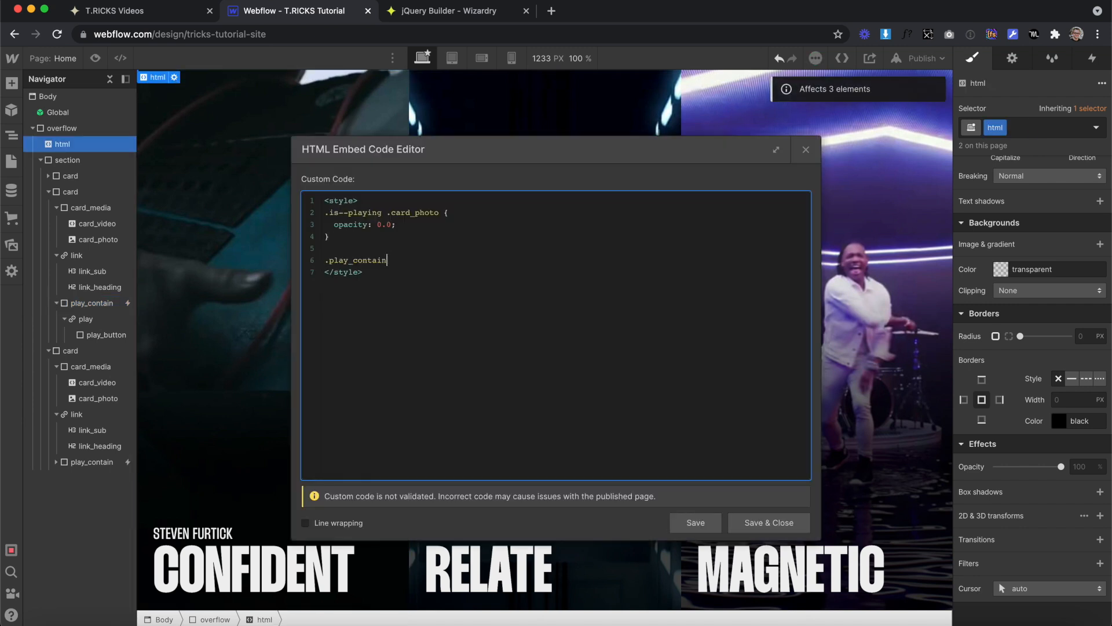
pyautogui.write(' {')
pyautogui.press('Return')
pyautogui.press('Return')
pyautogui.write('}')
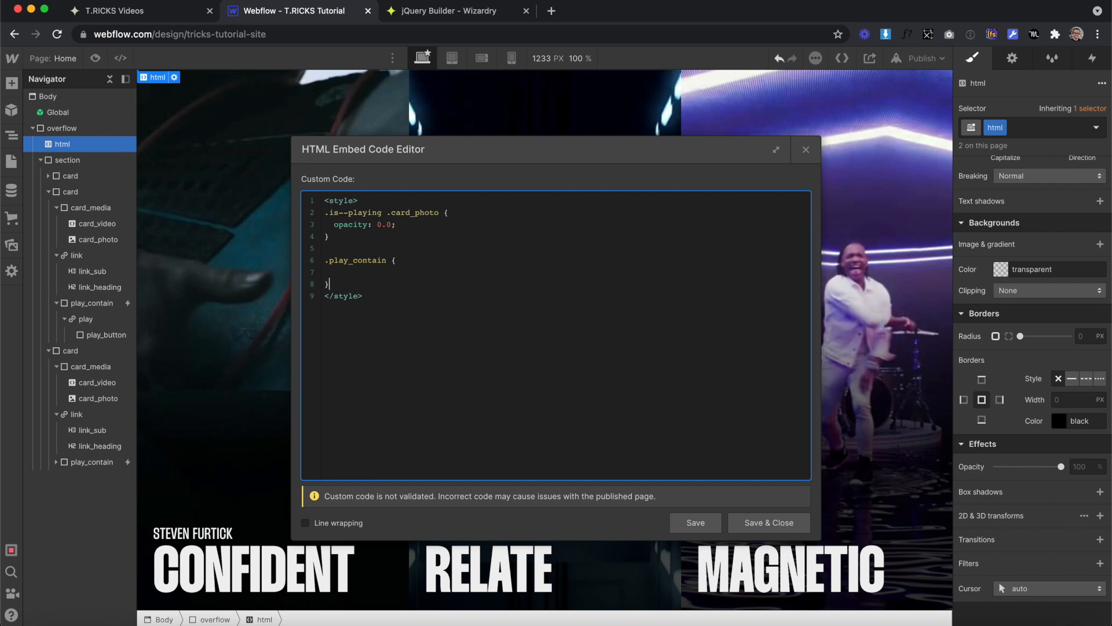
pyautogui.write('pointer-events: none;')
pyautogui.click(762, 518)
pyautogui.click(548, 318)
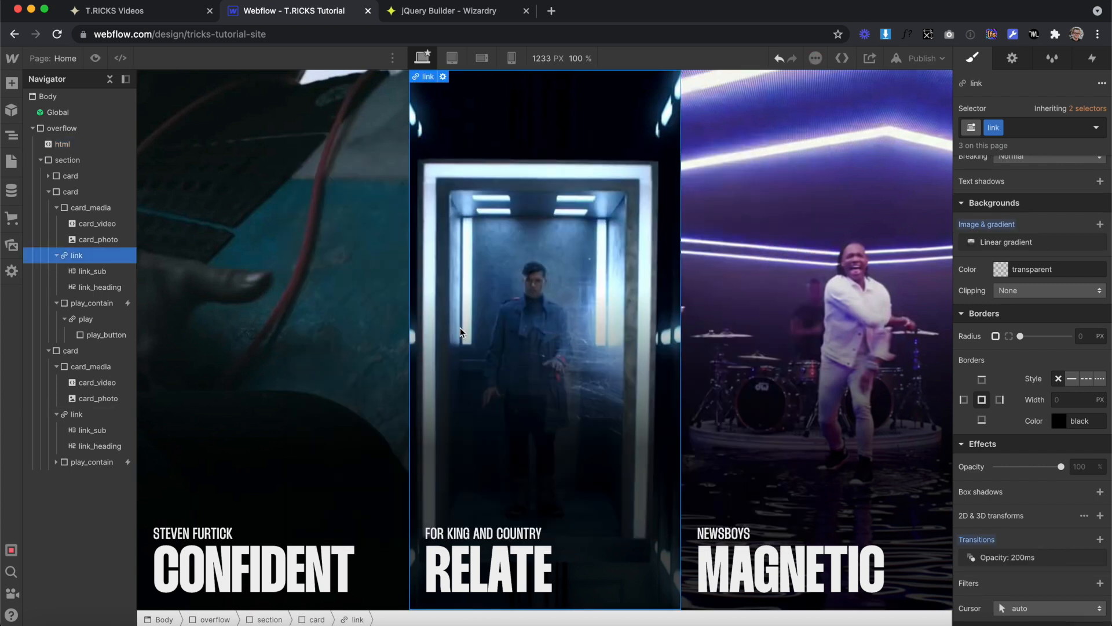
pyautogui.click(82, 462)
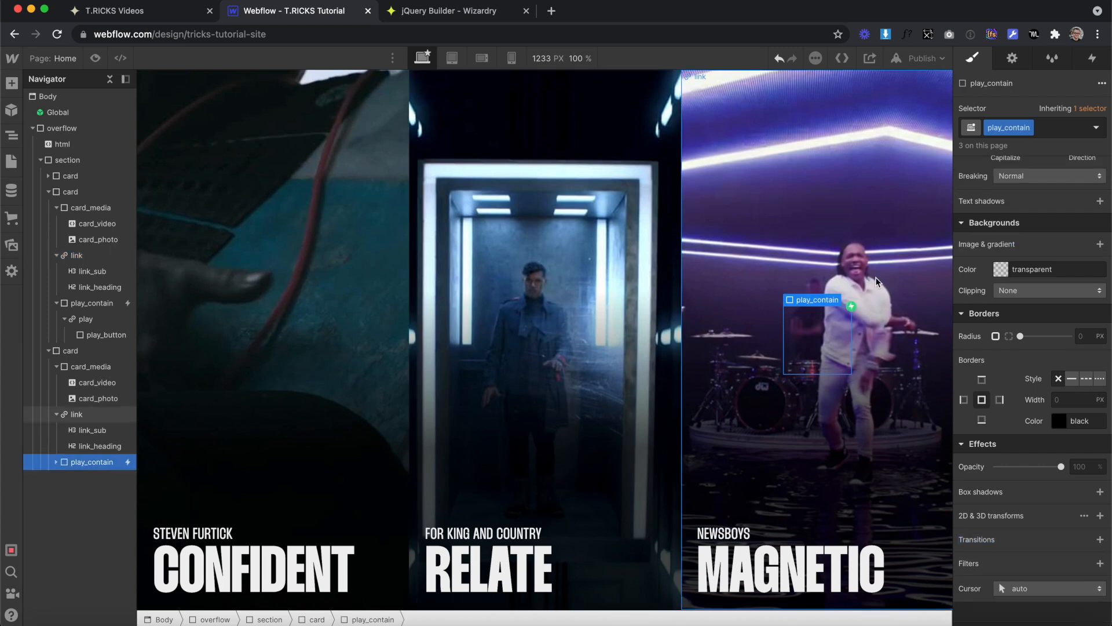
# Step: Duplicate the .play_contain rule below itself in the html embed, change the copy's selector to .play_contain.is--open, and save the code
pyautogui.click(82, 143)
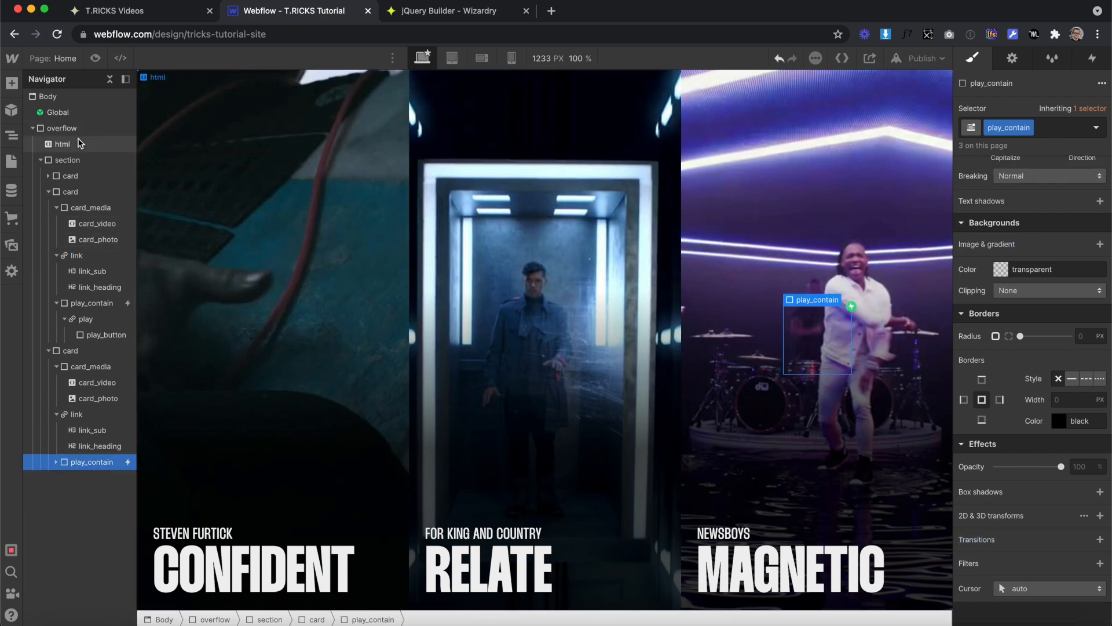
pyautogui.click(174, 77)
pyautogui.moveTo(343, 285); pyautogui.dragTo(322, 262)
pyautogui.press('super+c')
pyautogui.click(338, 285)
pyautogui.press('Return')
pyautogui.press('Return')
pyautogui.press('super+v')
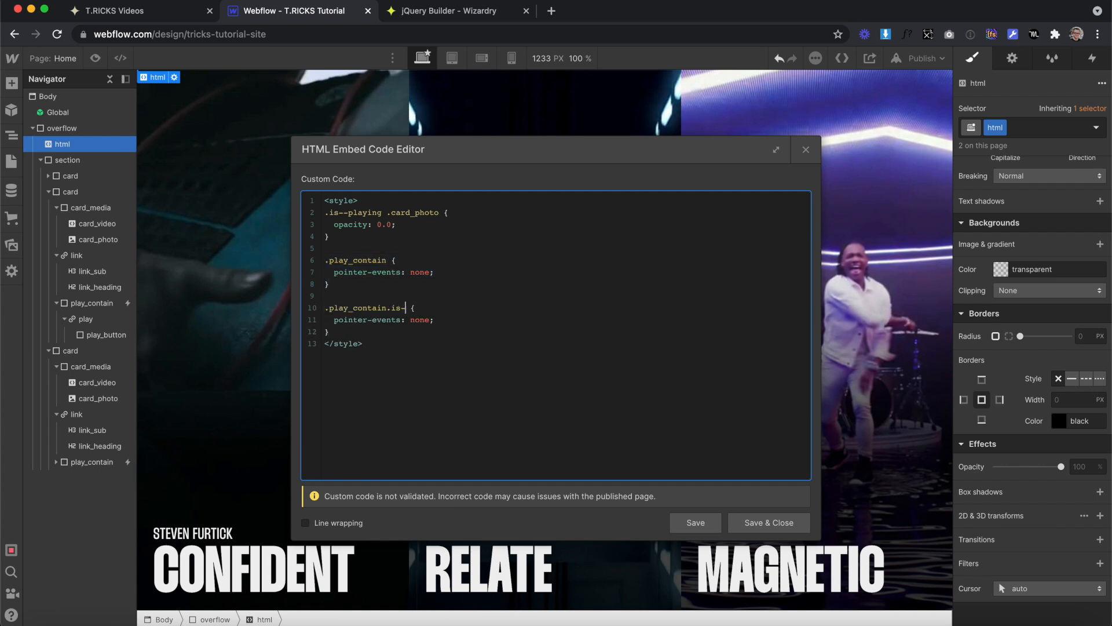
pyautogui.write('-open')
pyautogui.click(762, 522)
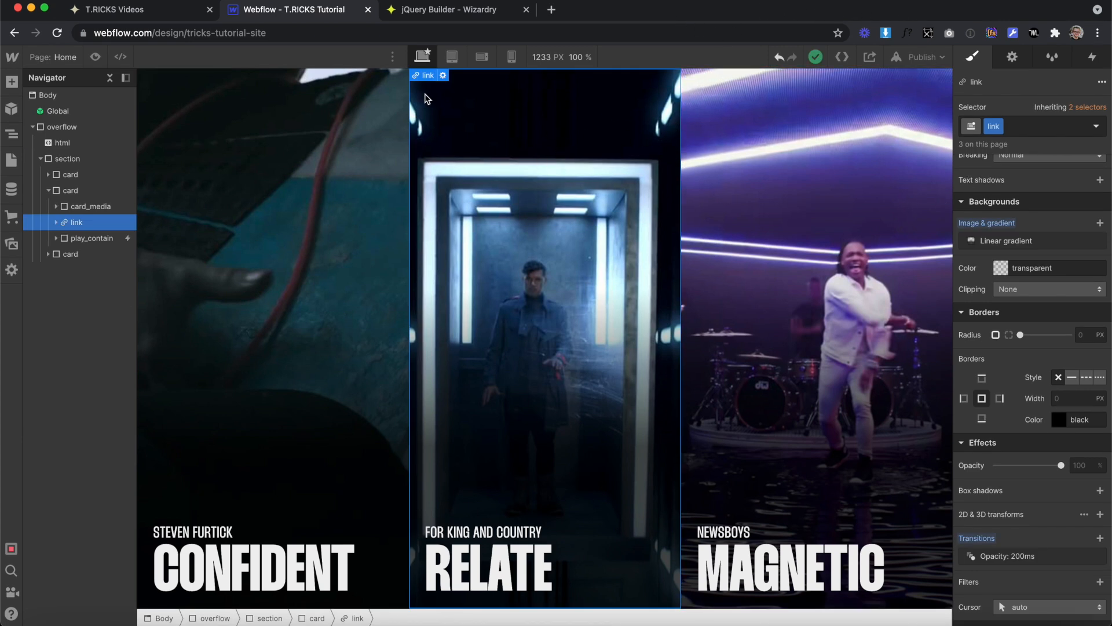
# Step: Copy the link class name, switch to the jQuery Builder, and set its click trigger to the link class
pyautogui.doubleClick(986, 126)
pyautogui.hotkey('ctrl', 'c')
pyautogui.click(471, 11)
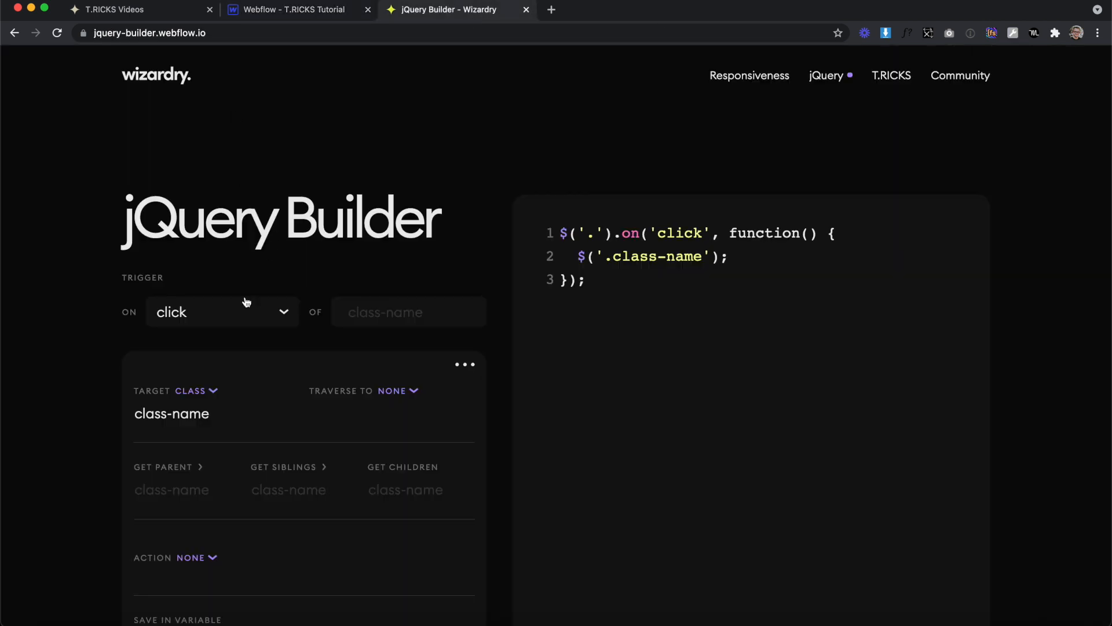
pyautogui.click(398, 304)
pyautogui.hotkey('ctrl', 'v')
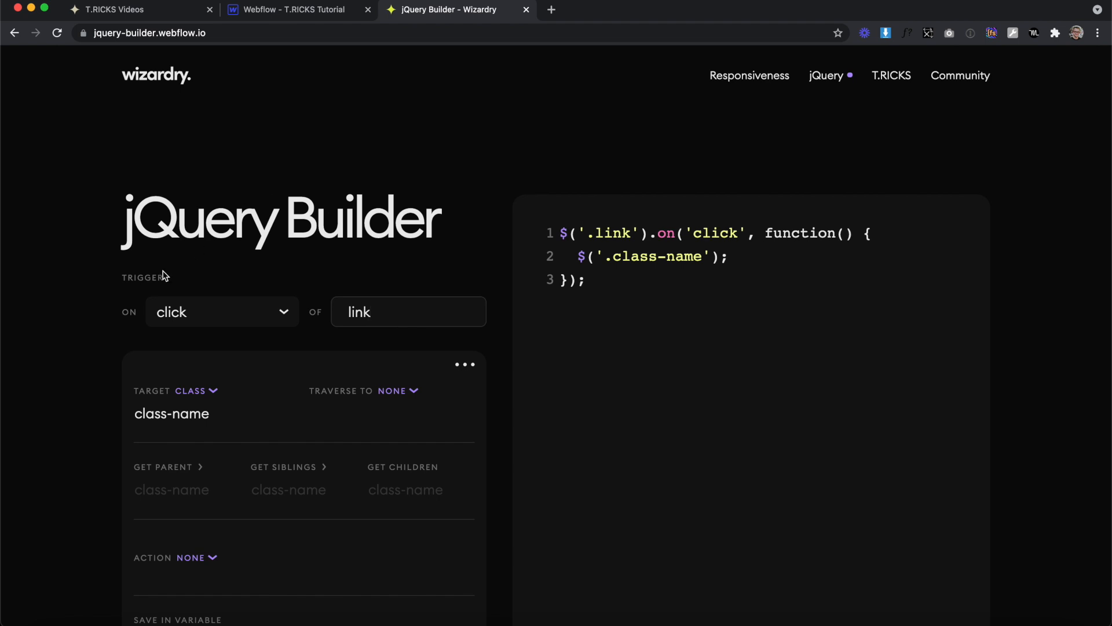
# Step: Target the trigger element in the first item and set its parent to the card class
pyautogui.scroll(-3, 397, 318)
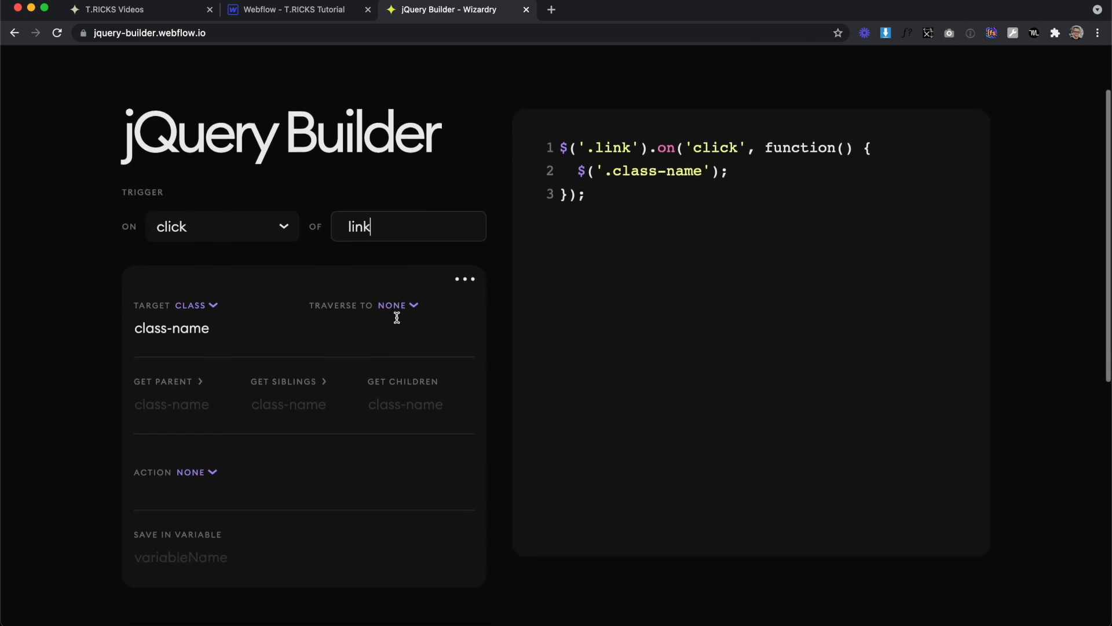
pyautogui.scroll(-3, 335, 276)
pyautogui.click(213, 234)
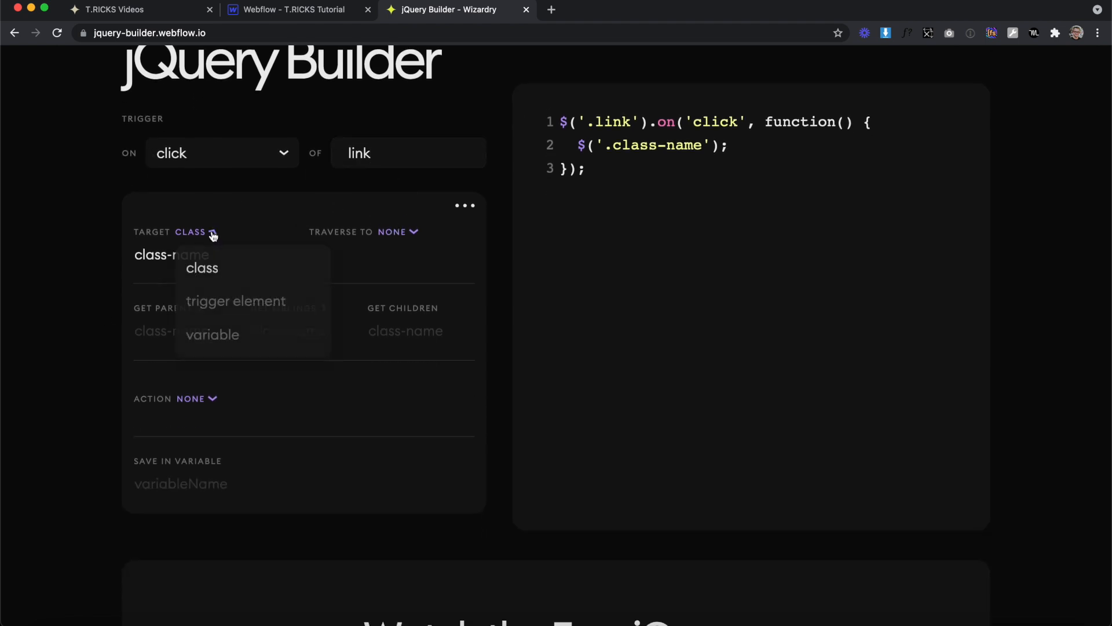
pyautogui.click(242, 302)
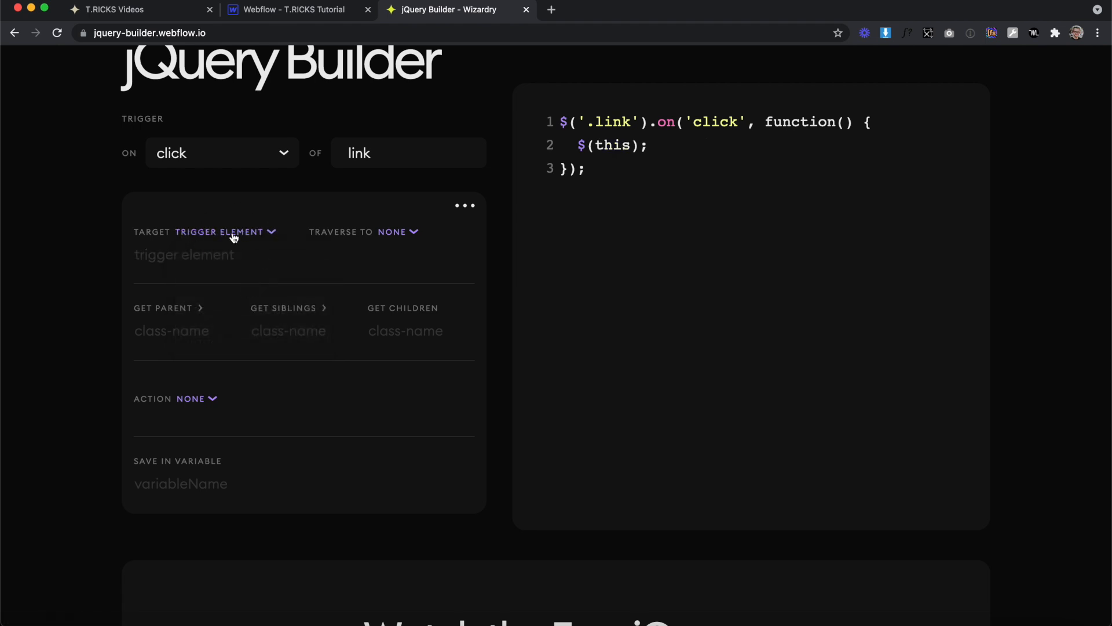
pyautogui.scroll(-1, 239, 282)
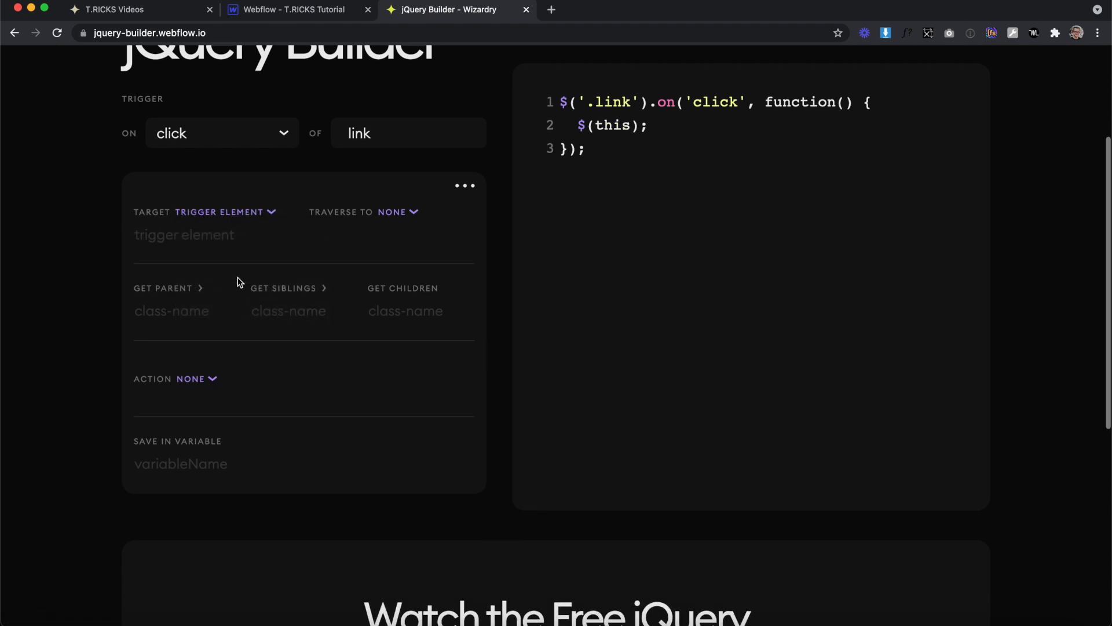
pyautogui.click(280, 13)
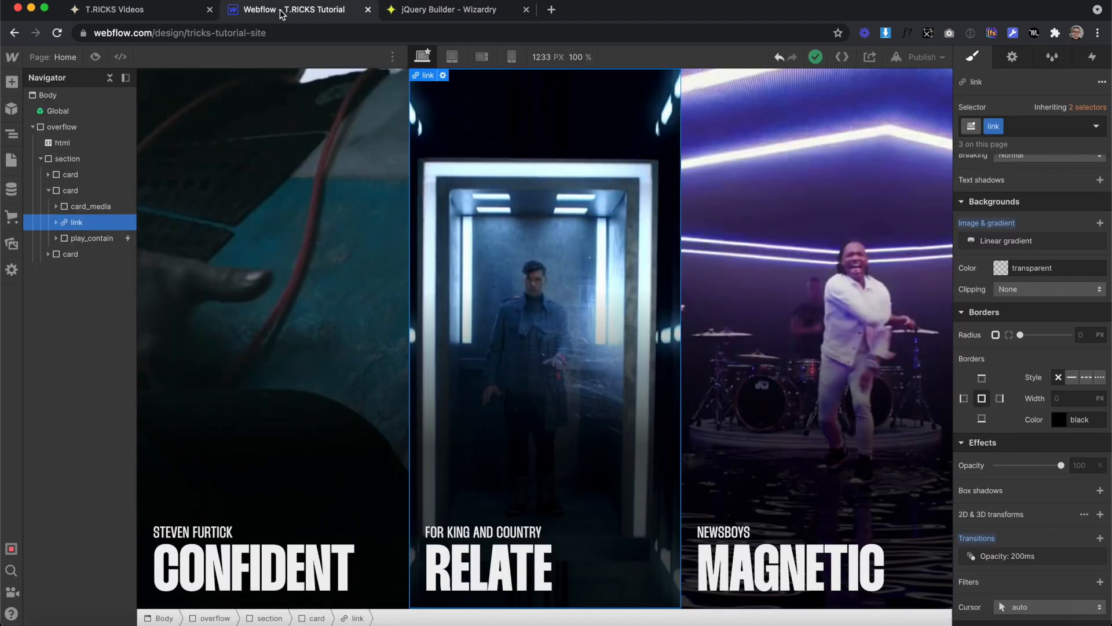
pyautogui.click(73, 191)
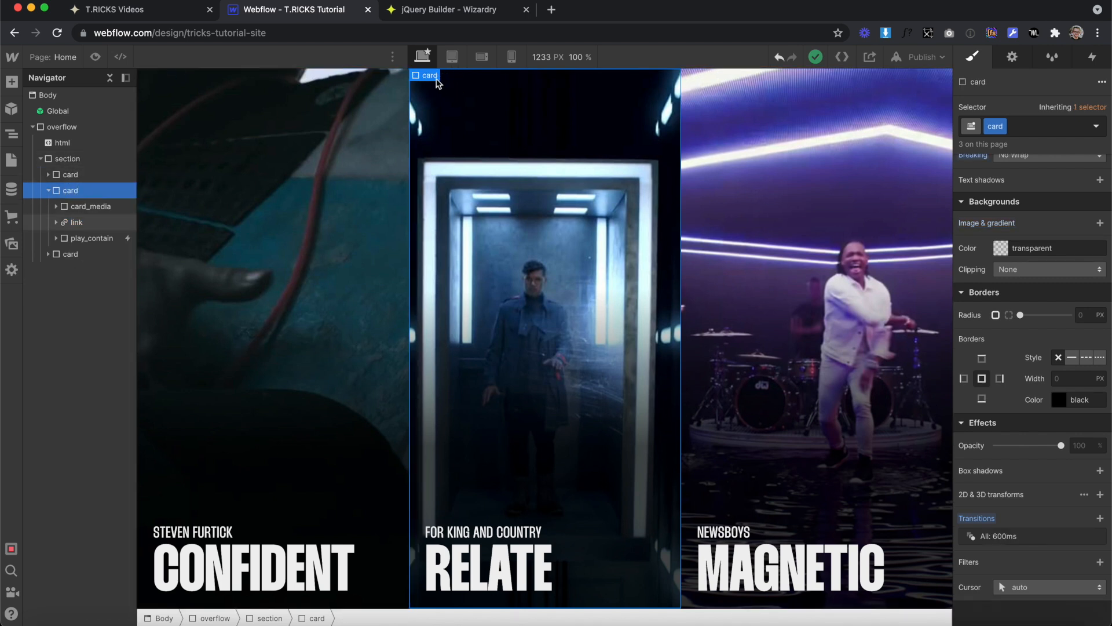
pyautogui.click(451, 13)
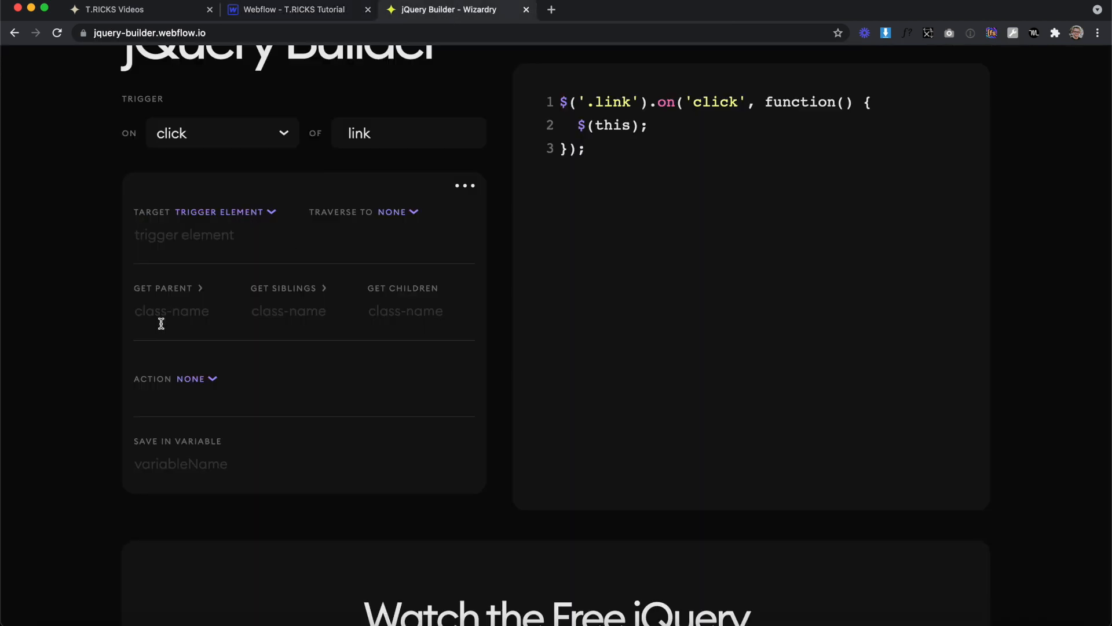
pyautogui.write('card')
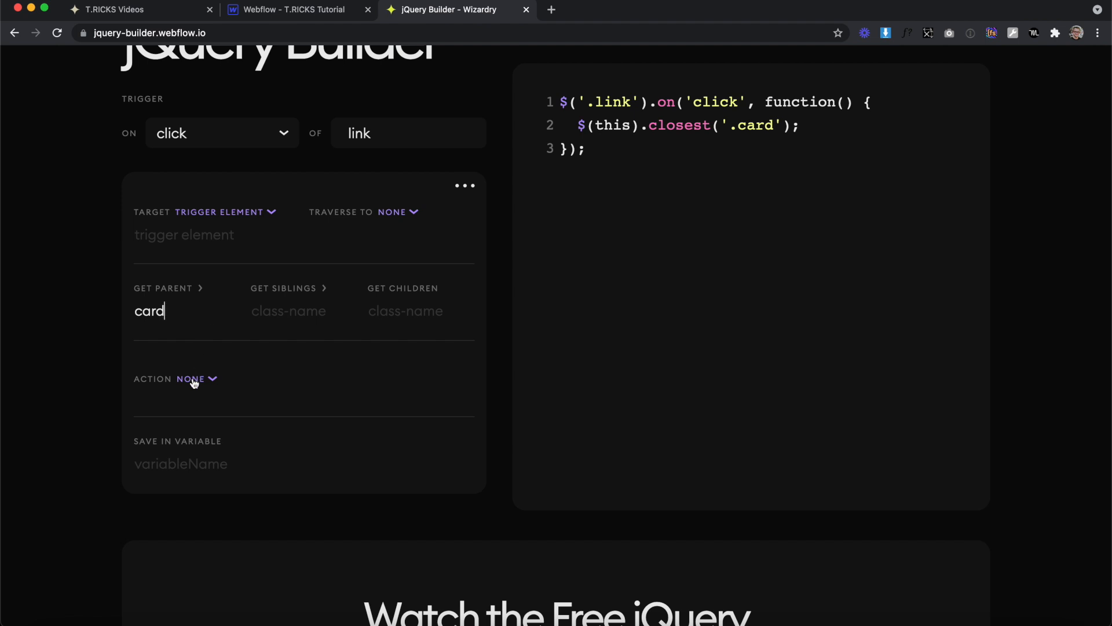
# Step: Set the first item's action to toggle the is--open class
pyautogui.click(194, 379)
pyautogui.click(230, 449)
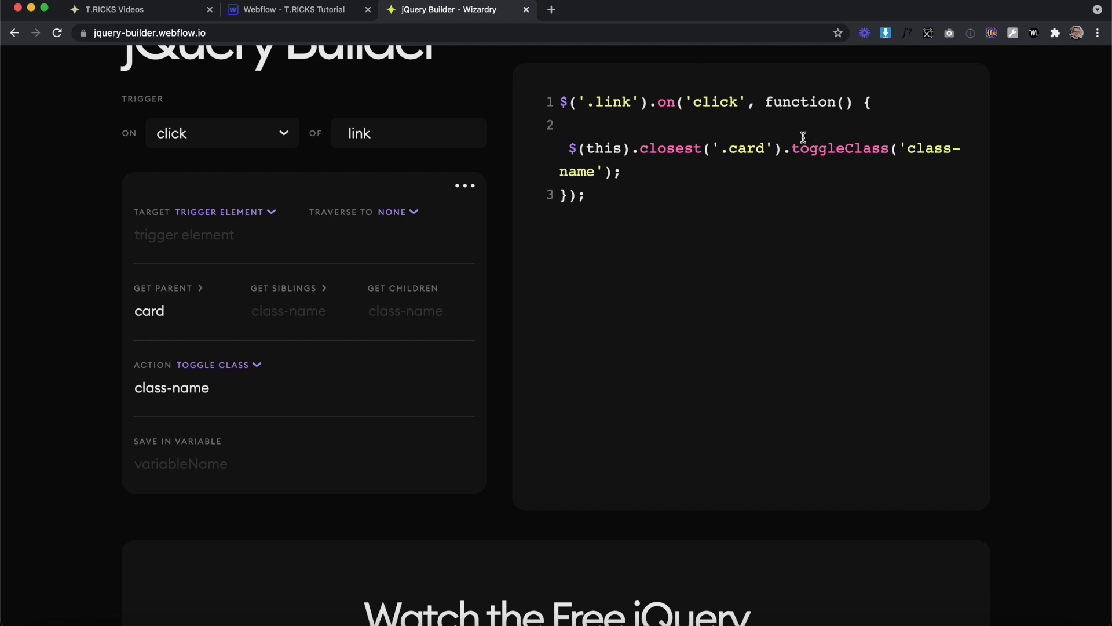
pyautogui.moveTo(225, 389); pyautogui.dragTo(24, 380)
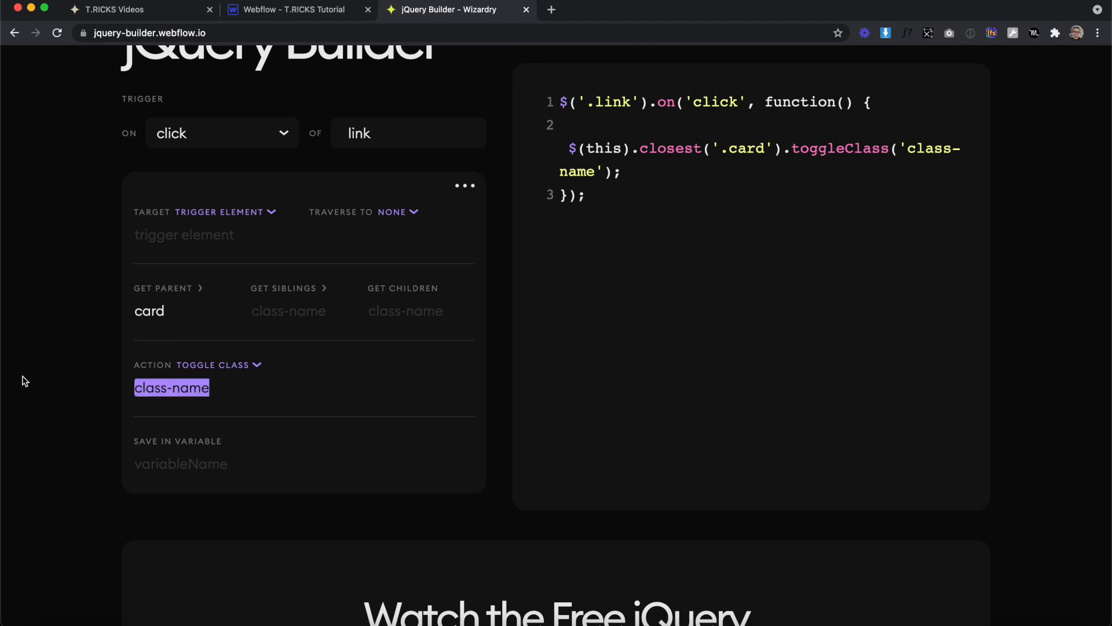
pyautogui.write('is--open')
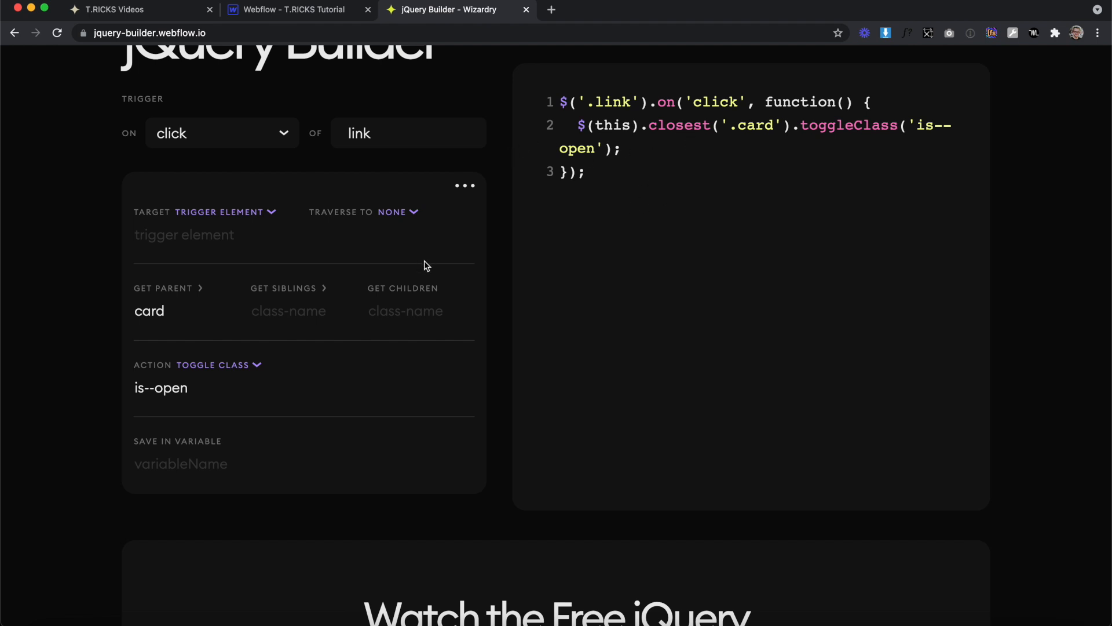
# Step: Add a second item that targets the trigger element and gets its card parent
pyautogui.click(460, 187)
pyautogui.click(481, 213)
pyautogui.scroll(-5, 541, 273)
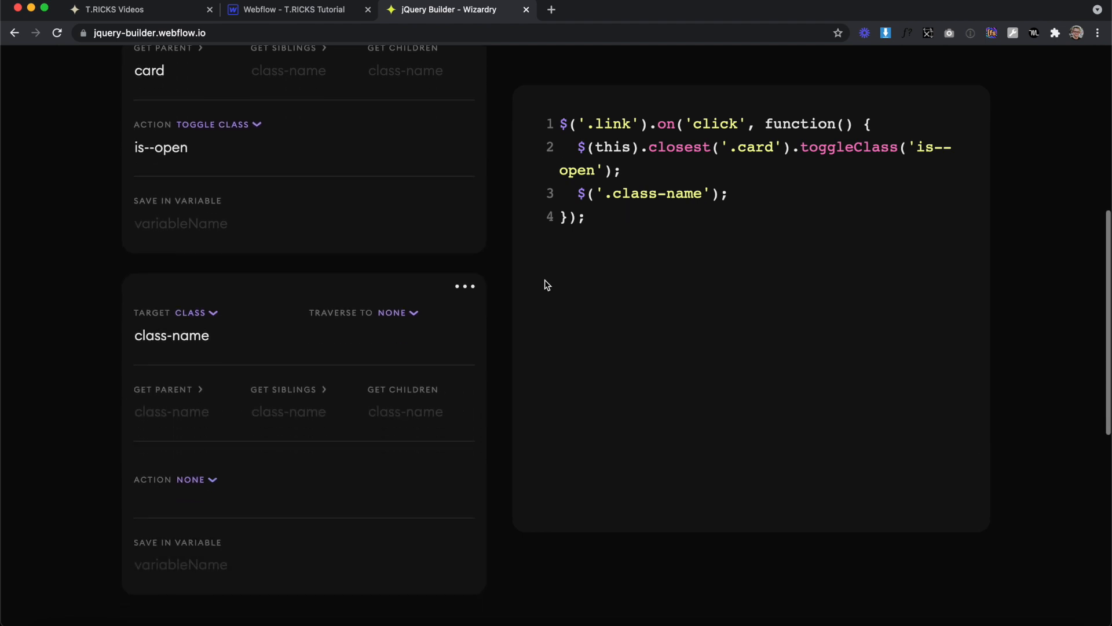
pyautogui.scroll(-3, 544, 285)
pyautogui.click(193, 202)
pyautogui.click(220, 265)
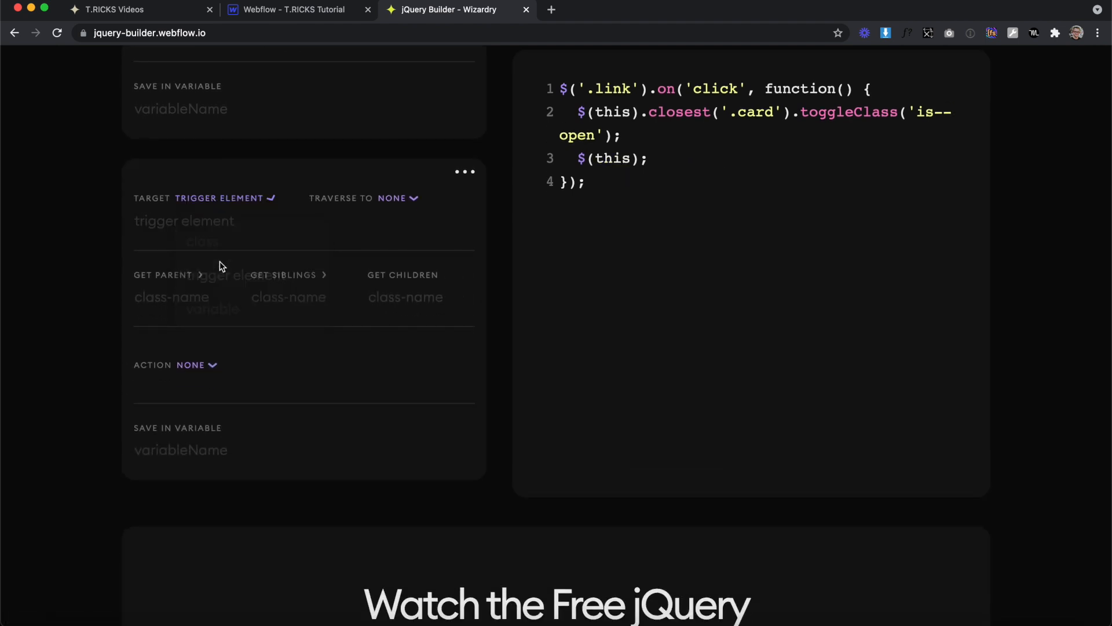
pyautogui.click(183, 297)
pyautogui.write('card')
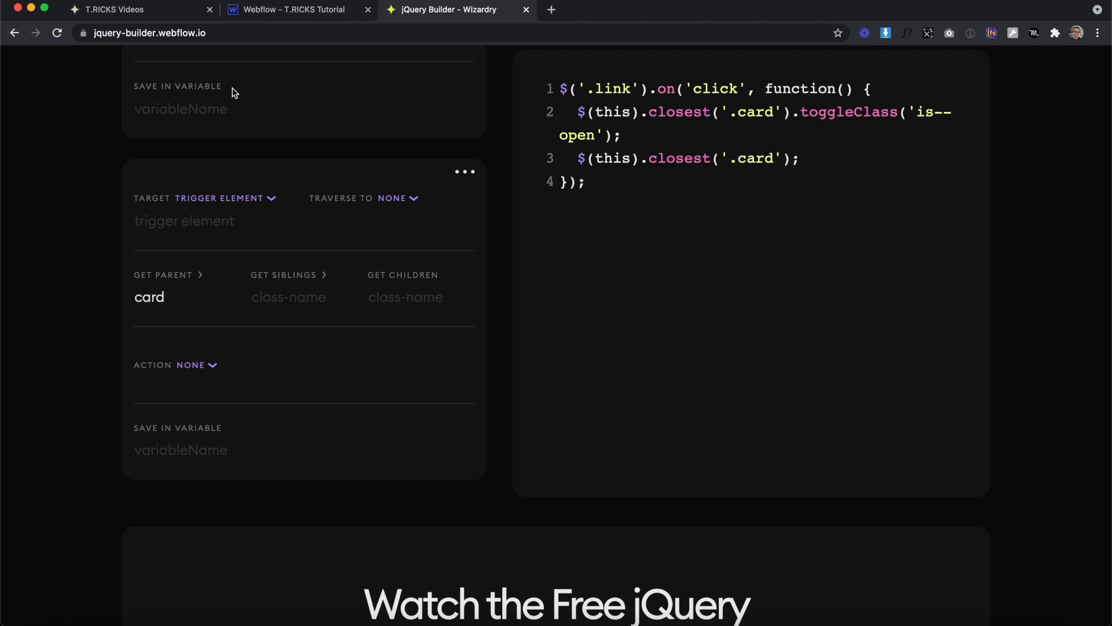
# Step: Set the second item's siblings to the card class and its action to toggle the is--closed class
pyautogui.click(269, 10)
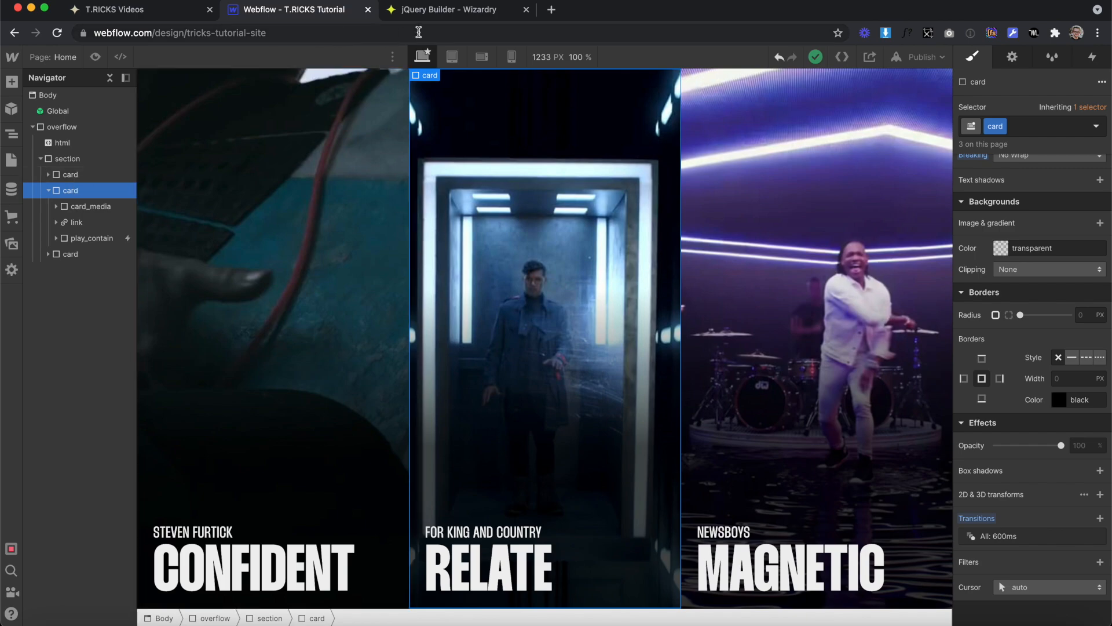
pyautogui.click(431, 10)
pyautogui.write('card')
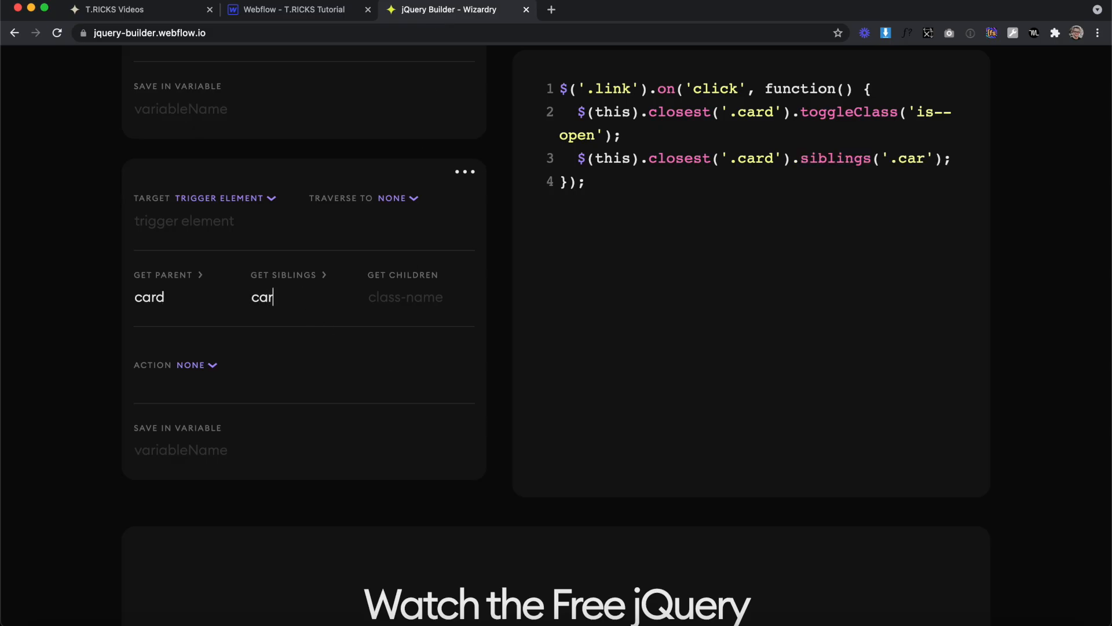
pyautogui.click(212, 365)
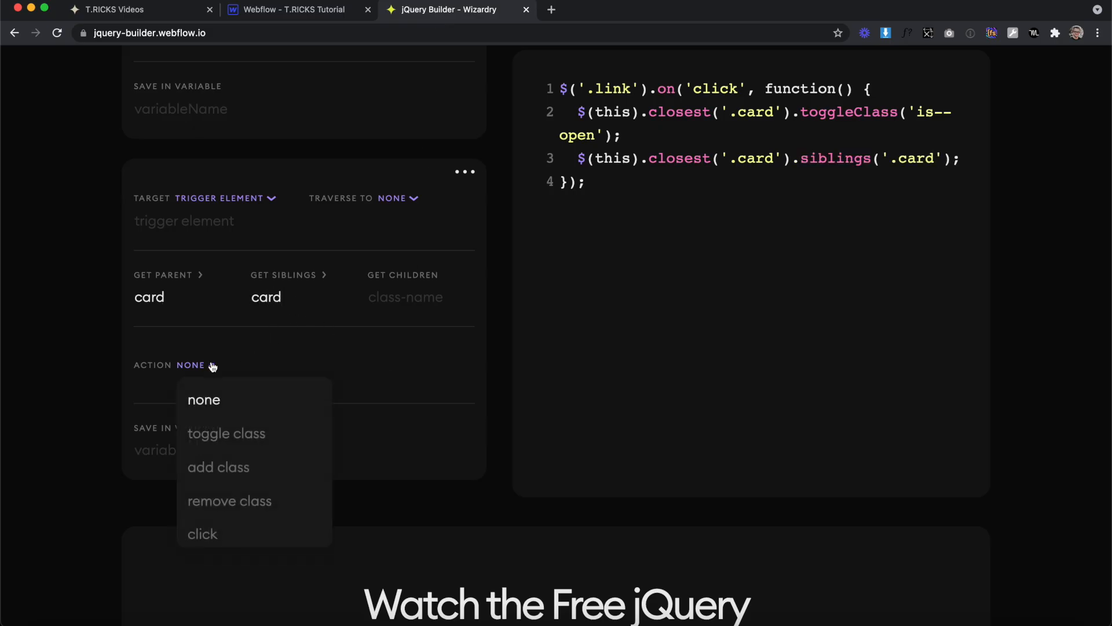
pyautogui.click(226, 433)
pyautogui.moveTo(215, 374); pyautogui.dragTo(69, 362)
pyautogui.write('is')
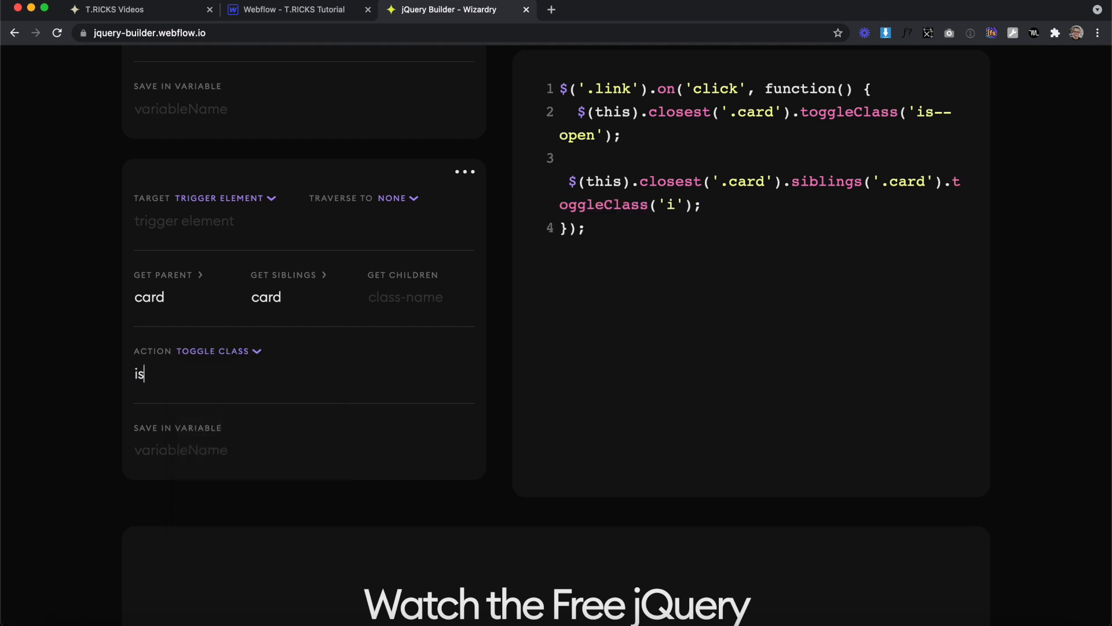
pyautogui.write('--closed')
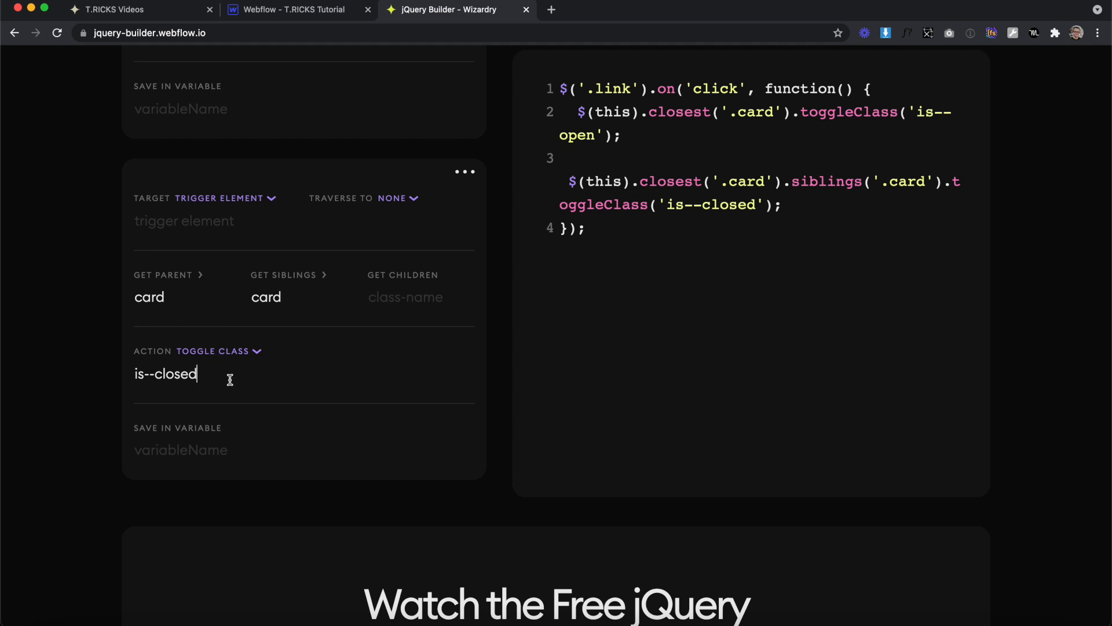
# Step: Add a third item that targets the trigger element and gets its card parent
pyautogui.click(465, 174)
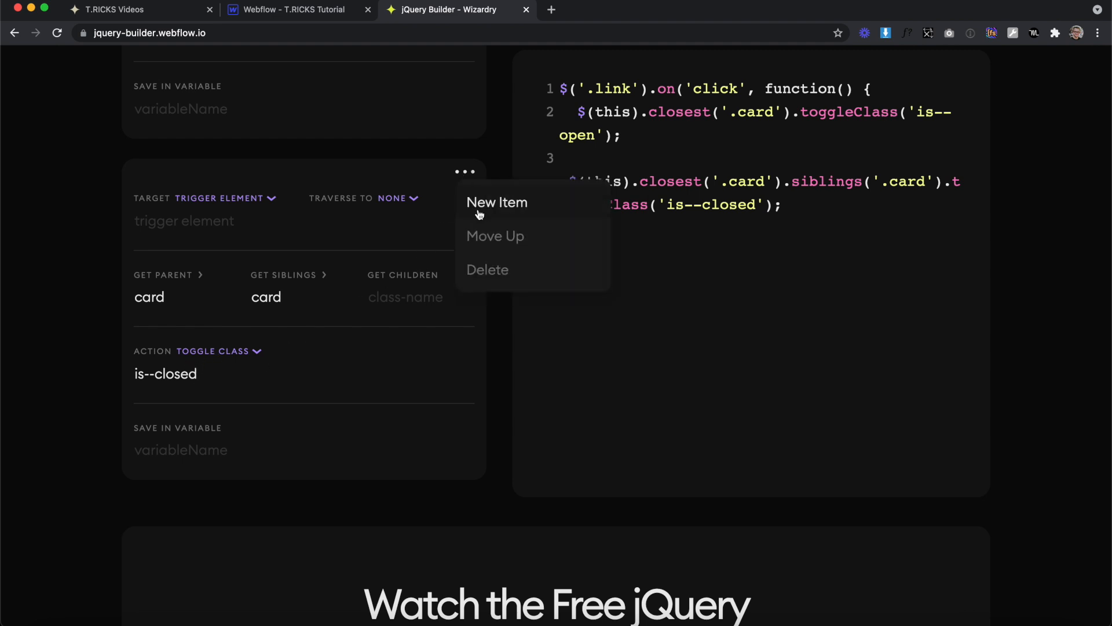
pyautogui.click(481, 202)
pyautogui.scroll(-5, 380, 336)
pyautogui.scroll(-1, 381, 337)
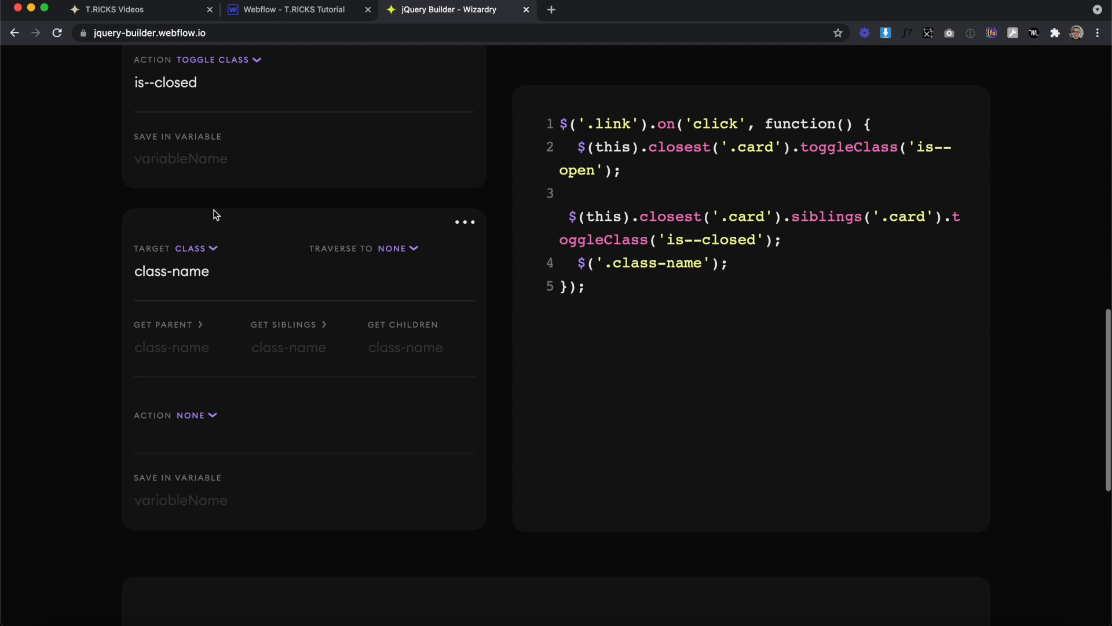
pyautogui.click(228, 317)
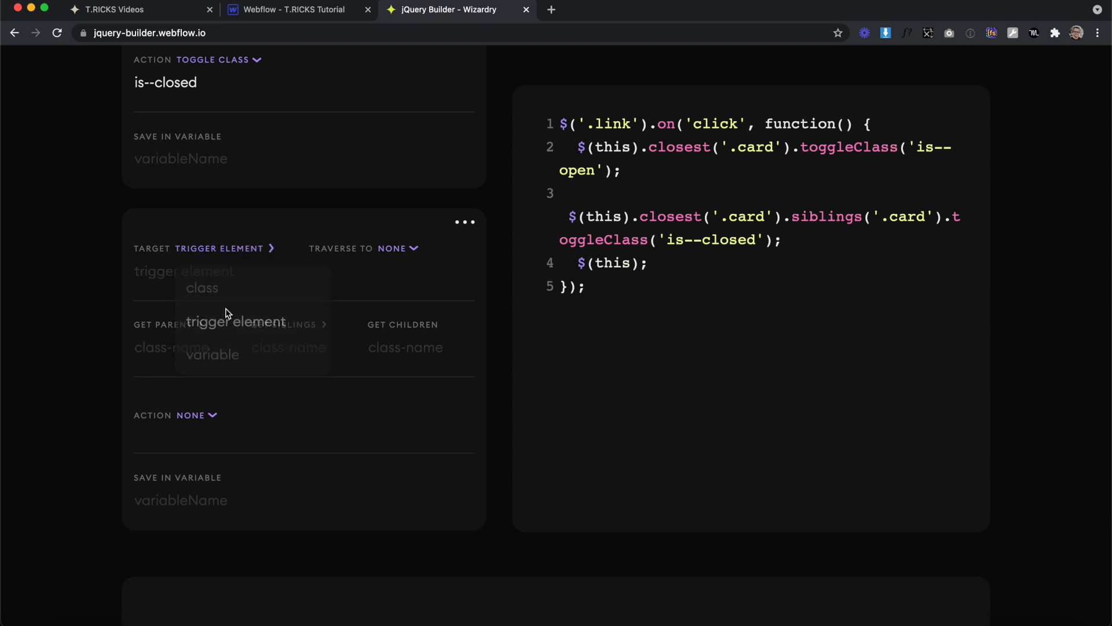
pyautogui.write('card')
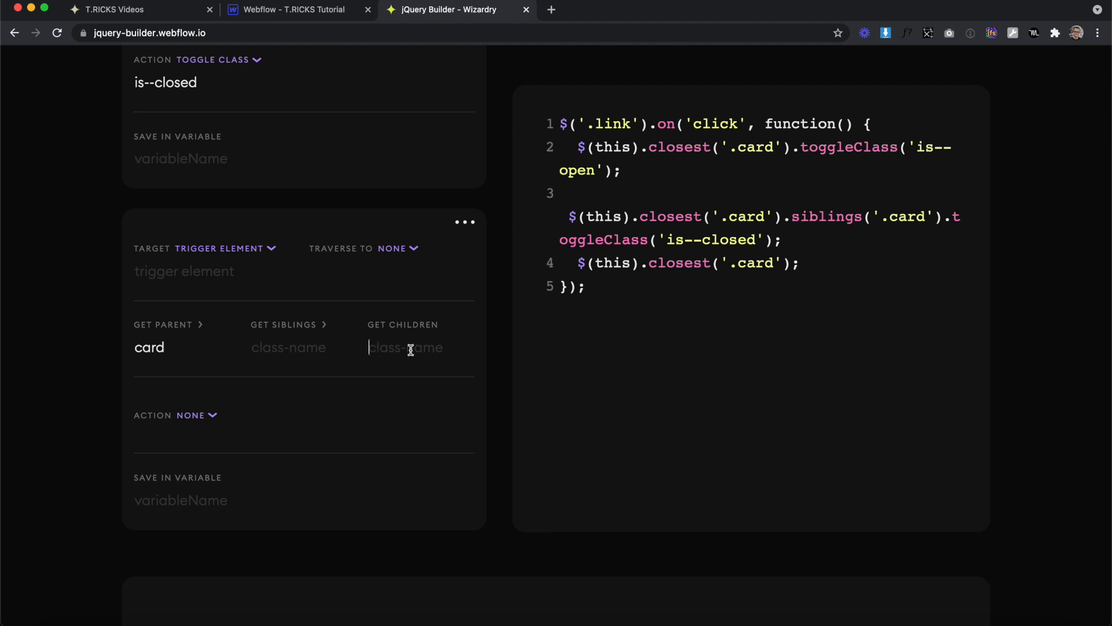
# Step: Set the third item's action to toggle the is--open class
pyautogui.click(197, 420)
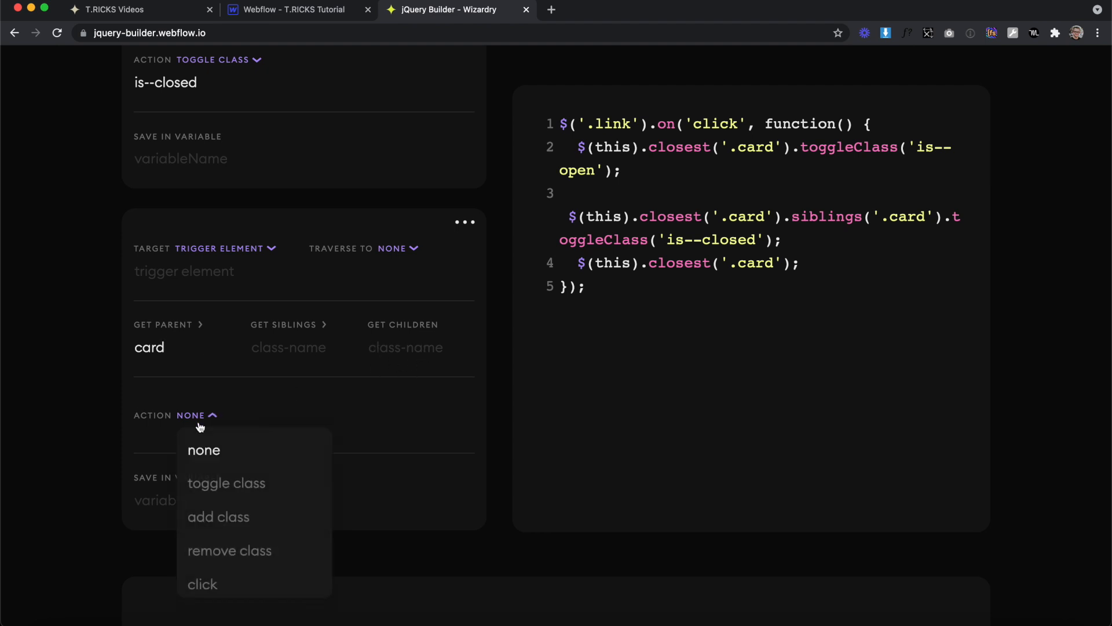
pyautogui.click(216, 486)
pyautogui.write('is--open')
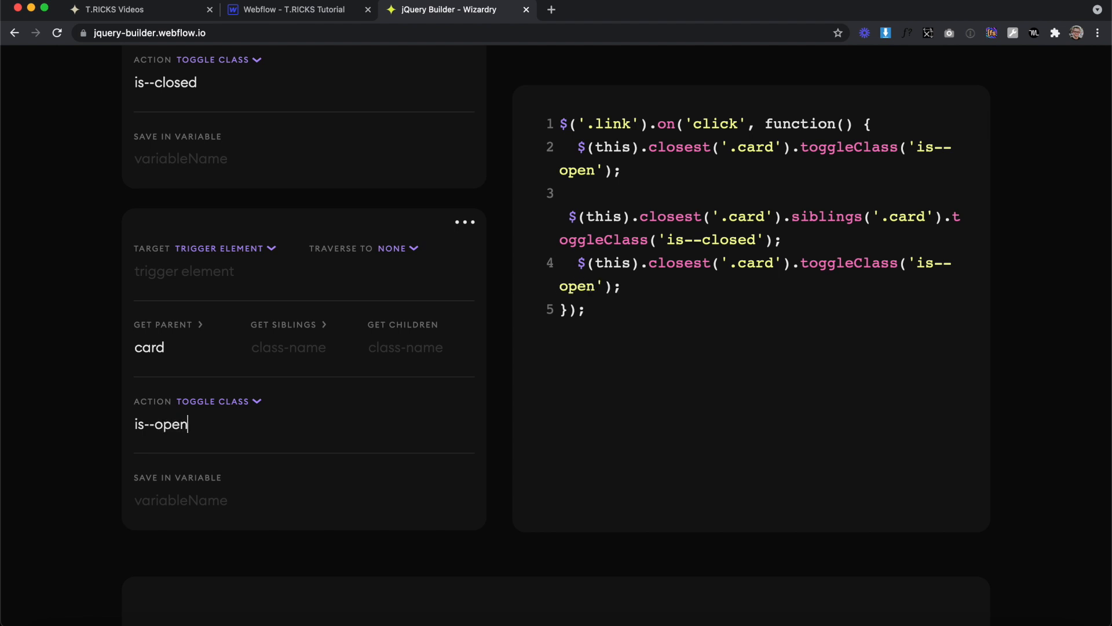
# Step: Set the third item's children to play_contain, .play_button, .link_sub and .link_heading
pyautogui.click(391, 347)
pyautogui.write('play')
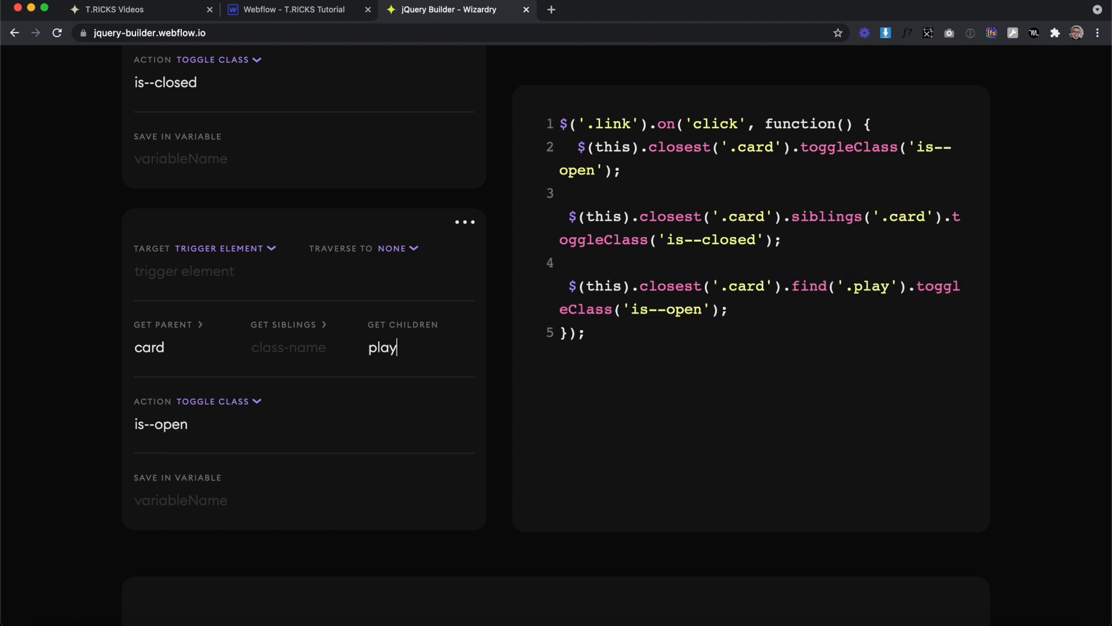
pyautogui.write('_contain')
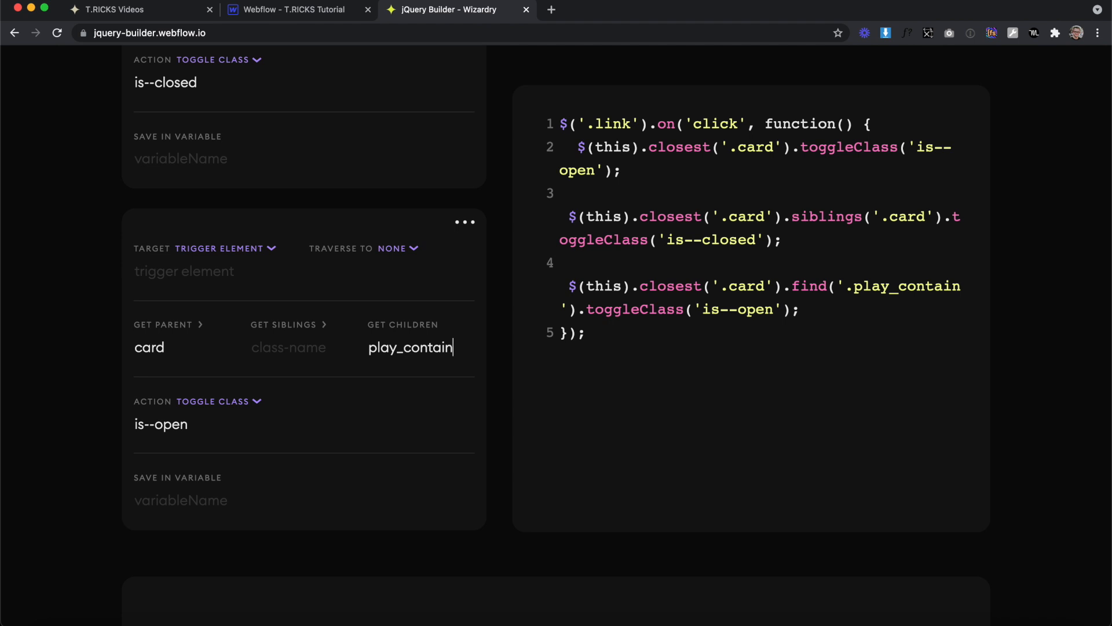
pyautogui.write(', .')
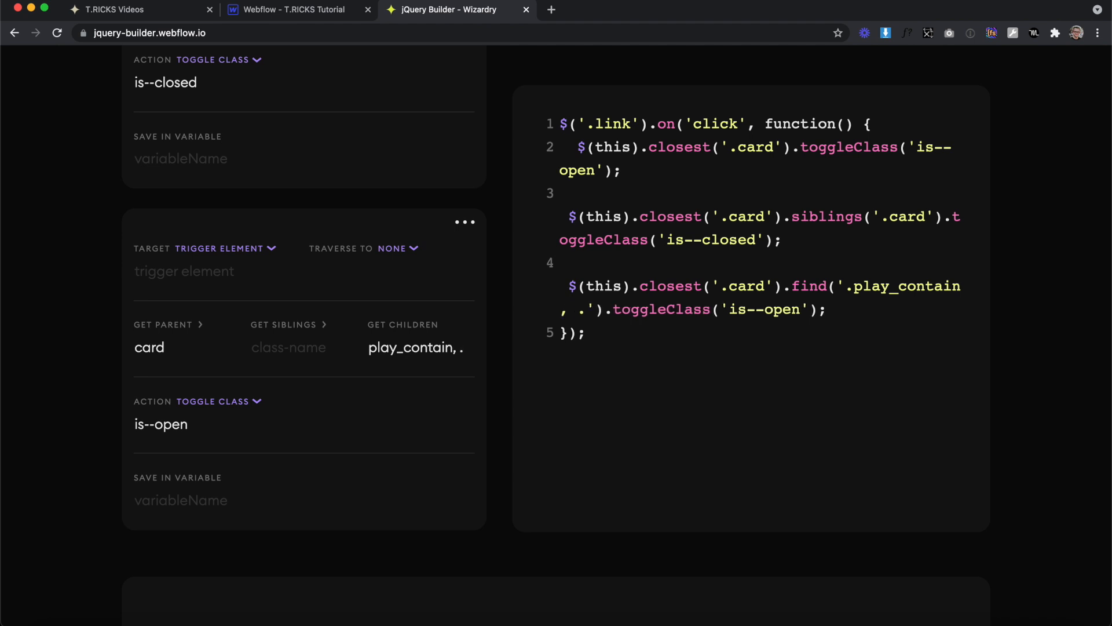
pyautogui.write('play_button')
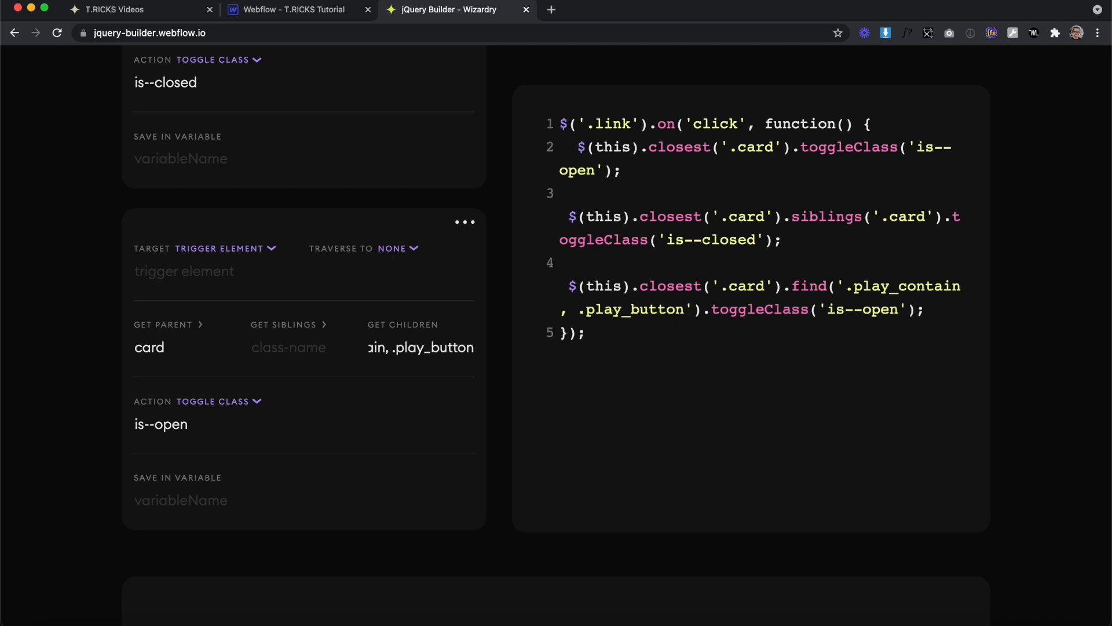
pyautogui.write(', ')
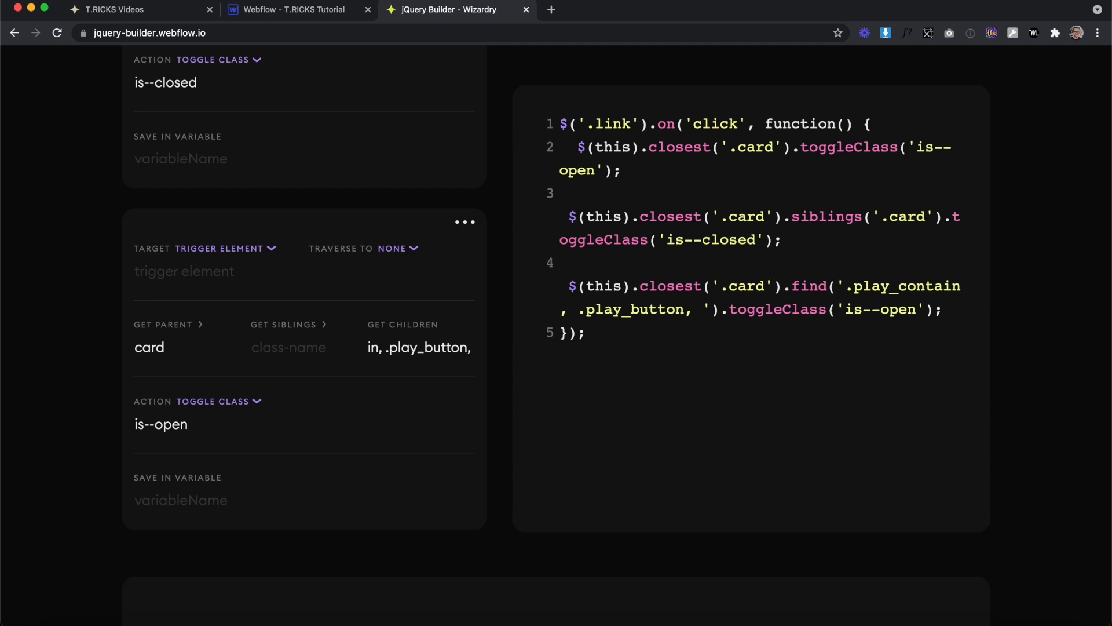
pyautogui.write('.link')
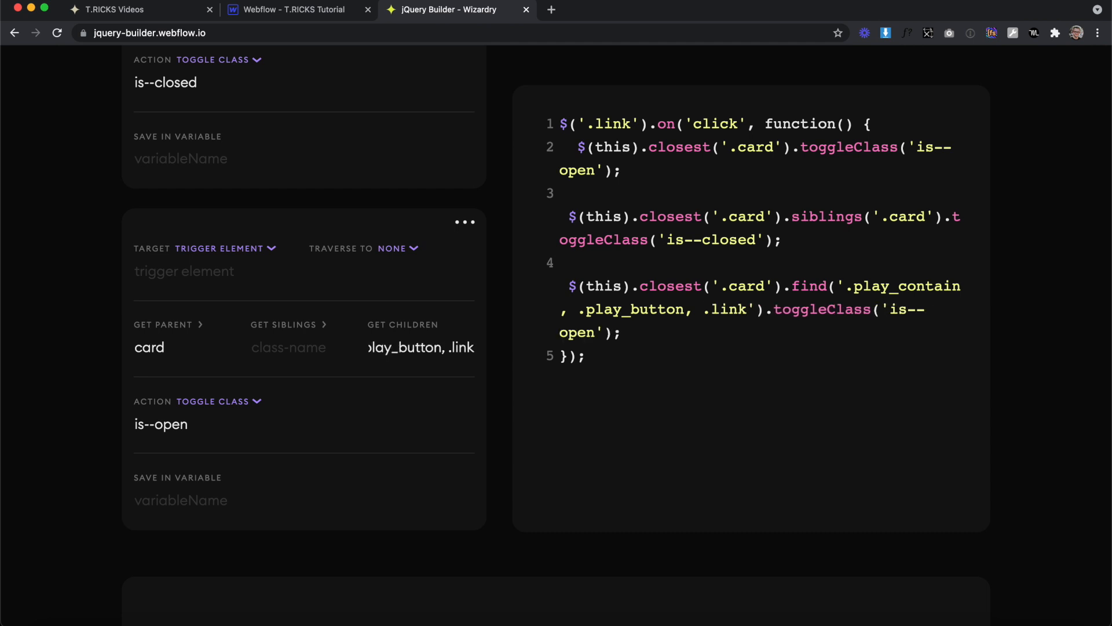
pyautogui.write('_sub')
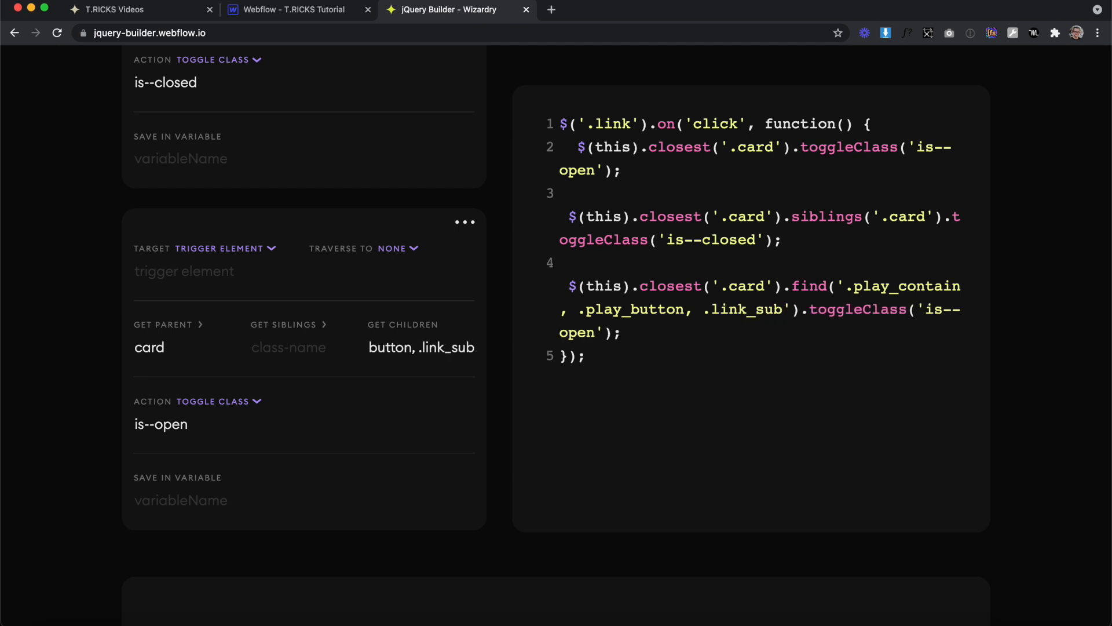
pyautogui.write(', .')
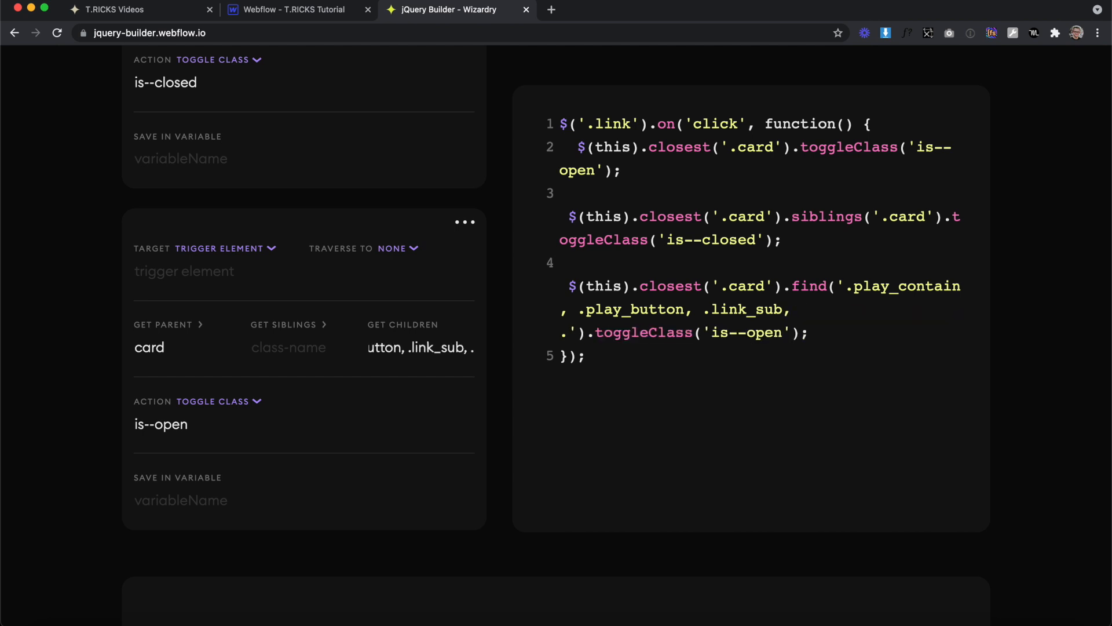
pyautogui.write('link')
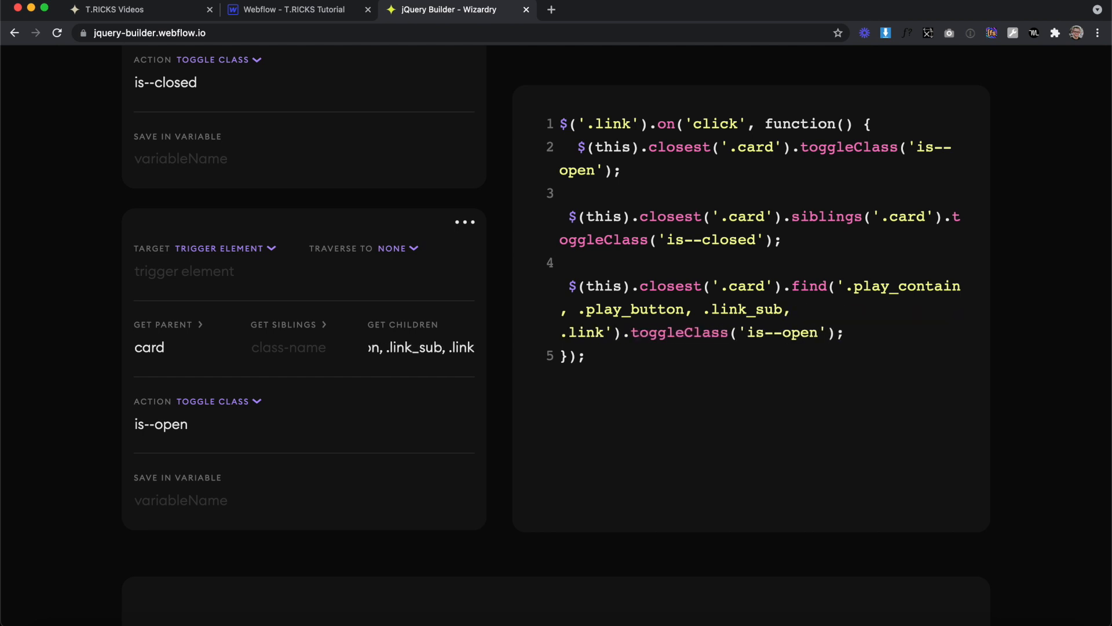
pyautogui.write('_heading')
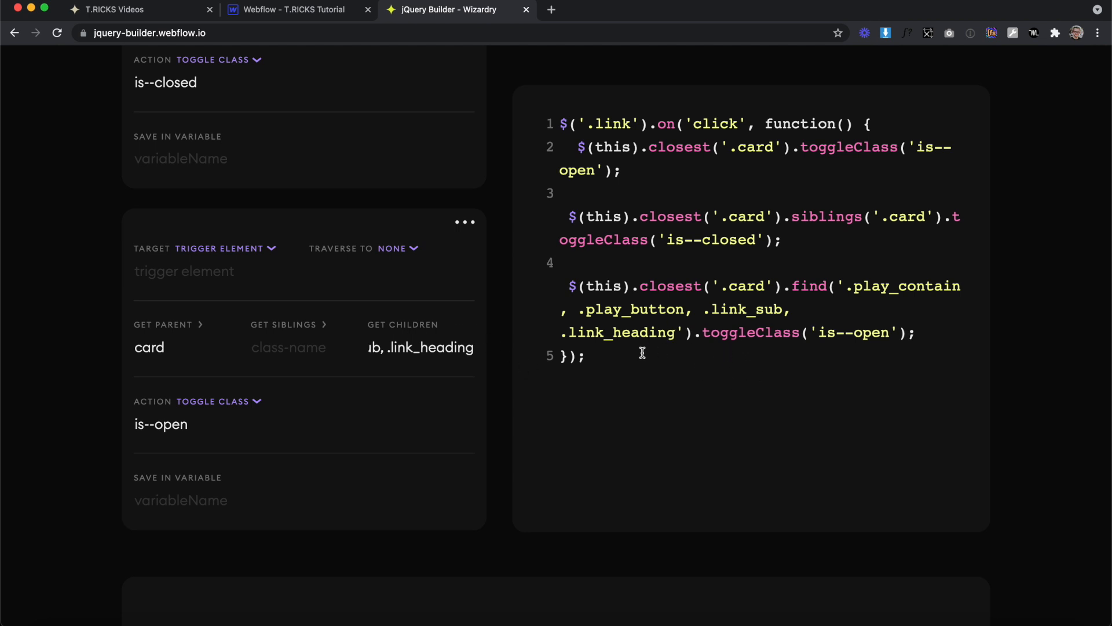
# Step: Copy the generated link code into the script before the Home page's closing body tag in Webflow and save the page settings
pyautogui.scroll(3, 643, 353)
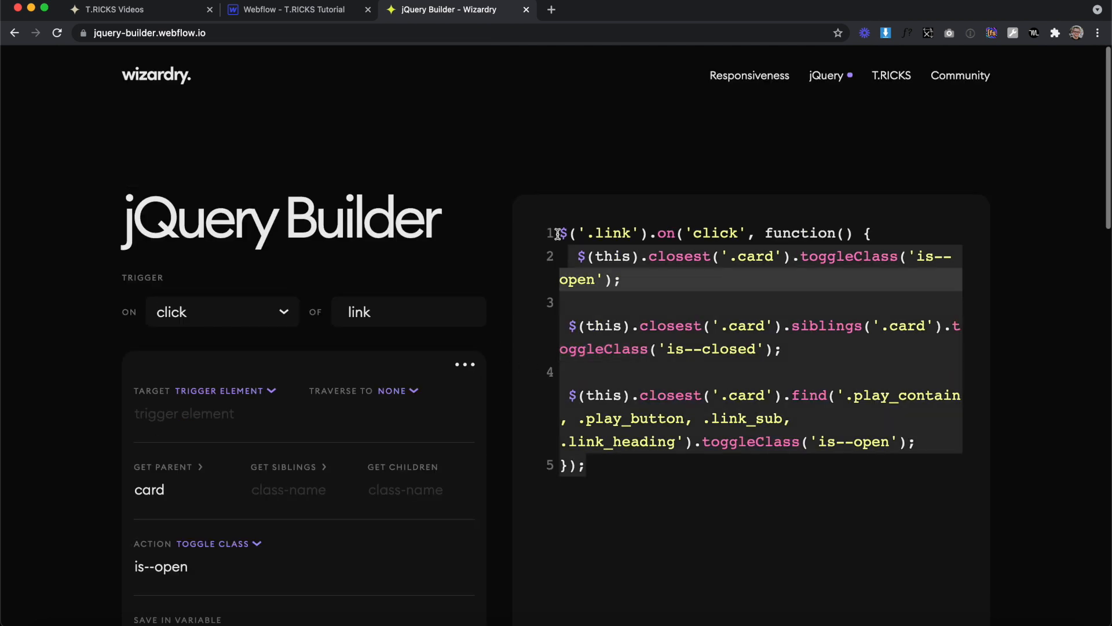
pyautogui.click(292, 8)
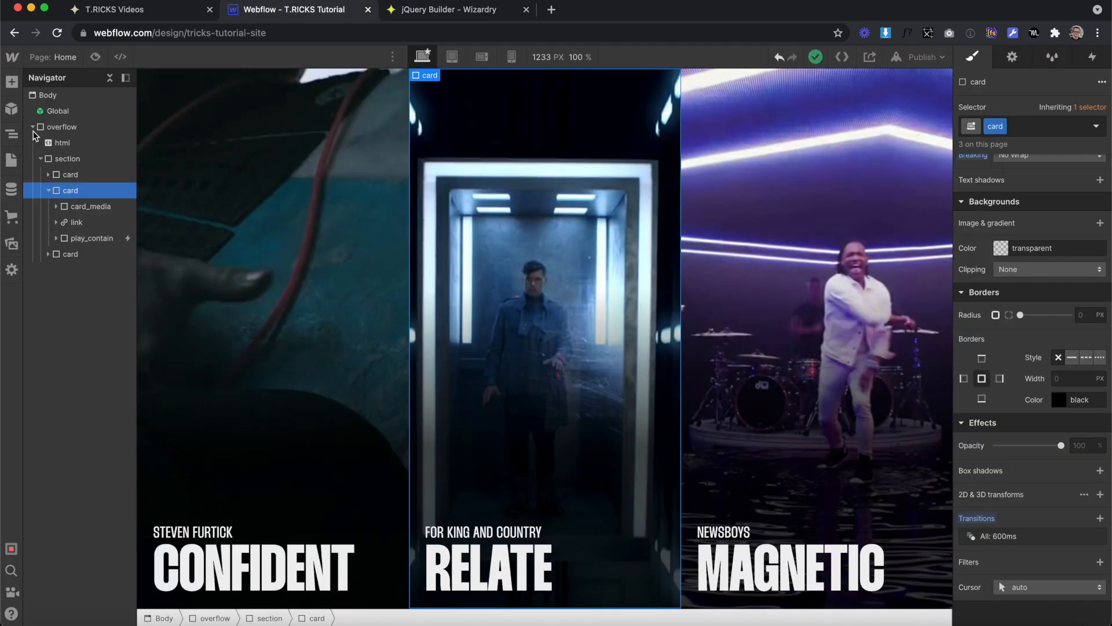
pyautogui.click(8, 164)
pyautogui.click(179, 162)
pyautogui.scroll(-10, 320, 355)
pyautogui.click(299, 355)
pyautogui.press('super+v')
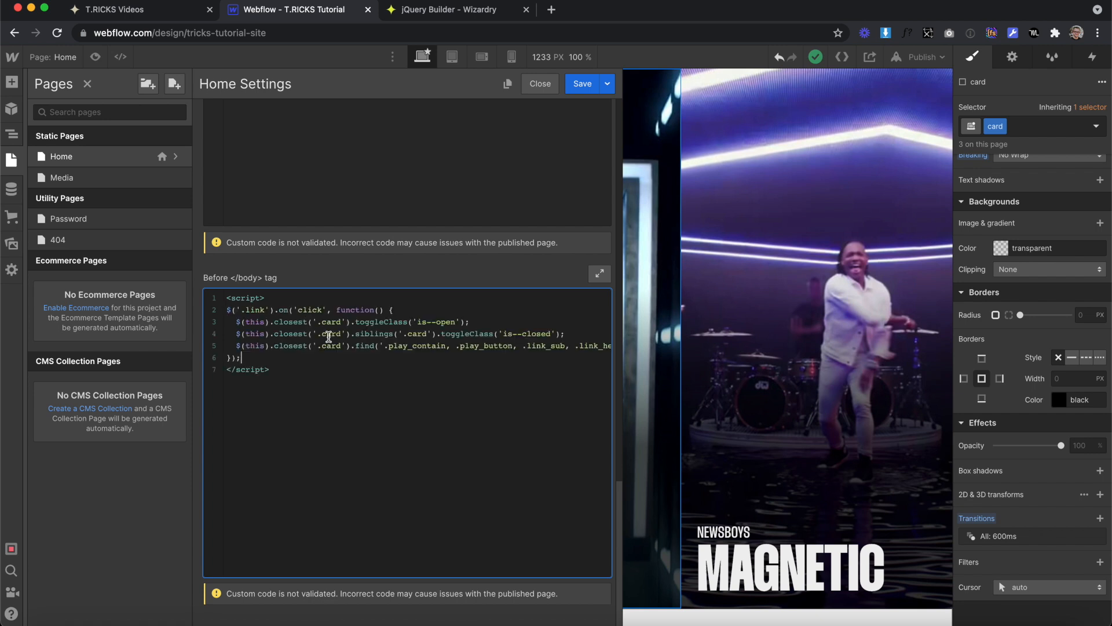
pyautogui.click(585, 84)
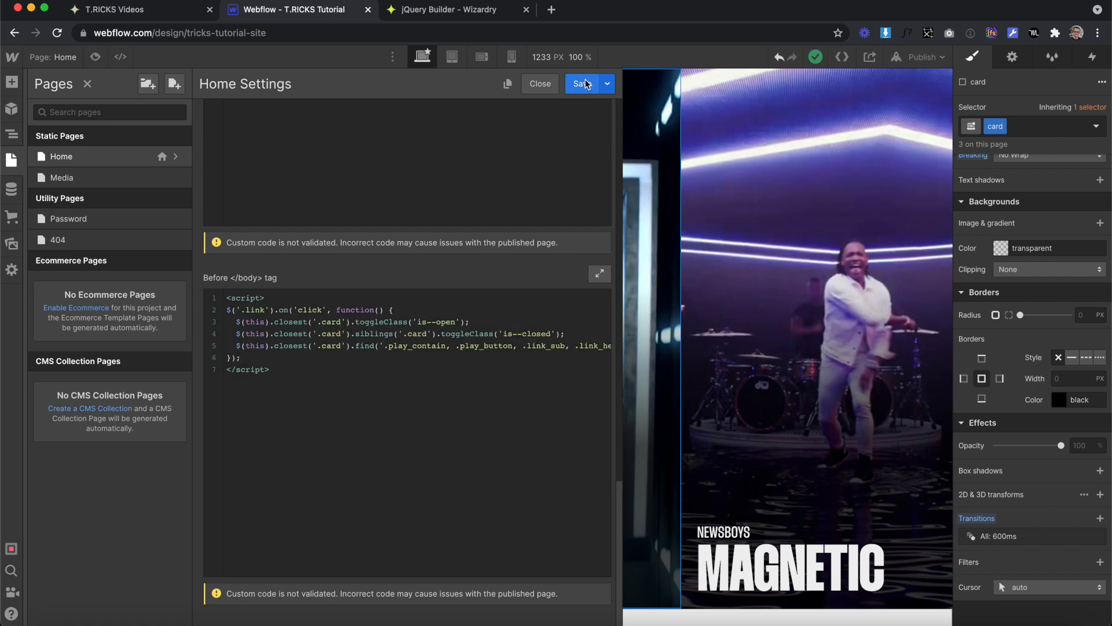
# Step: Publish the site and open the RELATE card on the live page to test the link toggle
pyautogui.click(920, 56)
pyautogui.click(886, 224)
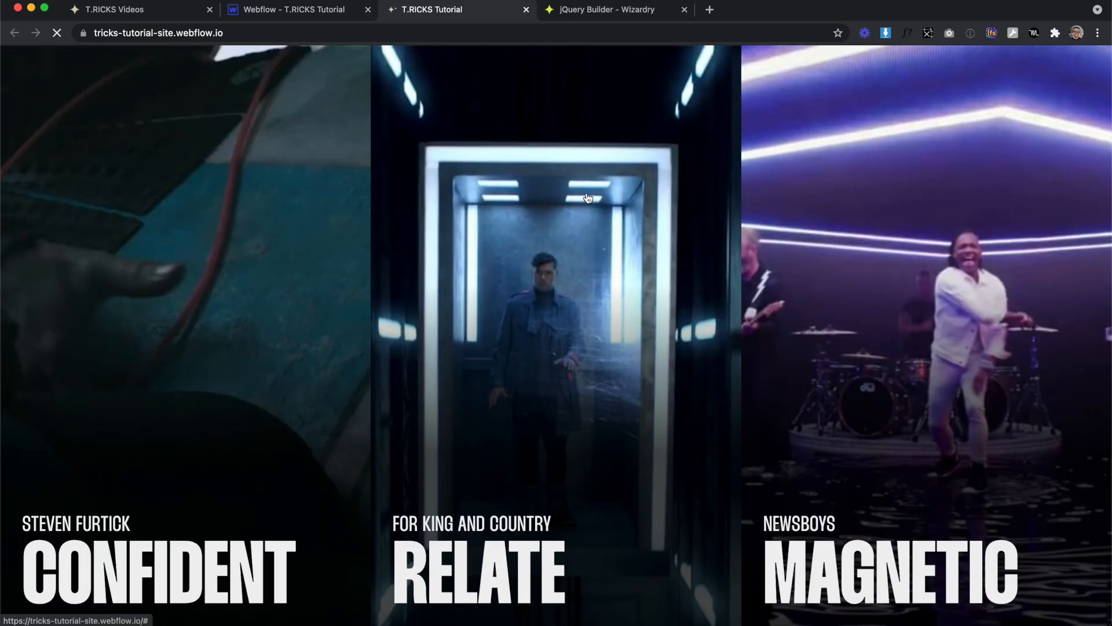
pyautogui.click(555, 297)
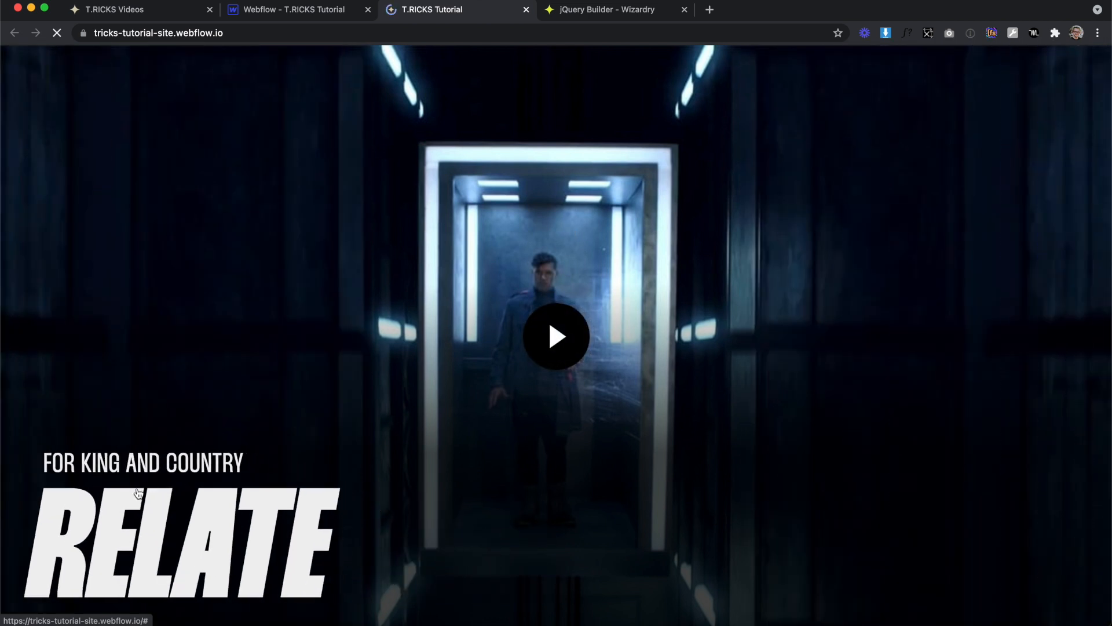
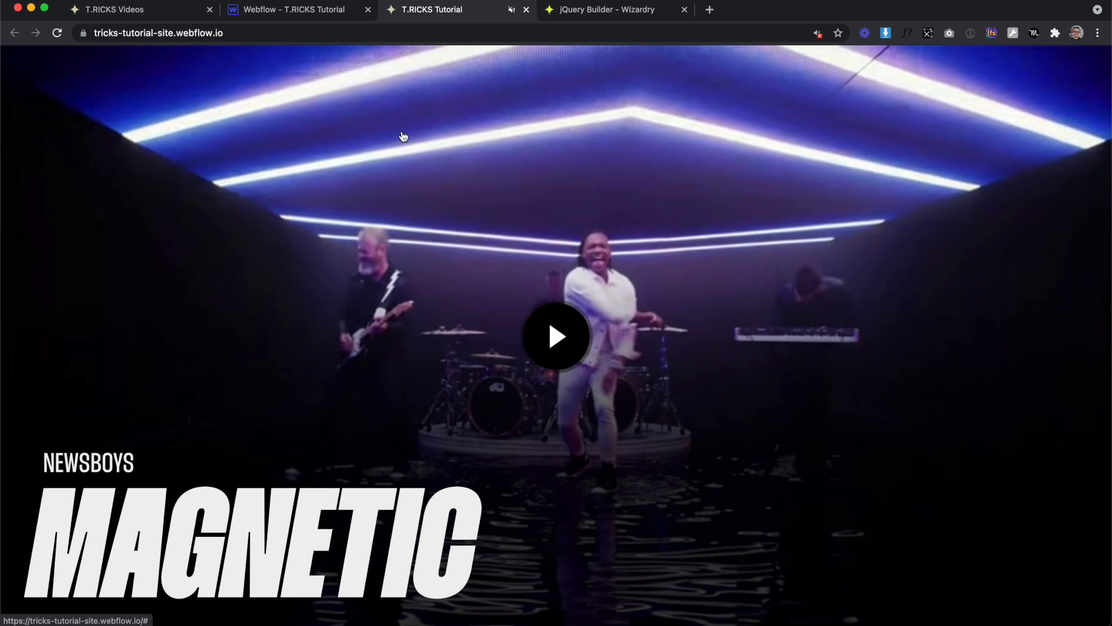
# Step: Copy the play link's class name from Webflow and use it as the click trigger's class in the jQuery Builder
pyautogui.click(277, 12)
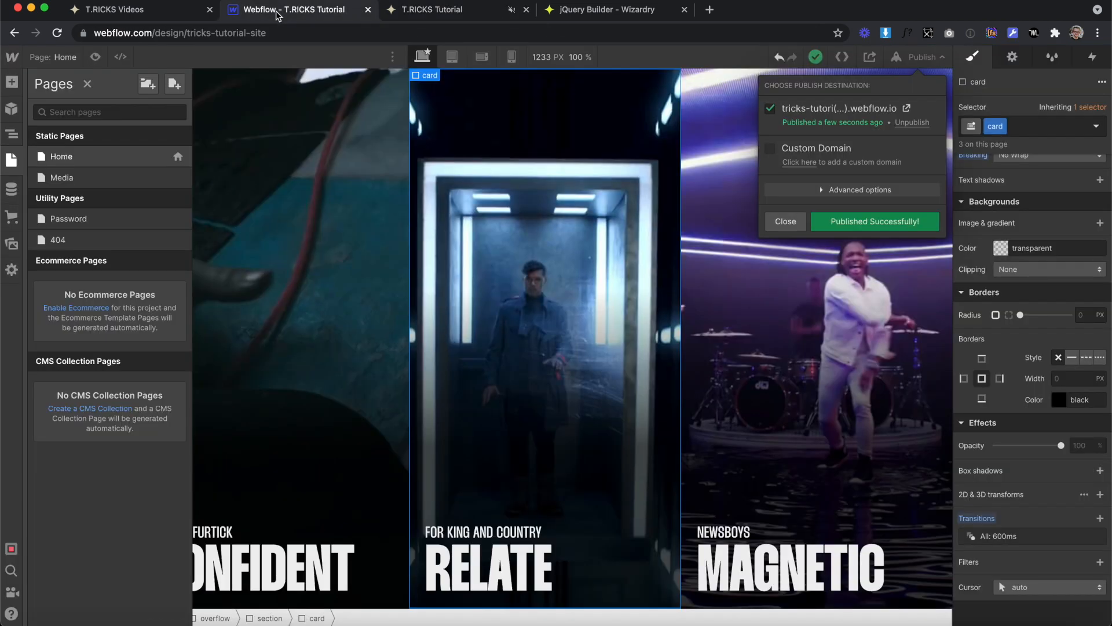
pyautogui.click(521, 262)
pyautogui.click(533, 317)
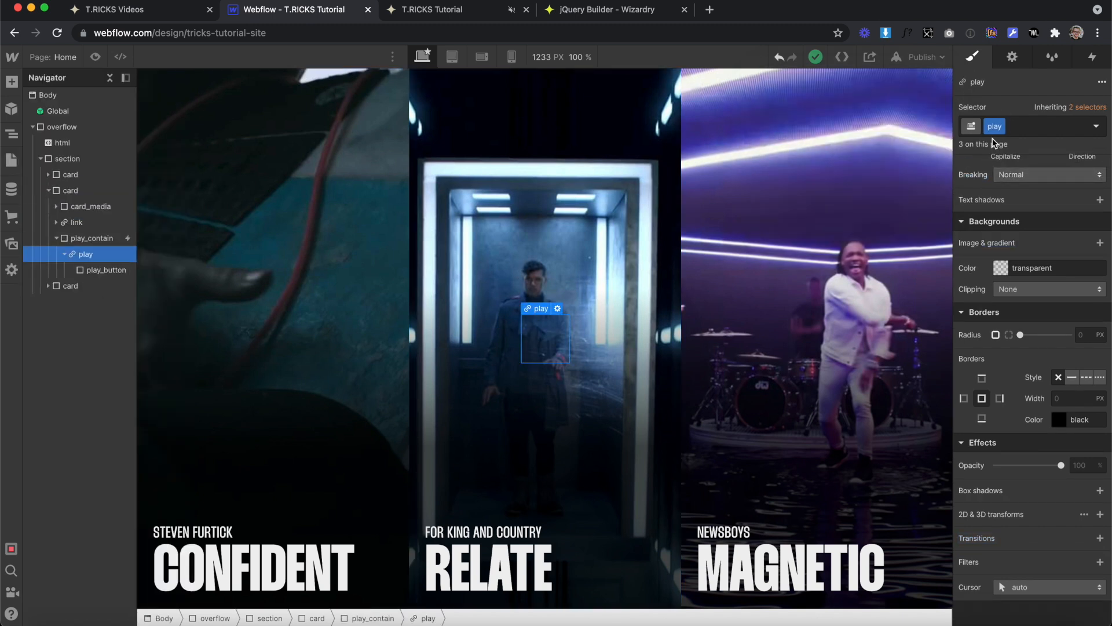
pyautogui.doubleClick(990, 127)
pyautogui.hotkey('ctrl', 'c')
pyautogui.click(601, 13)
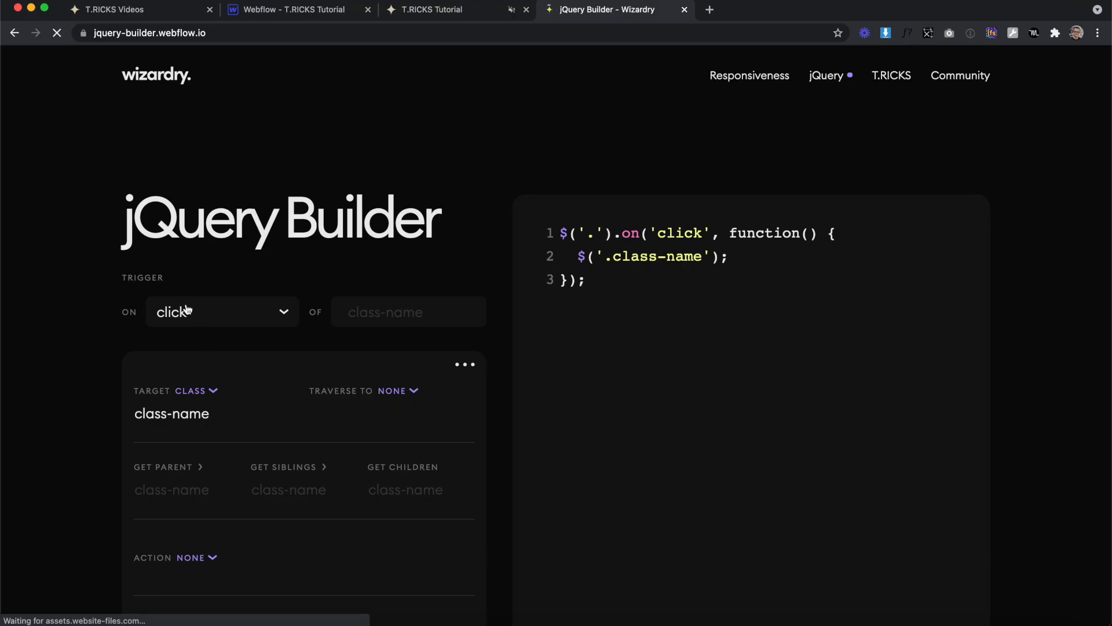
pyautogui.click(387, 307)
pyautogui.hotkey('ctrl', 'v')
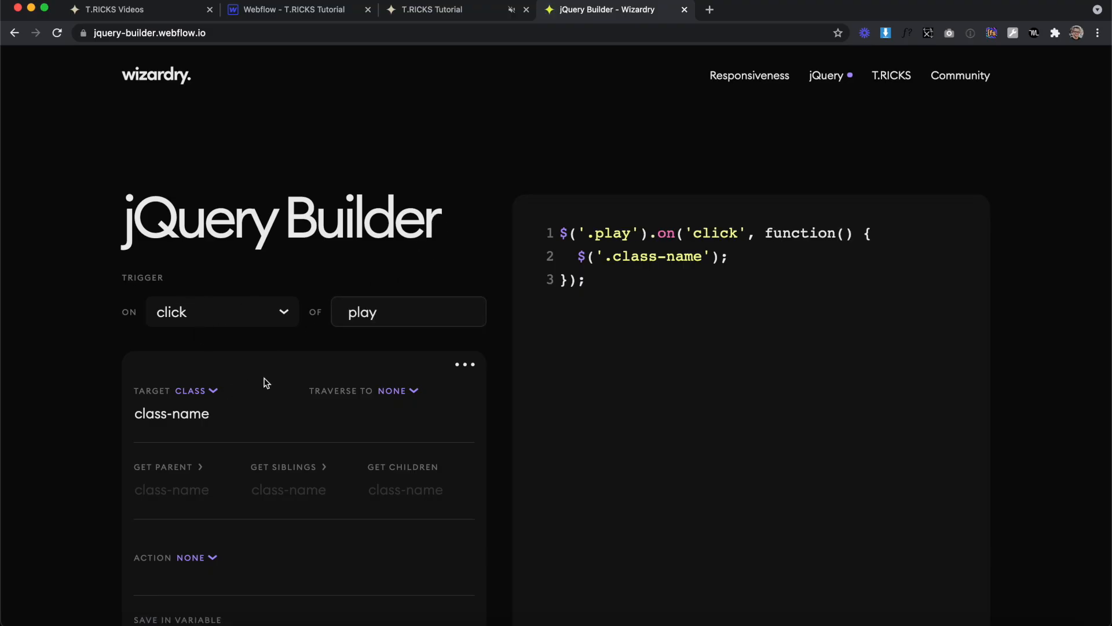
# Step: Target the trigger element and get its card parent in the play click function
pyautogui.click(193, 392)
pyautogui.click(225, 458)
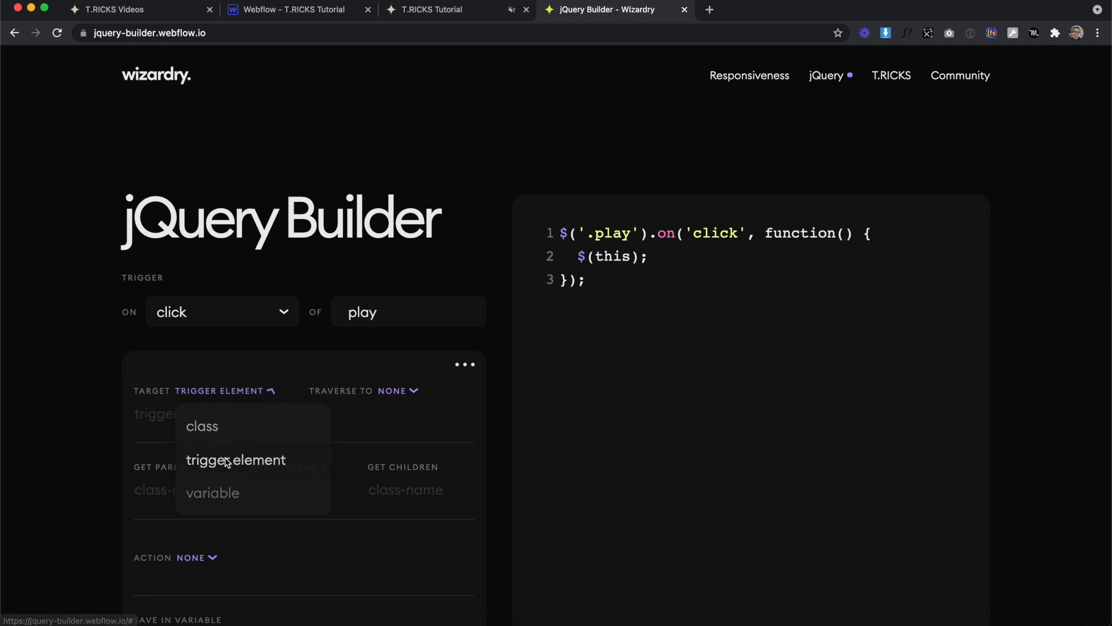
pyautogui.click(191, 493)
pyautogui.write('card')
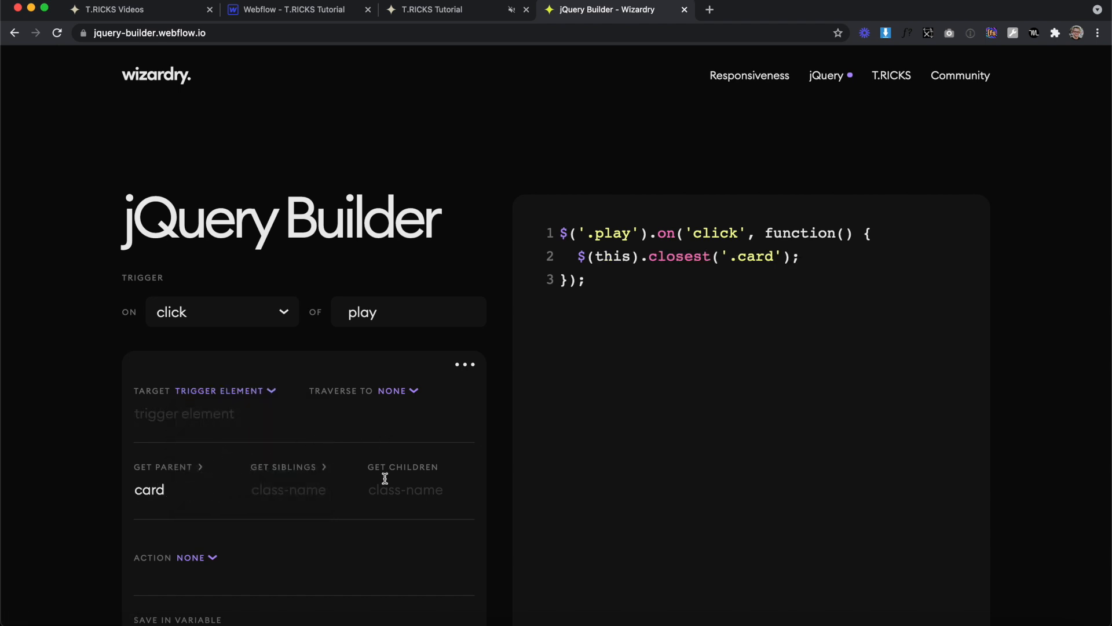
# Step: Set the play item's children to .card_media, .link, .play_button
pyautogui.click(411, 495)
pyautogui.write('.card')
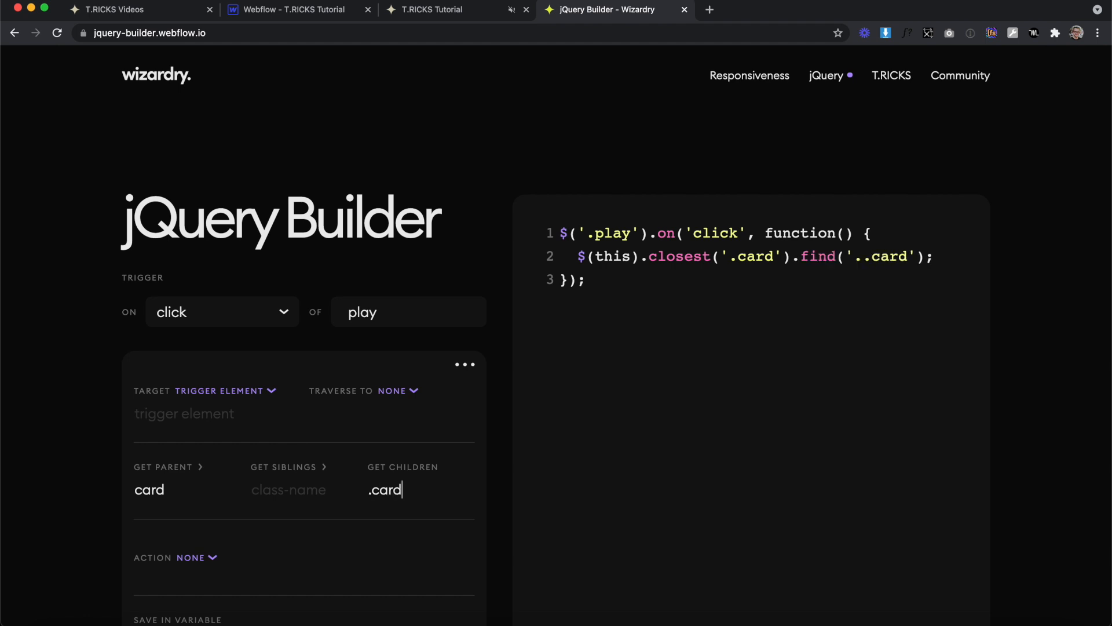
pyautogui.write('_media, .link')
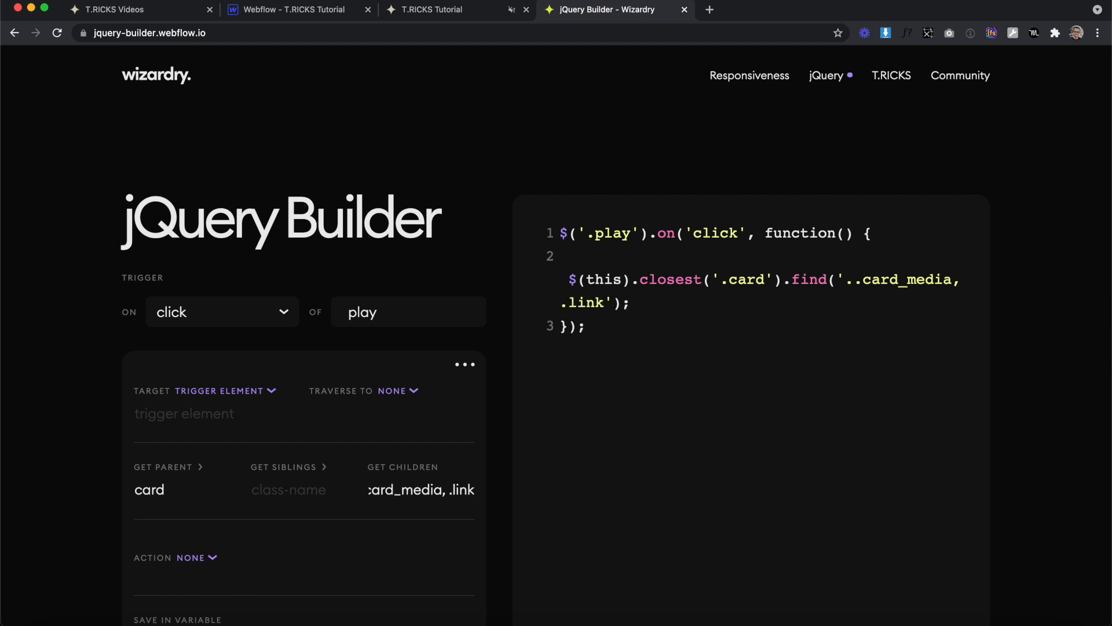
pyautogui.write(', .play_button')
# Step: Set the play item's action to toggle the is--playing class
pyautogui.scroll(-3, 399, 455)
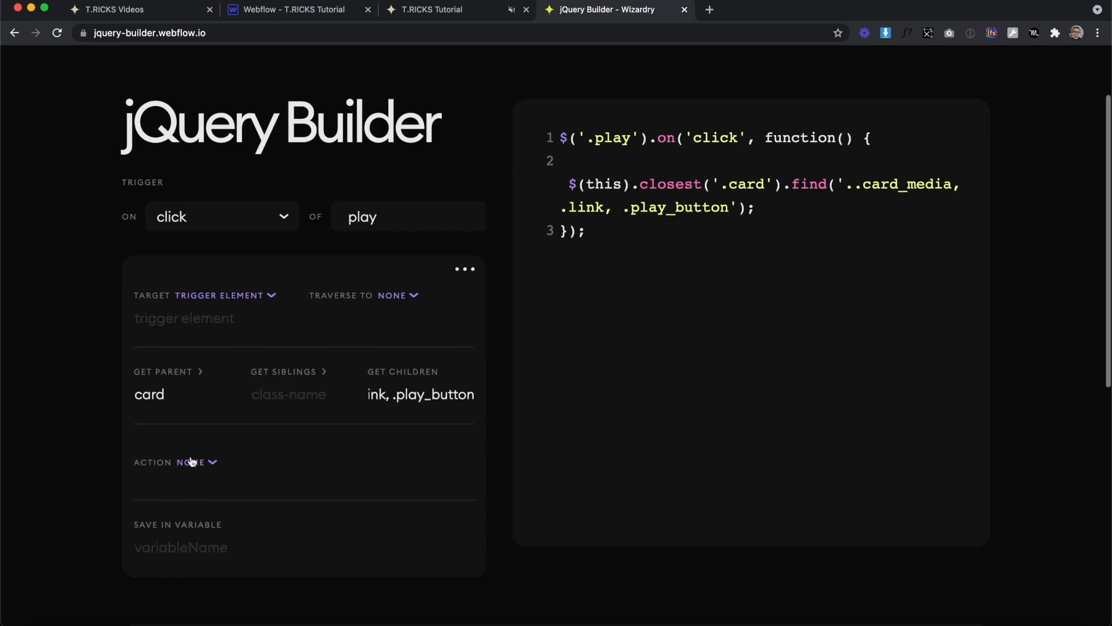
pyautogui.click(191, 462)
pyautogui.click(232, 530)
pyautogui.moveTo(213, 472); pyautogui.dragTo(117, 470)
pyautogui.press('BackSpace')
pyautogui.write('is--playing')
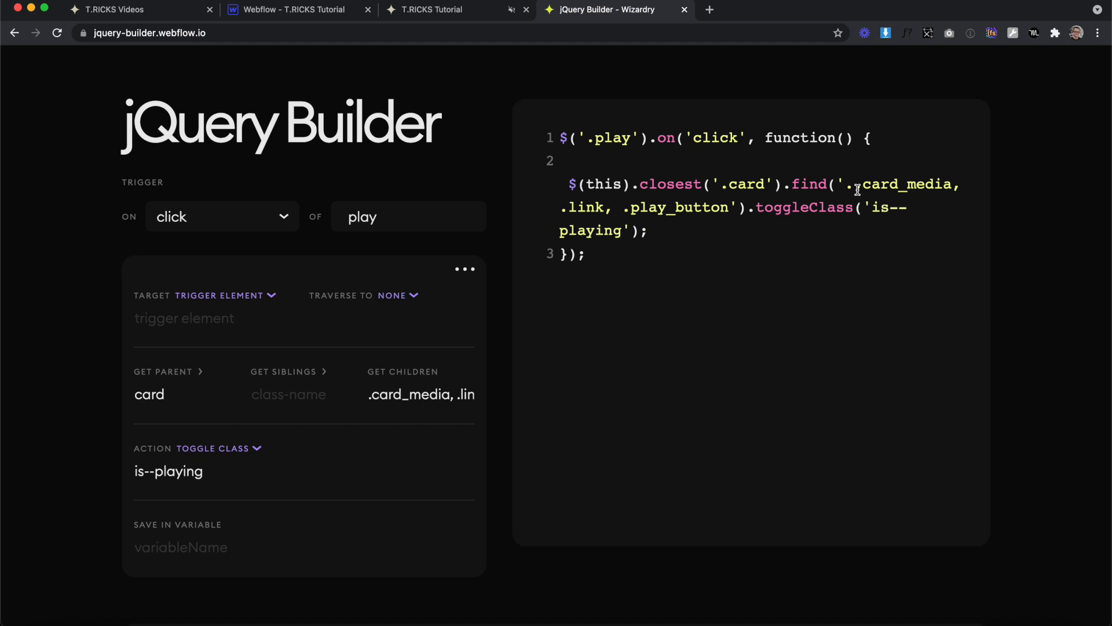
# Step: Remove the extra dot before .card_media in the generated code and copy the whole play click function
pyautogui.press('BackSpace')
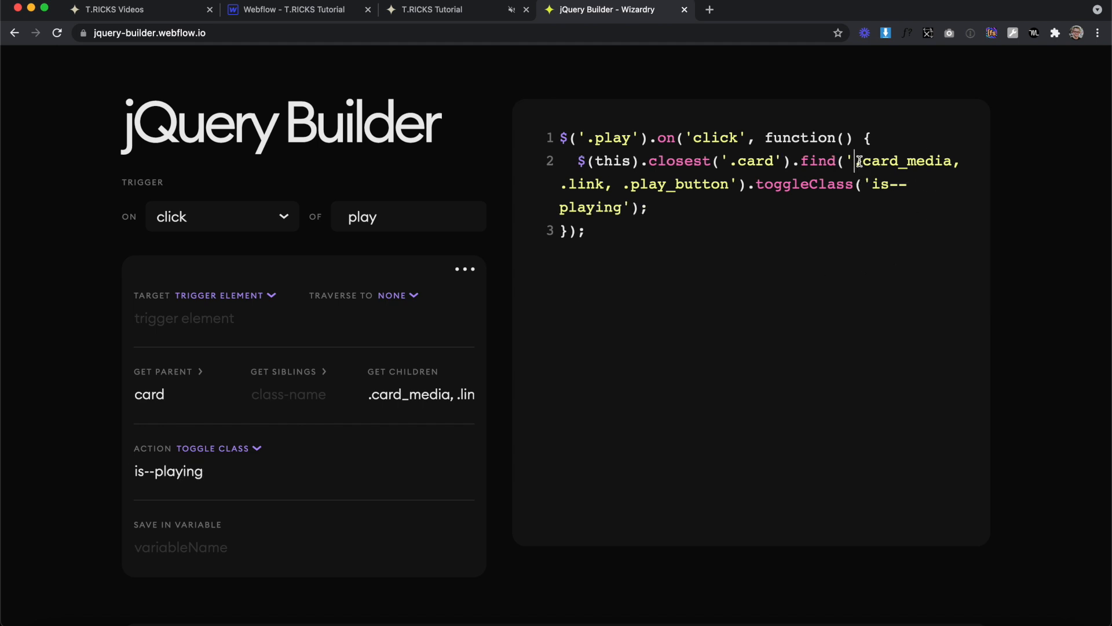
pyautogui.moveTo(855, 160); pyautogui.dragTo(950, 159)
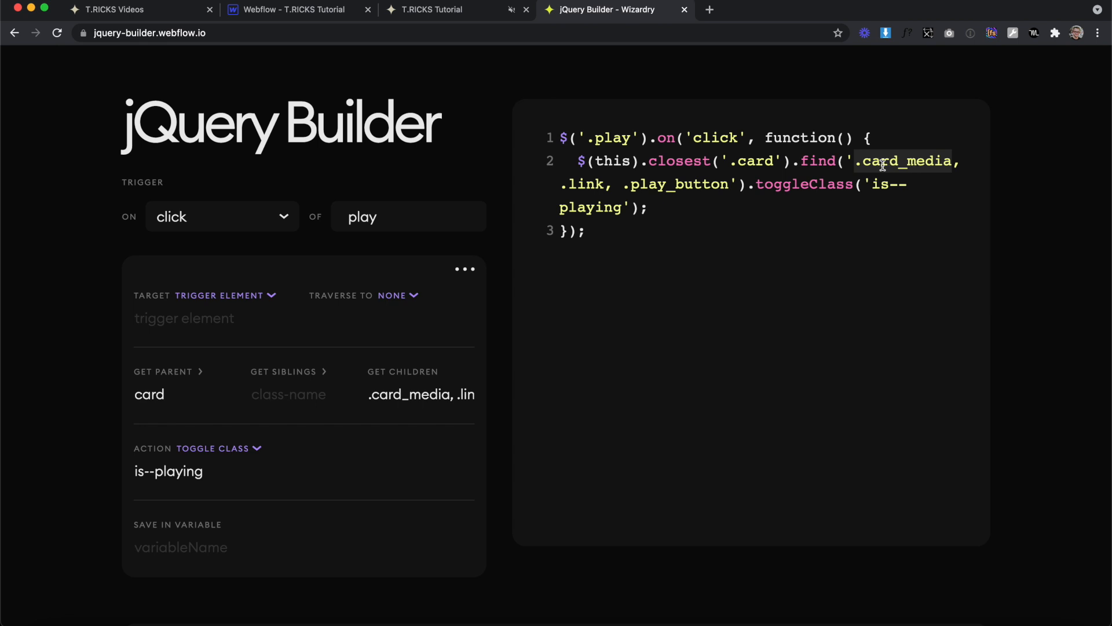
pyautogui.moveTo(561, 184); pyautogui.dragTo(603, 184)
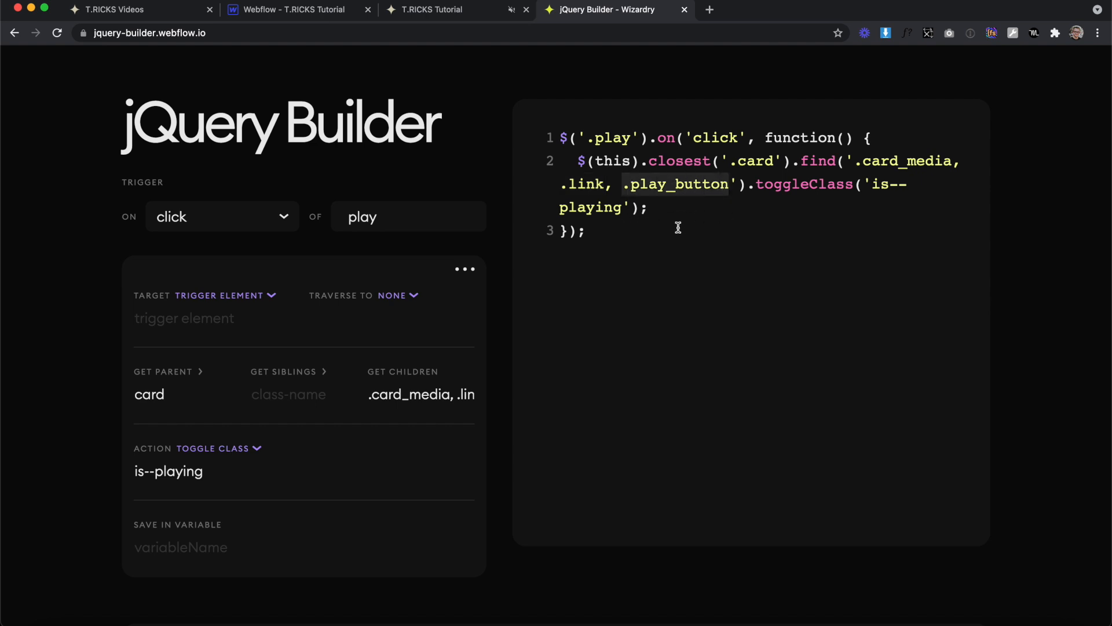
pyautogui.moveTo(616, 230); pyautogui.dragTo(550, 131)
pyautogui.press('super+c')
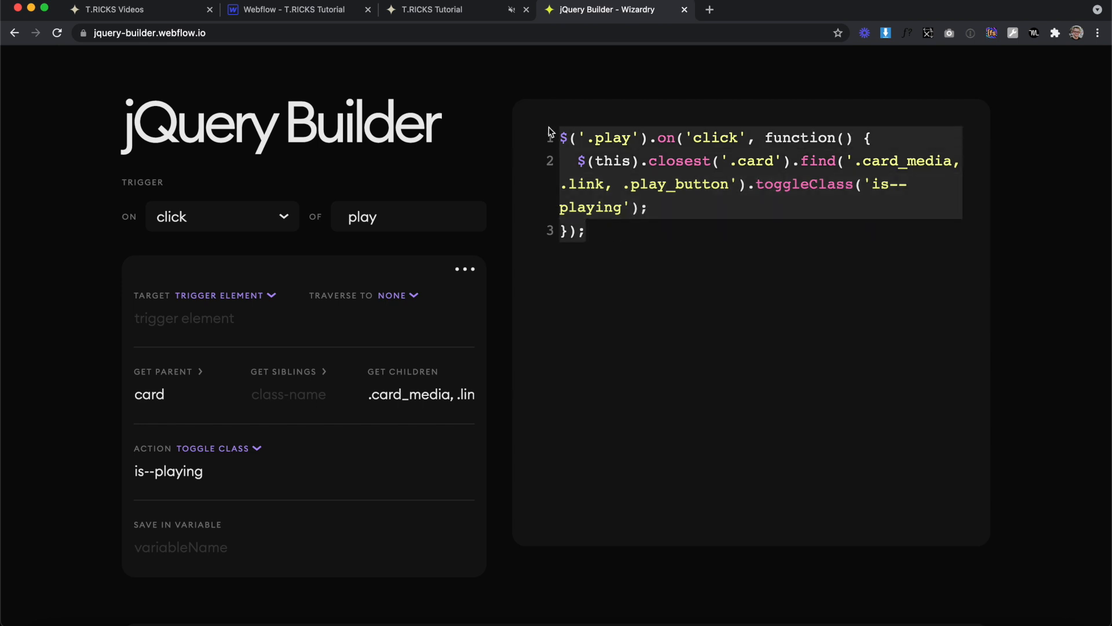
# Step: Paste the play click function below the link function in the Home page's before-body script in Webflow and save
pyautogui.click(297, 11)
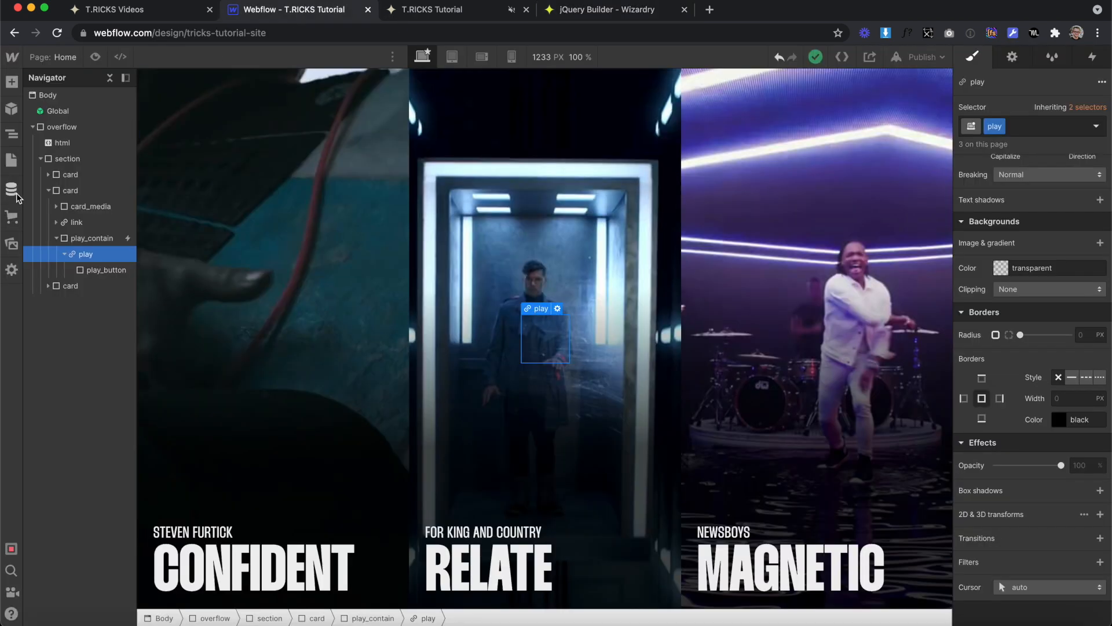
pyautogui.click(12, 160)
pyautogui.click(179, 157)
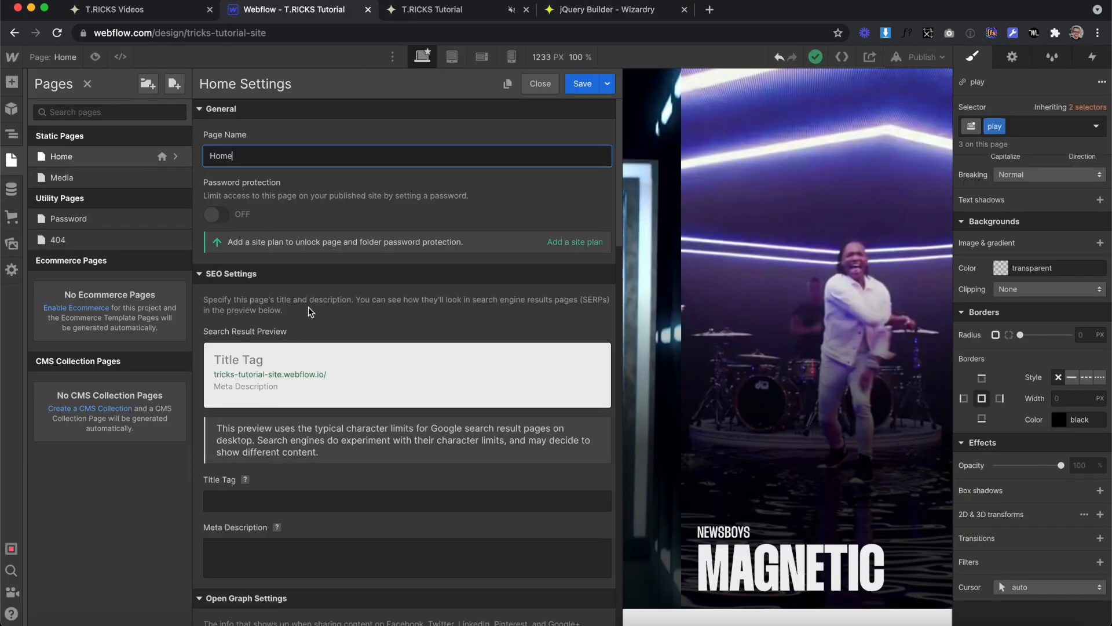
pyautogui.scroll(-15, 348, 364)
pyautogui.click(284, 362)
pyautogui.press('Return')
pyautogui.press('Return')
pyautogui.press('super+v')
pyautogui.click(580, 89)
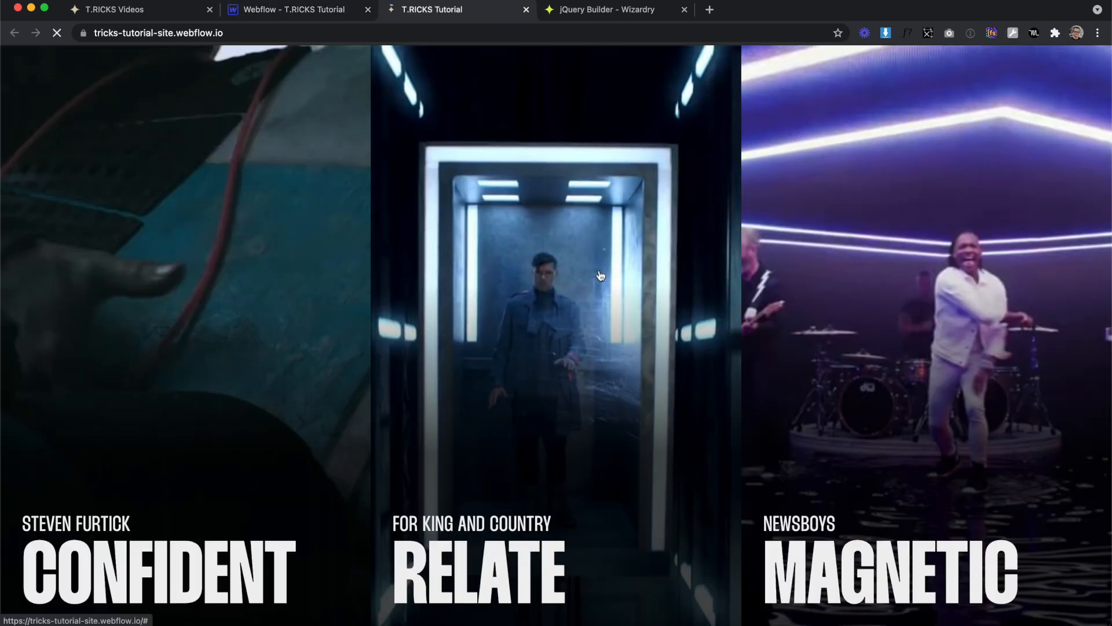
# Step: Open the RELATE card on the published site and play its video to test the is--playing toggle
pyautogui.click(598, 276)
pyautogui.click(570, 329)
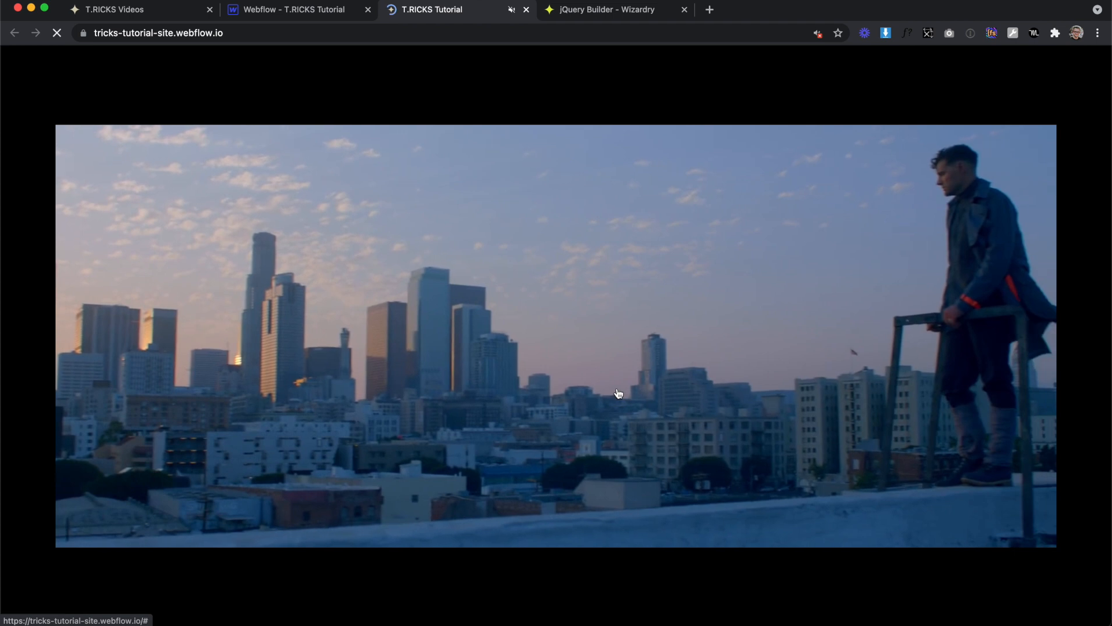
# Step: Pause and replay the RELATE video on the published site, then close the card while the video is playing
pyautogui.click(559, 339)
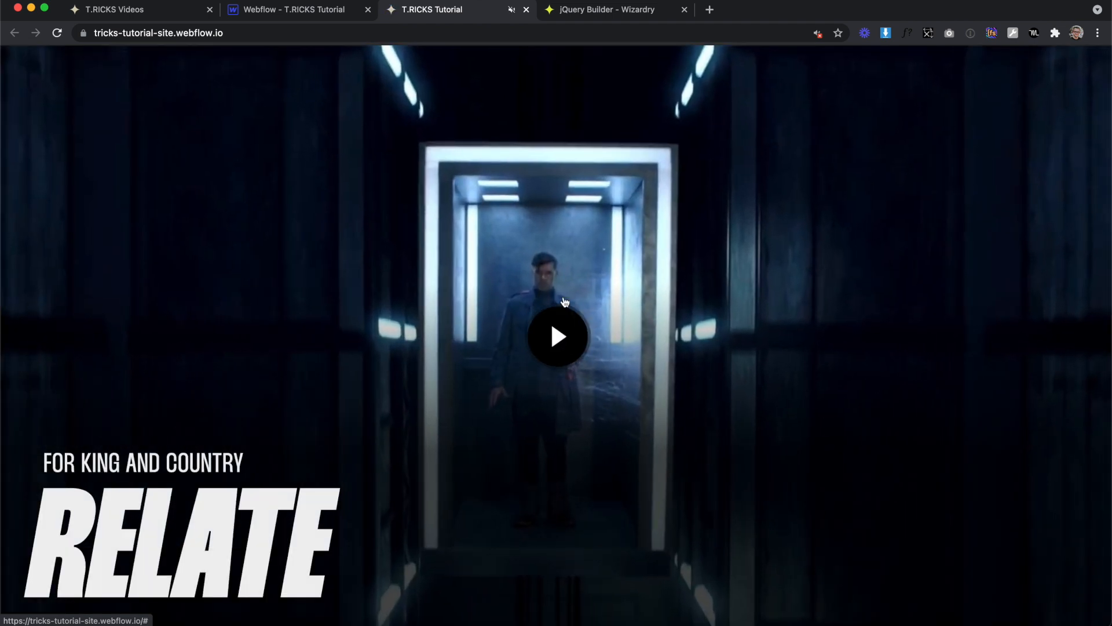
pyautogui.click(548, 341)
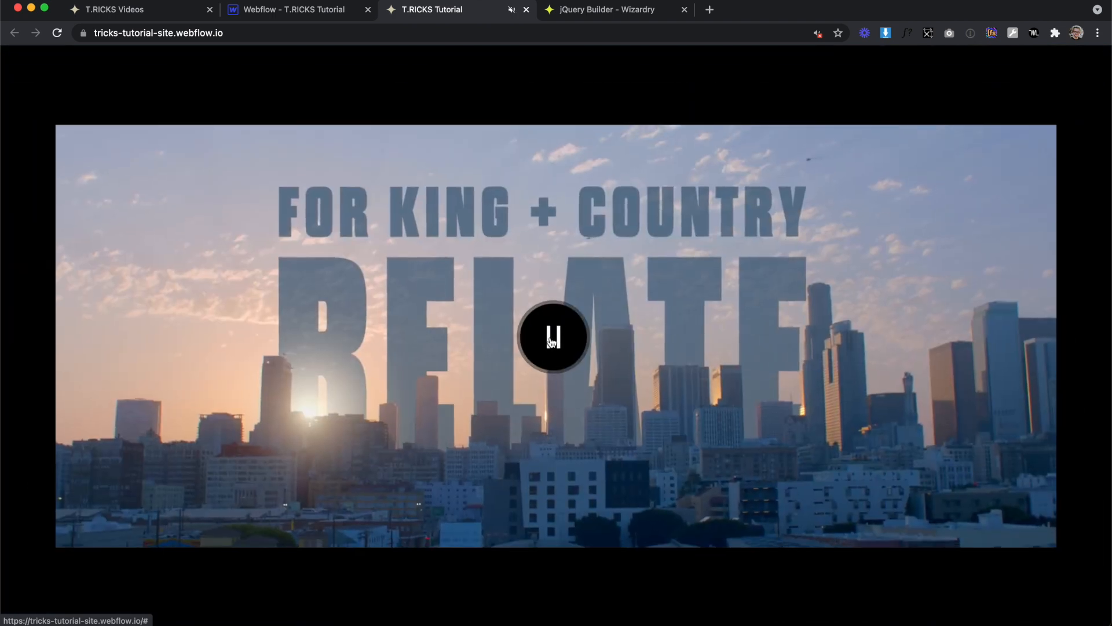
pyautogui.click(548, 341)
pyautogui.click(549, 342)
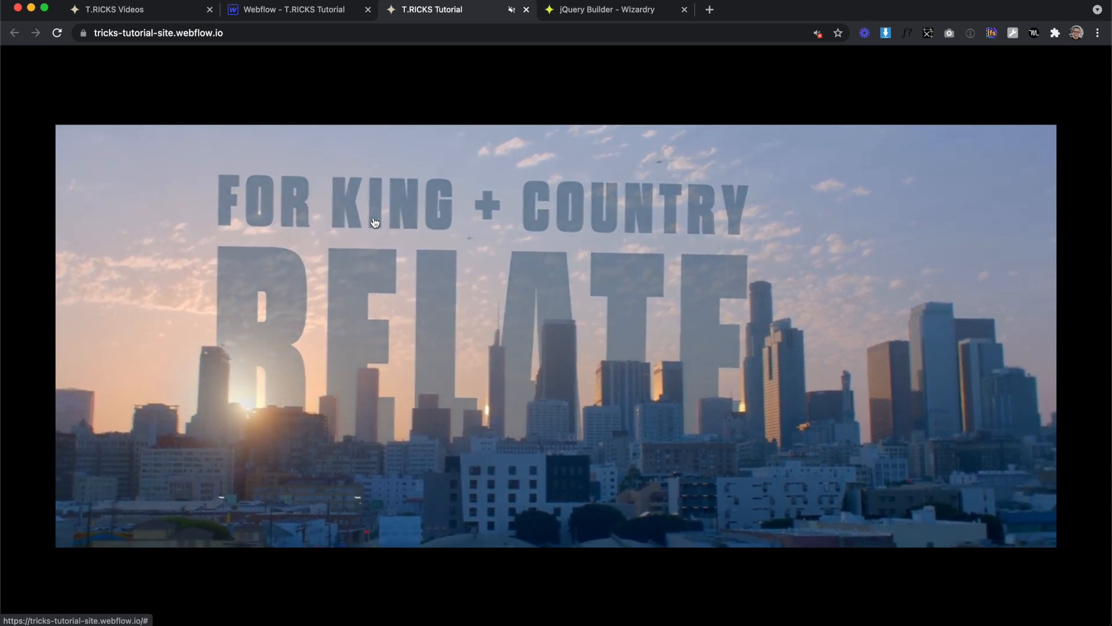
pyautogui.click(225, 206)
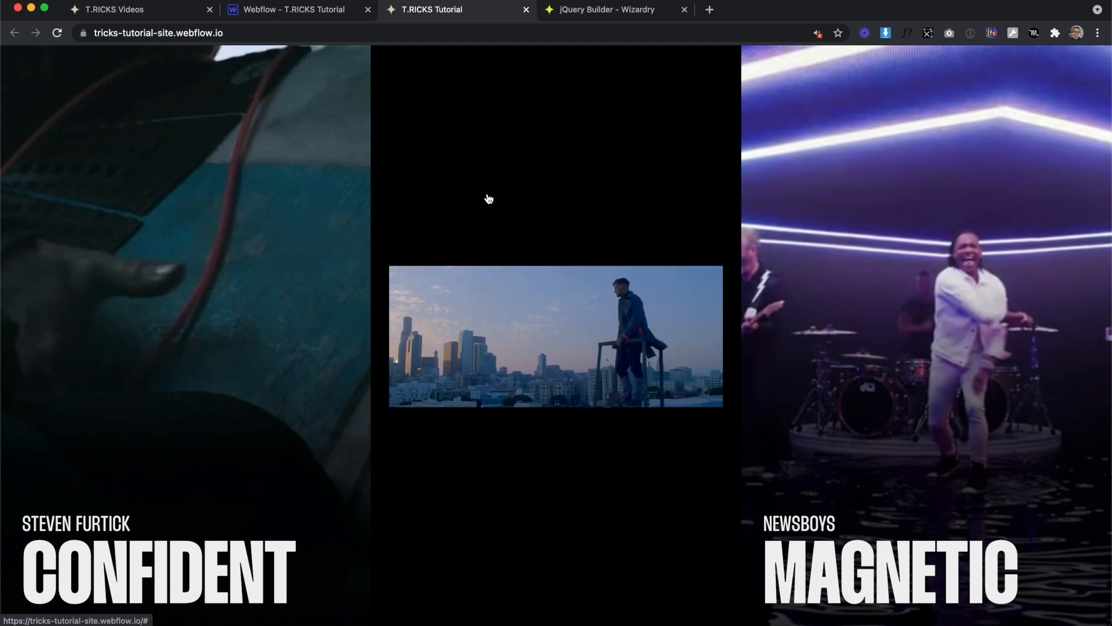
# Step: In Webflow, copy the is--playing toggleClass line from the Home page's play function to the end of the link function in the before-body script
pyautogui.click(262, 10)
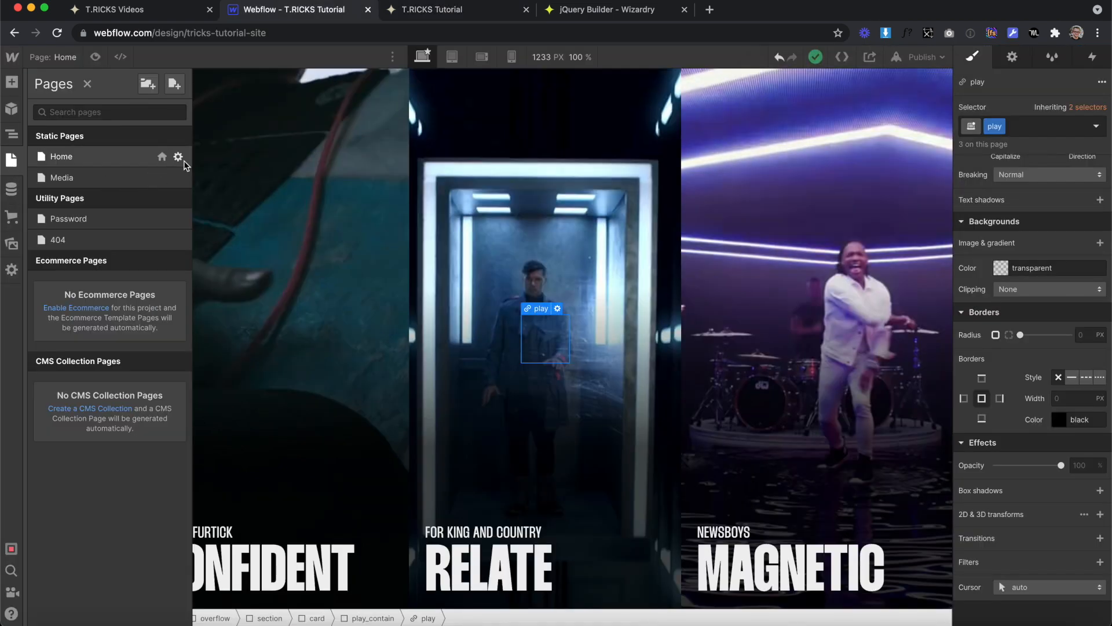
pyautogui.click(178, 157)
pyautogui.scroll(-15, 360, 398)
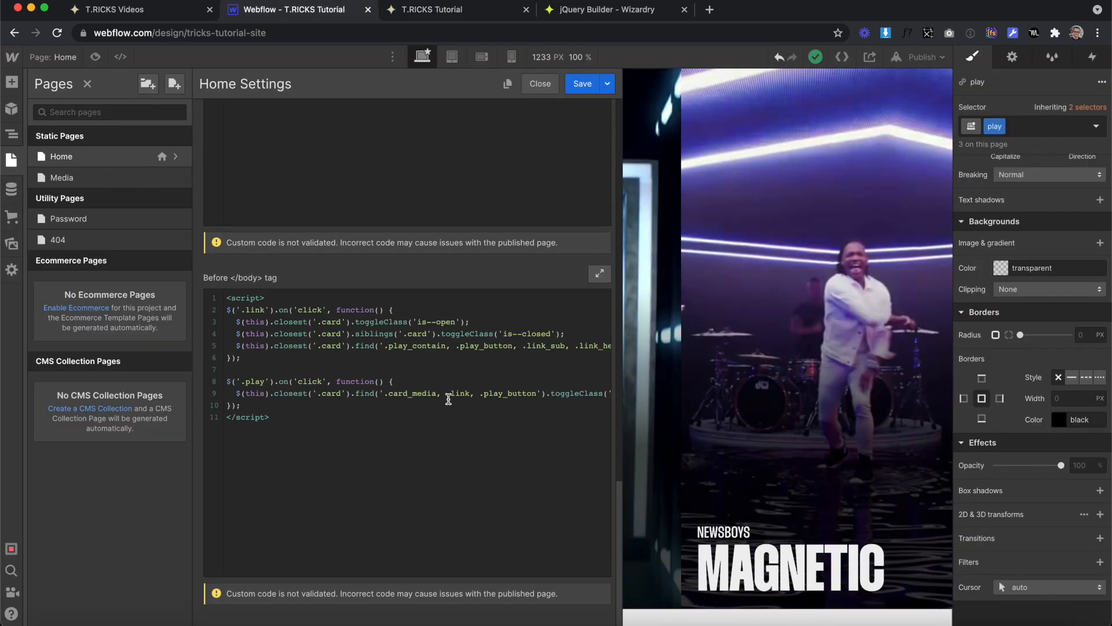
pyautogui.click(598, 274)
pyautogui.moveTo(523, 214); pyautogui.dragTo(68, 212)
pyautogui.hotkey('ctrl', 'c')
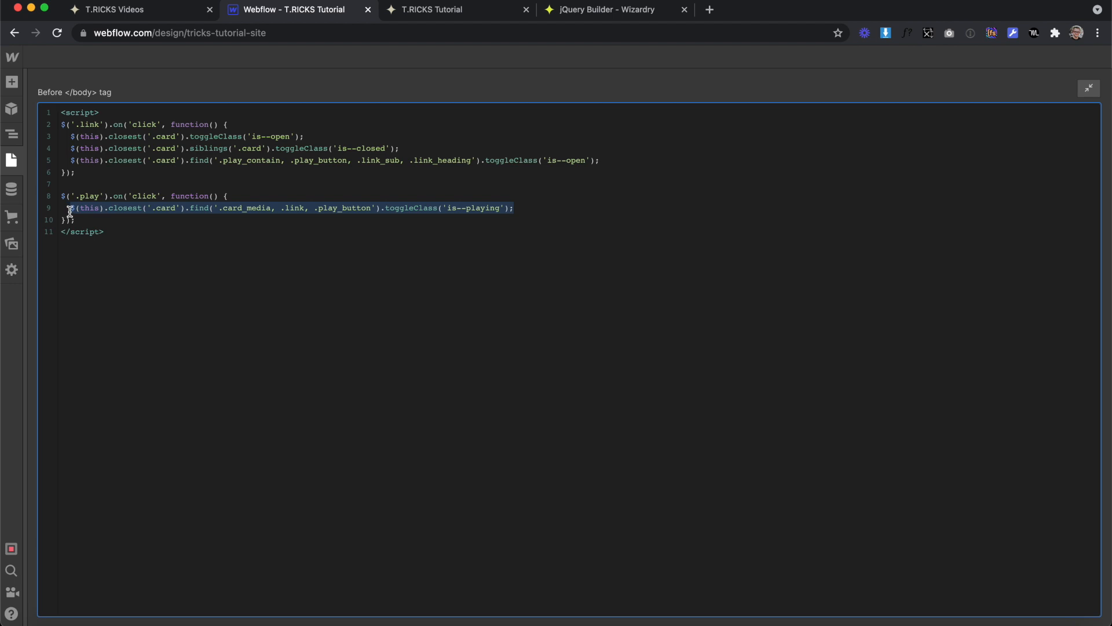
pyautogui.click(616, 161)
pyautogui.press('Return')
pyautogui.hotkey('ctrl', 'v')
# Step: Change toggleClass to removeClass in the link function's is--playing line and save the Home page settings
pyautogui.moveTo(101, 126); pyautogui.dragTo(71, 125)
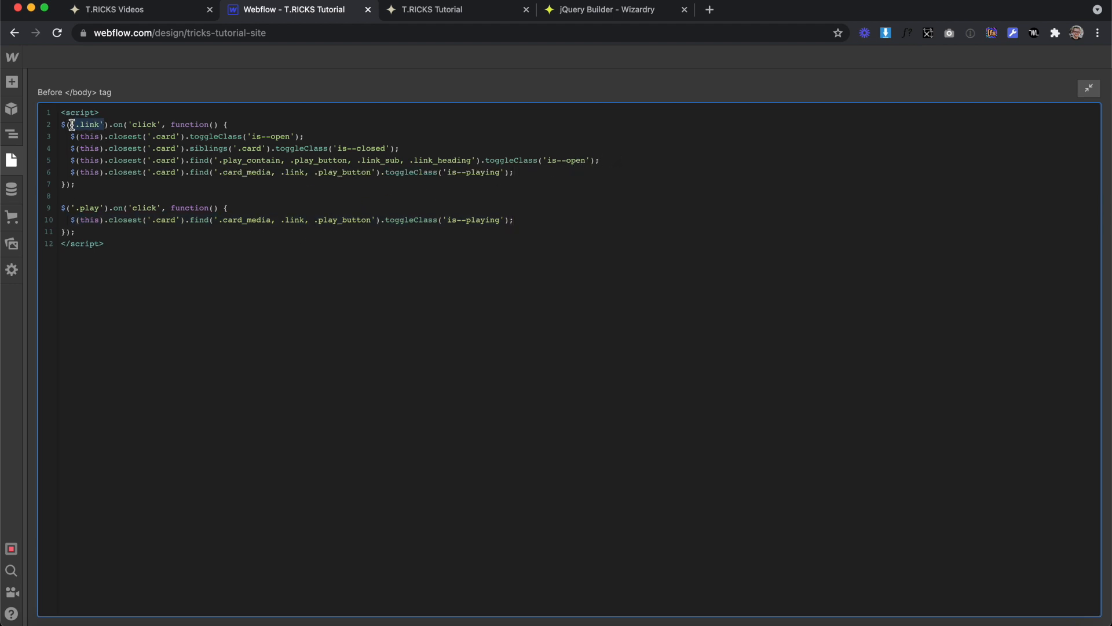
pyautogui.click(383, 182)
pyautogui.moveTo(383, 175); pyautogui.dragTo(422, 174)
pyautogui.click(422, 175)
pyautogui.write('remove')
pyautogui.moveTo(213, 124); pyautogui.dragTo(168, 125)
pyautogui.moveTo(420, 179); pyautogui.dragTo(324, 172)
pyautogui.click(405, 173)
pyautogui.click(495, 173)
pyautogui.click(327, 172)
pyautogui.moveTo(102, 218); pyautogui.dragTo(455, 225)
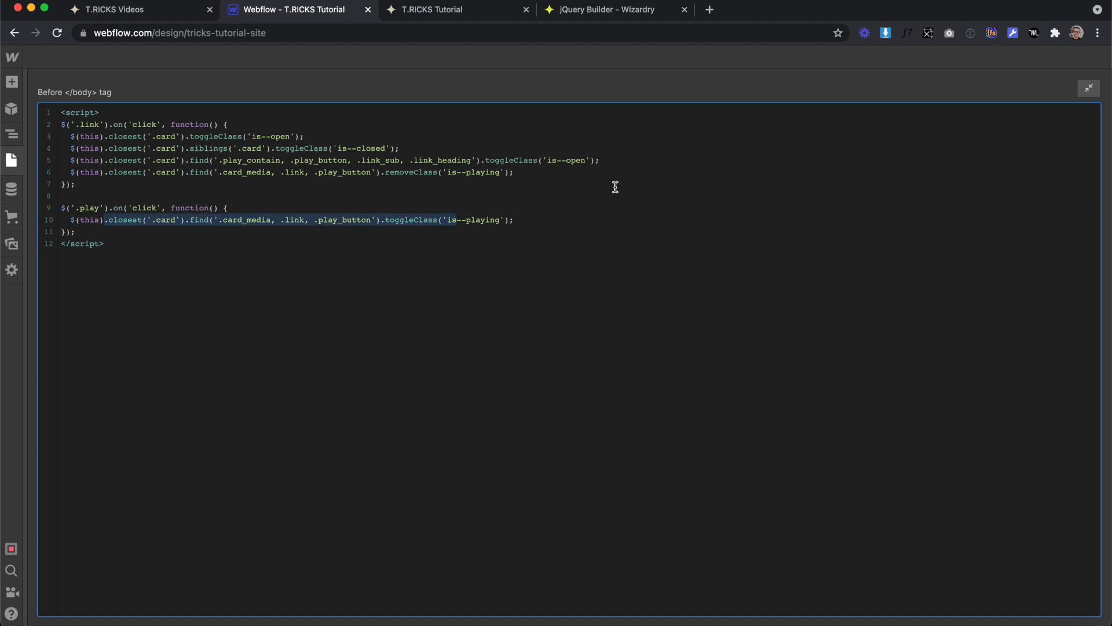
pyautogui.click(1089, 88)
pyautogui.click(582, 82)
# Step: On the published site, play and close the CONFIDENT card, then open and play the MAGNETIC card to test the reset
pyautogui.click(440, 9)
pyautogui.click(231, 274)
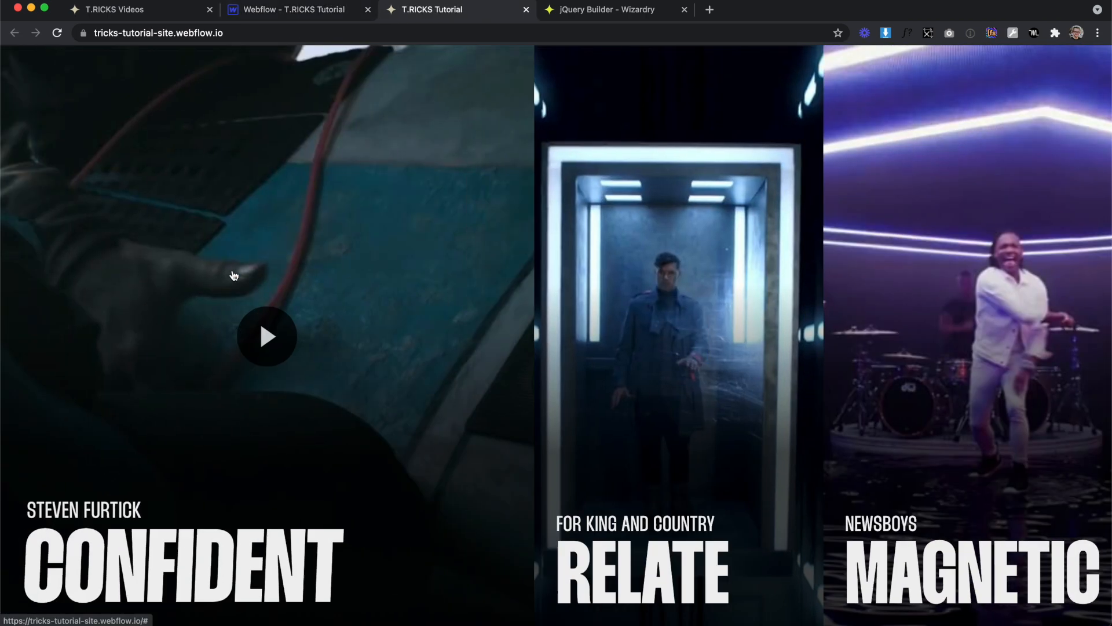
pyautogui.click(566, 326)
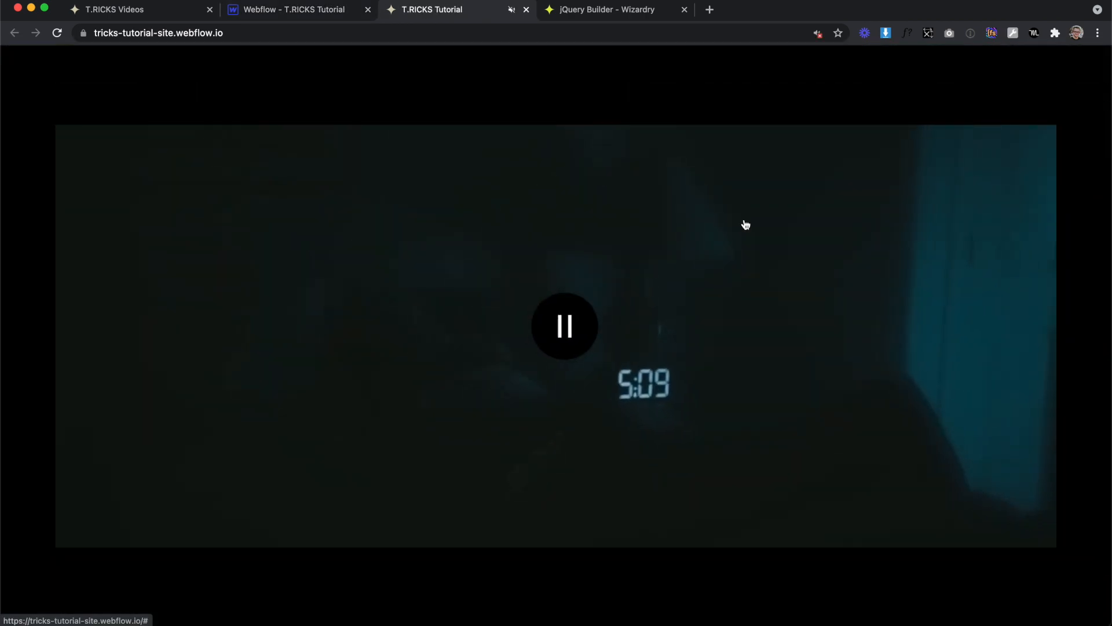
pyautogui.click(889, 250)
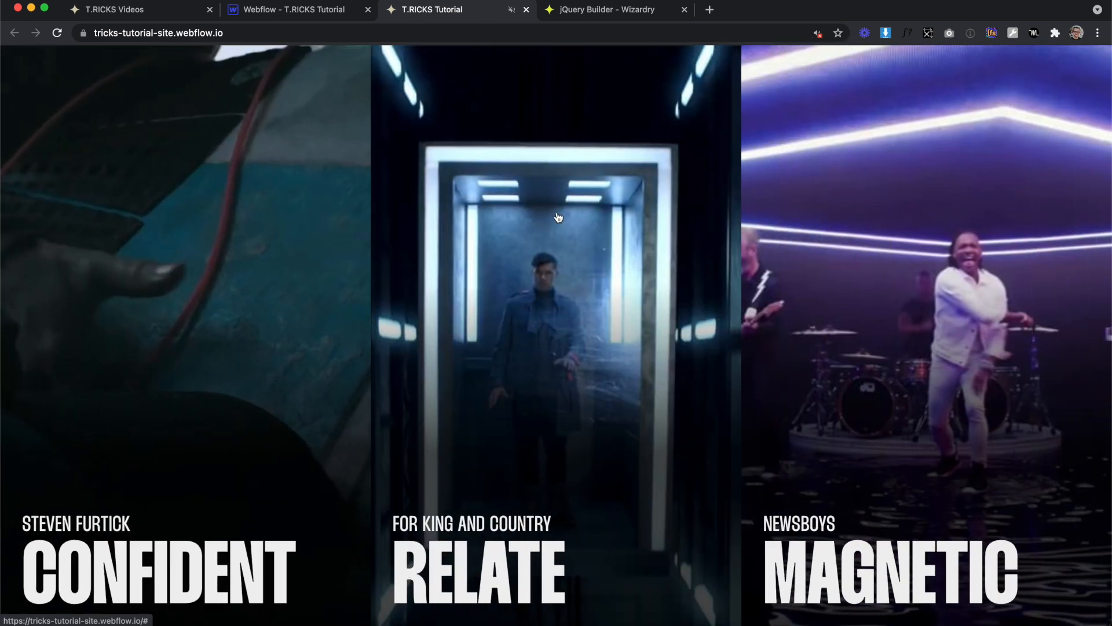
pyautogui.click(947, 250)
pyautogui.click(544, 336)
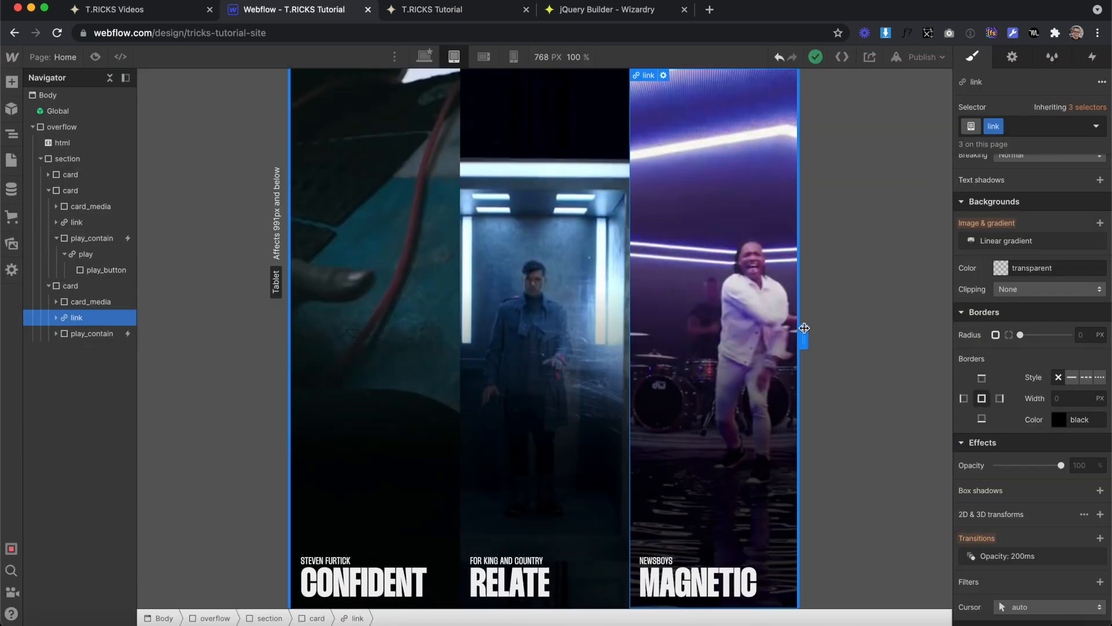
# Step: At the mobile landscape breakpoint in Webflow, set the hero section's flex direction to vertical
pyautogui.moveTo(802, 329); pyautogui.dragTo(666, 348)
pyautogui.click(481, 58)
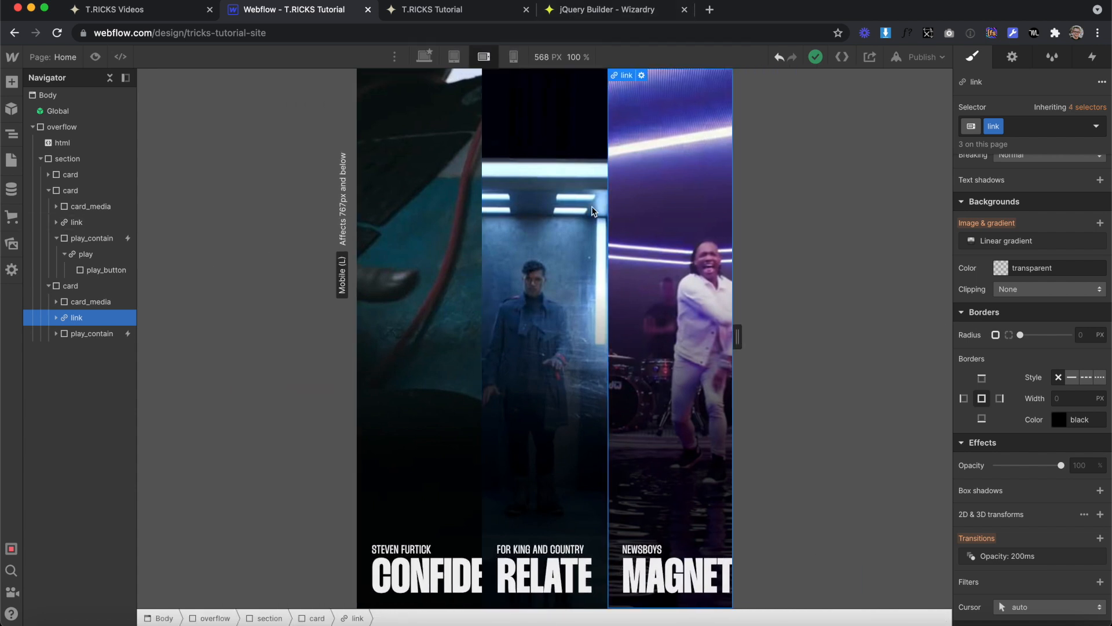
pyautogui.click(521, 152)
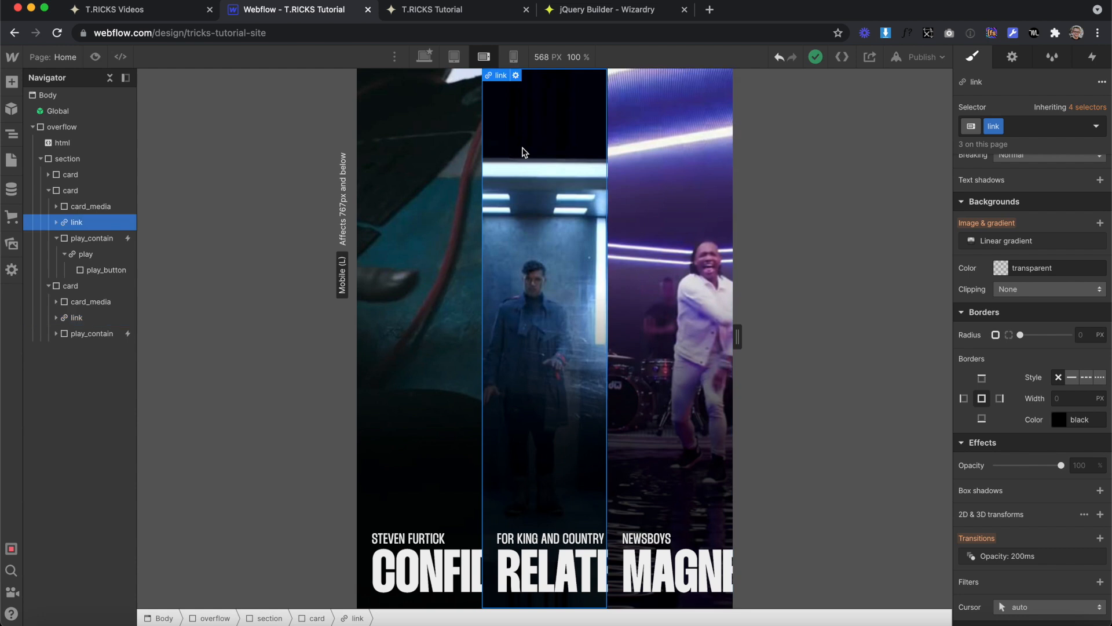
pyautogui.click(74, 191)
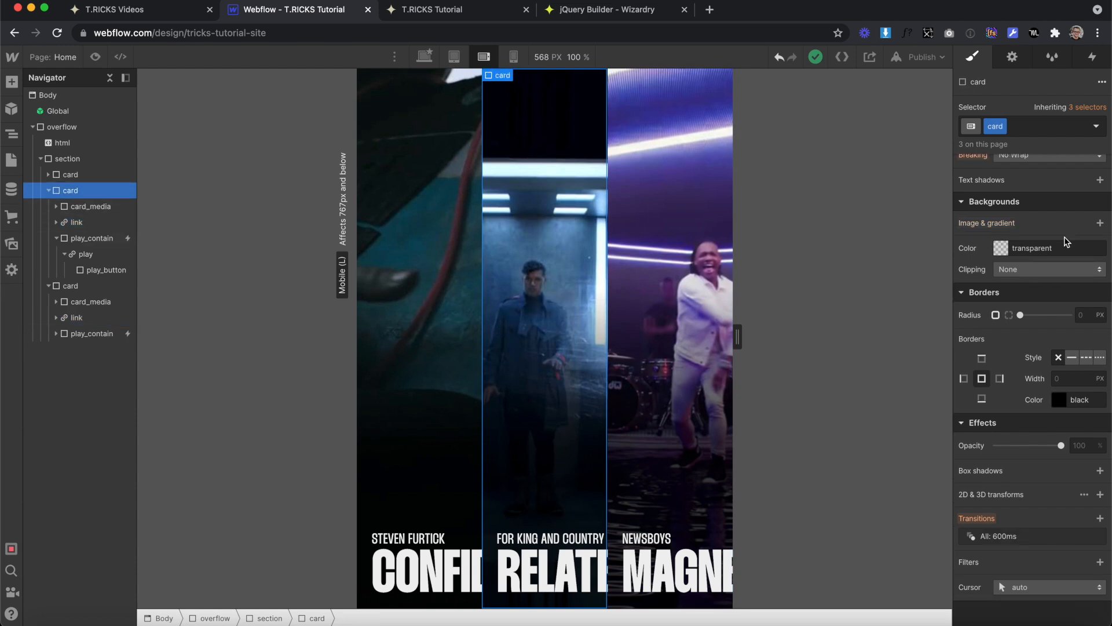
pyautogui.click(91, 160)
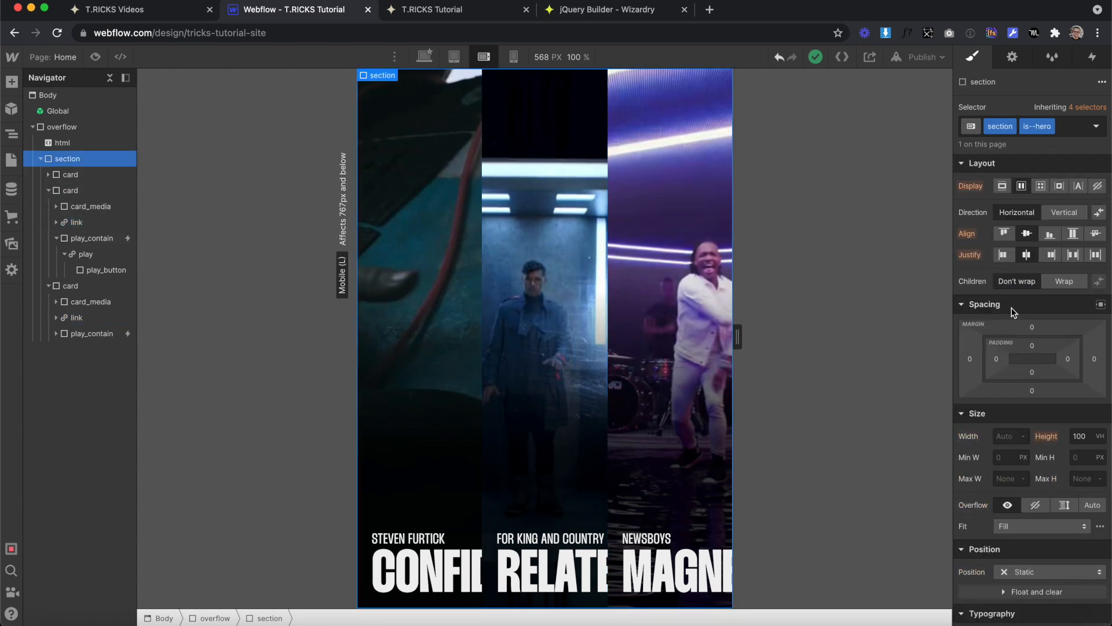
pyautogui.click(1058, 213)
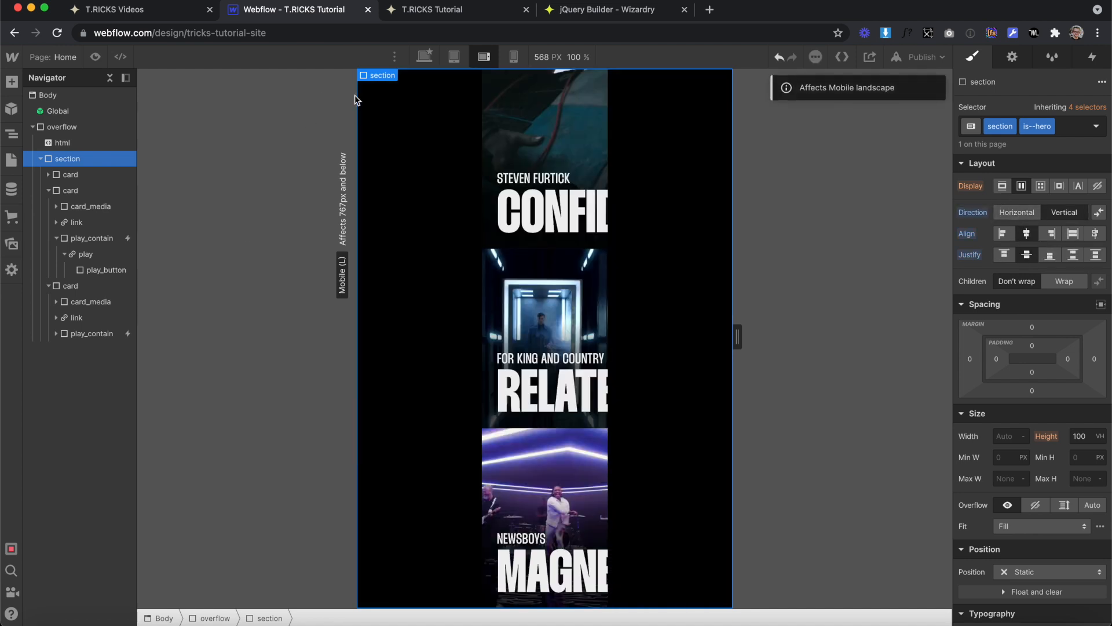
# Step: Set the card class to 100% width and 33.33% height for mobile landscape
pyautogui.click(70, 175)
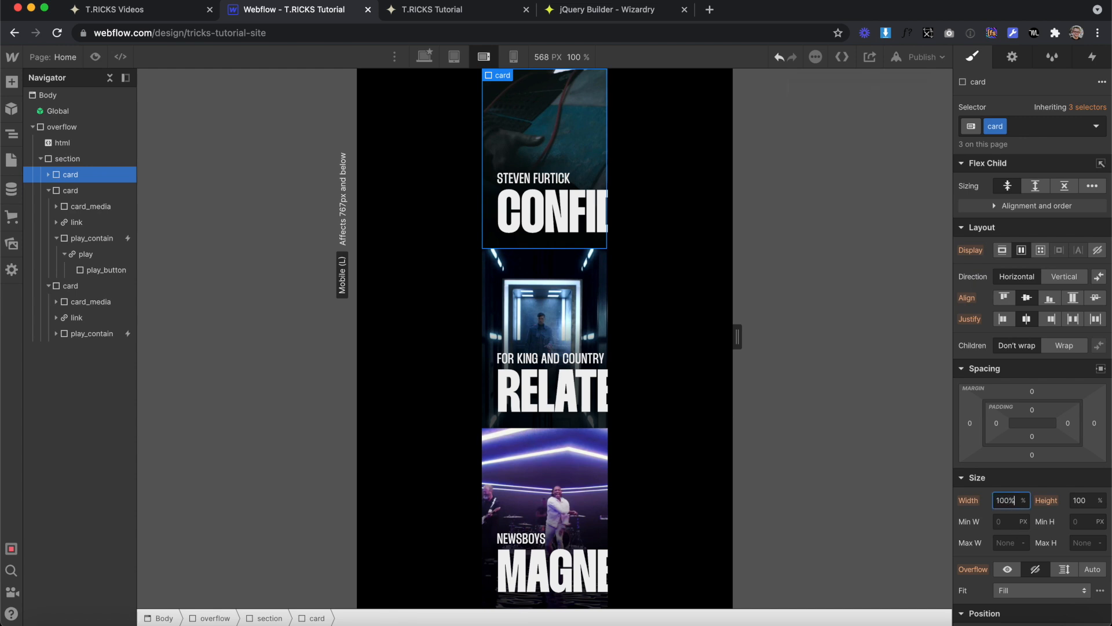
pyautogui.write('100%')
pyautogui.press('Return')
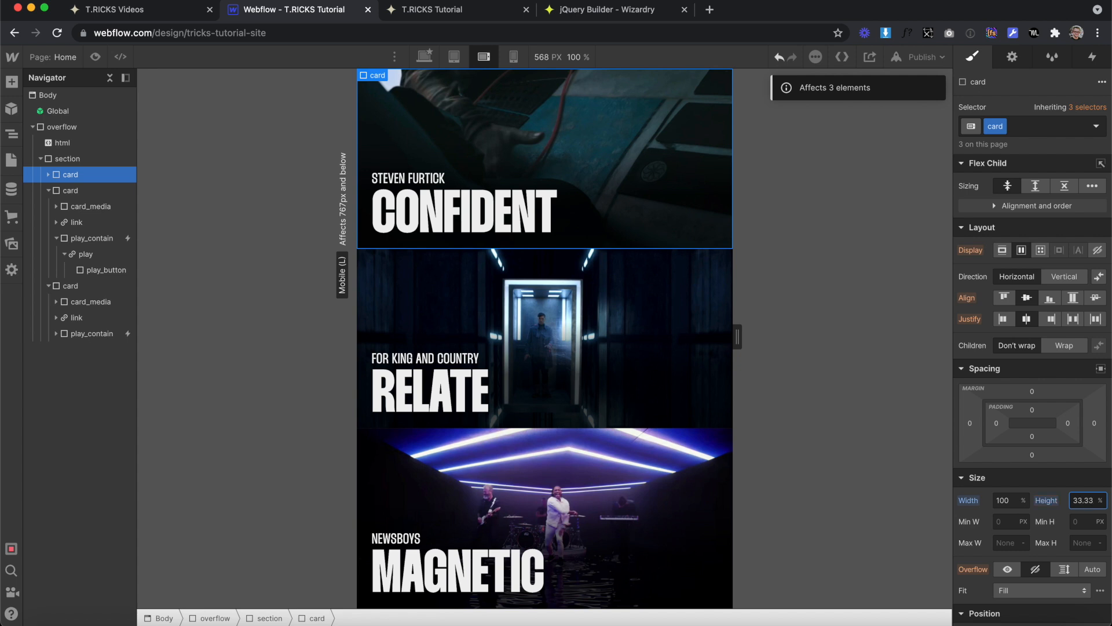
# Step: Add the is--open combo class to the first card and set its height to 100%
pyautogui.click(1037, 132)
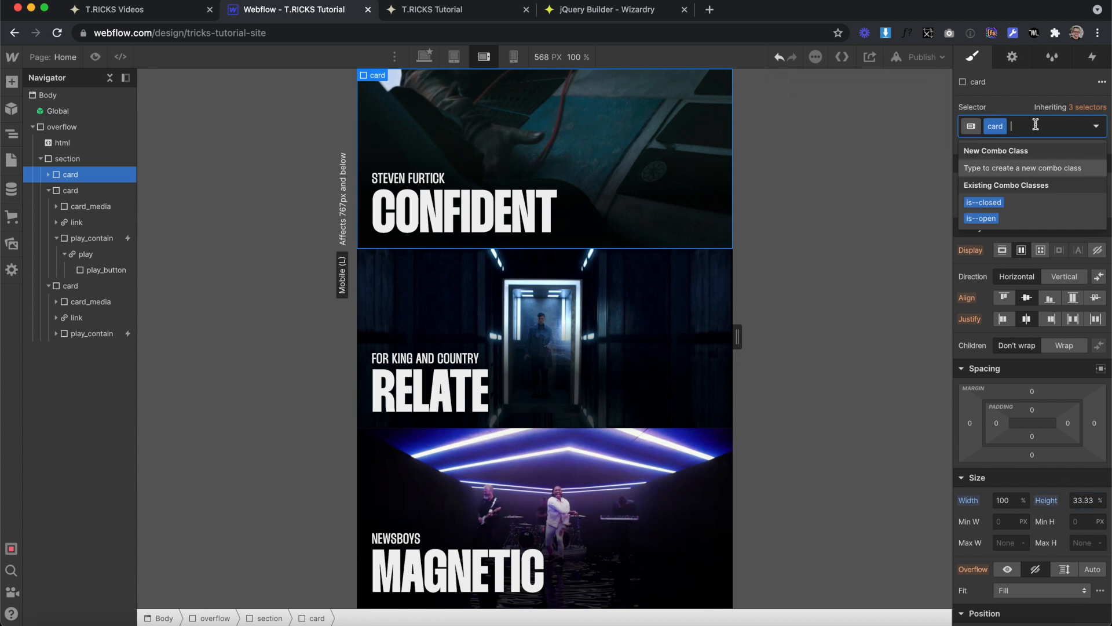
pyautogui.click(988, 219)
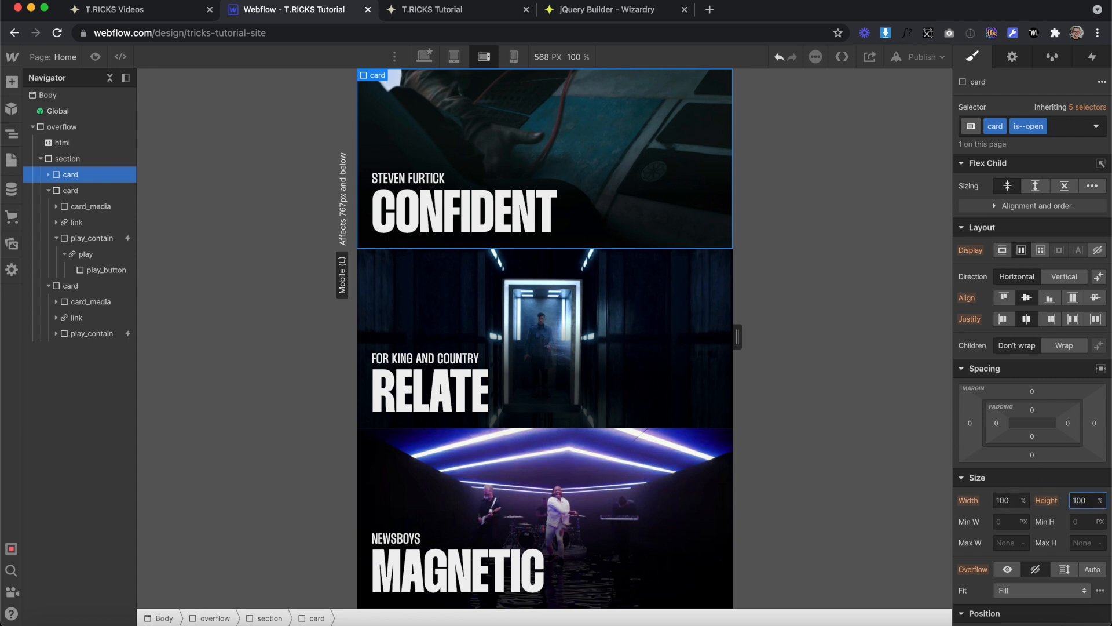
pyautogui.press('Return')
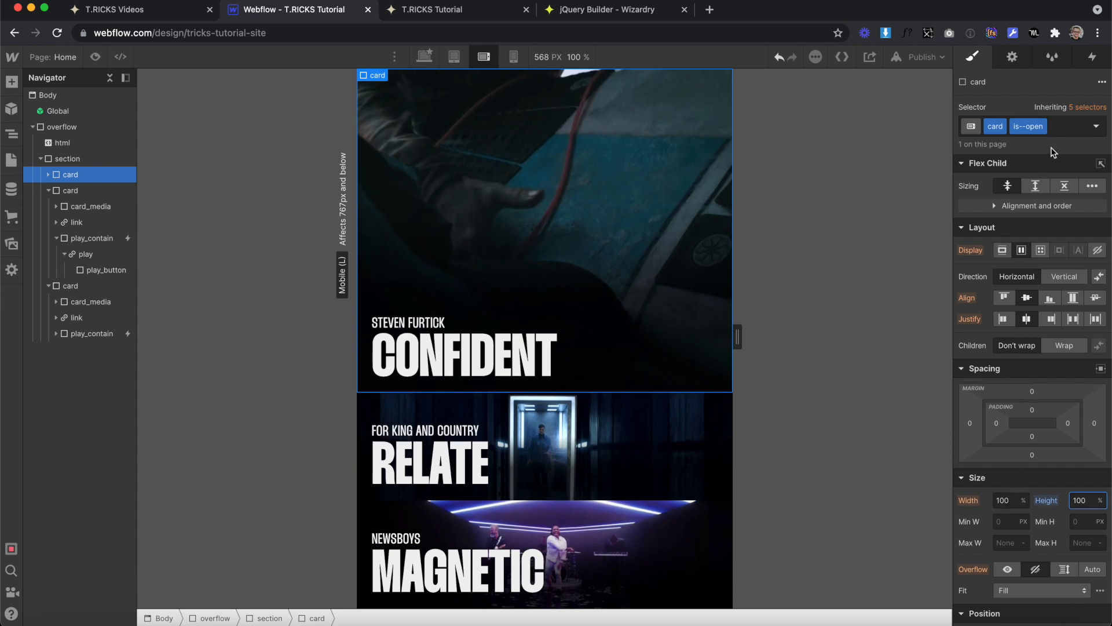
# Step: Replace the first card's is--open class with is--closed and set its width to 100% and height to 0%
pyautogui.click(1063, 131)
pyautogui.press('BackSpace')
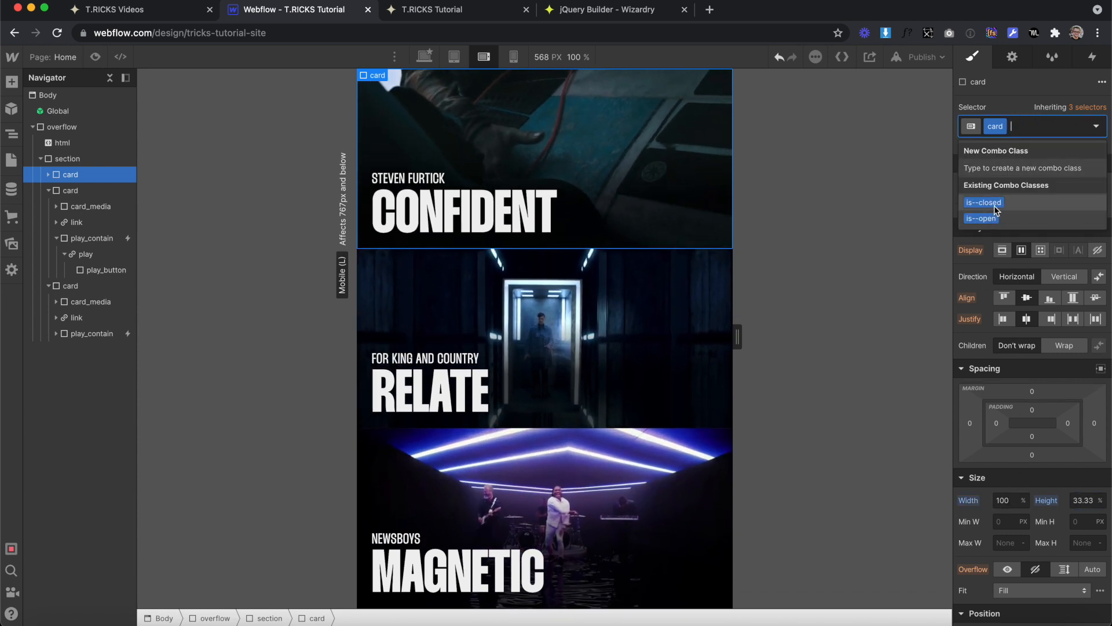
pyautogui.click(995, 209)
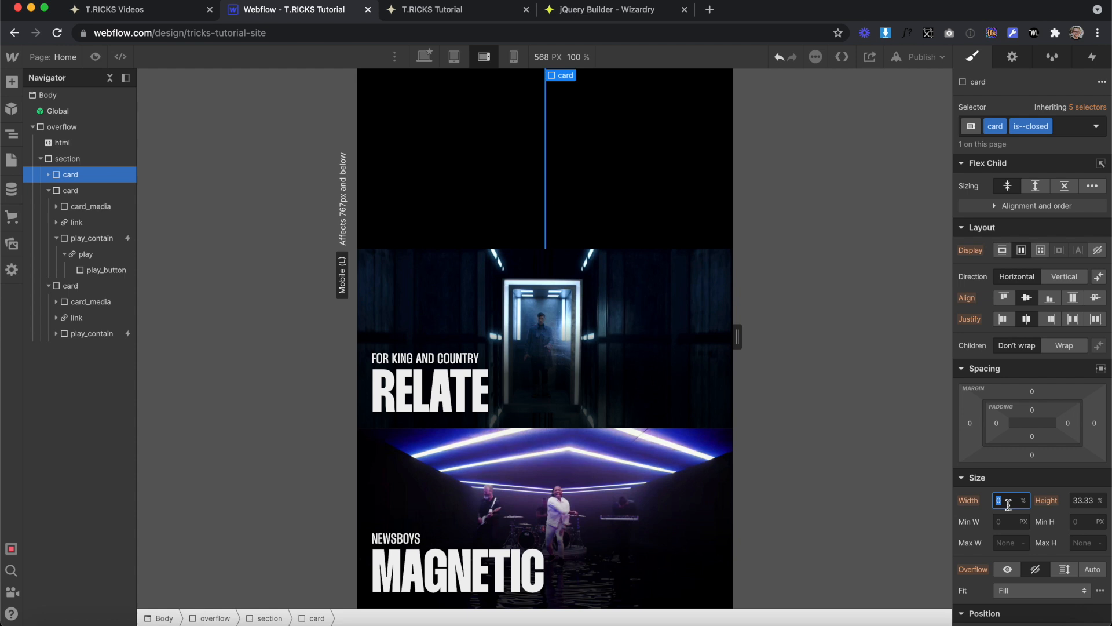
pyautogui.press('Return')
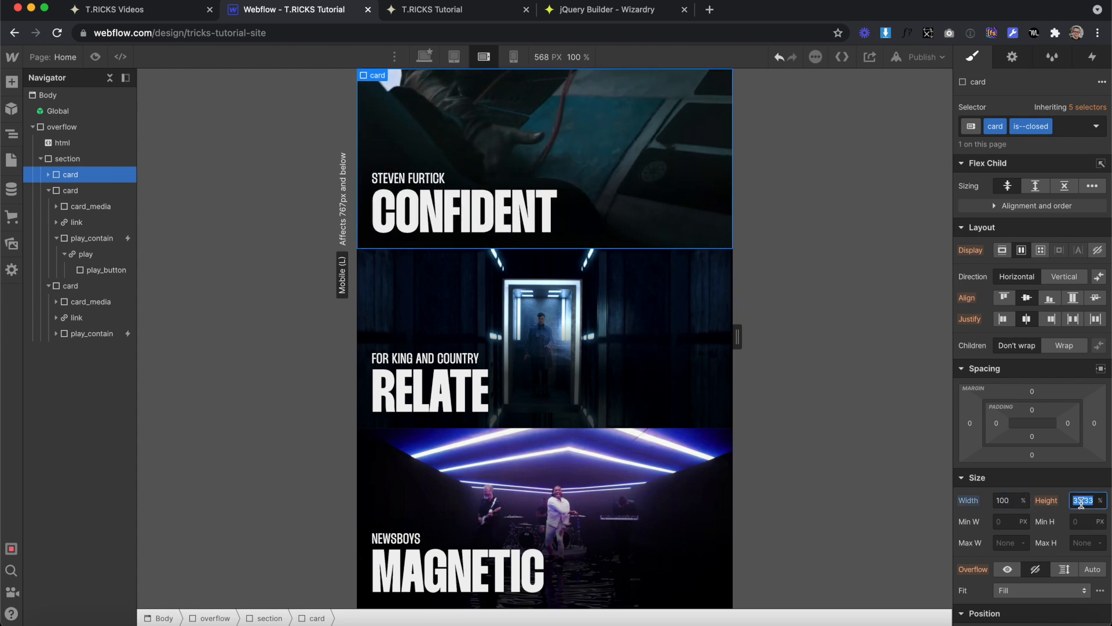
pyautogui.press('Return')
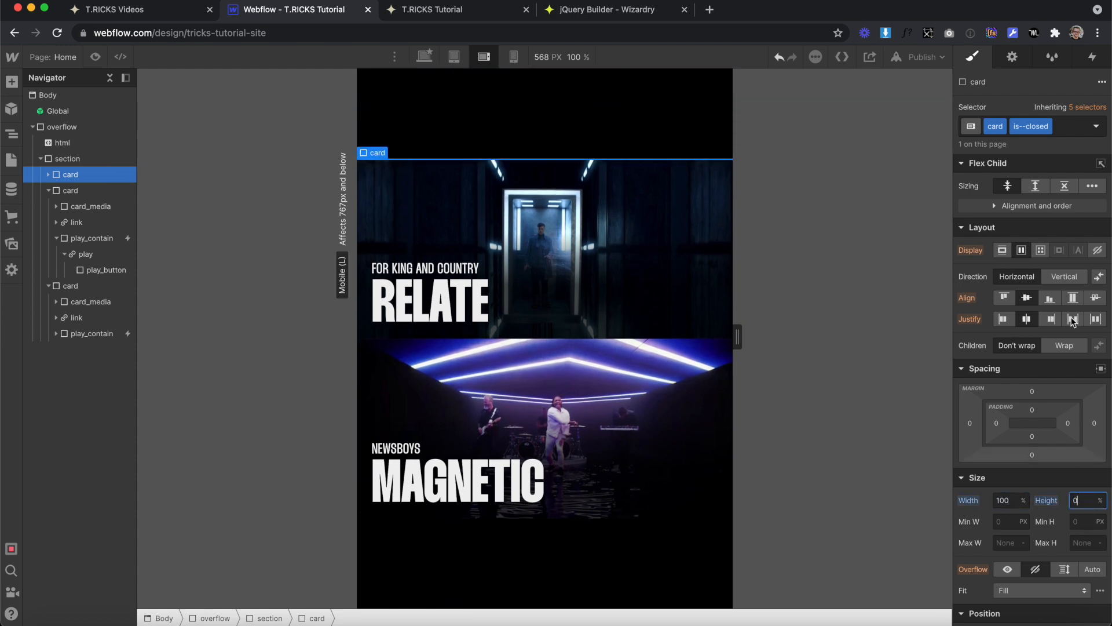
# Step: Collapse the first two cards in the element tree and add the is--closed combo class to the third card
pyautogui.click(1068, 128)
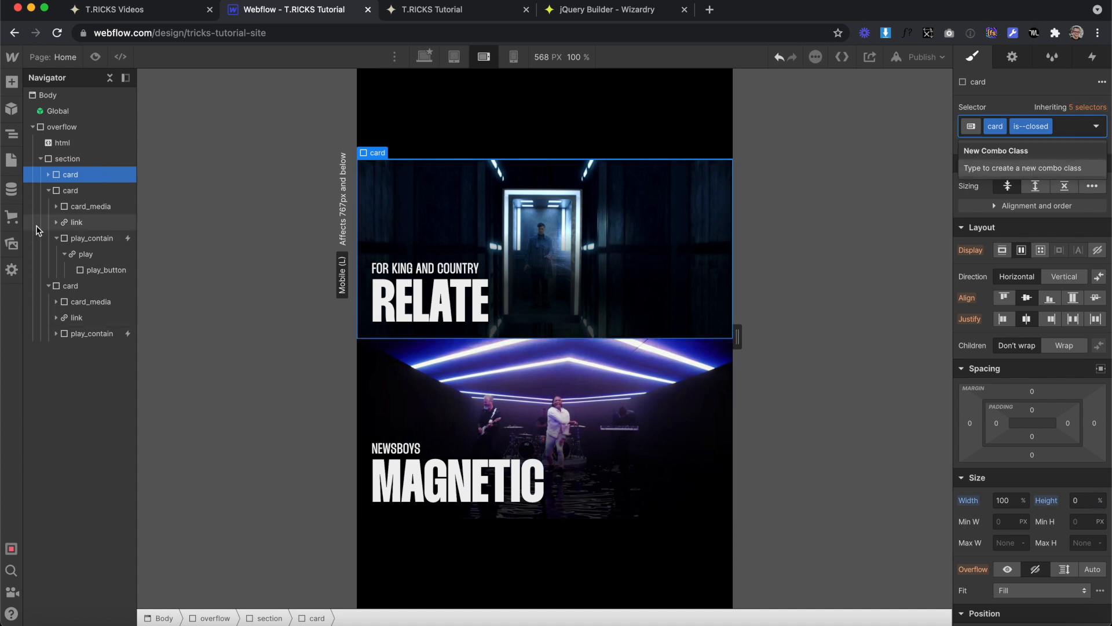
pyautogui.click(48, 179)
pyautogui.click(45, 190)
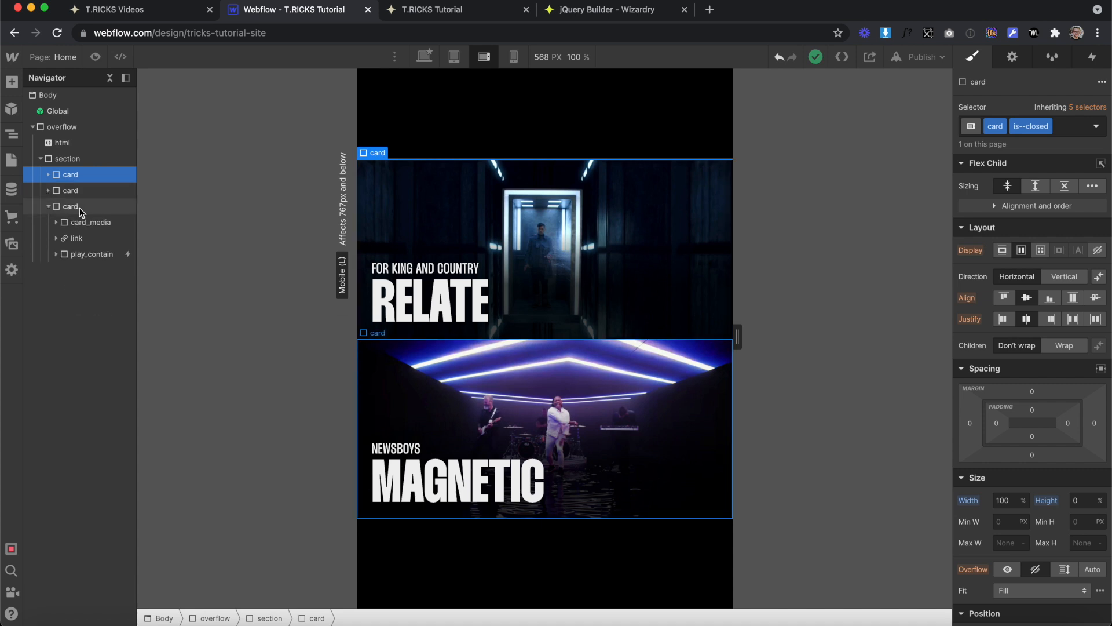
pyautogui.click(70, 206)
pyautogui.click(1053, 127)
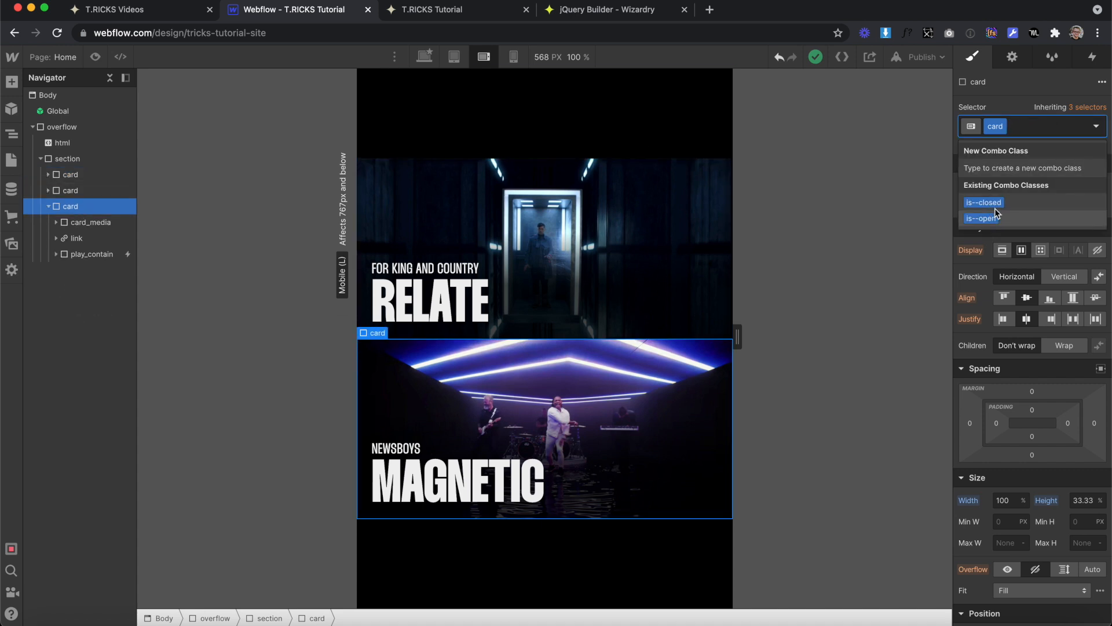
pyautogui.click(985, 215)
# Step: Add the is--open combo class to the RELATE card to preview its opened layout
pyautogui.click(70, 190)
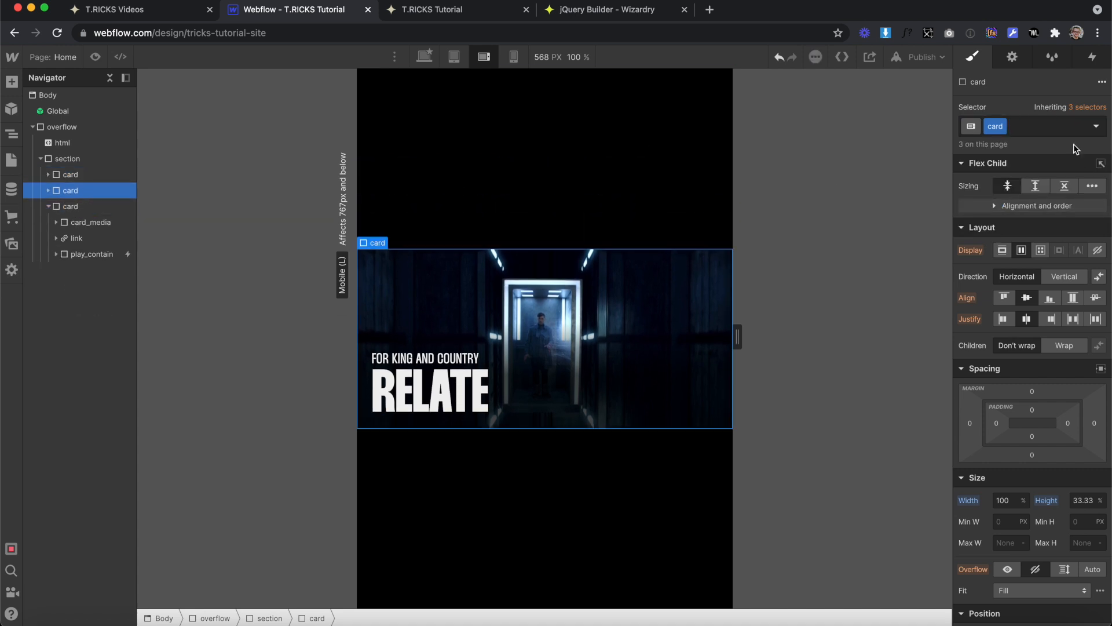
pyautogui.click(1059, 128)
pyautogui.click(995, 217)
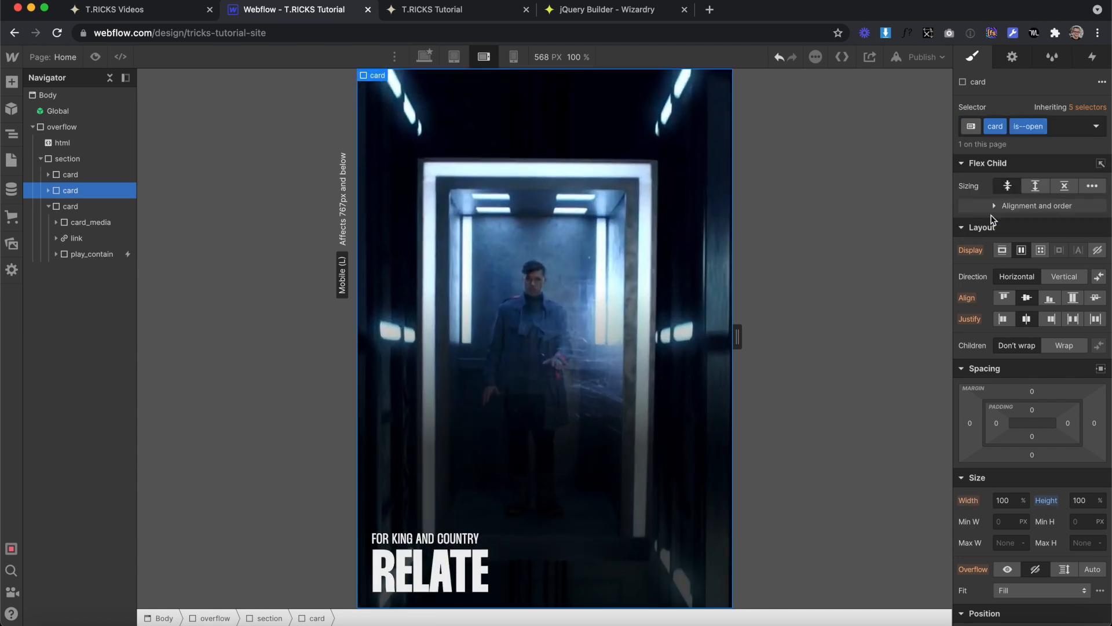
# Step: Replace the RELATE card's is--open class with is--closed
pyautogui.click(1055, 127)
pyautogui.press('BackSpace')
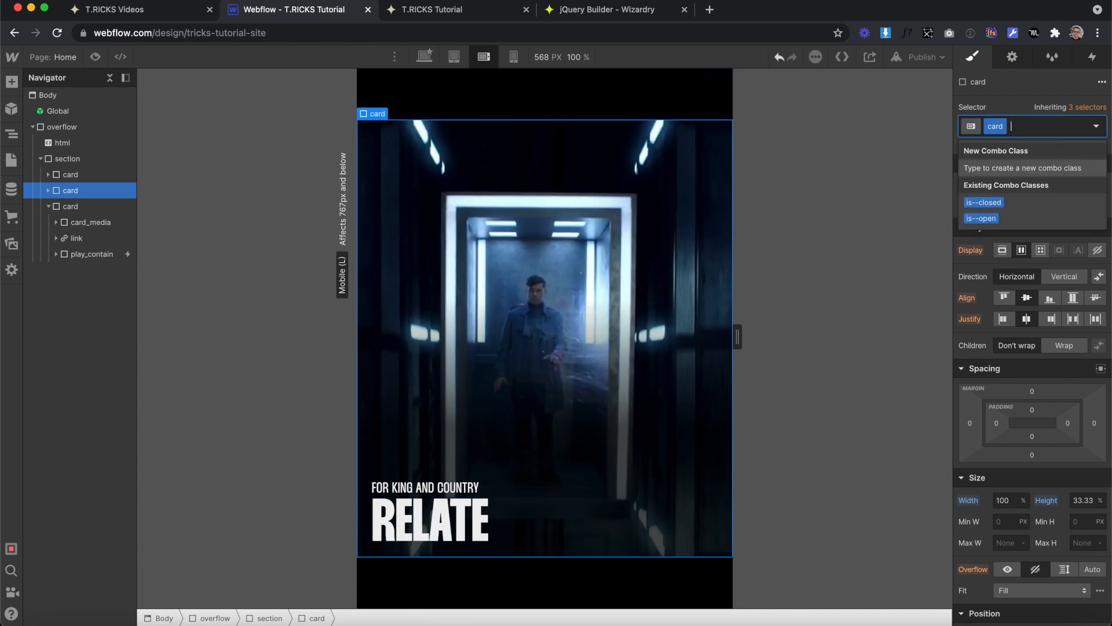
pyautogui.click(995, 204)
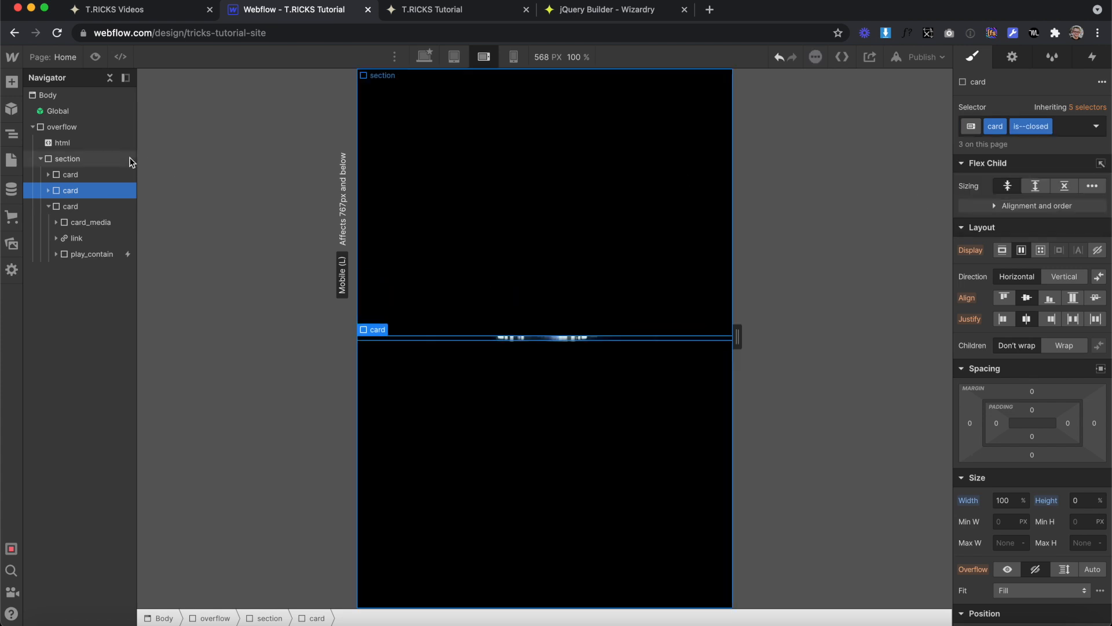
# Step: Replace the first card's is--closed combo class with is--open
pyautogui.click(1070, 130)
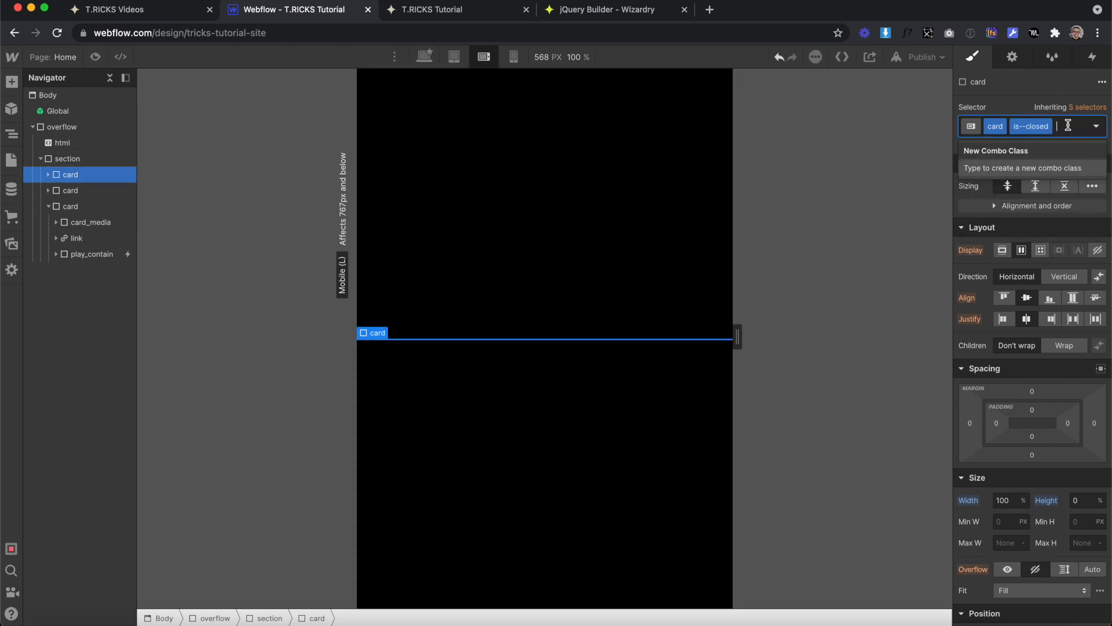
pyautogui.press('BackSpace')
pyautogui.click(974, 213)
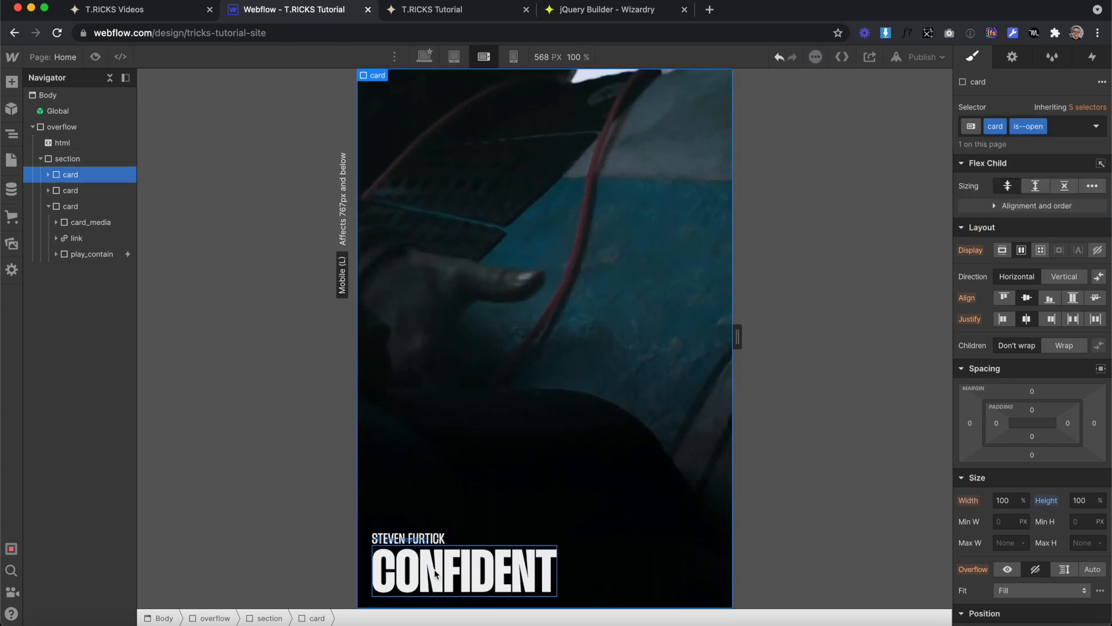
# Step: Add the is--open combo class to the CONFIDENT heading and set its font size to 12 em
pyautogui.click(436, 574)
pyautogui.click(1054, 130)
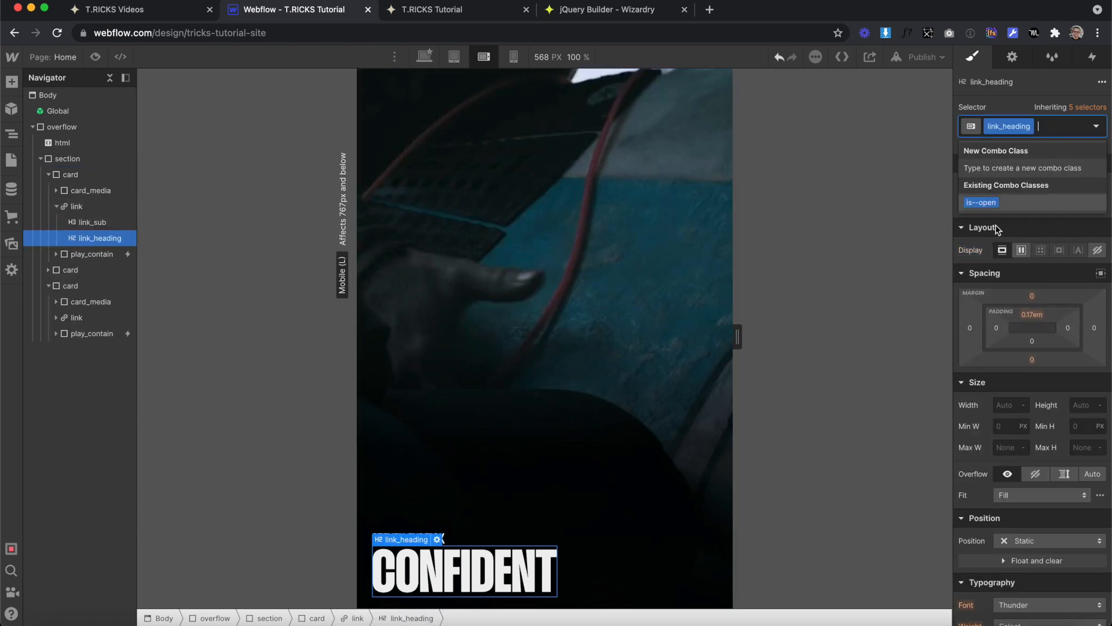
pyautogui.click(994, 203)
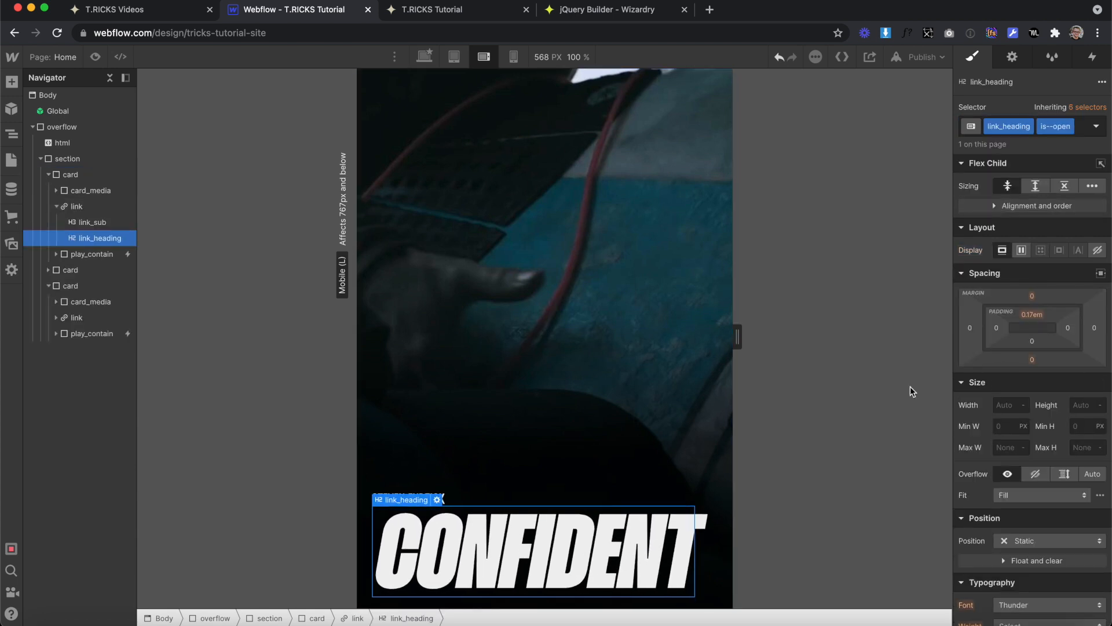
pyautogui.scroll(-5, 1019, 441)
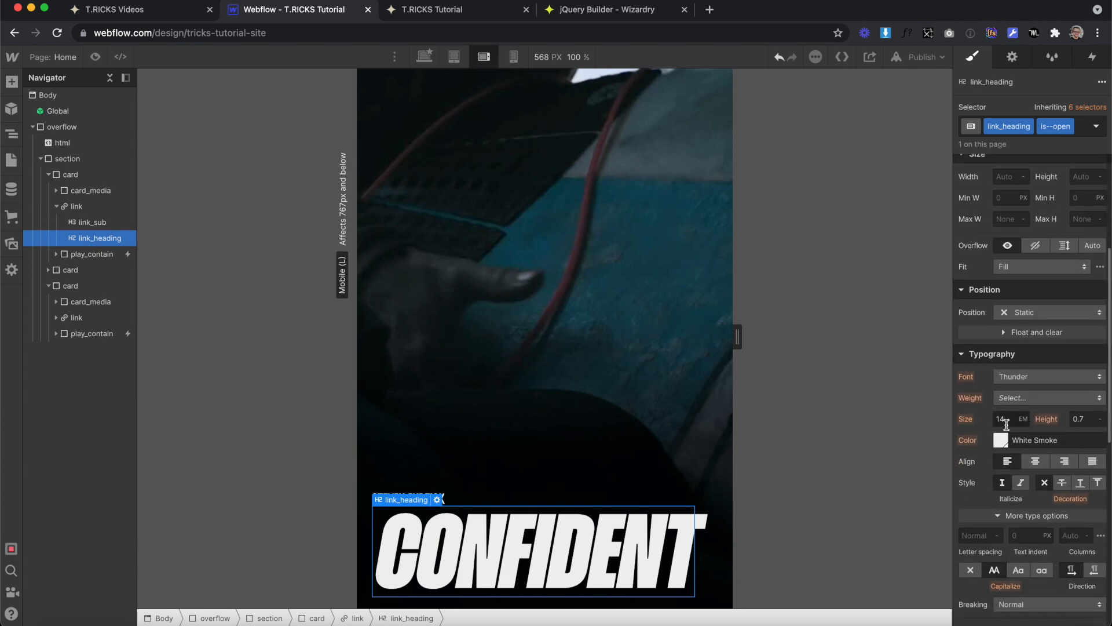
pyautogui.press('Down')
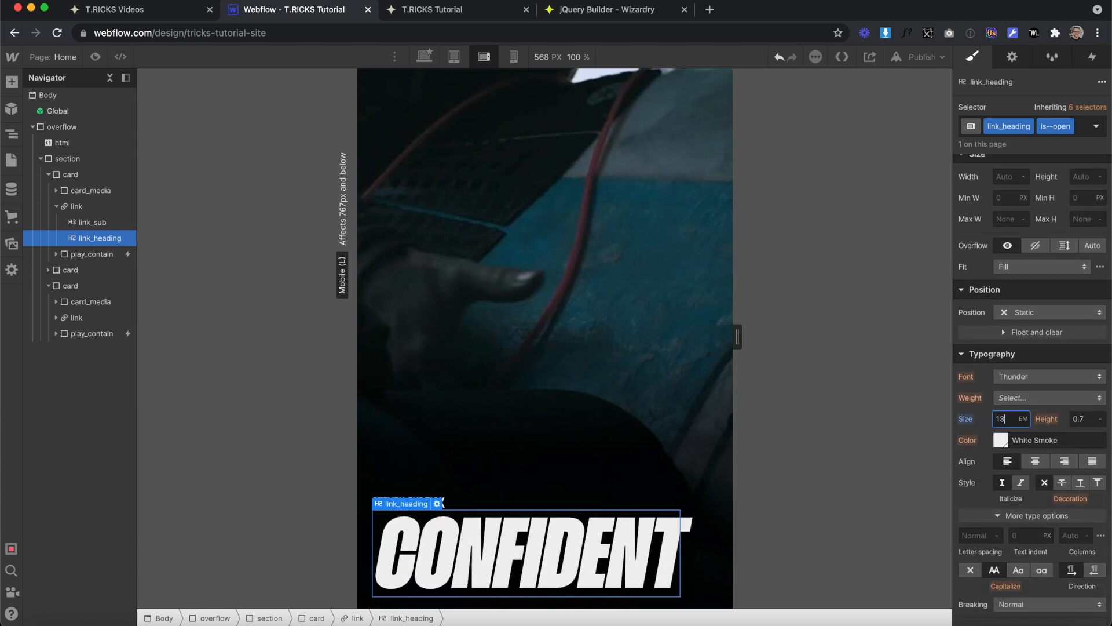
pyautogui.press('Down')
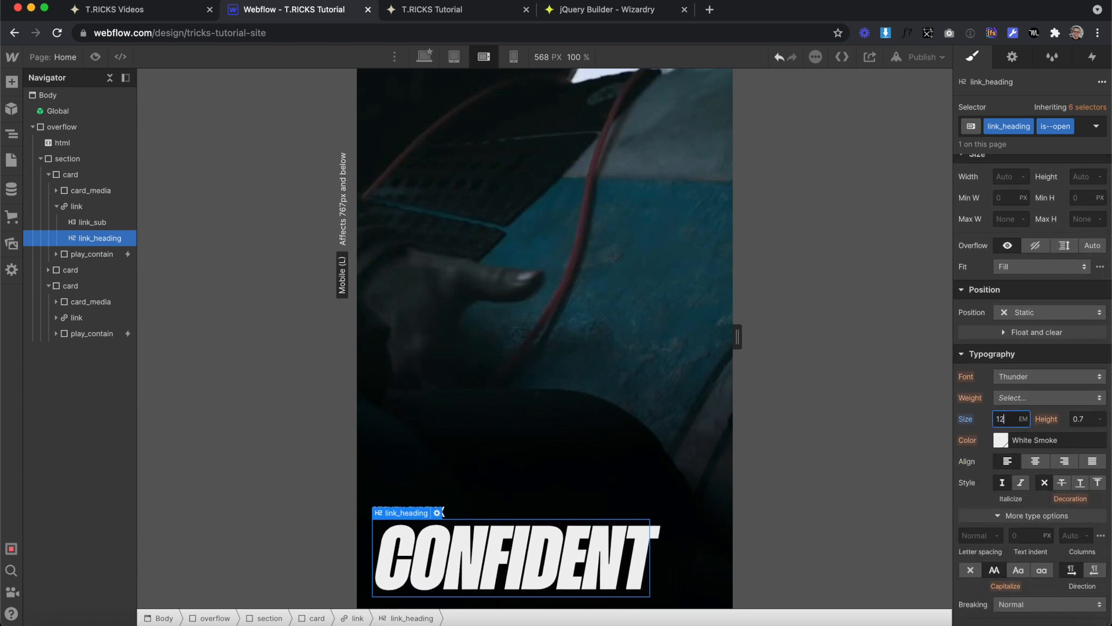
# Step: Expand the first card's play_contain and play elements and add the is--open combo class to play_button
pyautogui.click(57, 249)
pyautogui.click(56, 254)
pyautogui.click(64, 270)
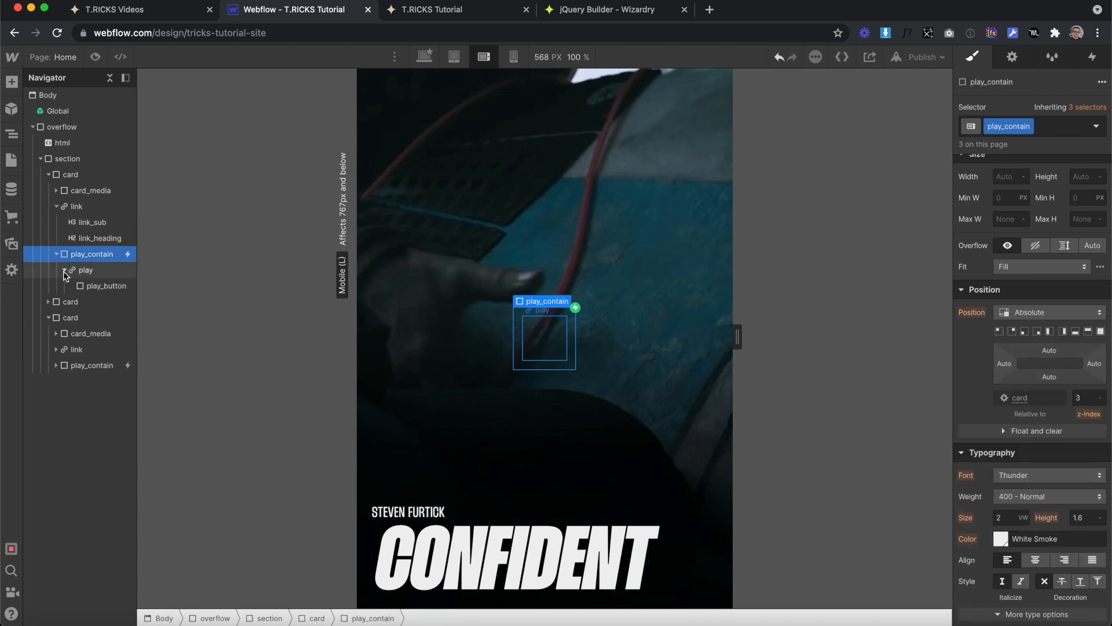
pyautogui.click(83, 287)
pyautogui.click(1056, 128)
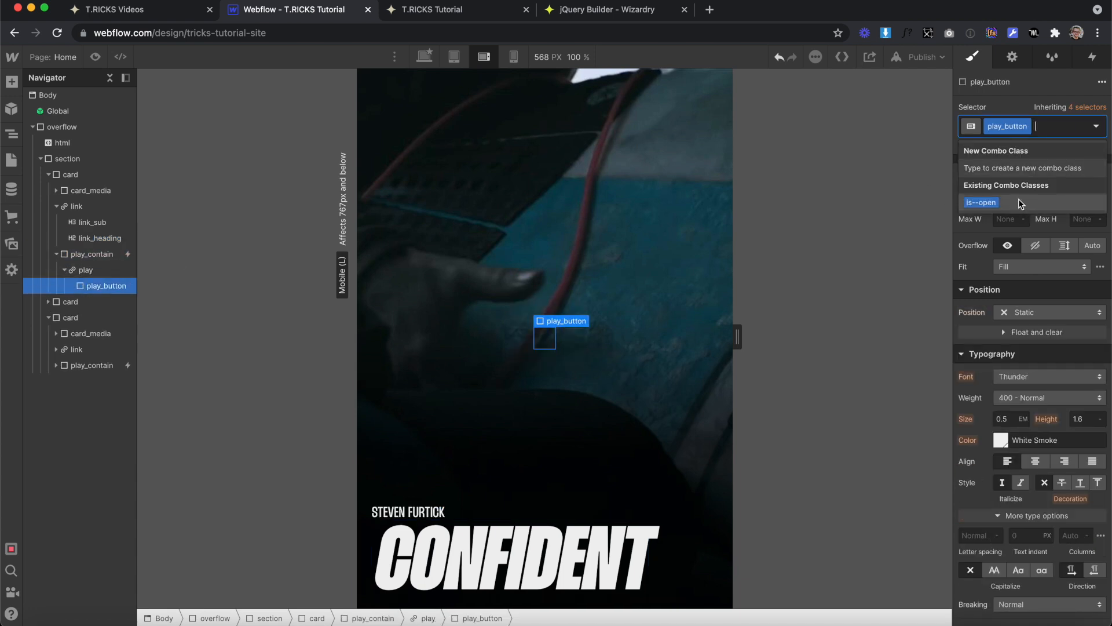
pyautogui.click(1020, 202)
# Step: Widen the canvas to 767 px and set the play_contain class's font size to 14 px
pyautogui.moveTo(743, 342); pyautogui.dragTo(804, 337)
pyautogui.click(80, 256)
pyautogui.scroll(-2, 1042, 437)
pyautogui.scroll(-2, 1042, 437)
pyautogui.click(1007, 301)
pyautogui.write('14p')
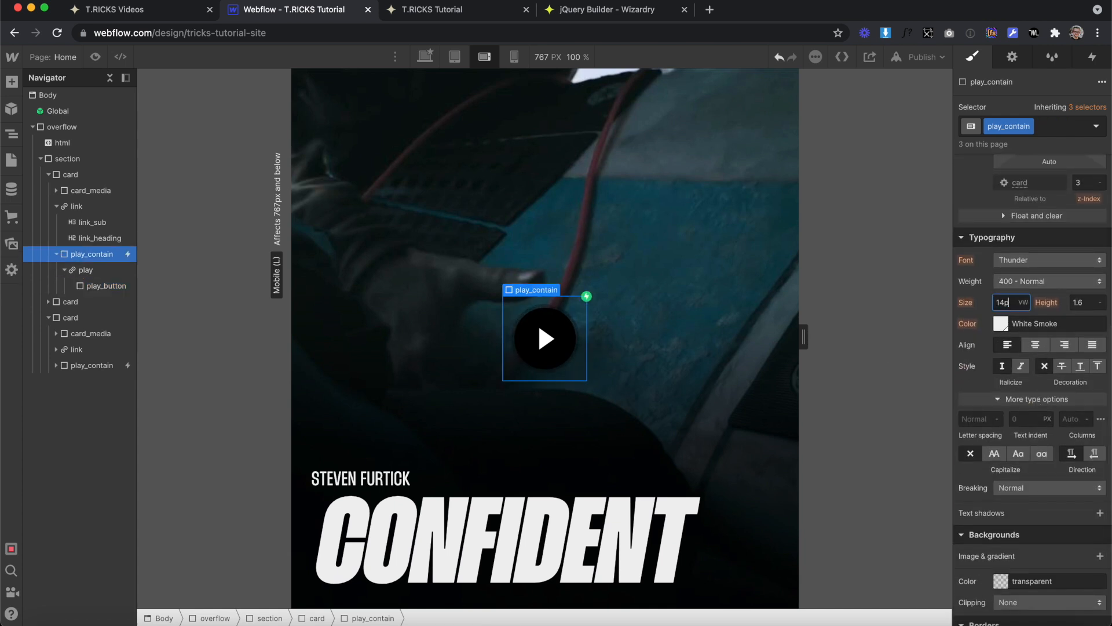
pyautogui.write('x')
pyautogui.press('Return')
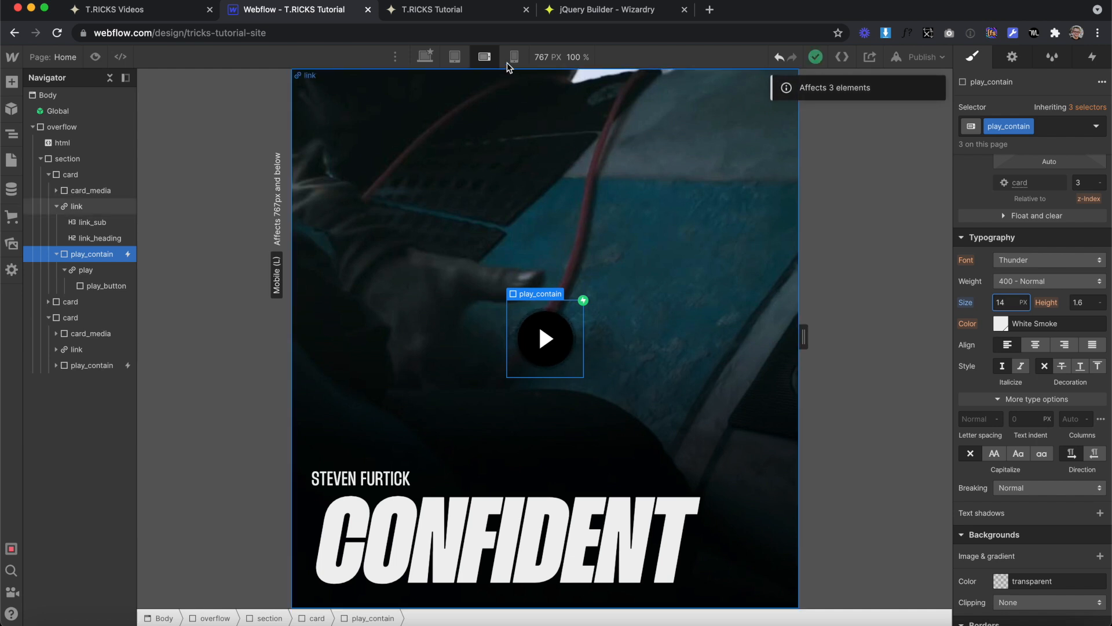
# Step: Switch to the mobile portrait breakpoint, narrow the canvas to 240 px, and set the open link_heading's font size to 11 em
pyautogui.click(510, 59)
pyautogui.moveTo(652, 341); pyautogui.dragTo(544, 363)
pyautogui.click(543, 588)
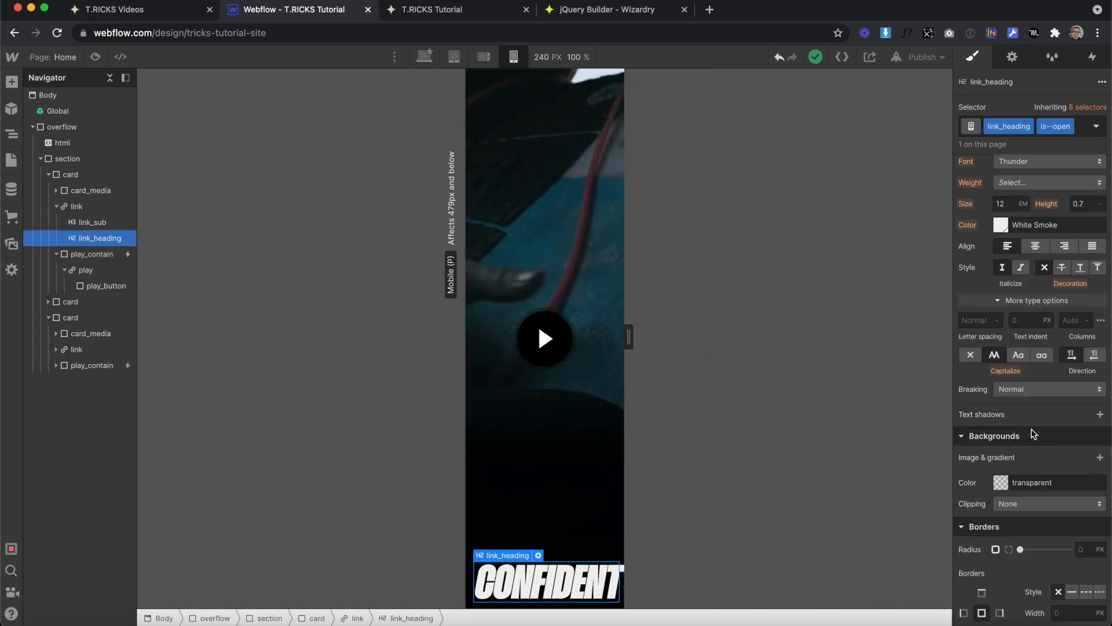
pyautogui.scroll(1, 1011, 223)
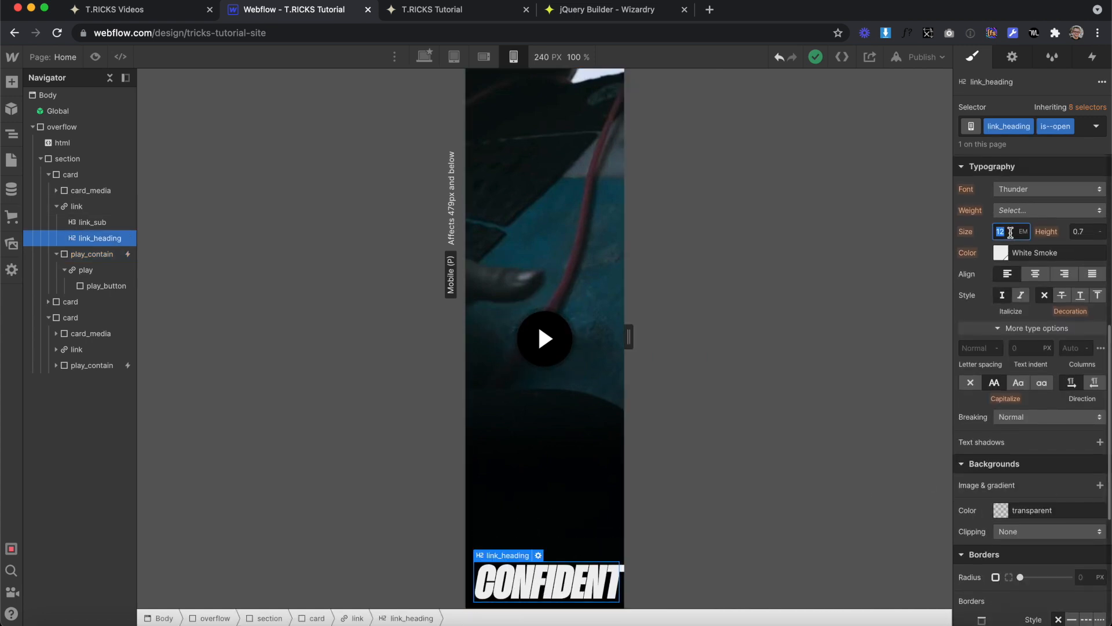
pyautogui.press('Down')
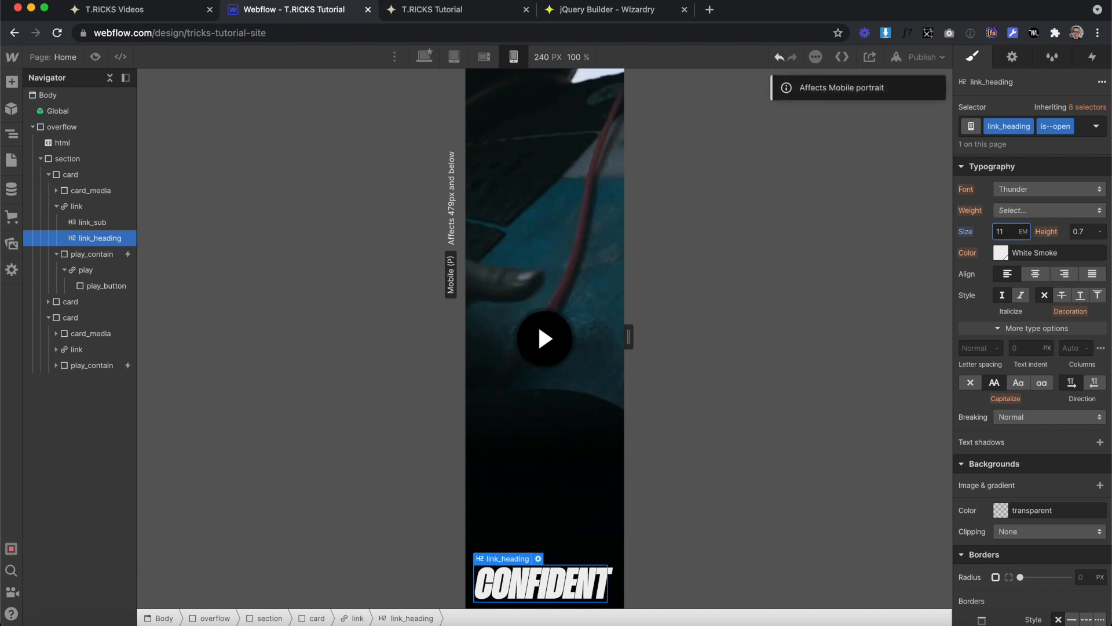
# Step: Remove is--open from the CONFIDENT heading and reapply it to compare its closed and open sizes
pyautogui.click(1076, 128)
pyautogui.press('BackSpace')
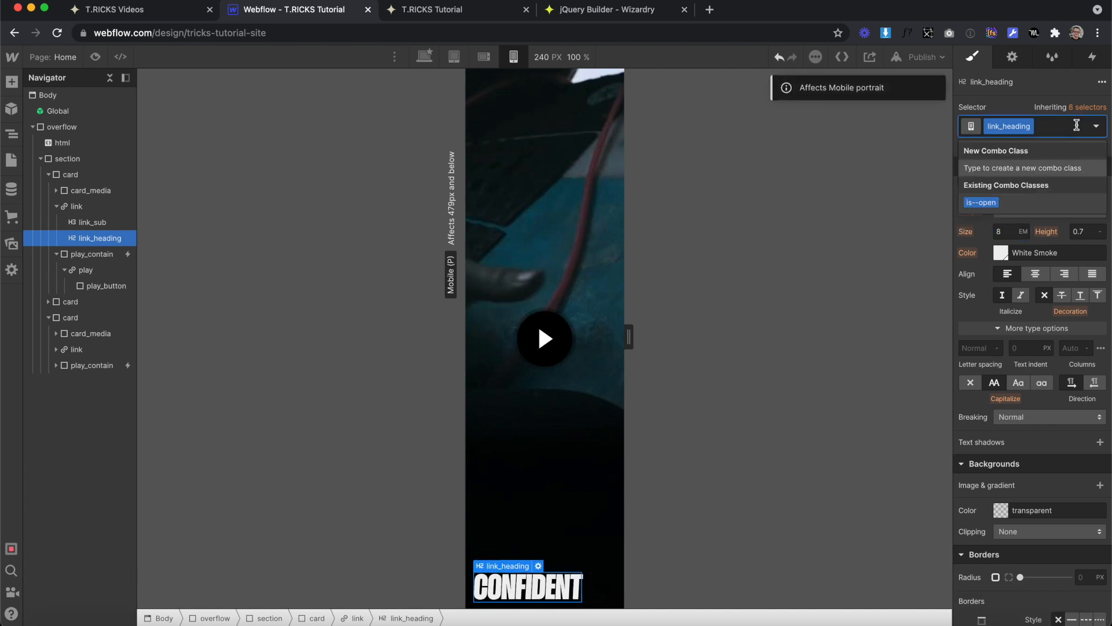
pyautogui.click(985, 203)
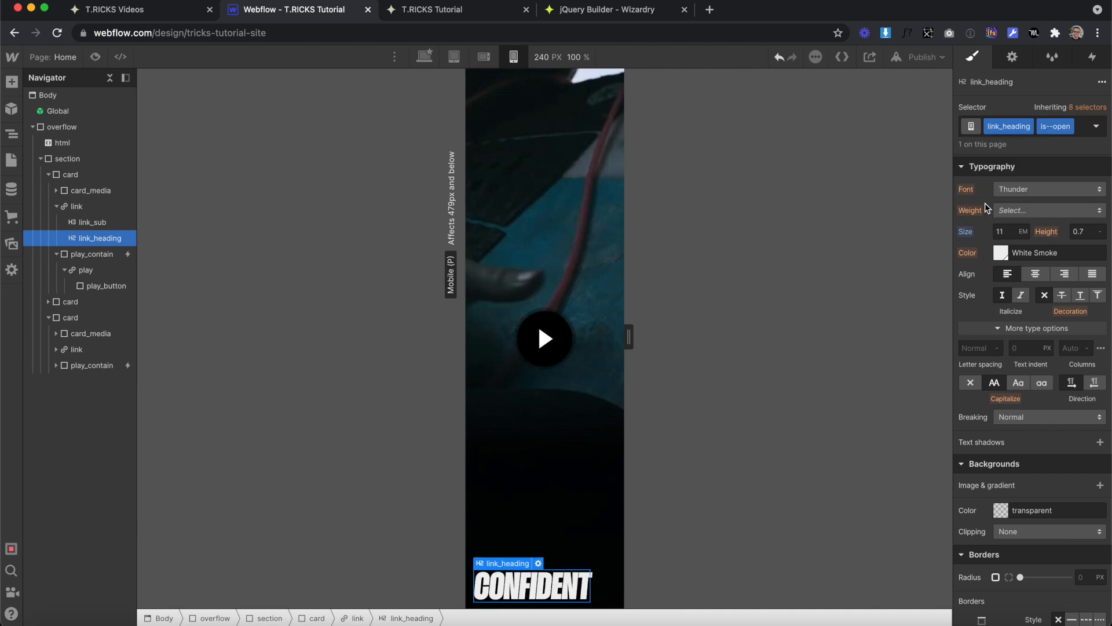
# Step: Set the base link_sub class's font size to 2.9 em on the mobile portrait breakpoint
pyautogui.click(503, 475)
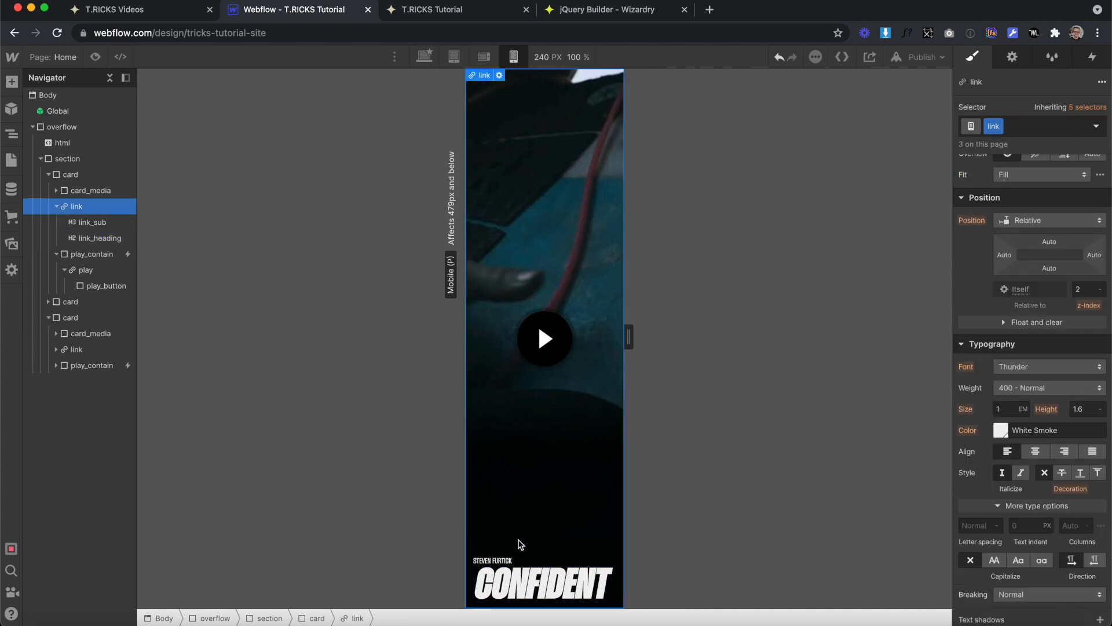
pyautogui.click(495, 561)
pyautogui.click(1030, 128)
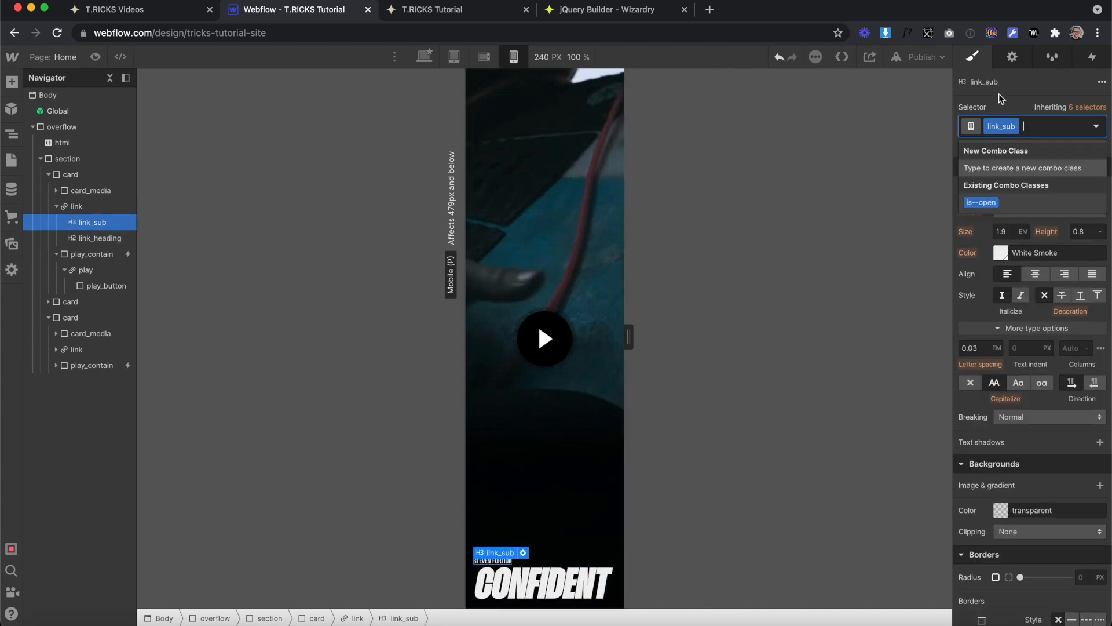
pyautogui.click(990, 247)
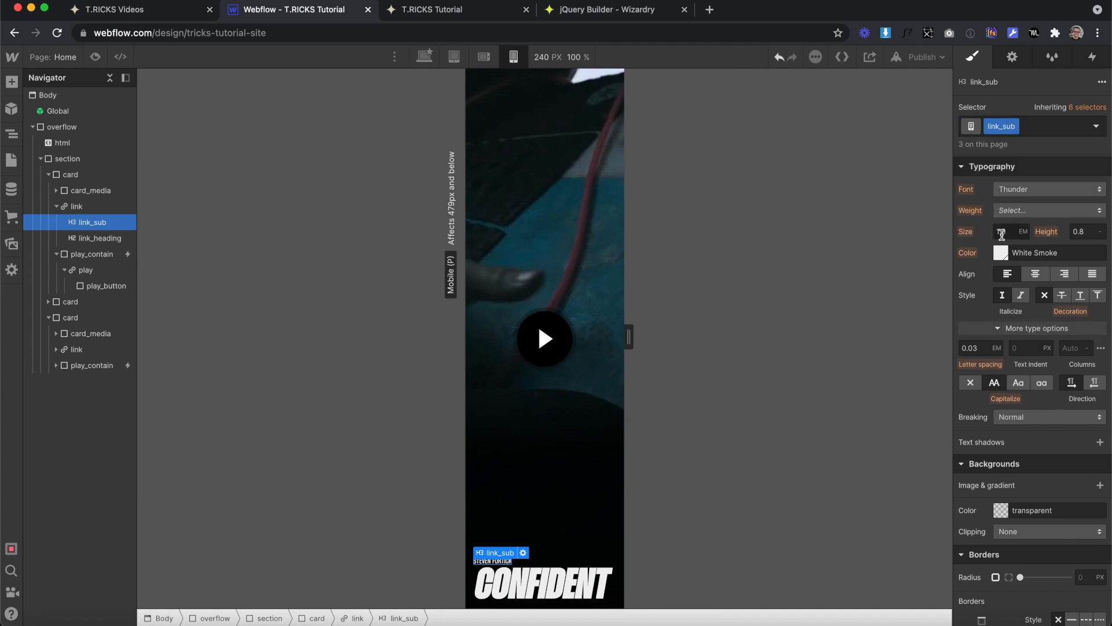
pyautogui.write('3')
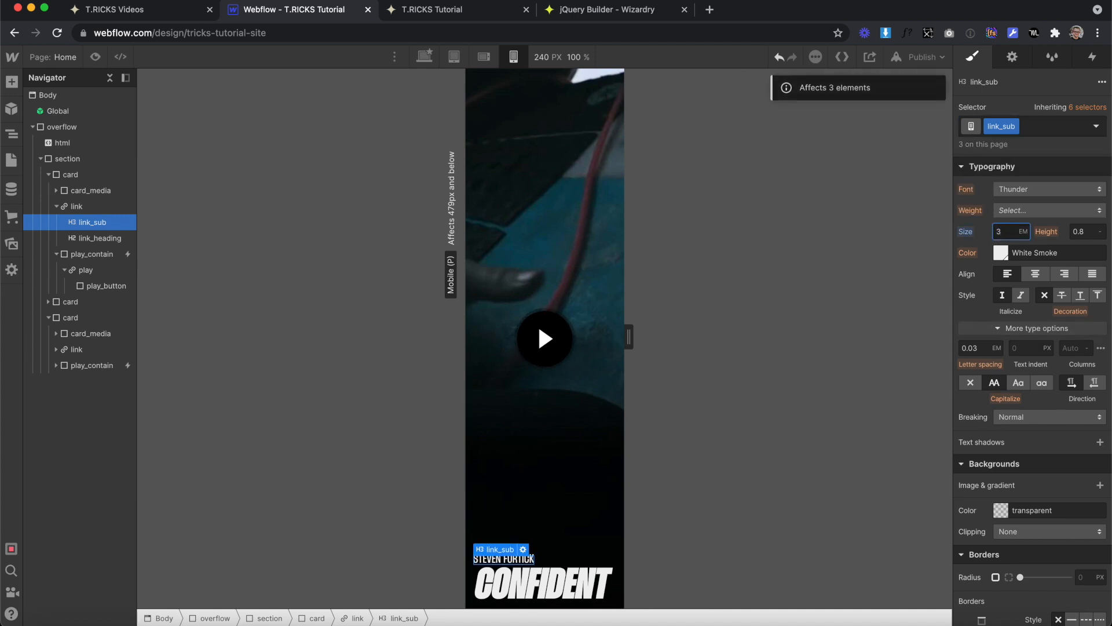
# Step: Add is--open to the first card's link_sub and give it a 3.2 em font size and a 0.4 em horizontal move transform
pyautogui.click(1059, 129)
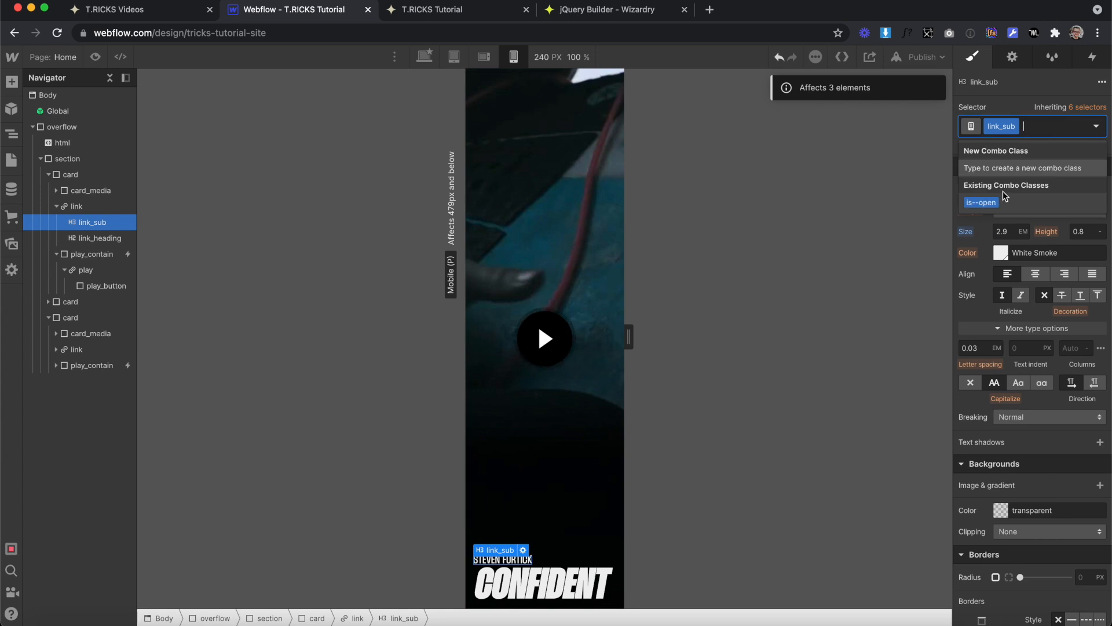
pyautogui.click(994, 201)
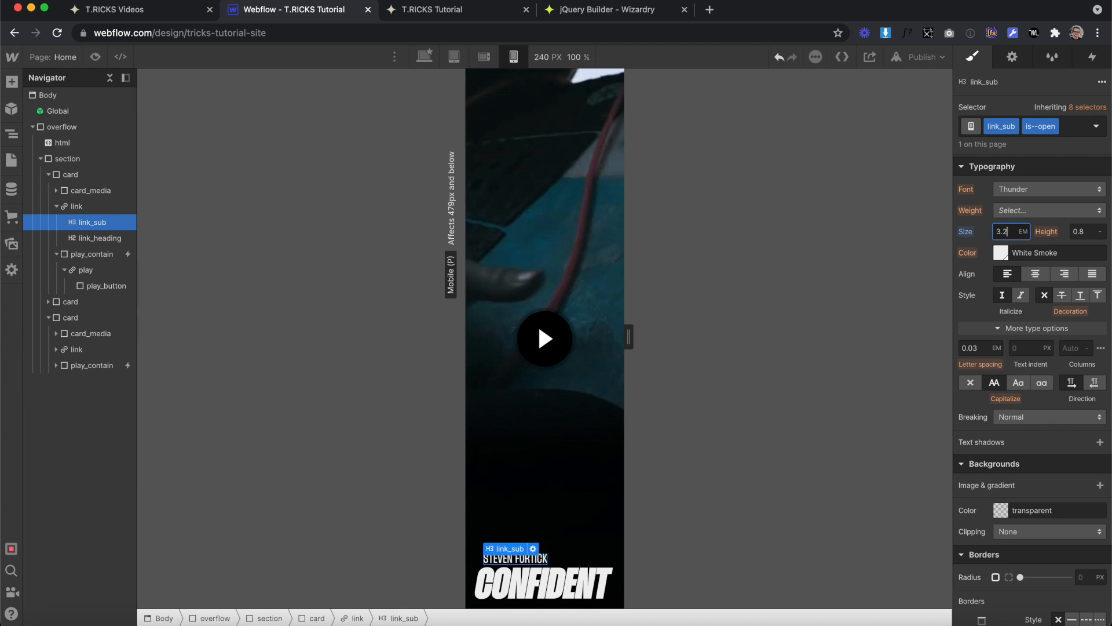
pyautogui.scroll(-5, 1021, 435)
pyautogui.click(1017, 494)
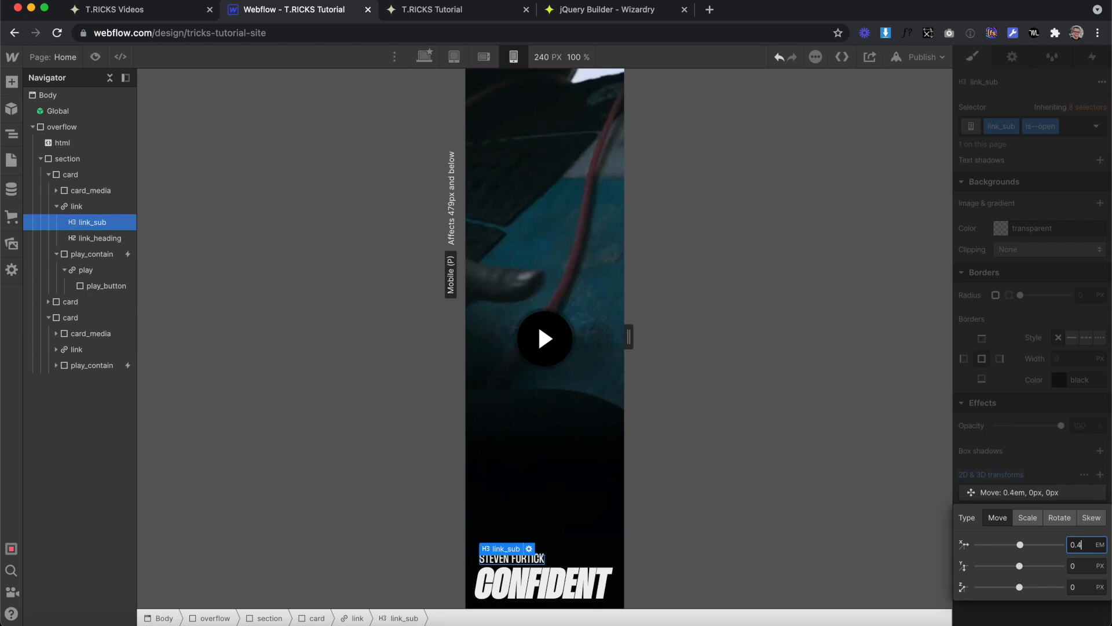
pyautogui.click(1053, 347)
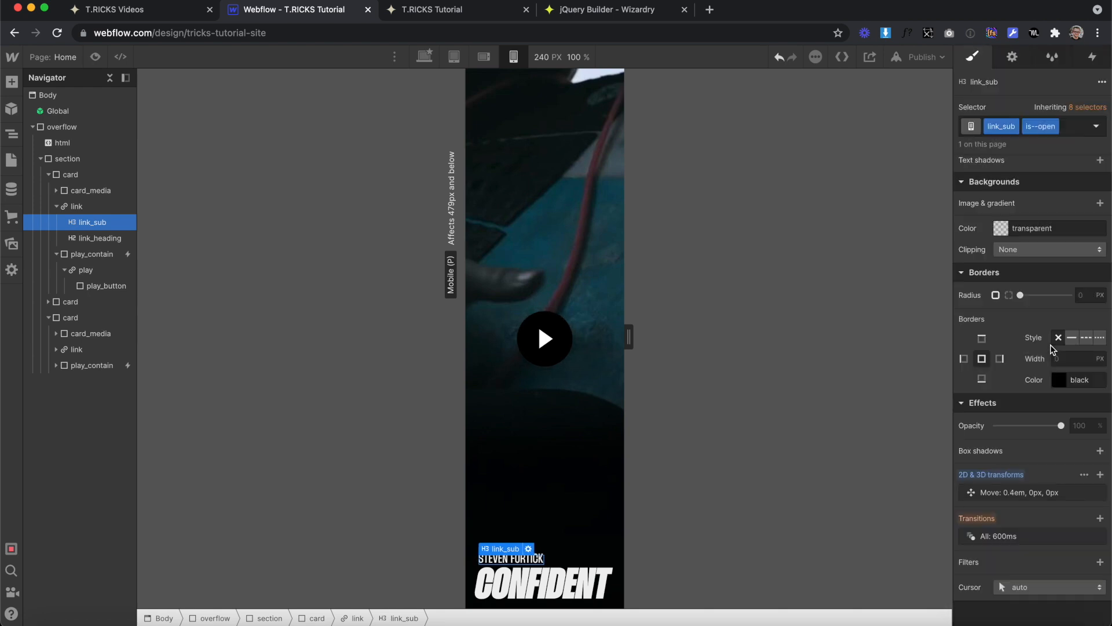
# Step: Remove the is--open combo class from the first card's link_sub and link_heading
pyautogui.click(1071, 124)
pyautogui.press('BackSpace')
pyautogui.click(817, 285)
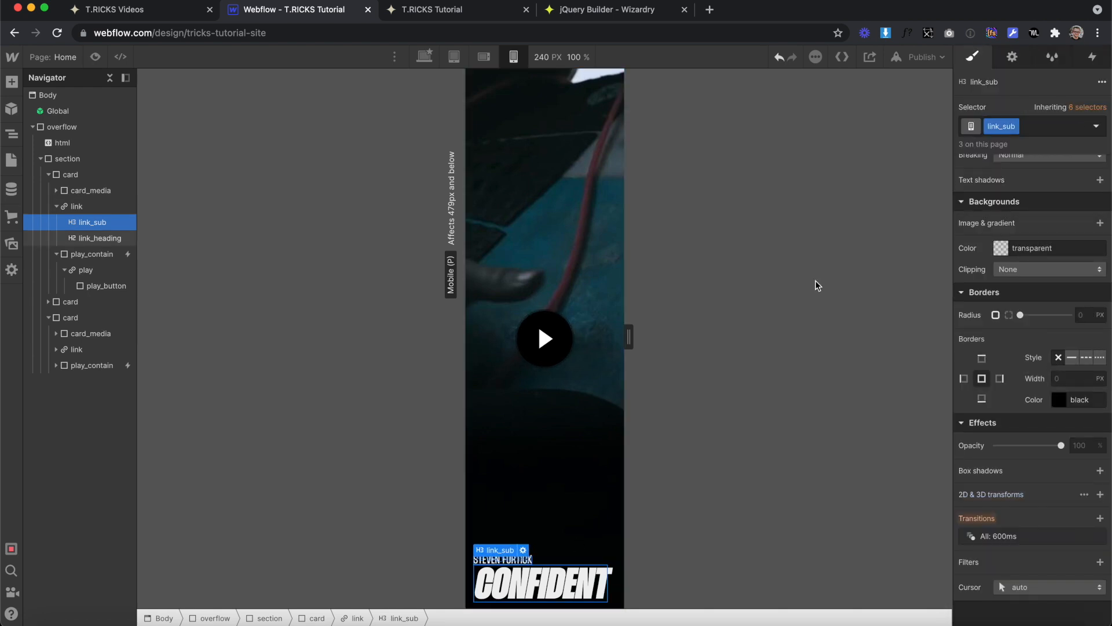
pyautogui.press('Down')
pyautogui.click(1086, 126)
pyautogui.press('BackSpace')
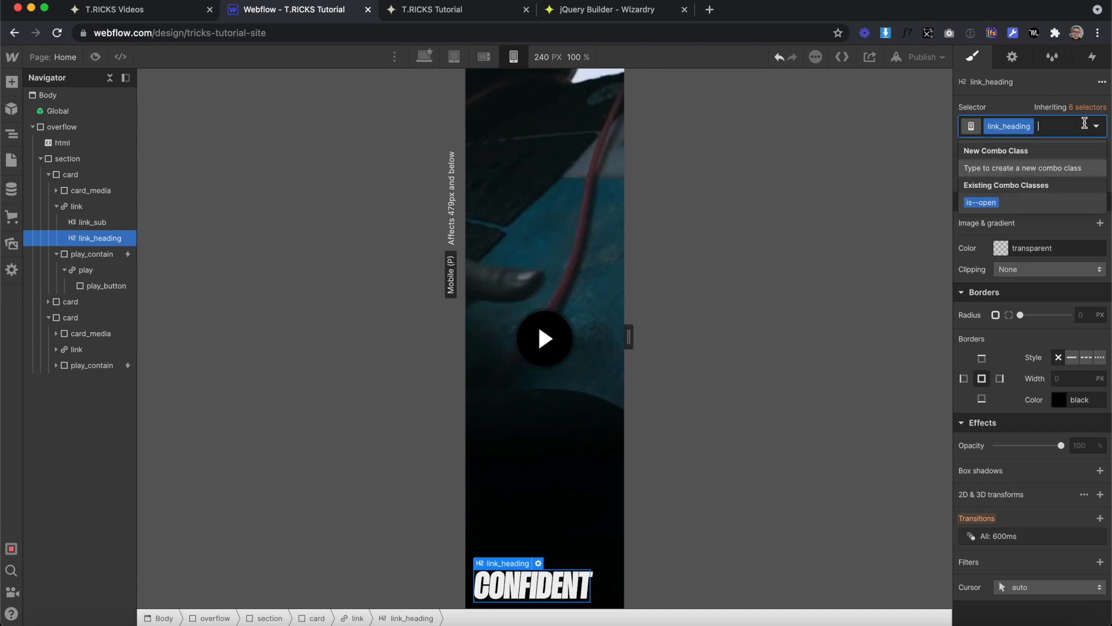
pyautogui.click(518, 232)
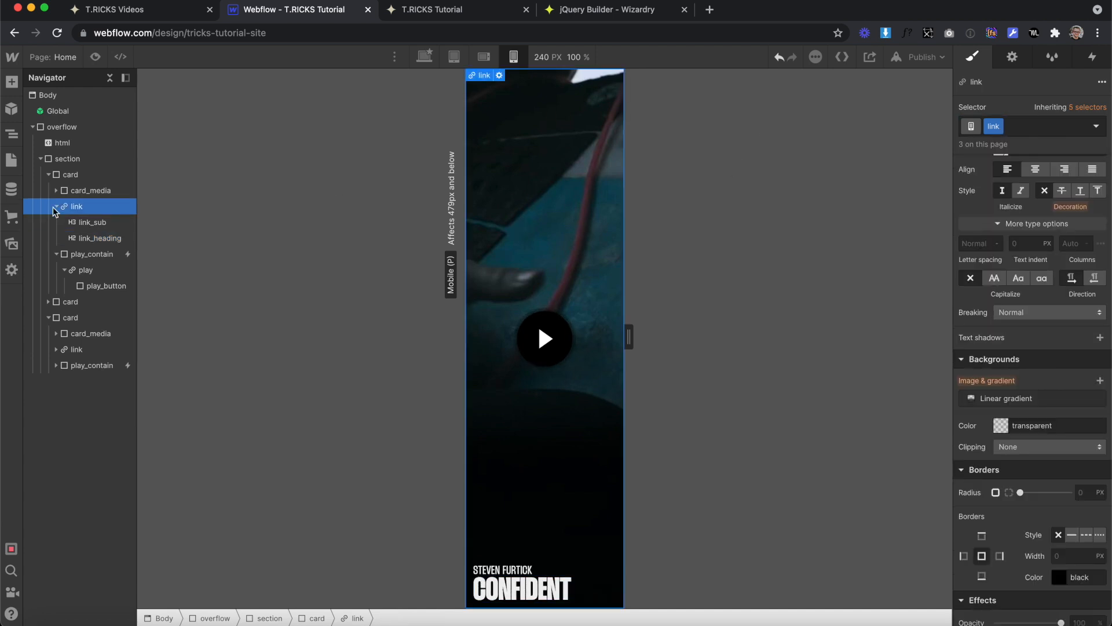
# Step: Widen the canvas to 479 px and preview the first card_media with the is--playing class, removing the class again
pyautogui.click(87, 191)
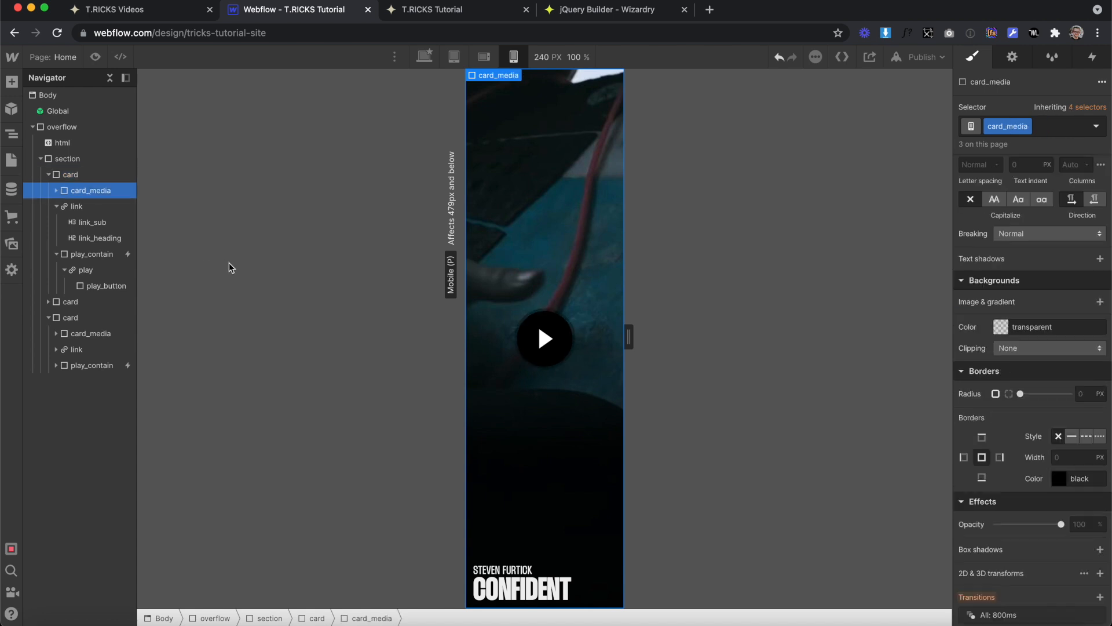
pyautogui.moveTo(628, 350); pyautogui.dragTo(821, 346)
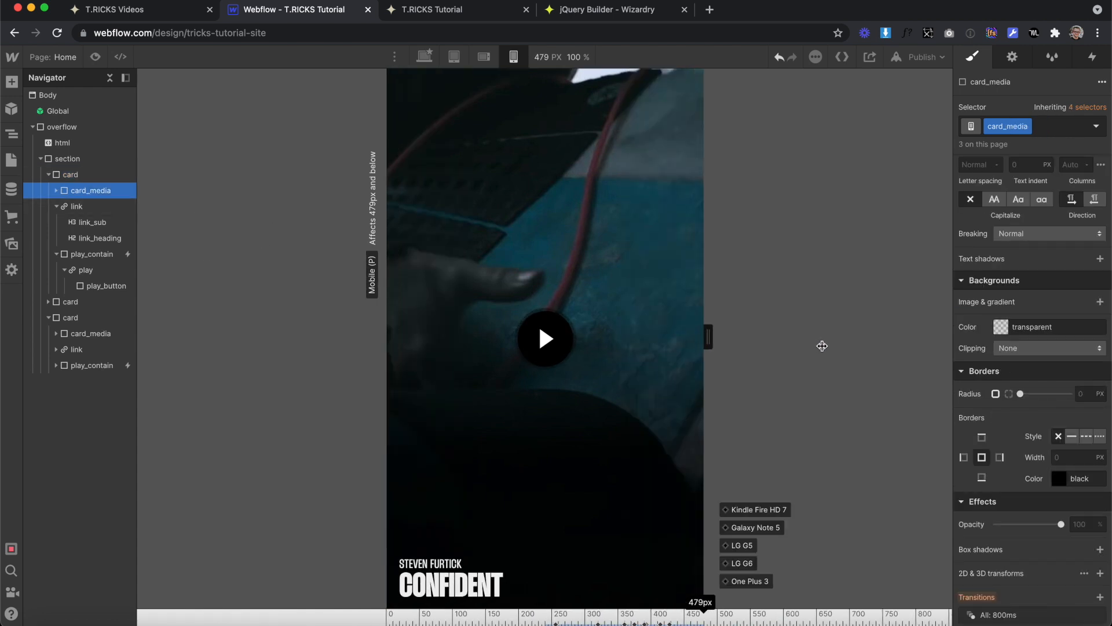
pyautogui.click(1051, 127)
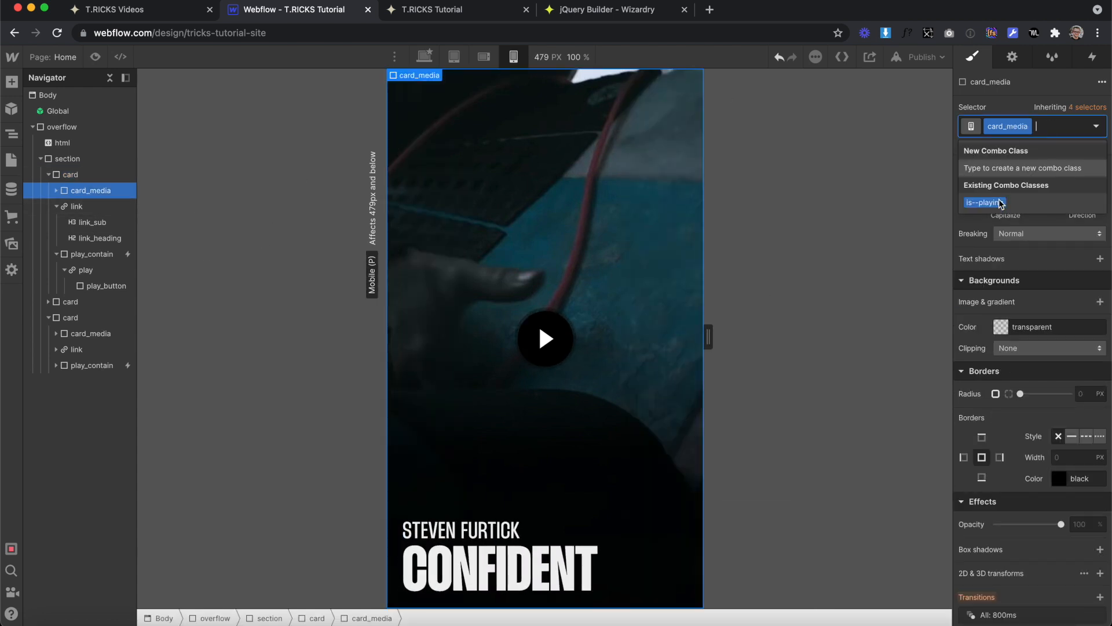
pyautogui.click(993, 204)
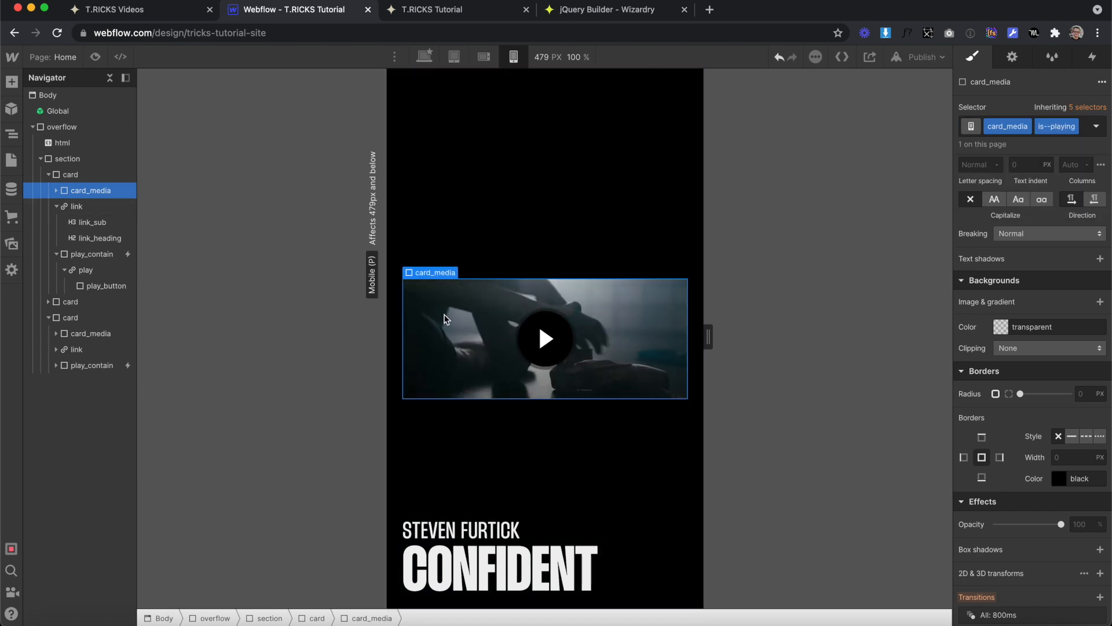
pyautogui.click(1085, 132)
pyautogui.press('BackSpace')
pyautogui.click(418, 210)
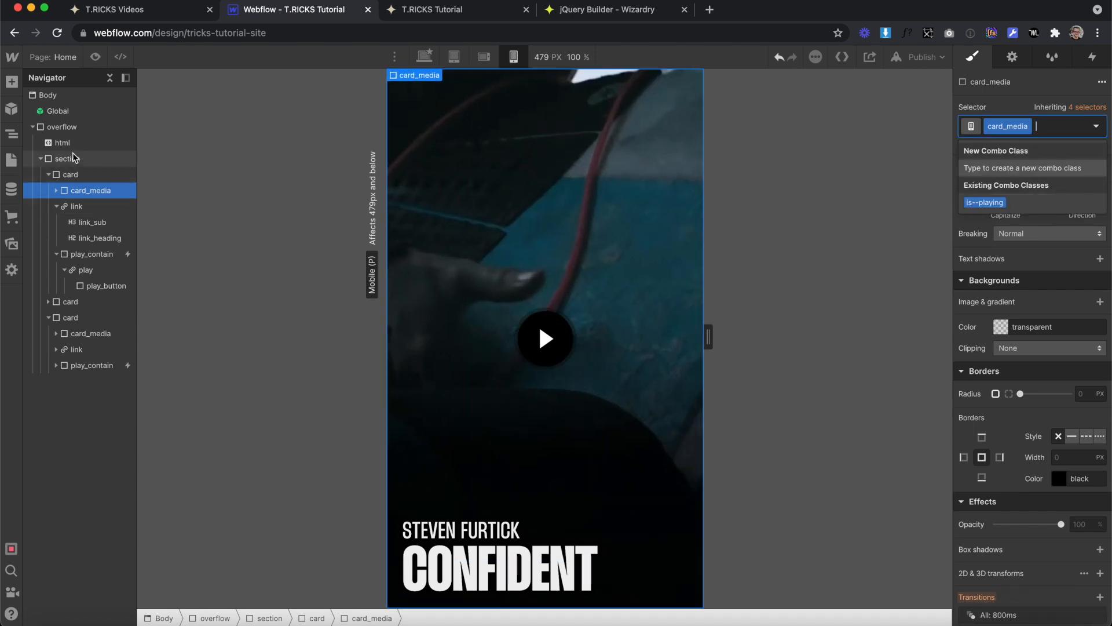
# Step: Remove is--open from the first card, collapse it in the element tree, and remove is--closed from the second card
pyautogui.click(1066, 133)
pyautogui.press('BackSpace')
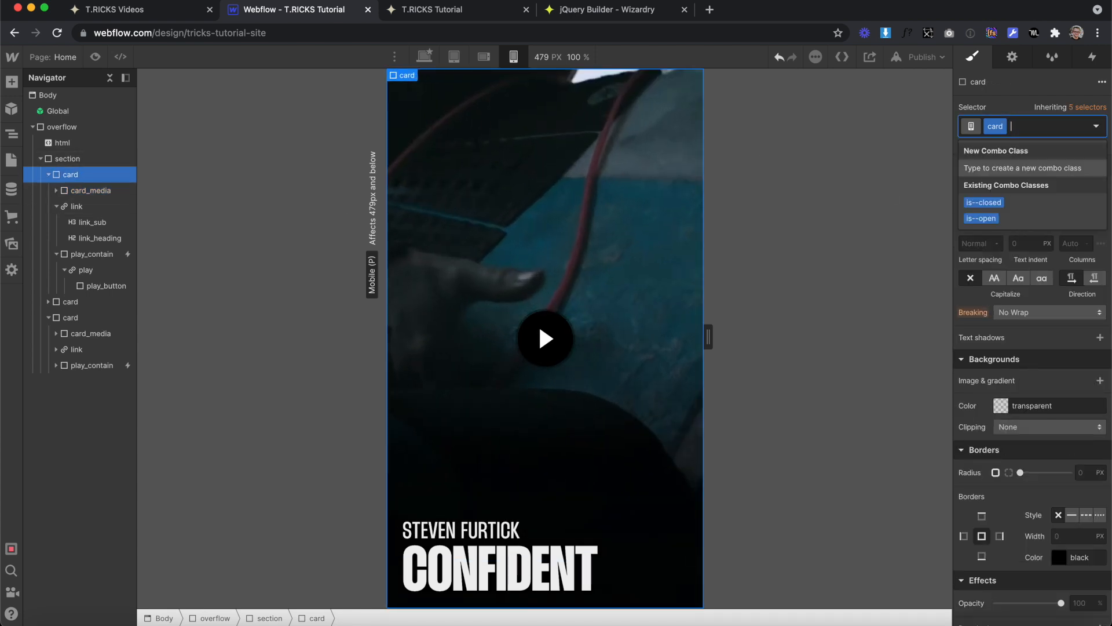
pyautogui.click(49, 174)
pyautogui.click(55, 189)
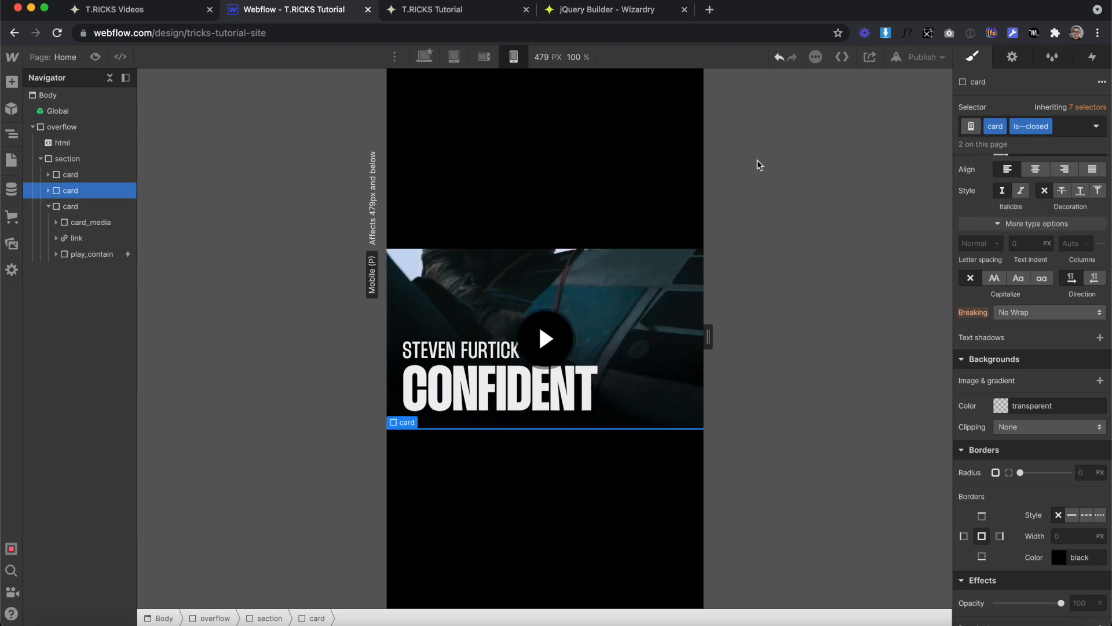
pyautogui.click(1064, 128)
pyautogui.press('BackSpace')
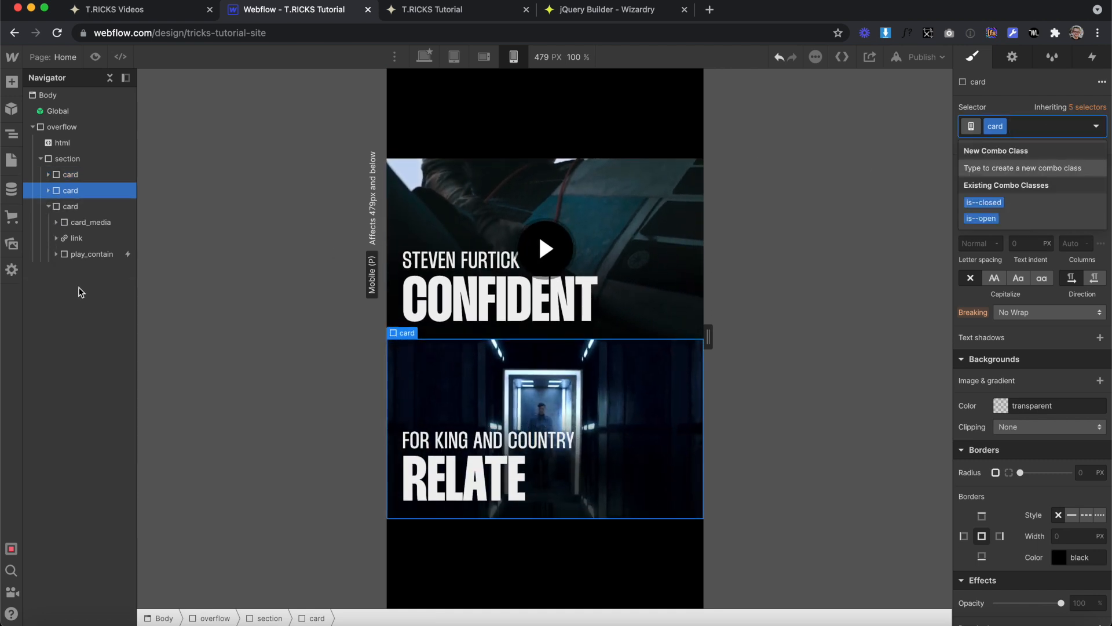
# Step: Remove the is--closed combo class from the third card
pyautogui.click(81, 206)
pyautogui.click(1072, 126)
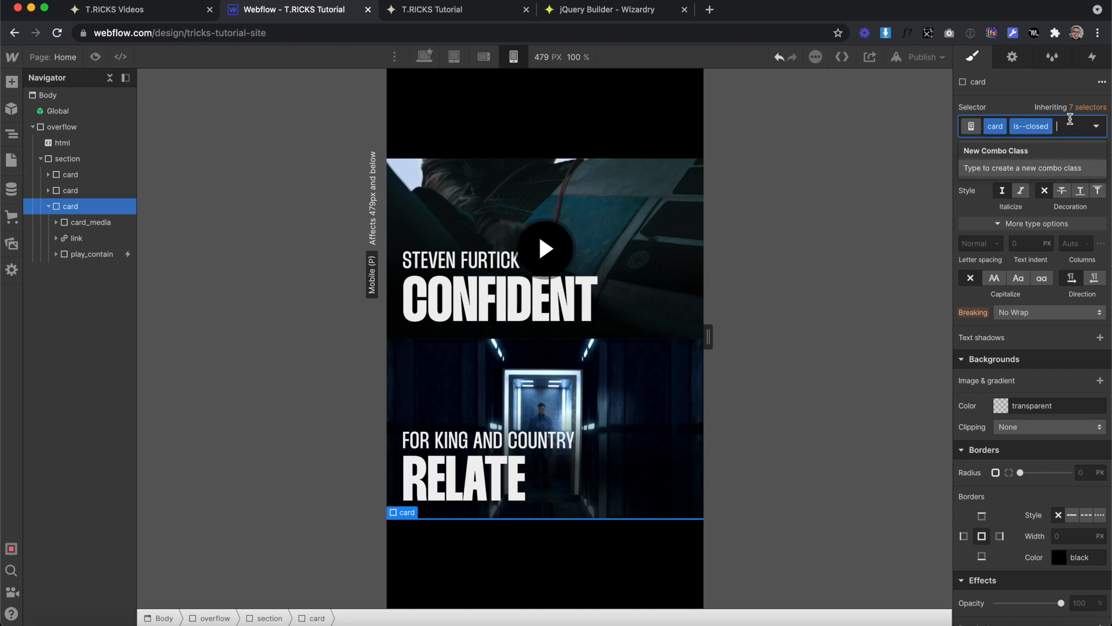
pyautogui.press('BackSpace')
# Step: Check the first card's heading, subheading and link for leftover state classes and remove the combo class from its play_button
pyautogui.scroll(-3, 489, 228)
pyautogui.click(490, 228)
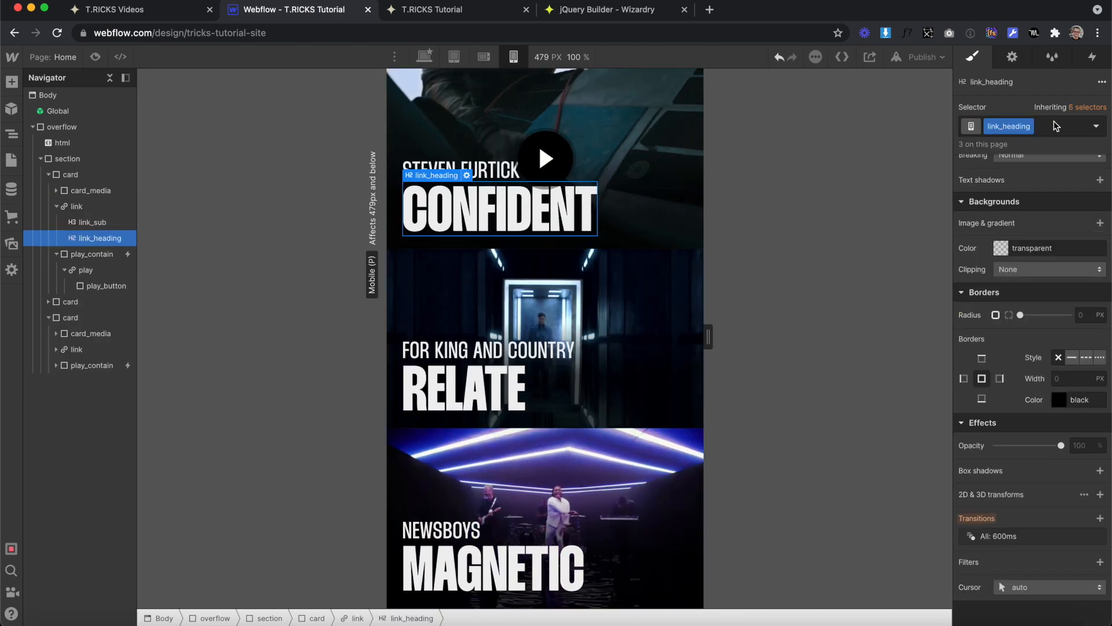
pyautogui.click(478, 173)
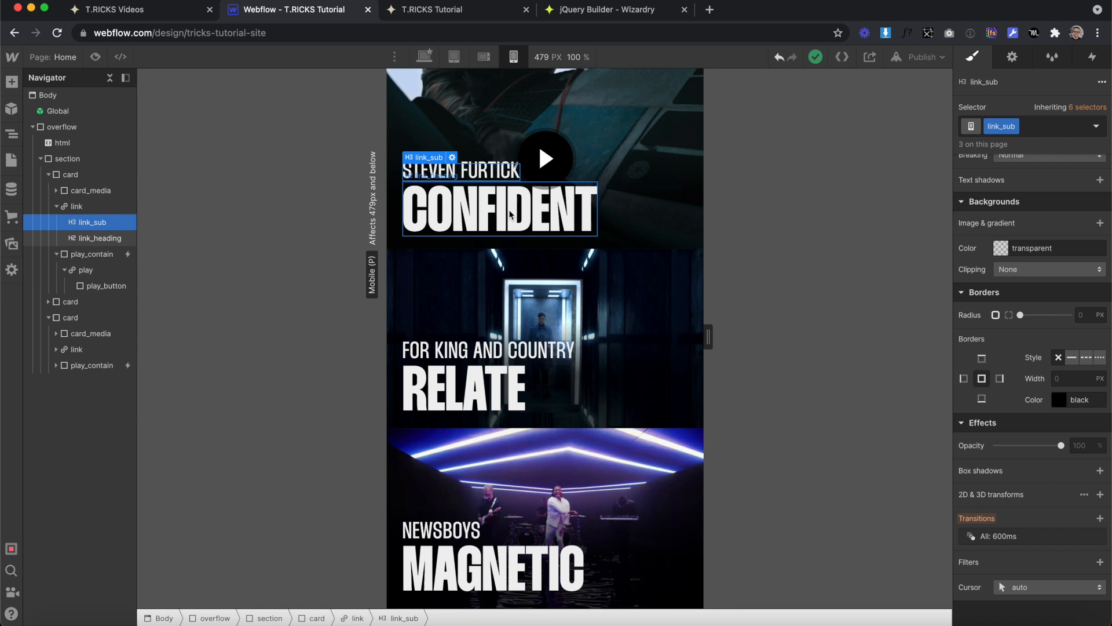
pyautogui.click(496, 118)
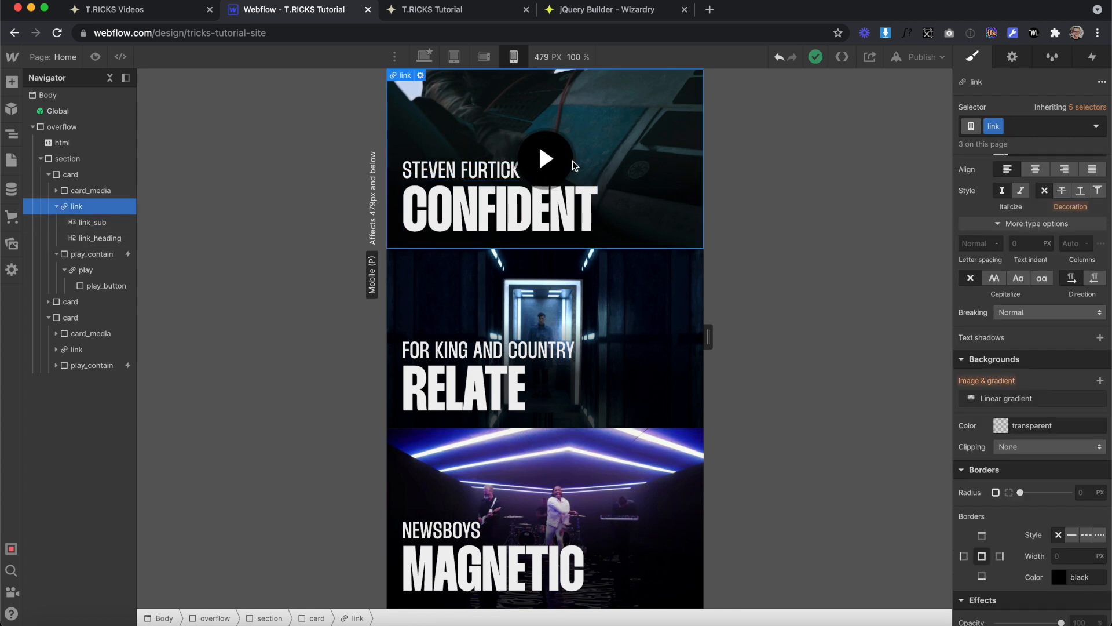
pyautogui.click(56, 253)
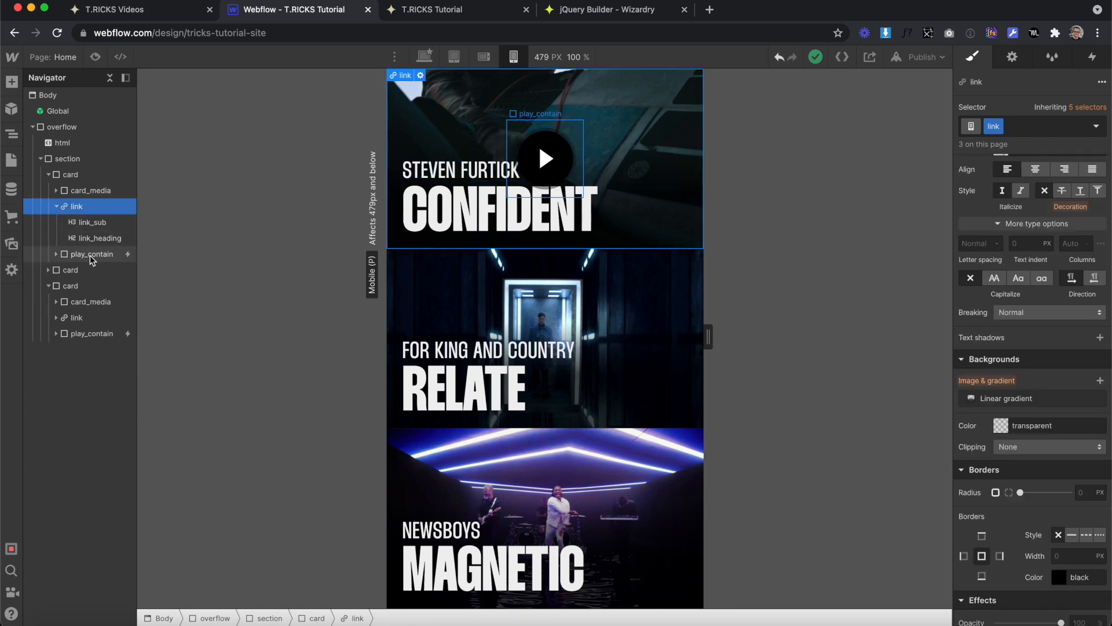
pyautogui.click(56, 256)
pyautogui.click(93, 284)
pyautogui.click(1072, 126)
pyautogui.press('BackSpace')
# Step: Return to the desktop breakpoint, publish the site and view the live page in the mobile-sized preview
pyautogui.click(425, 56)
pyautogui.click(835, 151)
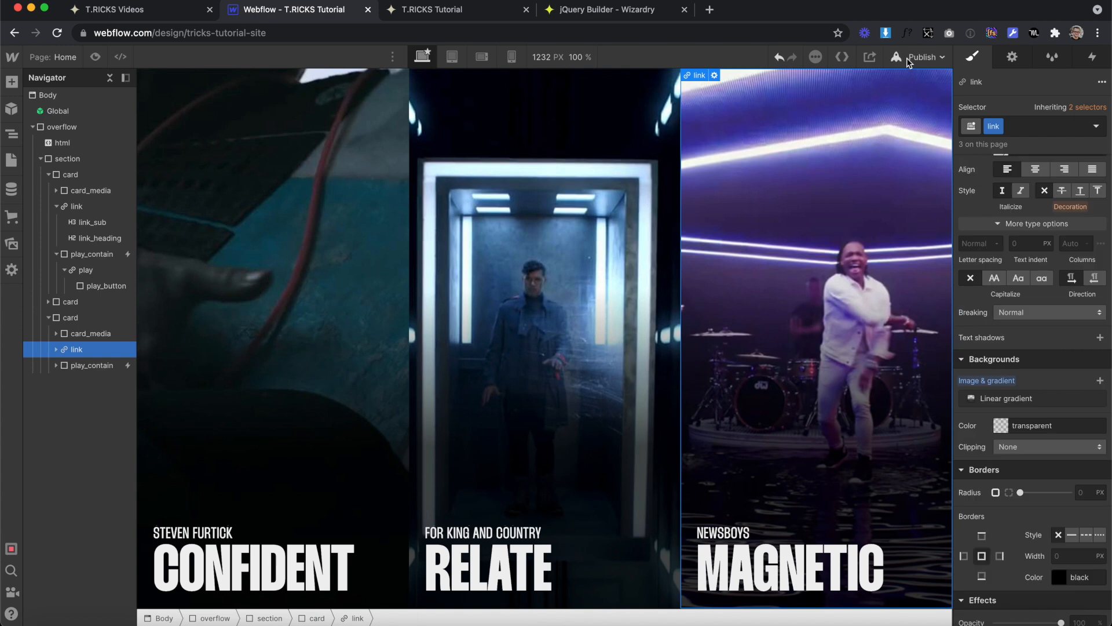
pyautogui.click(906, 60)
pyautogui.click(883, 253)
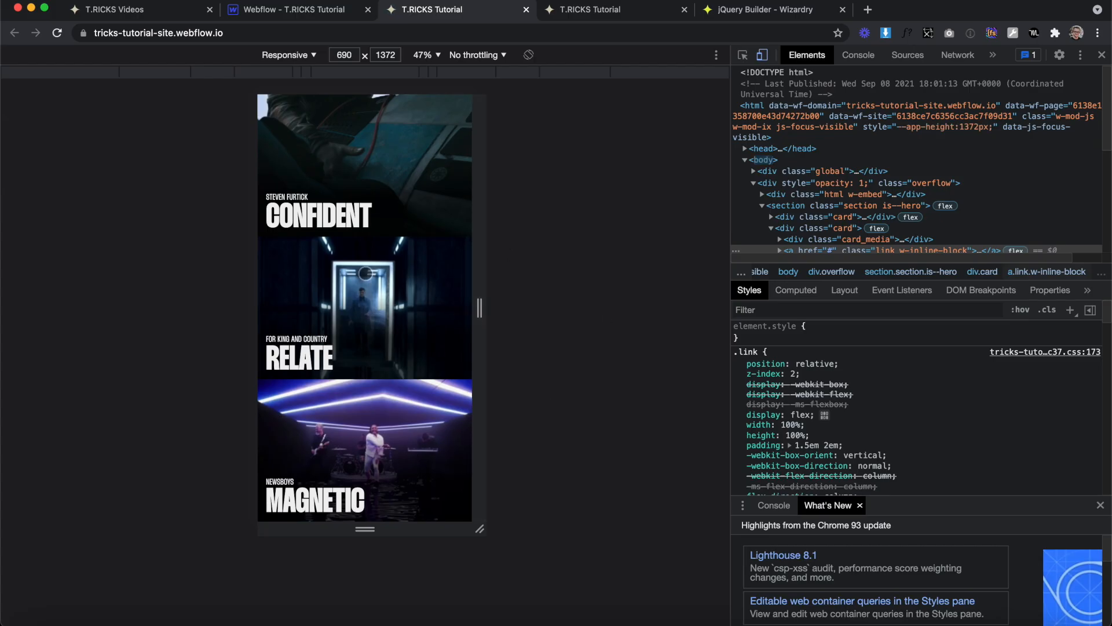
# Step: Test the live mobile layout by opening and closing the RELATE card, then opening, playing, pausing and closing the CONFIDENT card
pyautogui.click(365, 275)
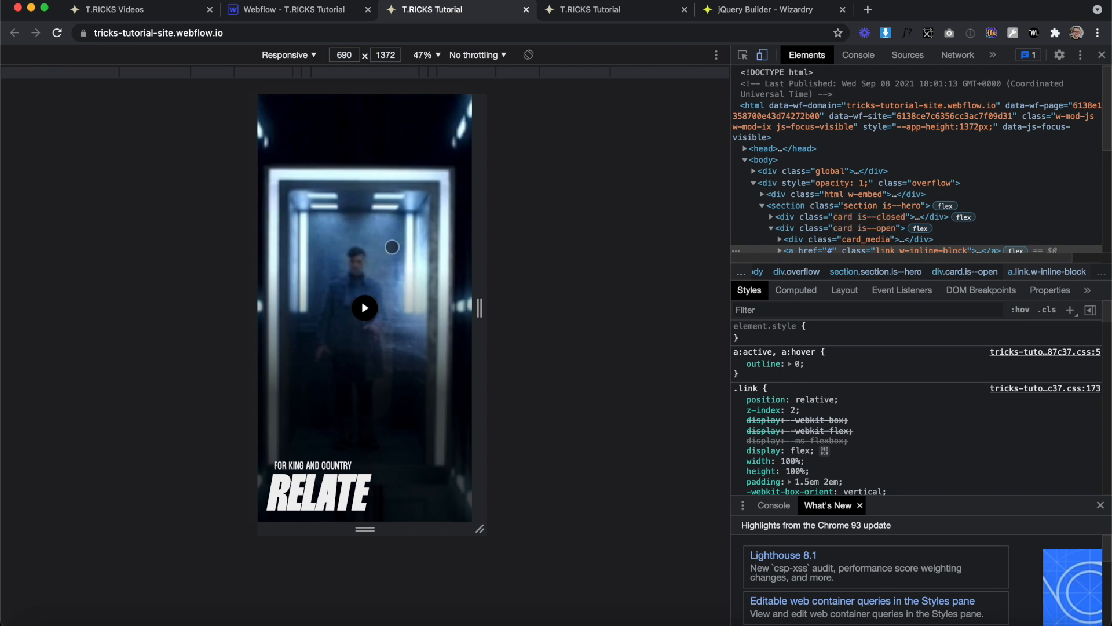
pyautogui.click(392, 247)
pyautogui.click(389, 172)
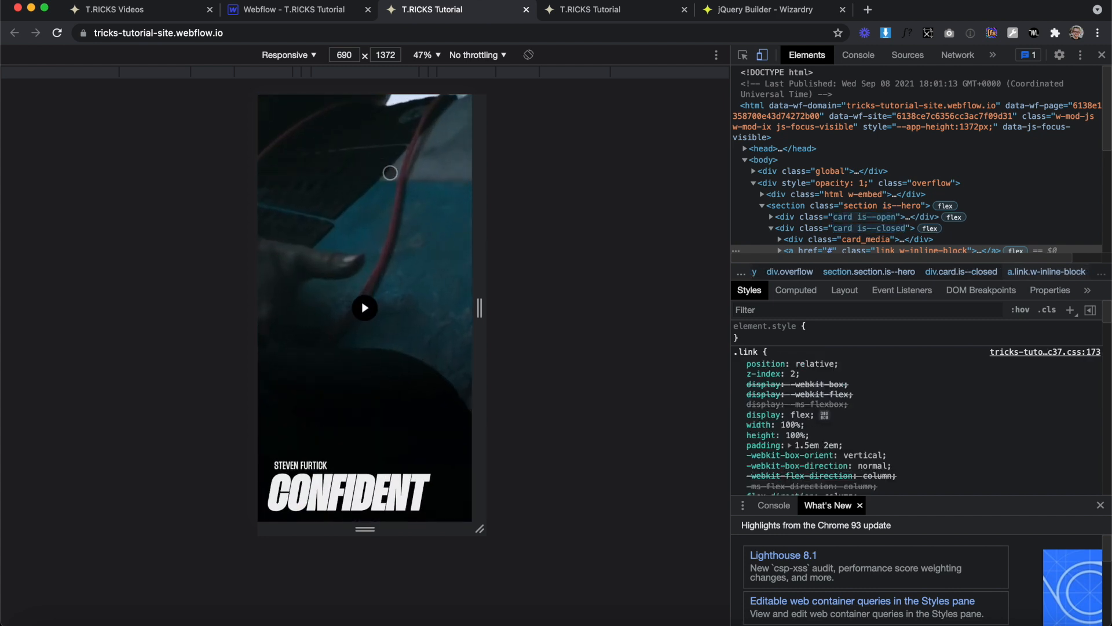
pyautogui.click(364, 308)
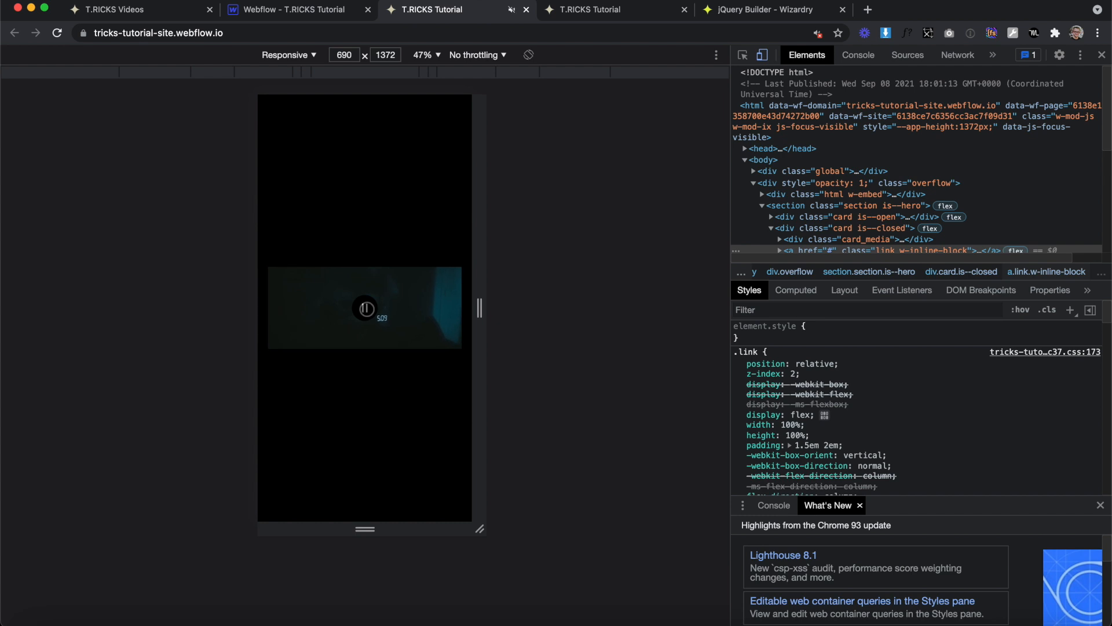
pyautogui.click(366, 308)
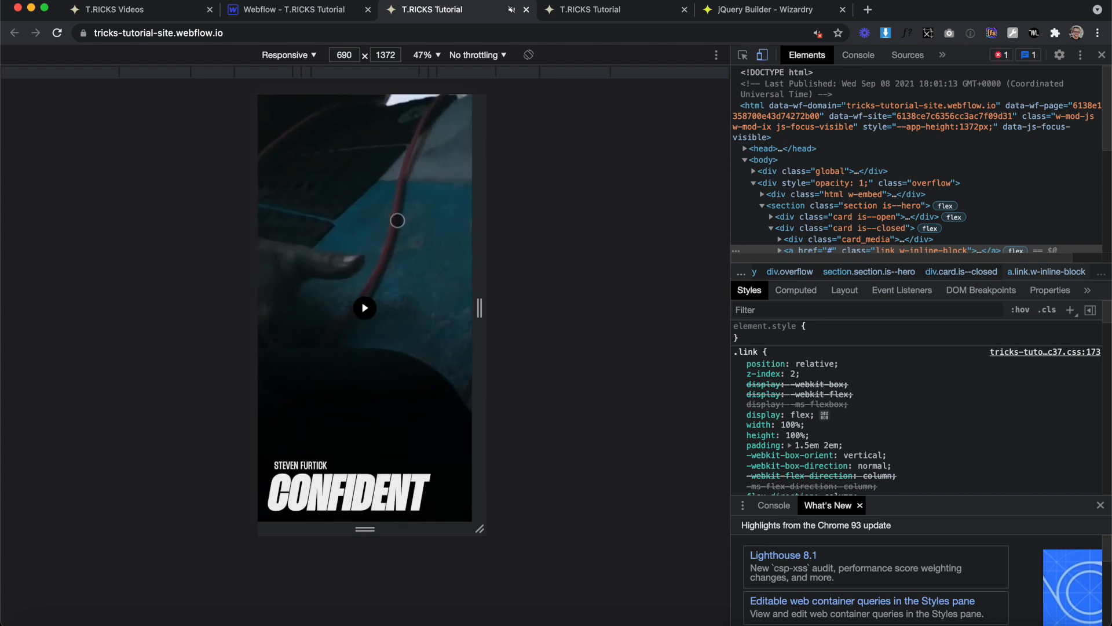
pyautogui.click(392, 224)
# Step: Open the MAGNETIC card, play and pause its video, close it, and open and close the RELATE card
pyautogui.click(371, 452)
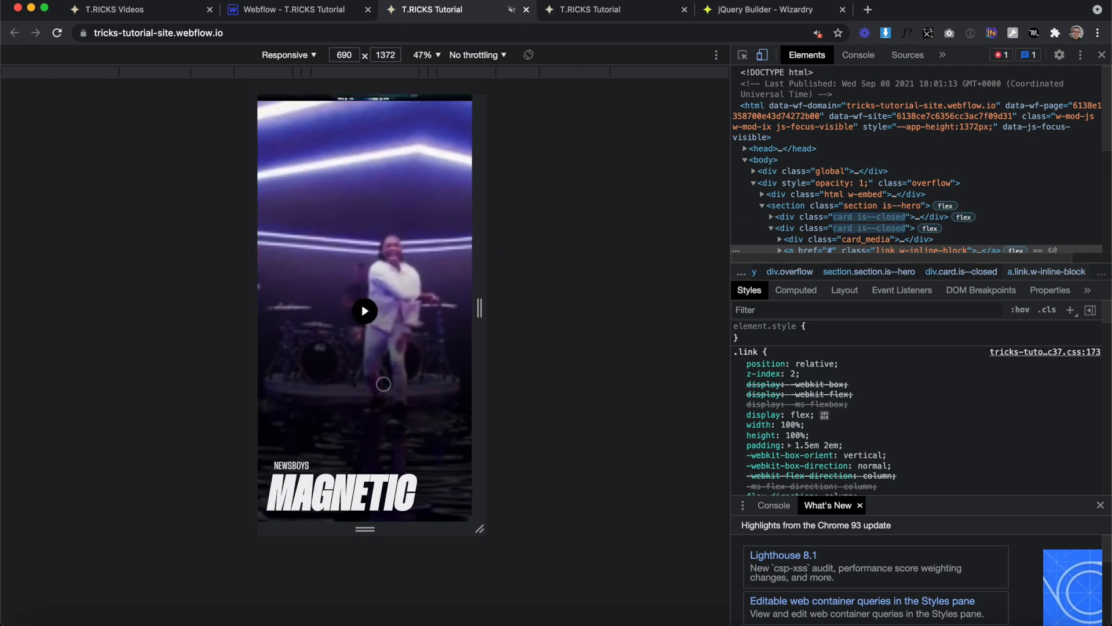
pyautogui.click(365, 307)
pyautogui.click(370, 312)
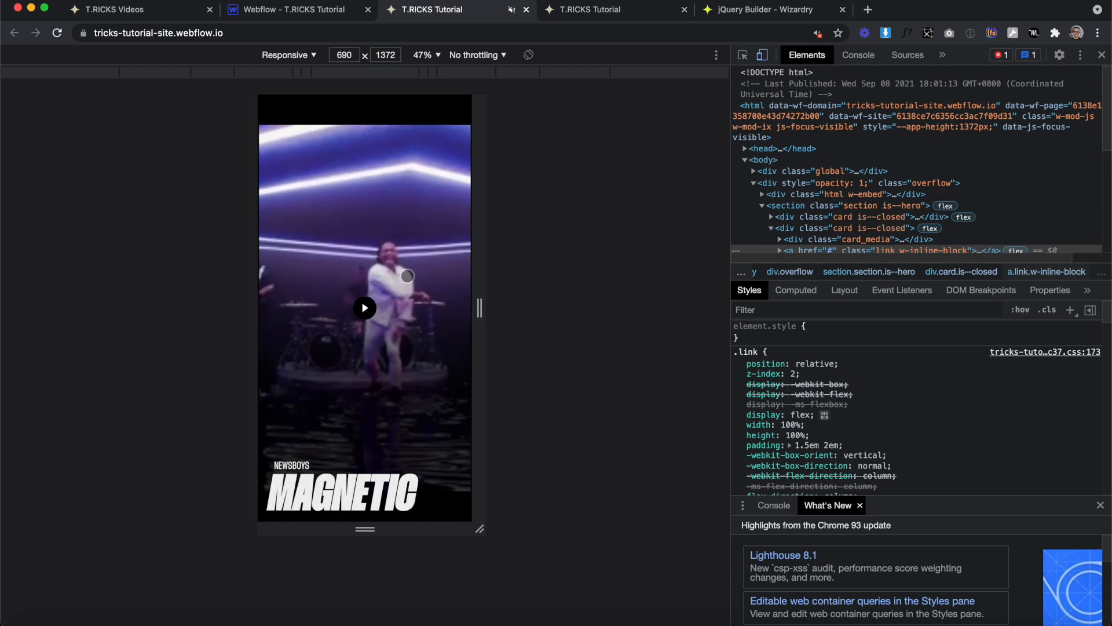
pyautogui.click(406, 324)
pyautogui.click(406, 325)
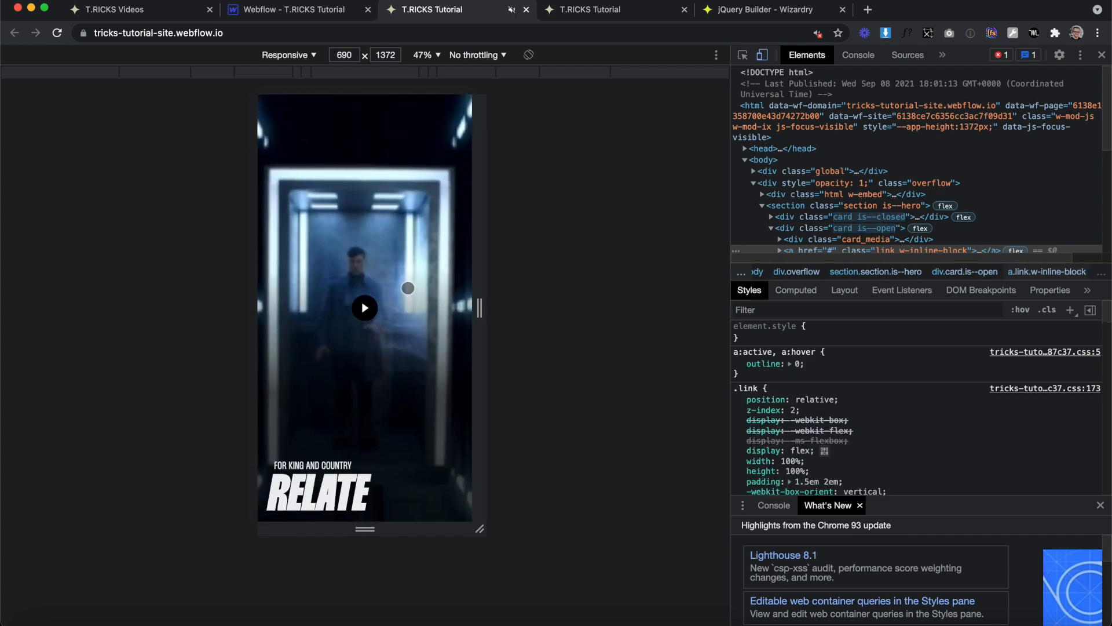
pyautogui.click(407, 304)
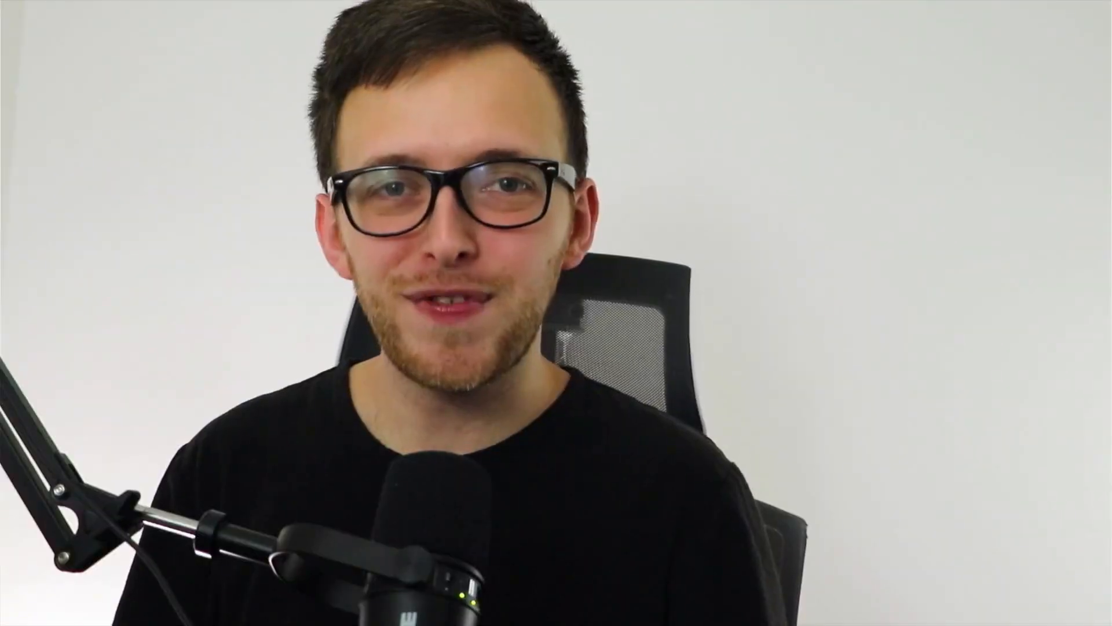